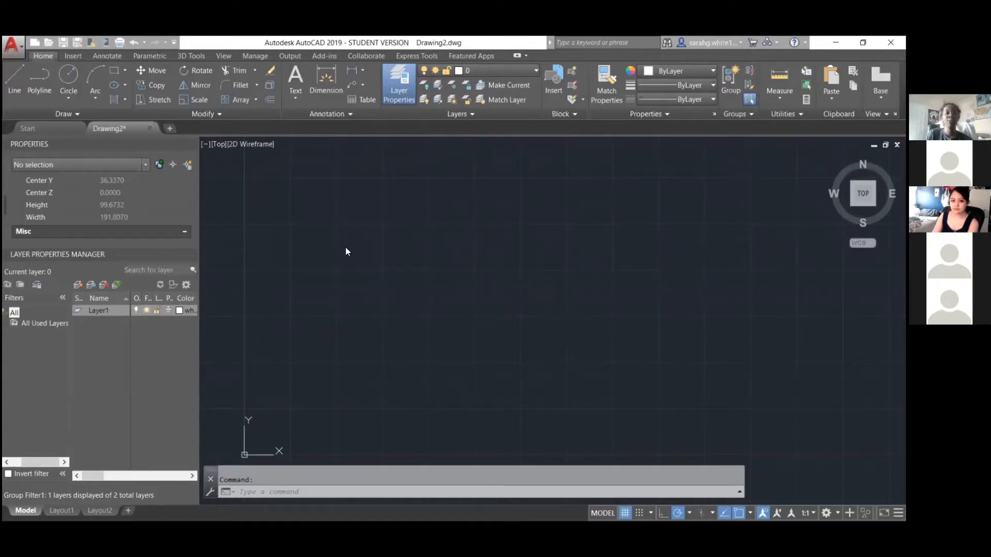
pyautogui.scroll(2, 351, 245)
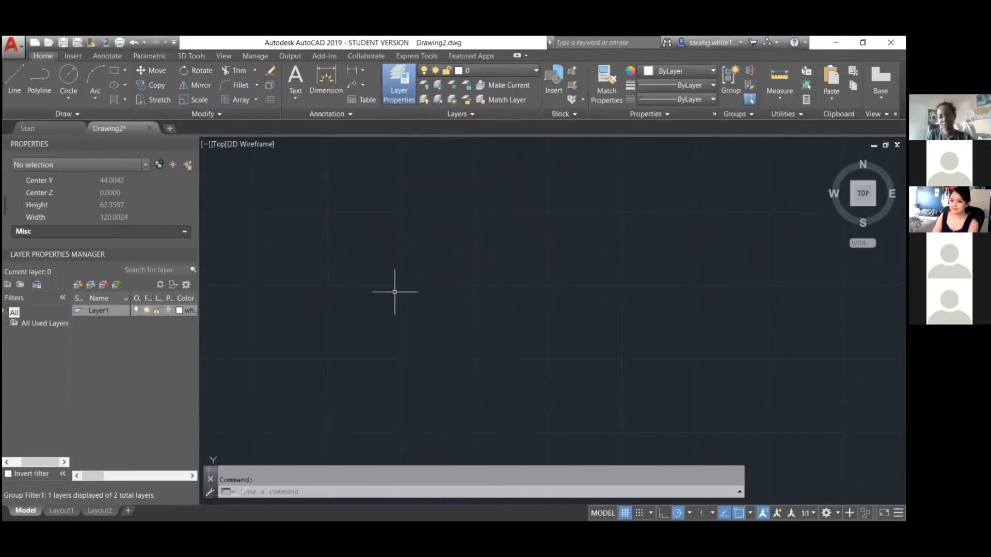
pyautogui.scroll(-2, 395, 292)
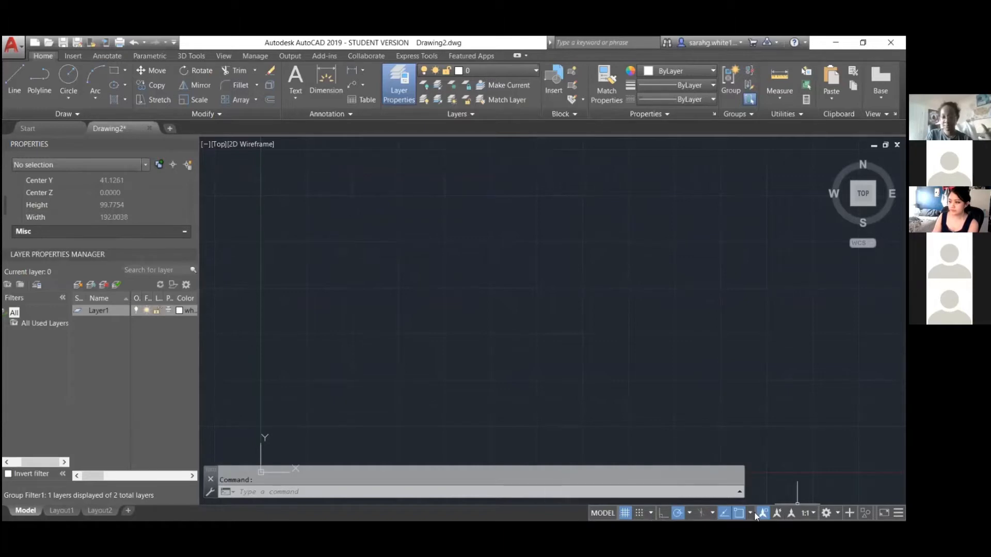
pyautogui.click(625, 512)
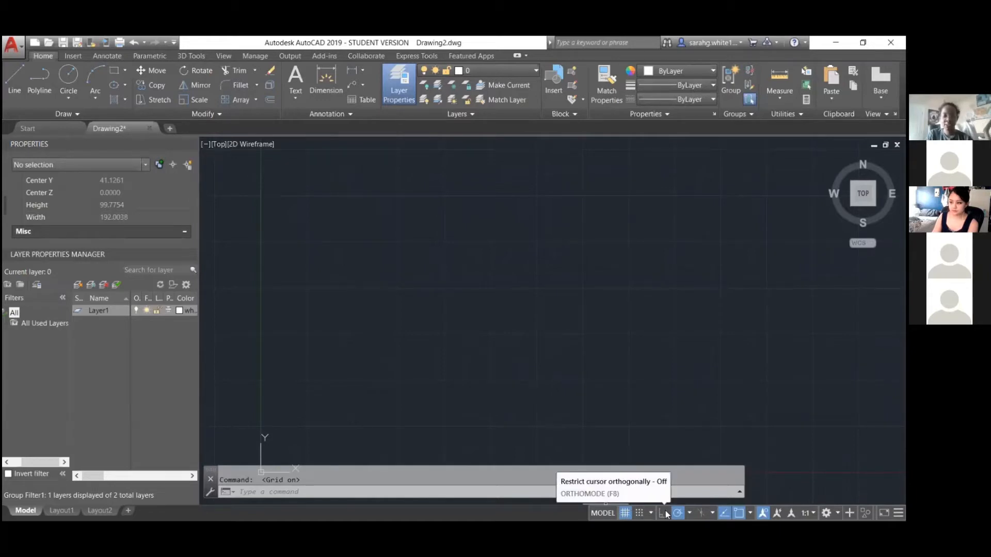
# - Try starting a line in the empty drawing area with grid snapping turned on, and turn snapping back off
pyautogui.click(639, 512)
pyautogui.scroll(8, 524, 317)
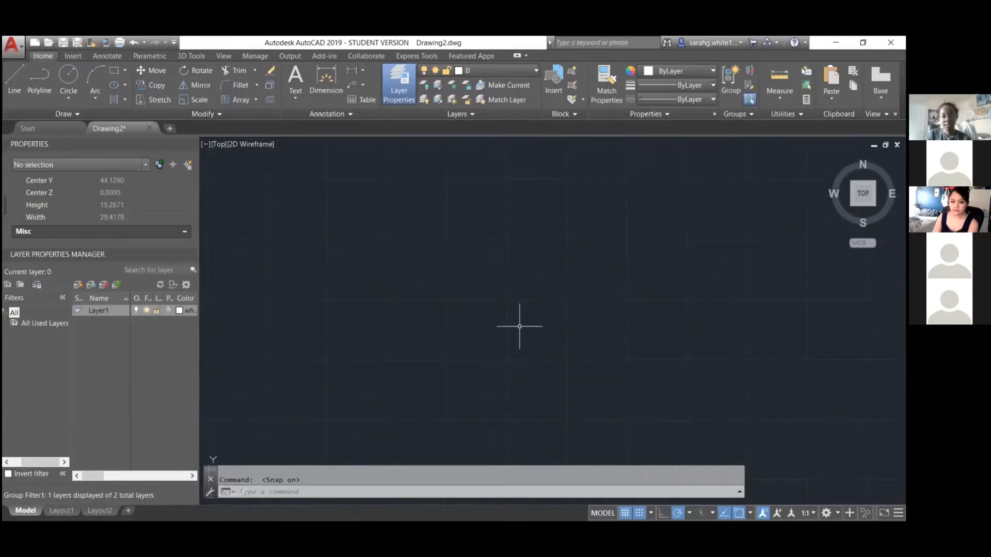
pyautogui.write('l')
pyautogui.press('Return')
pyautogui.click(519, 326)
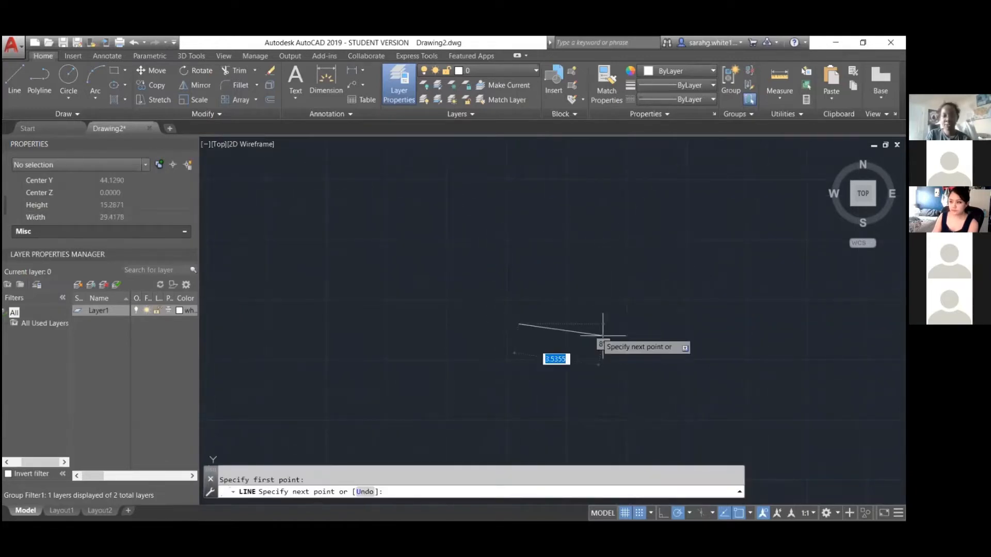
pyautogui.press('Escape')
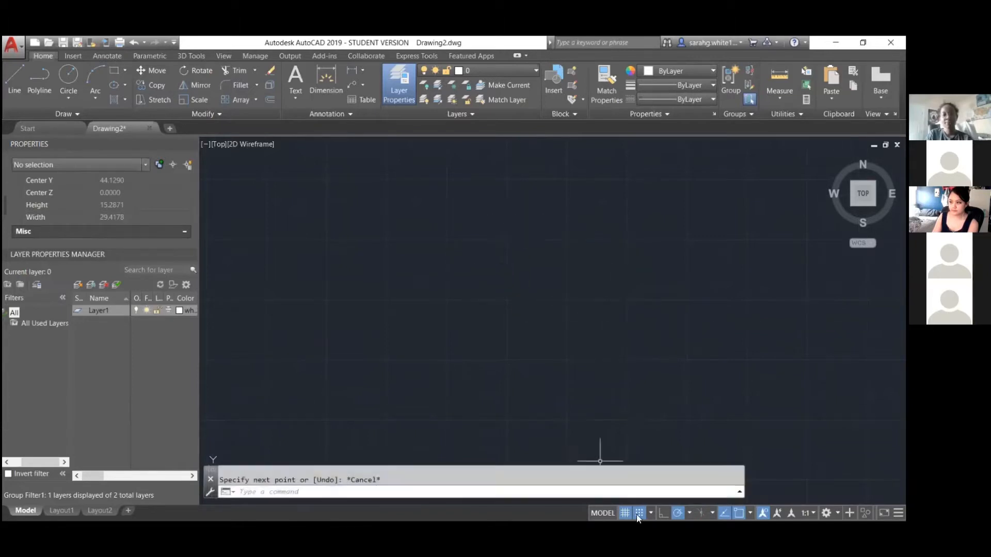
pyautogui.click(639, 513)
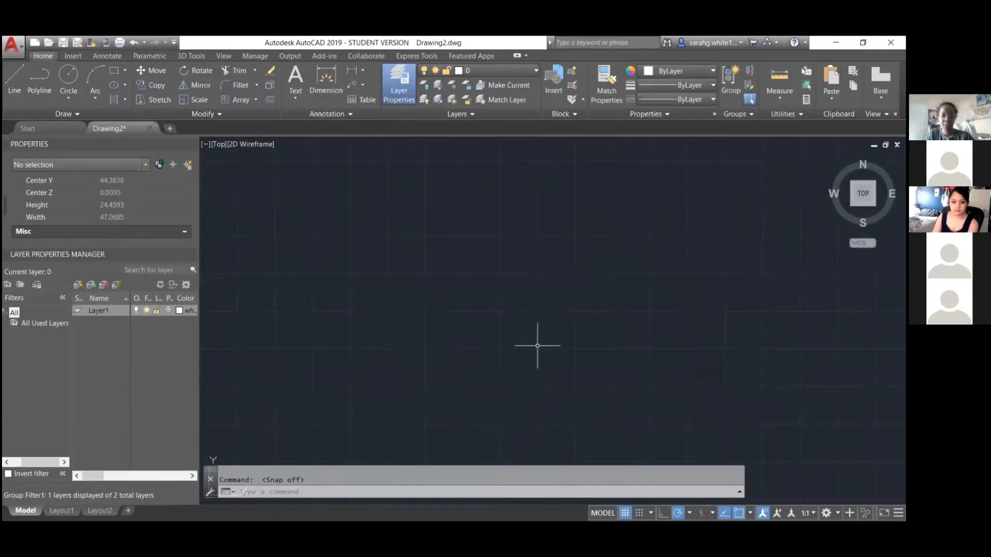
# - Try starting a line with ortho mode on, and turn ortho mode back off
pyautogui.click(666, 516)
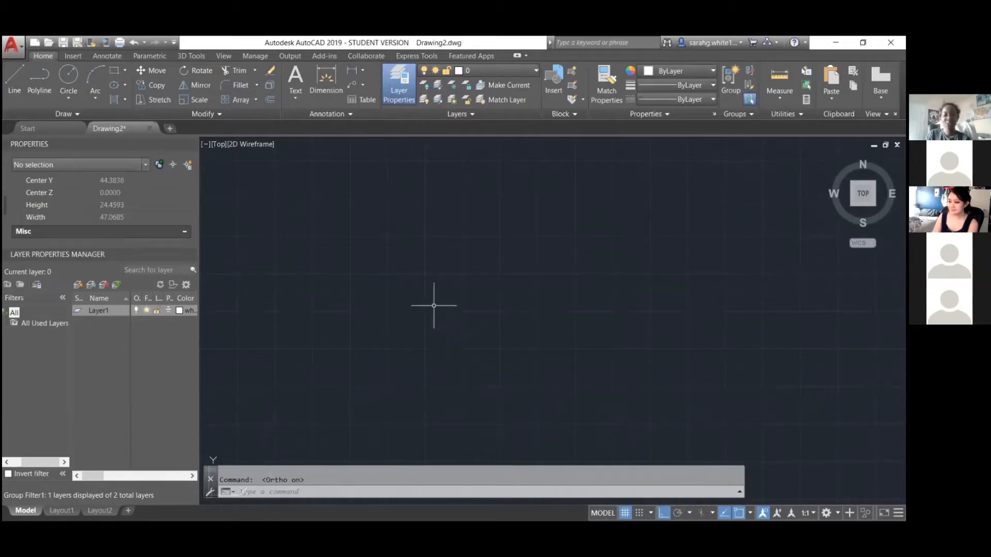
pyautogui.write('l')
pyautogui.press('Return')
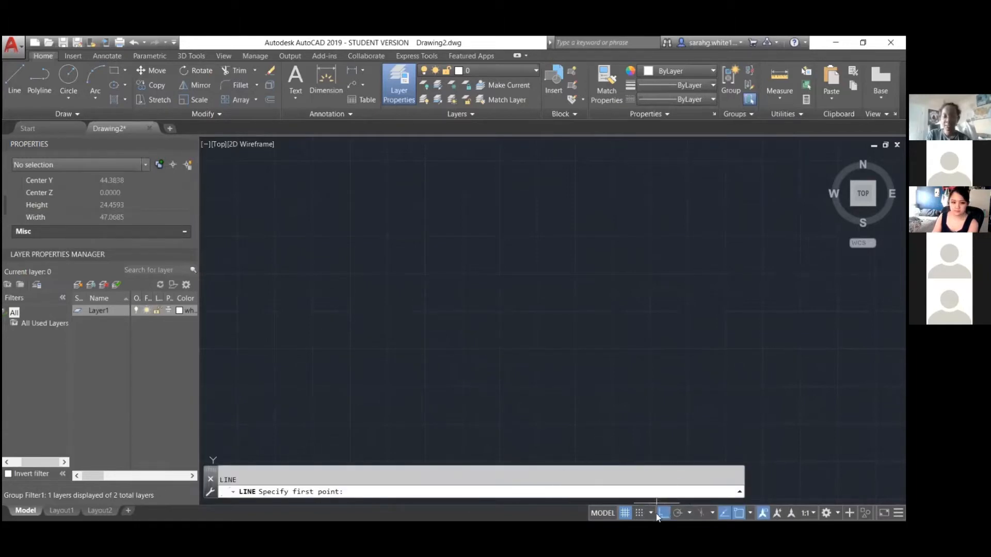
pyautogui.click(460, 312)
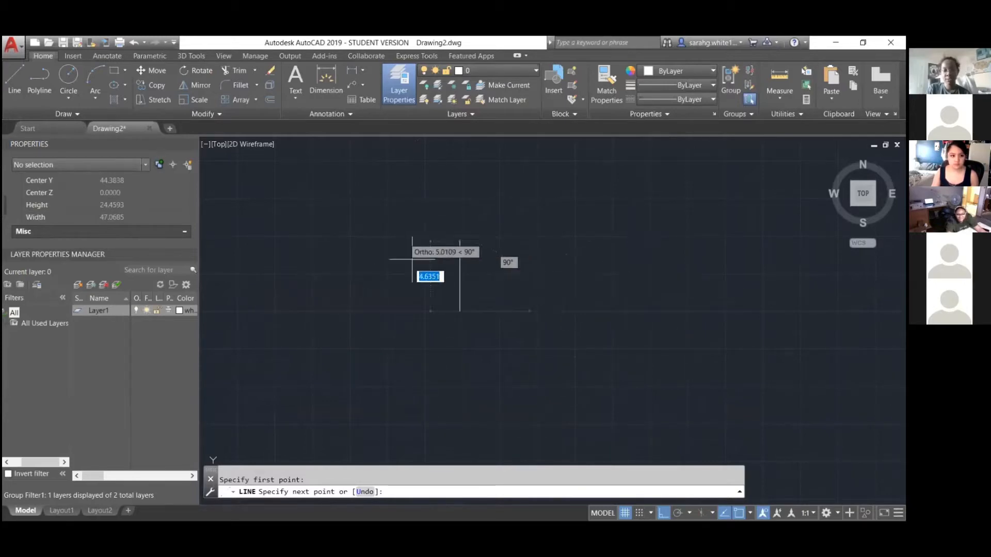
pyautogui.click(665, 514)
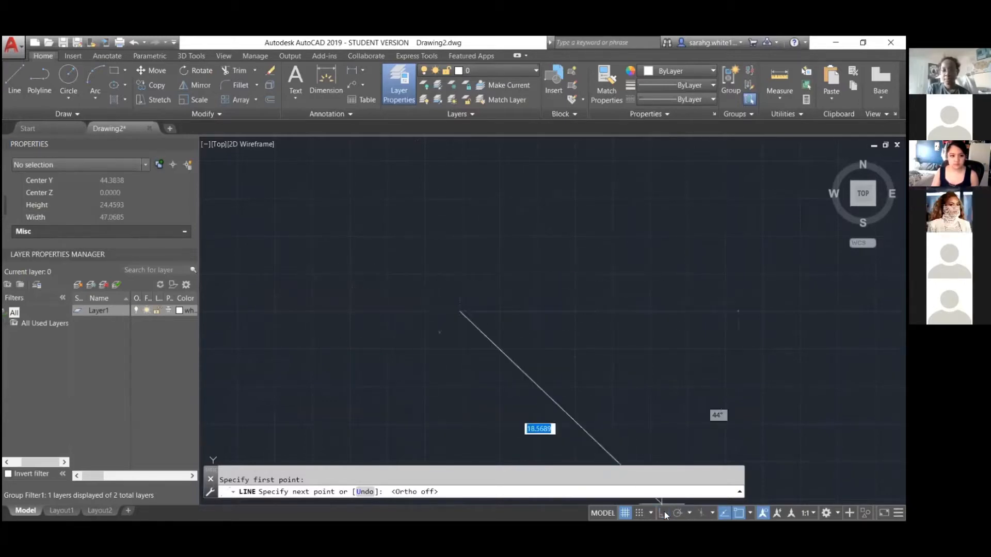
# - Turn polar tracking back on, look over its angle increments, and cancel the unfinished line
pyautogui.click(680, 514)
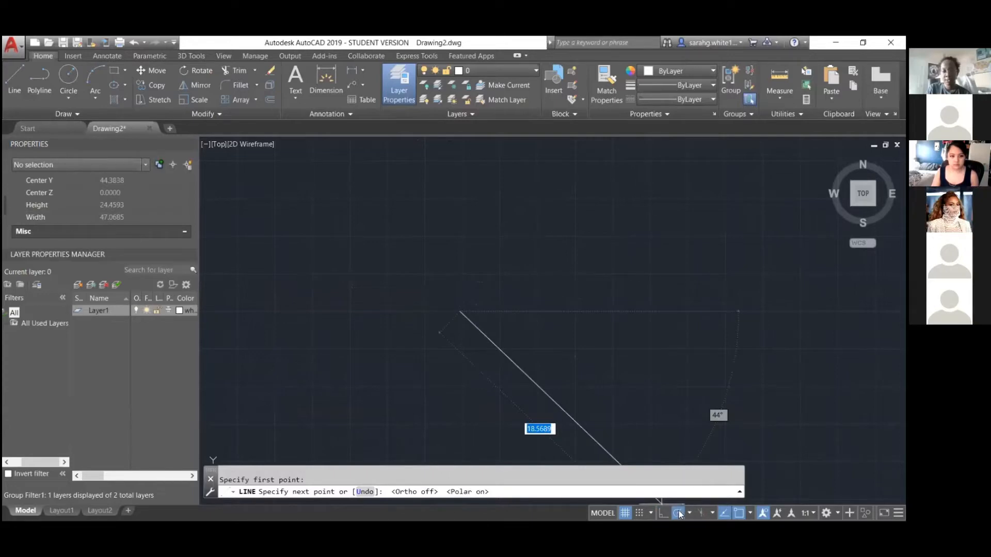
pyautogui.click(689, 514)
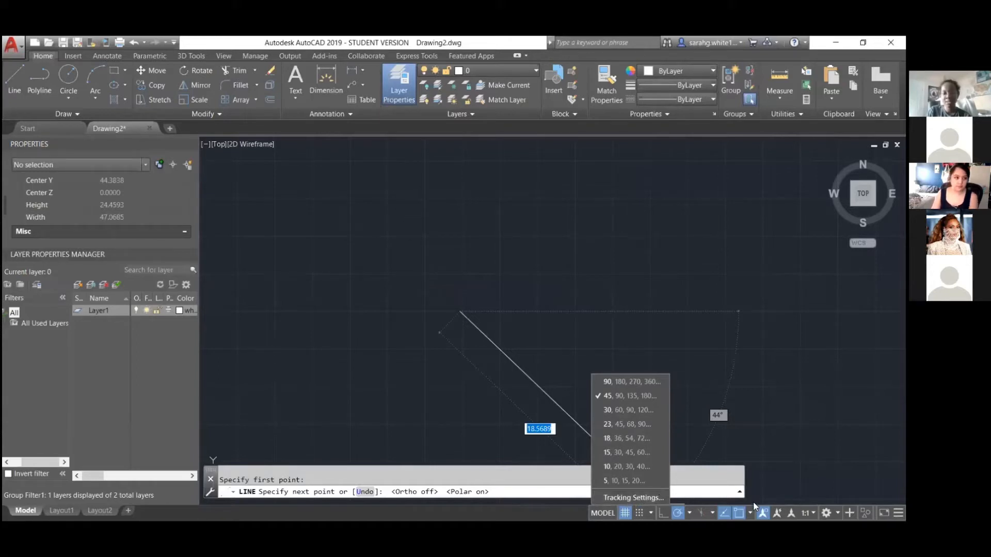
pyautogui.click(679, 515)
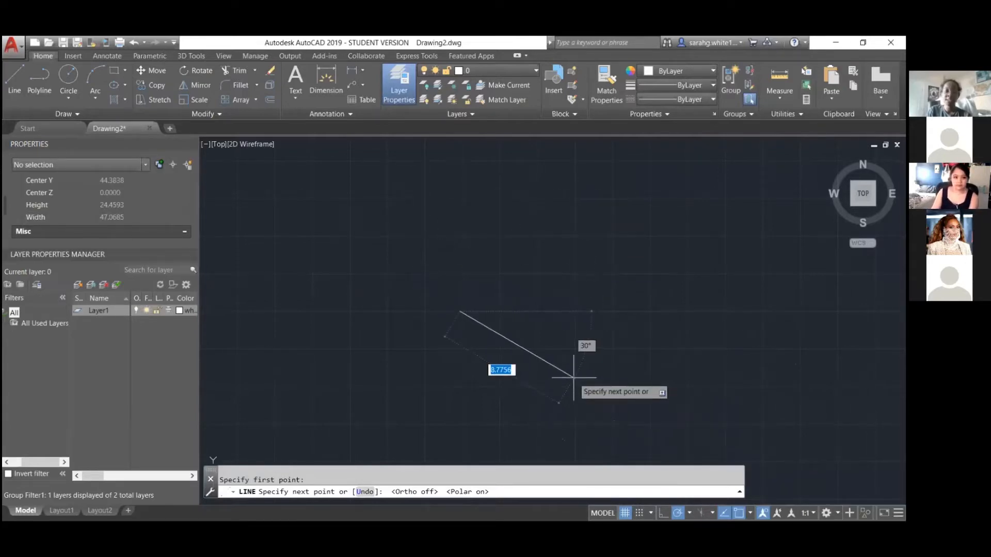
pyautogui.press('Escape')
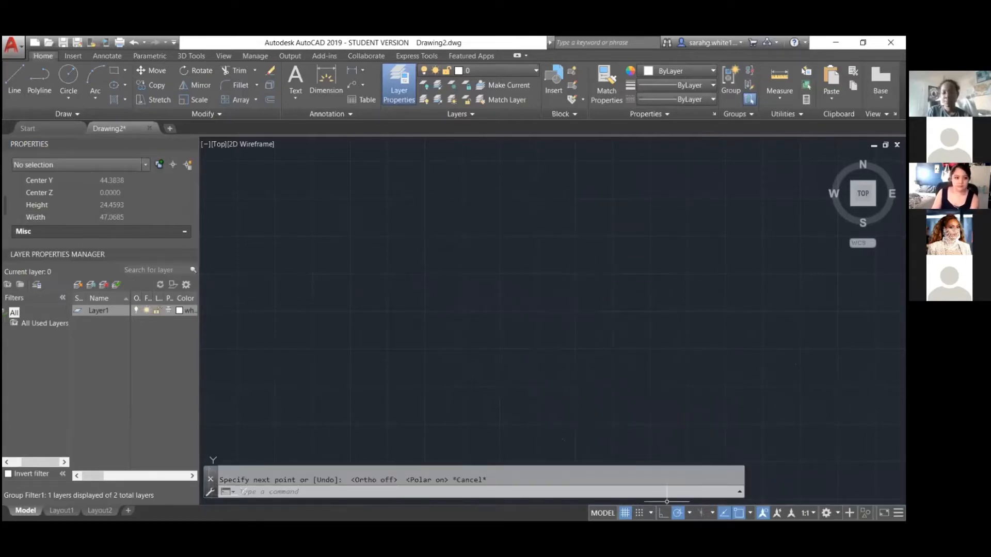
# - Examine which object snap modes are available and enabled
pyautogui.click(750, 514)
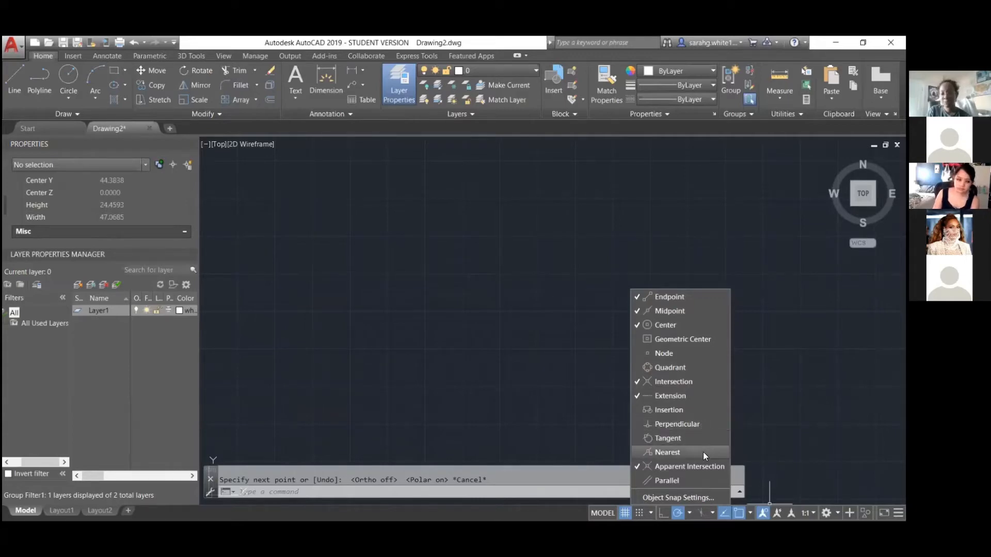
pyautogui.click(750, 514)
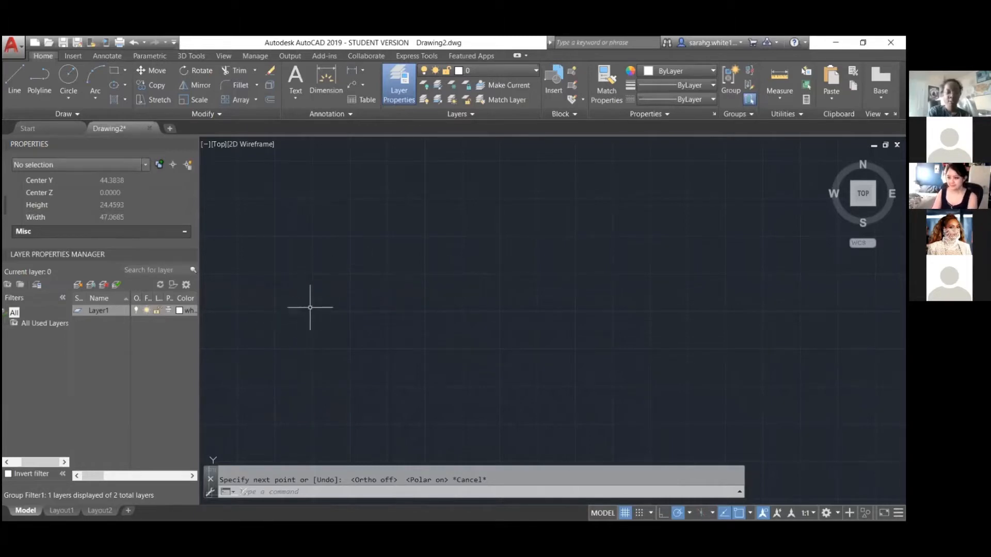
# - Use the IMAGE command to choose the picture AutoCAD Tutorial-01 from the Pictures folder as an image attachment
pyautogui.write('IMAGE')
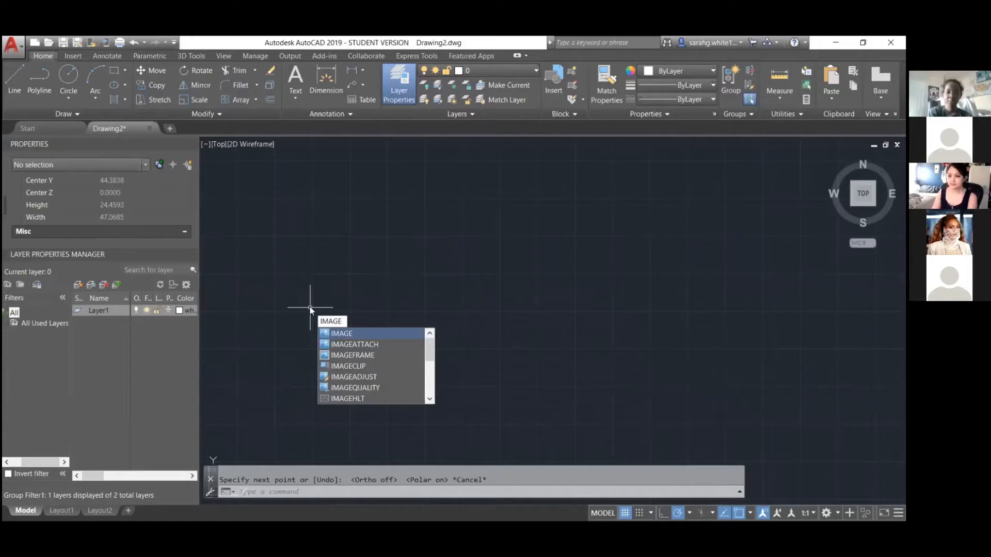
pyautogui.press('Return')
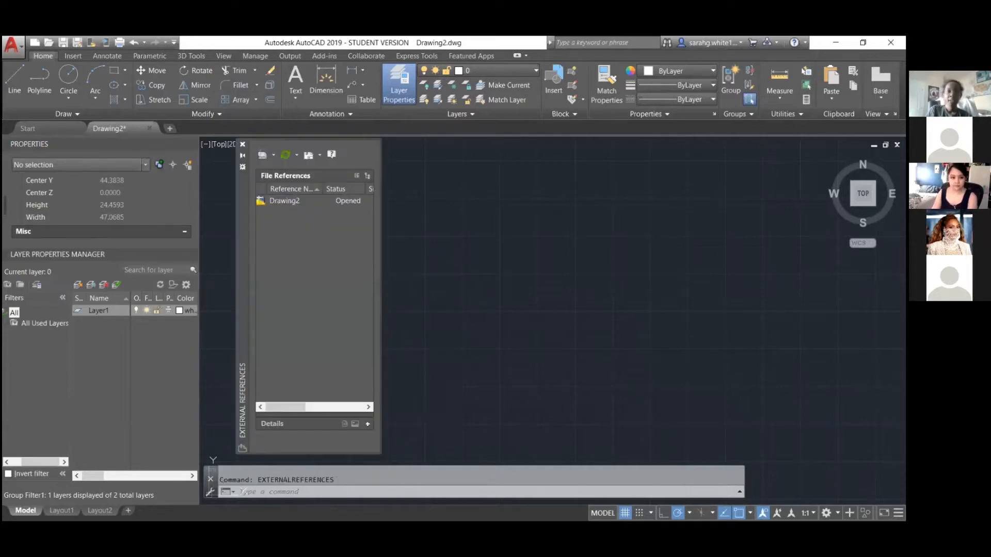
pyautogui.rightClick(291, 201)
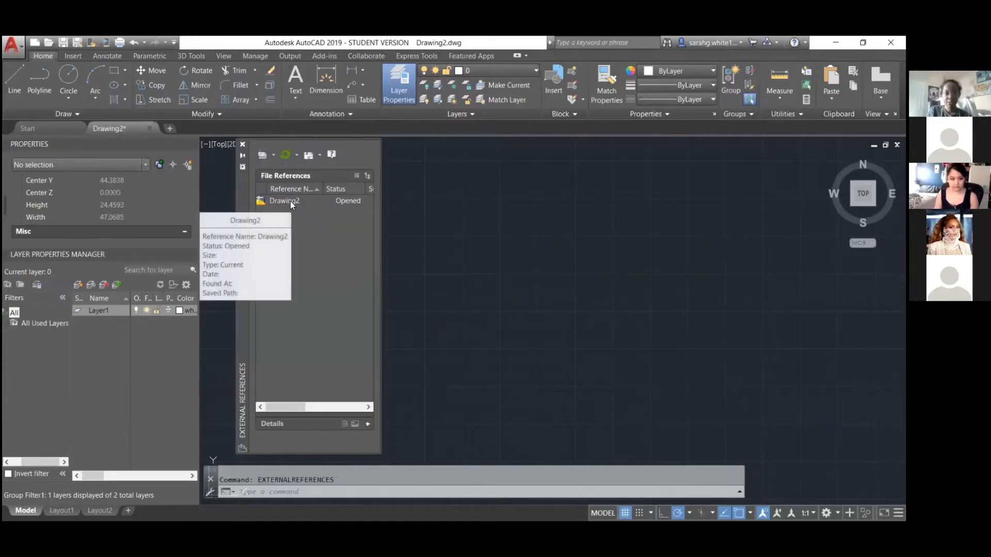
pyautogui.press('Escape')
pyautogui.click(274, 155)
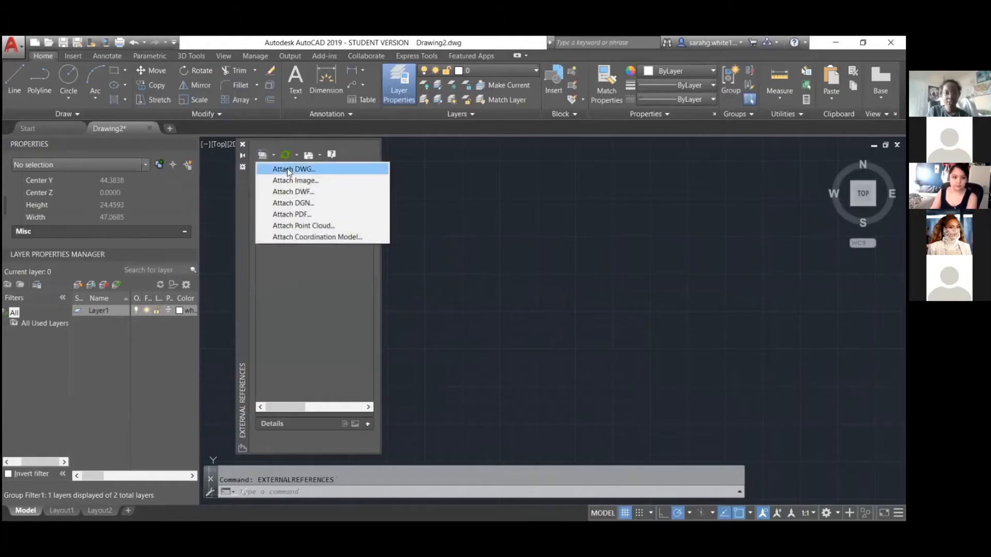
pyautogui.click(315, 181)
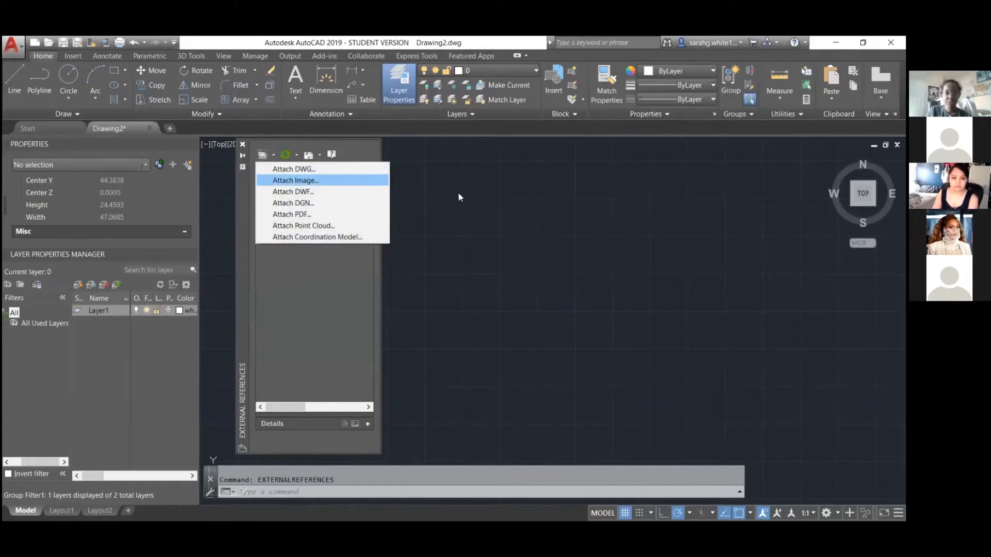
pyautogui.scroll(-1, 448, 253)
pyautogui.scroll(-1, 448, 253)
pyautogui.click(380, 334)
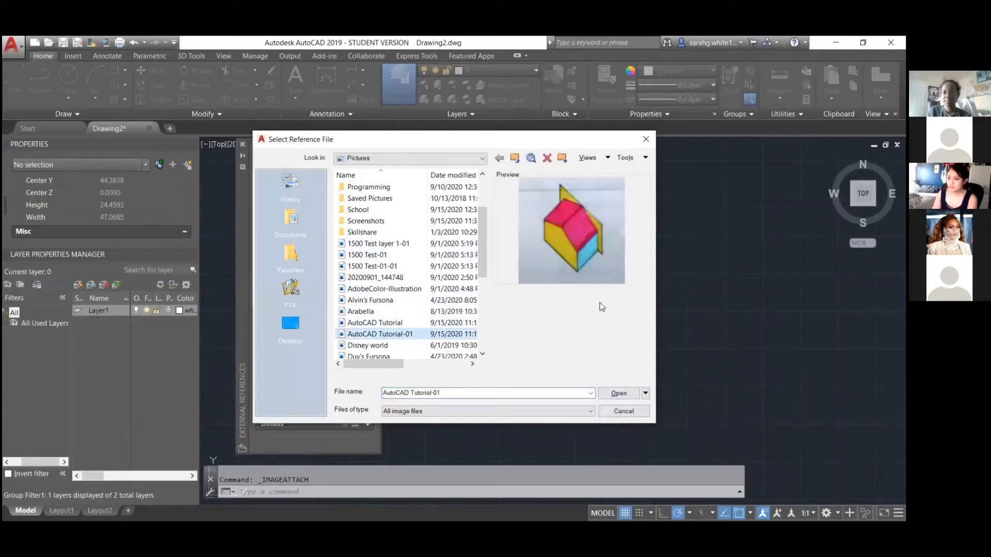
pyautogui.click(618, 394)
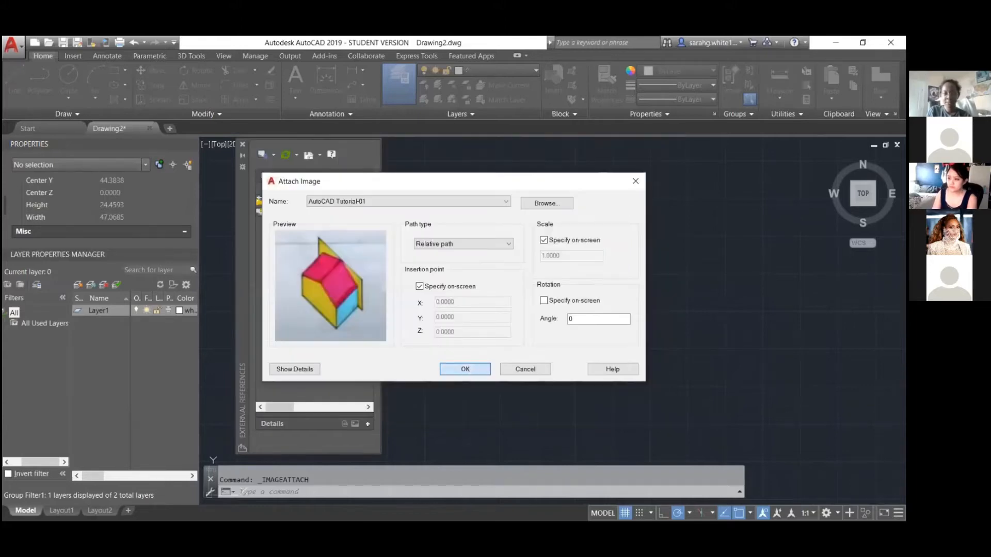
# - Place the attached house image in the drawing area with its insertion point and scale picked on screen, and close the external references palette
pyautogui.click(467, 369)
pyautogui.click(444, 362)
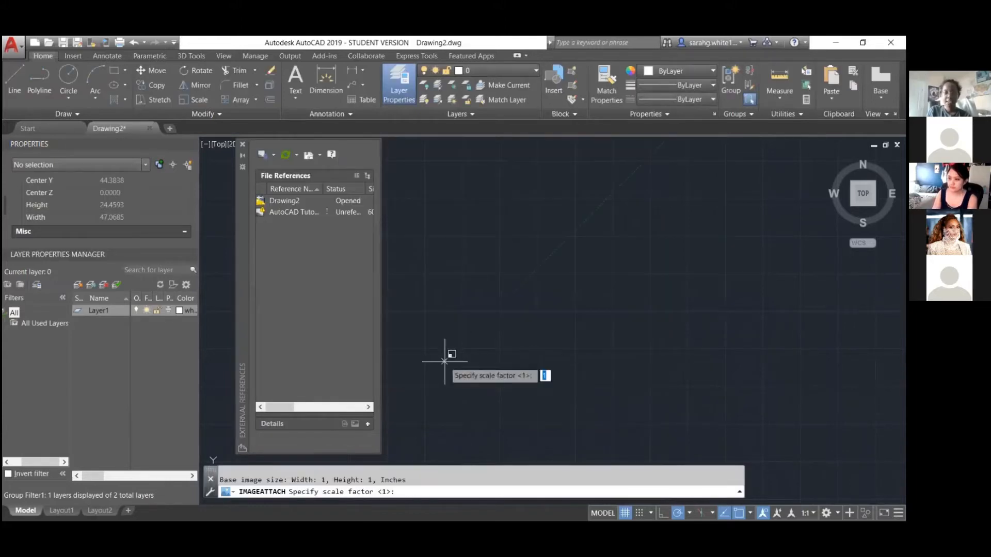
pyautogui.click(578, 273)
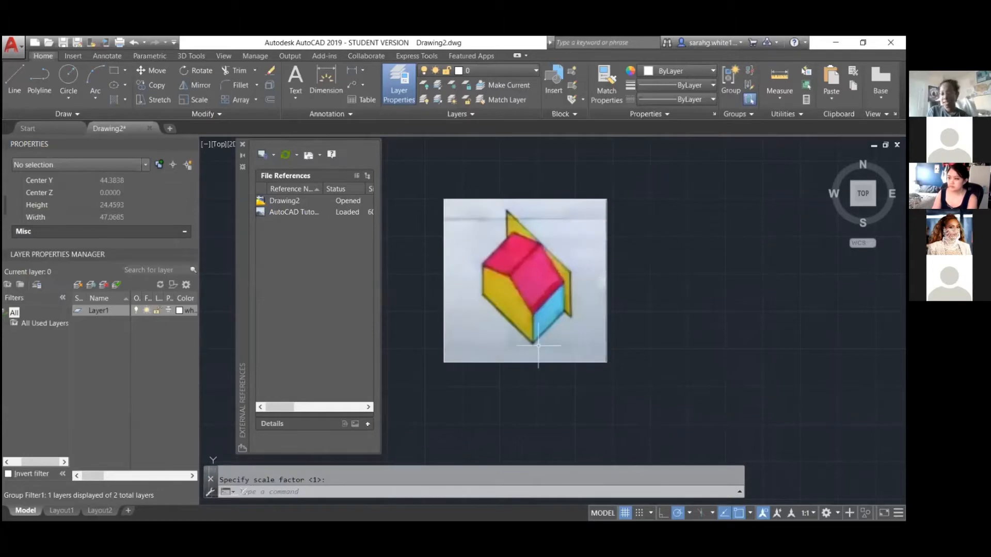
pyautogui.click(242, 145)
pyautogui.scroll(1, 626, 304)
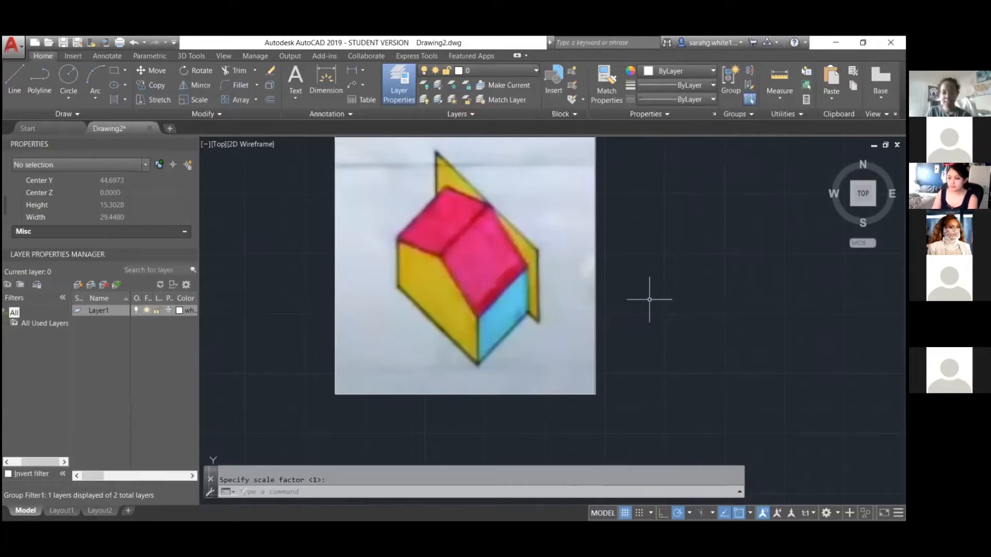
pyautogui.write('L')
pyautogui.press('Return')
pyautogui.click(650, 275)
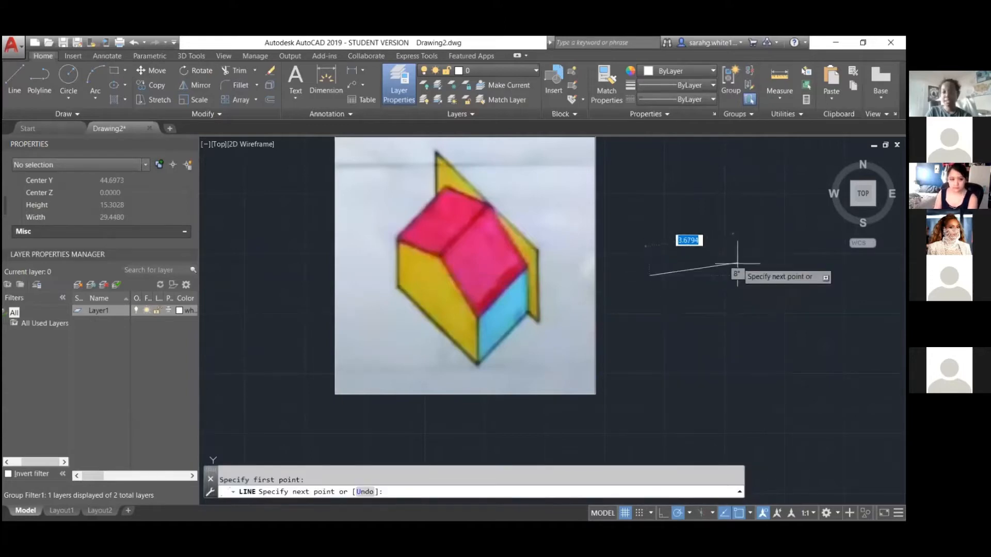
pyautogui.press('Escape')
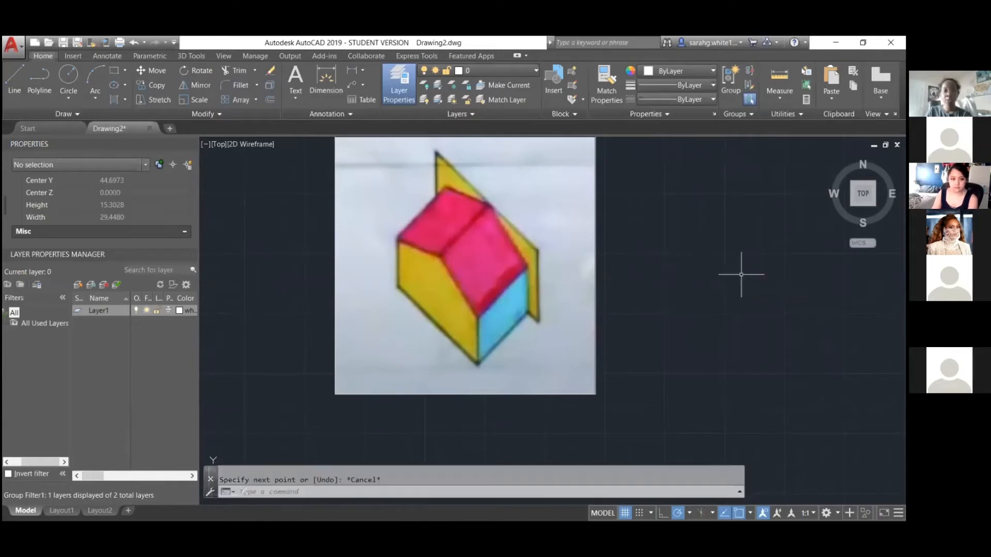
# - Set the drawing's length unit type to Architectural with the UNITS command
pyautogui.write('unit')
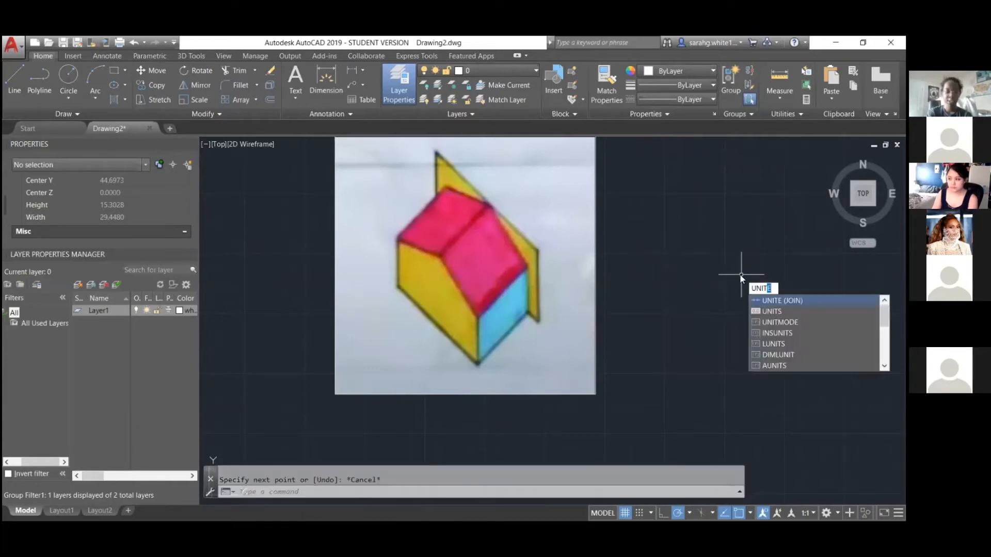
pyautogui.write('s')
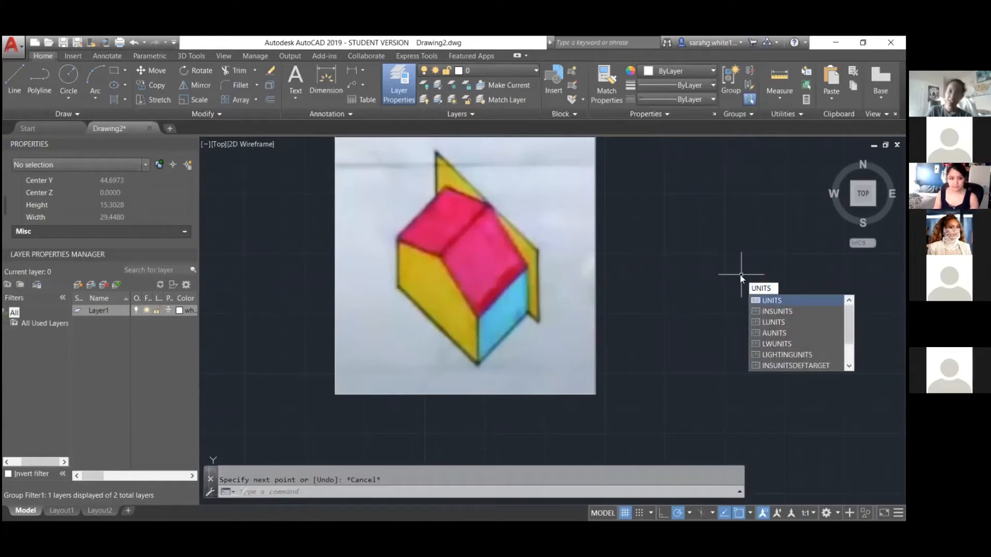
pyautogui.press('Return')
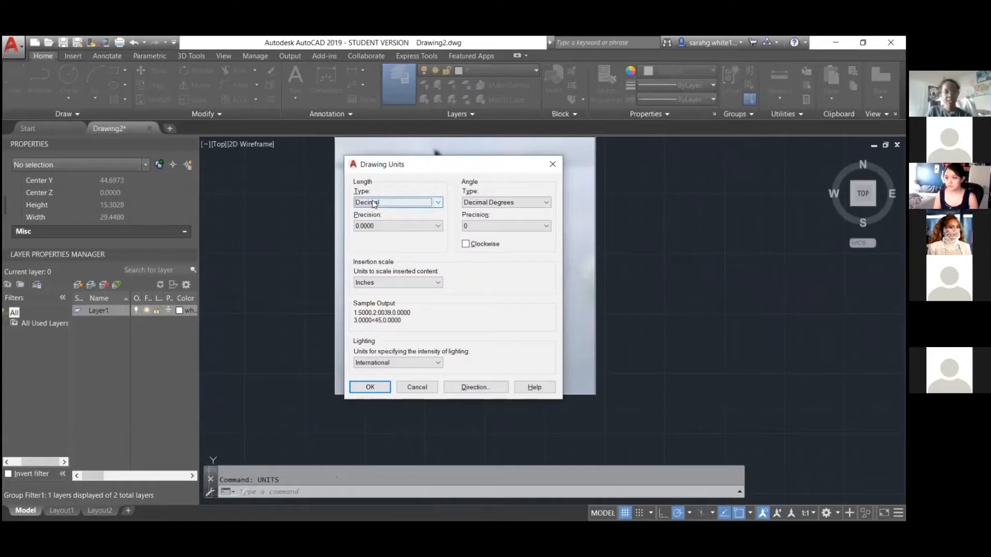
pyautogui.click(437, 202)
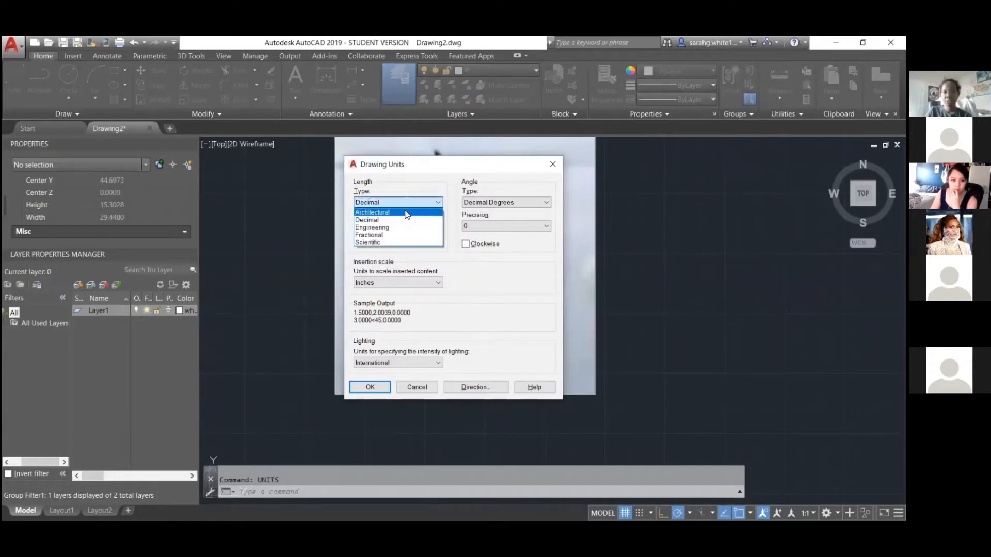
pyautogui.click(406, 213)
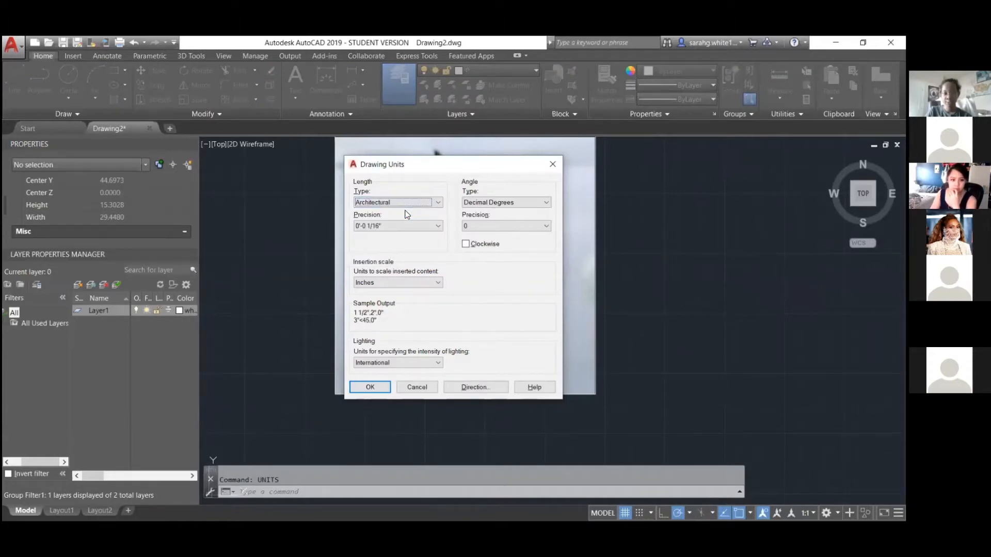
pyautogui.click(373, 389)
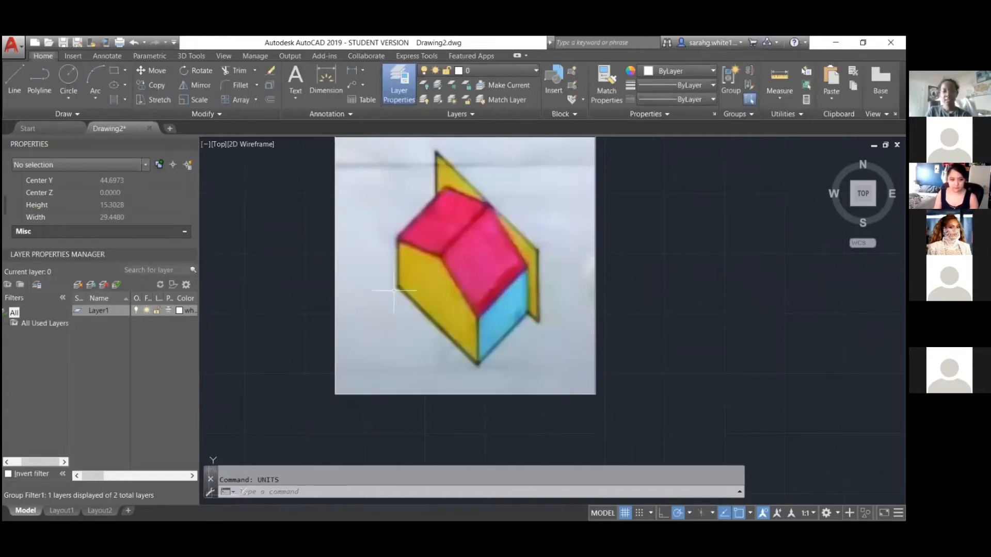
# - Try to add a new layer while the LINE command is waiting for its first point
pyautogui.write('l')
pyautogui.press('Return')
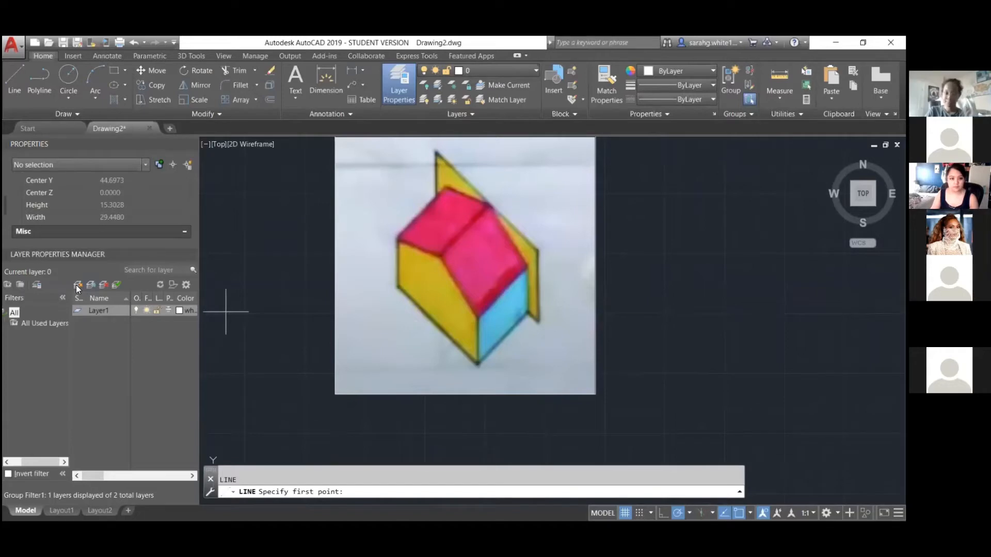
pyautogui.doubleClick(107, 310)
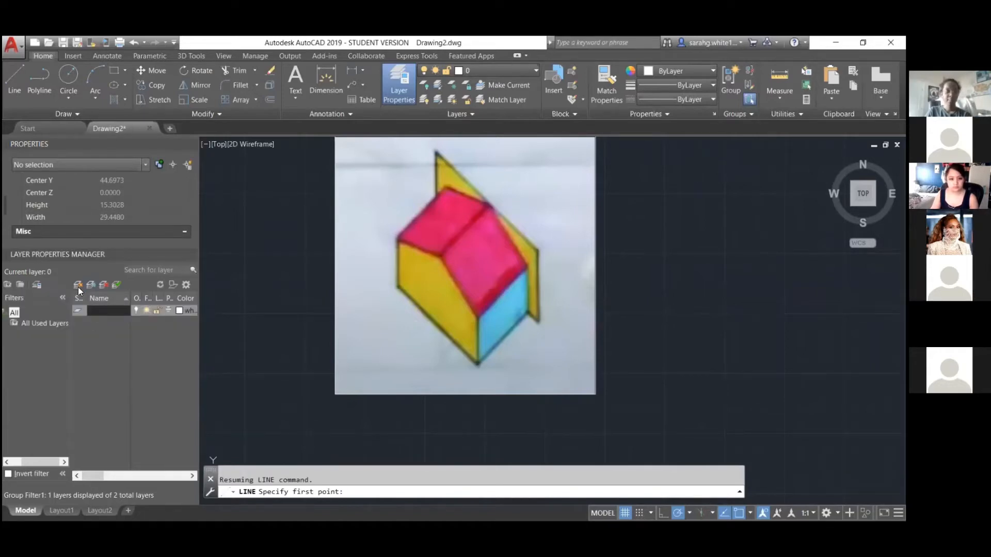
pyautogui.click(78, 287)
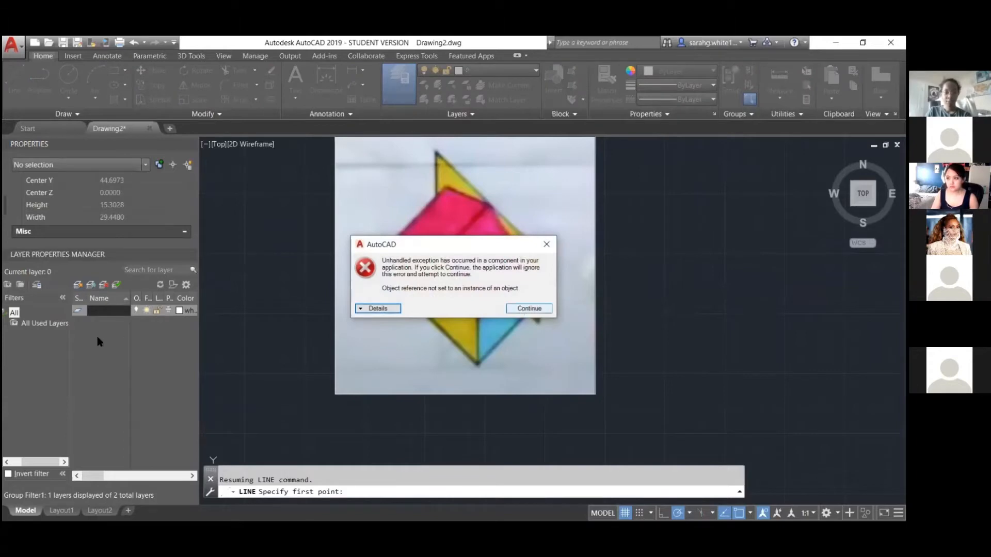
# - Dismiss the application error and decline saving the changes to Drawing2_recover.dwg
pyautogui.click(527, 309)
pyautogui.click(533, 323)
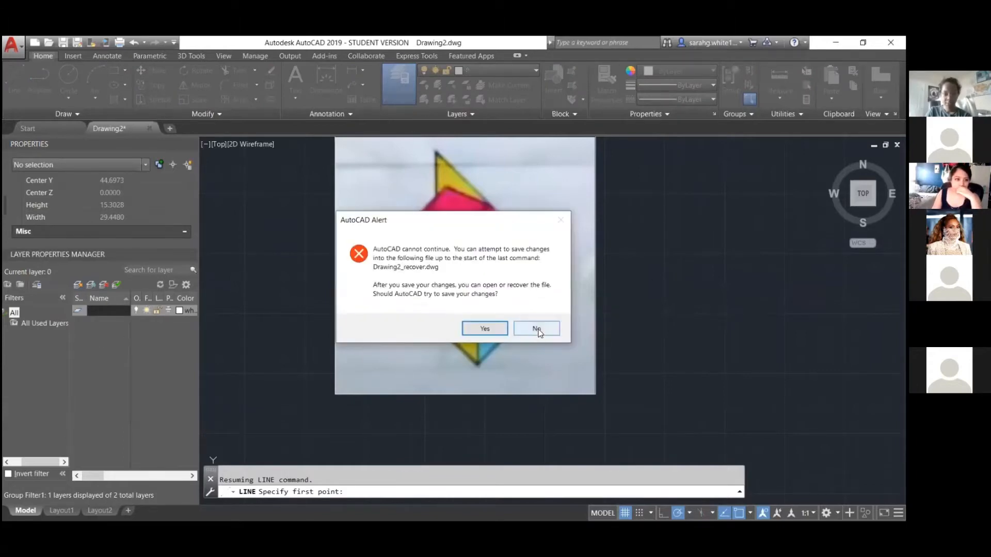
pyautogui.click(537, 329)
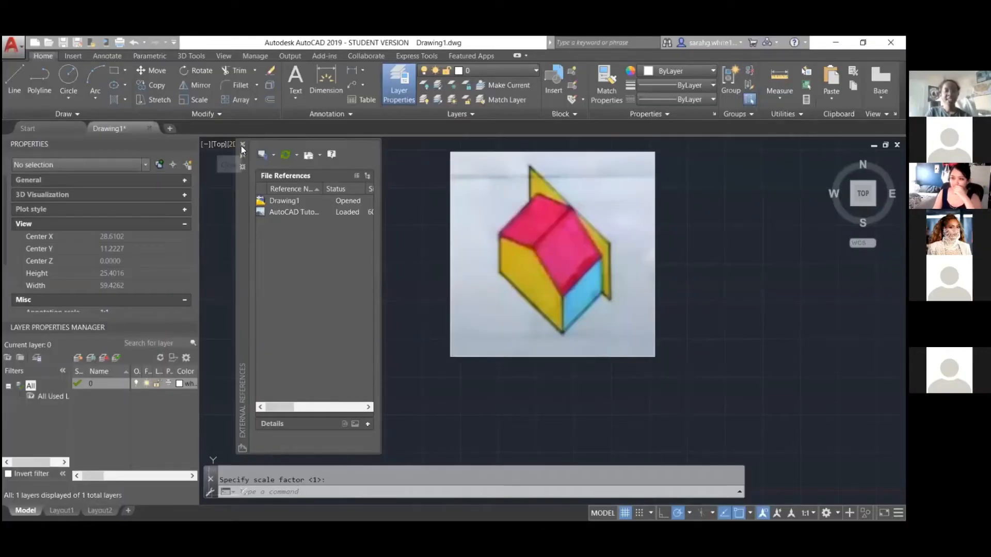
# - Close the external references palette and add a new layer with index color 40
pyautogui.click(242, 145)
pyautogui.click(80, 358)
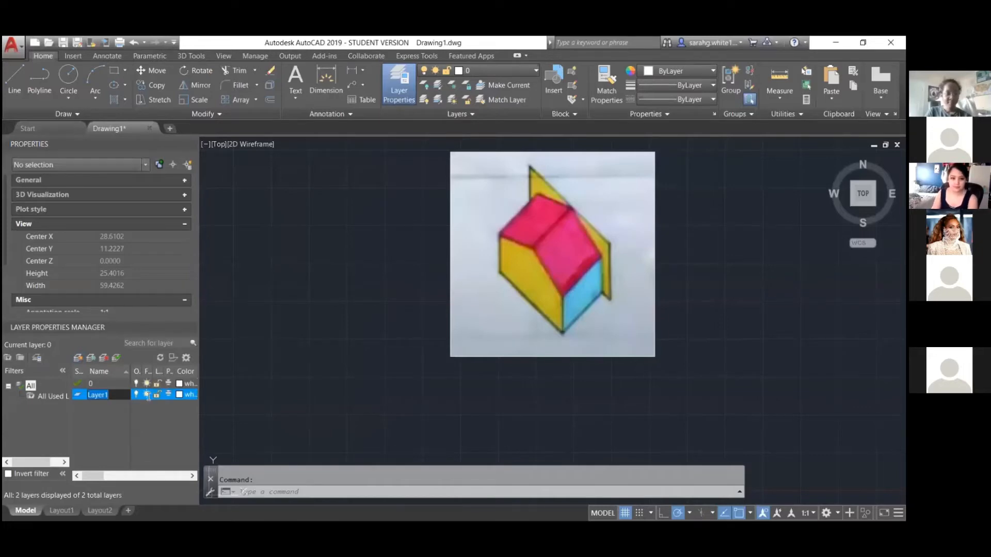
pyautogui.click(179, 395)
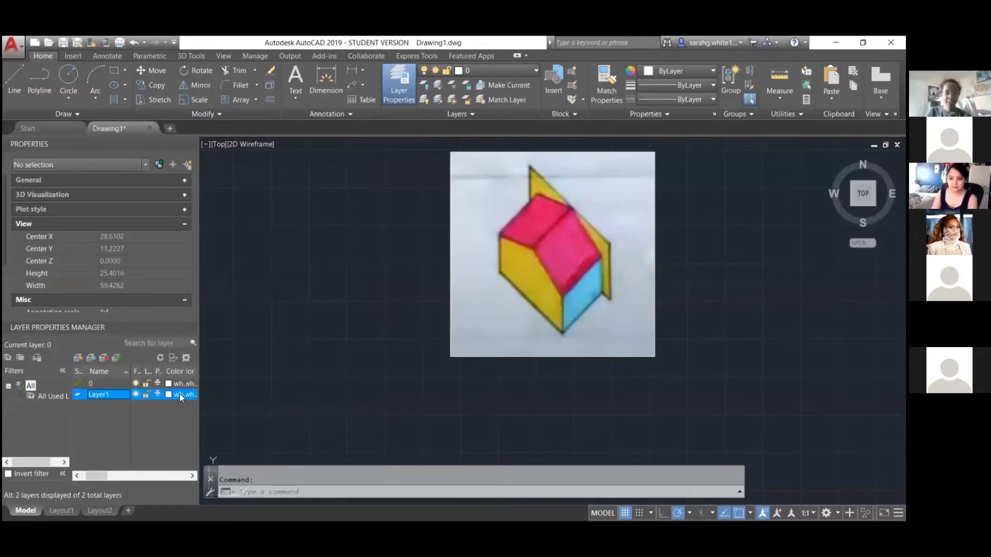
pyautogui.click(179, 394)
pyautogui.click(379, 243)
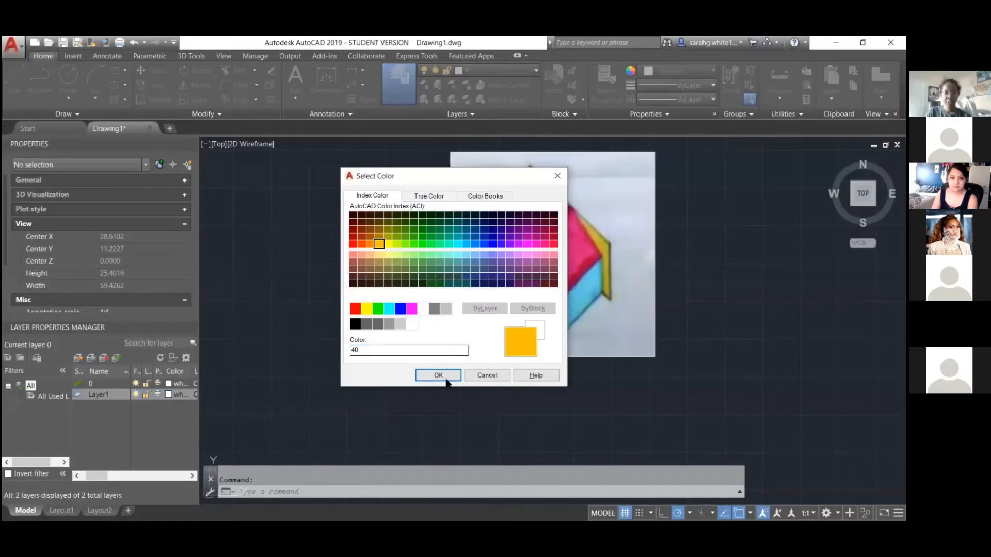
pyautogui.click(443, 379)
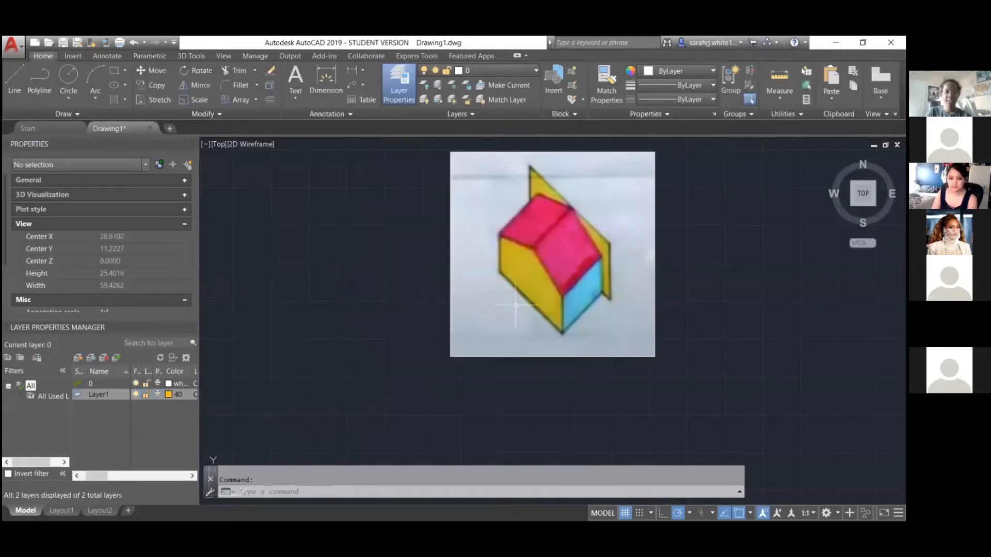
# - Try to draw a 2-3/4" line at 315° from the yellow wall's lower-left corner along its bottom edge
pyautogui.scroll(2, 516, 303)
pyautogui.write('l')
pyautogui.press('Return')
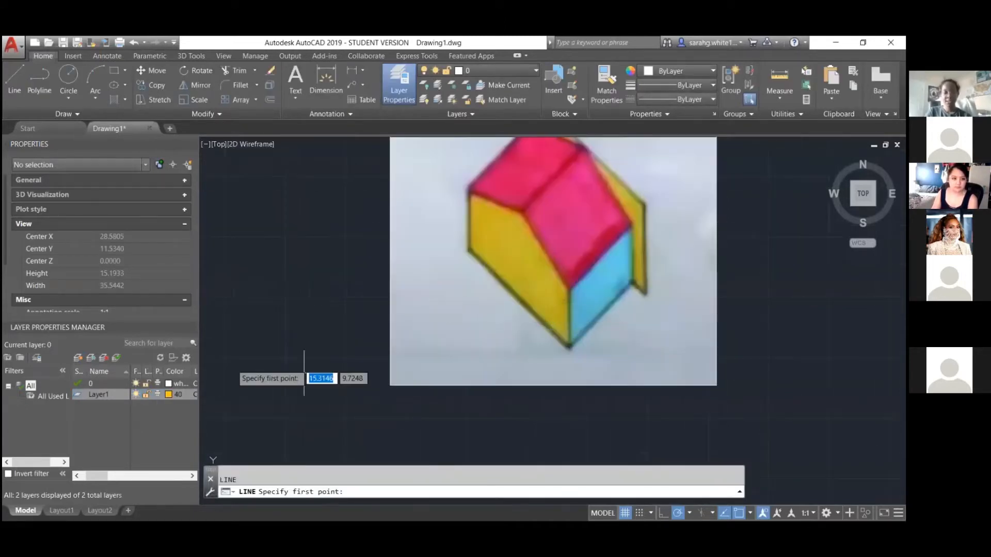
pyautogui.click(468, 251)
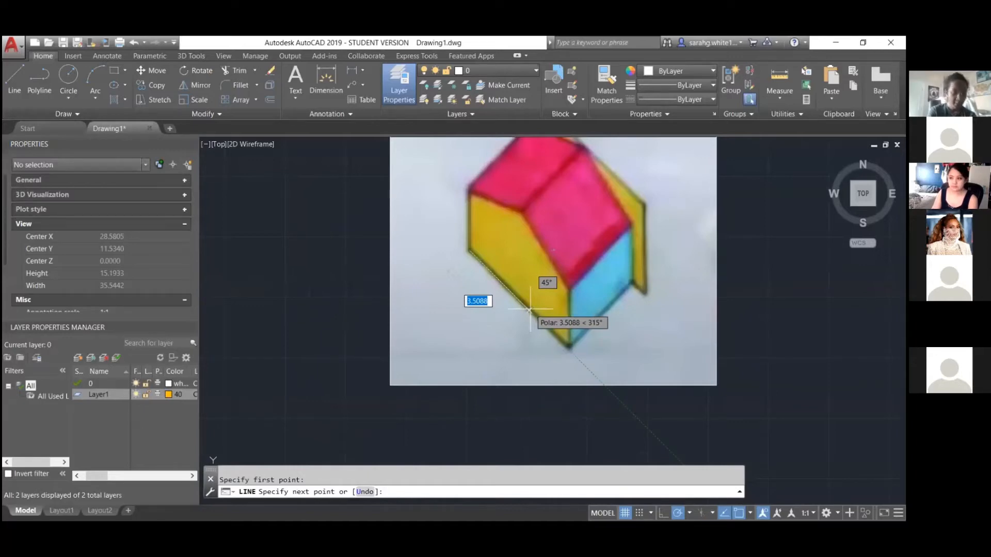
pyautogui.write('2-')
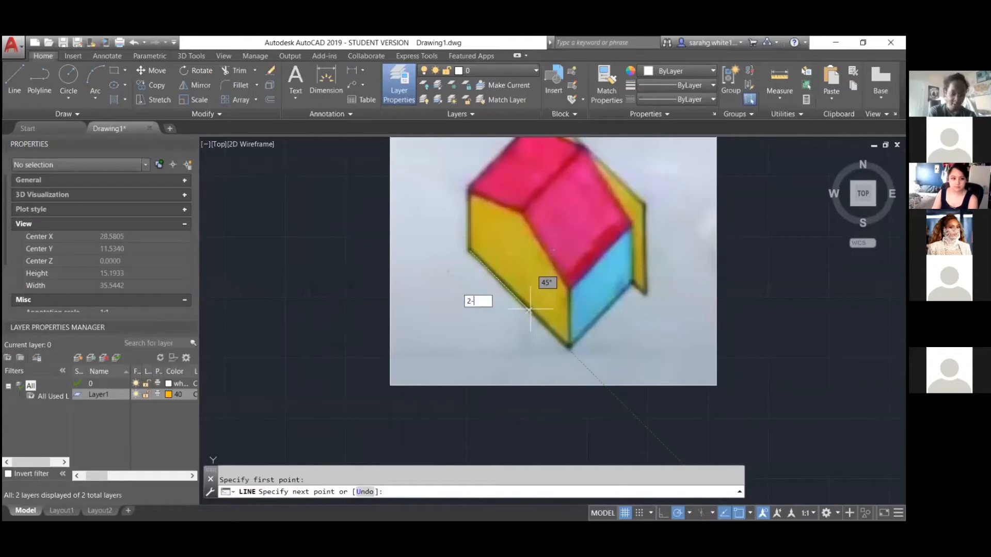
pyautogui.write('2')
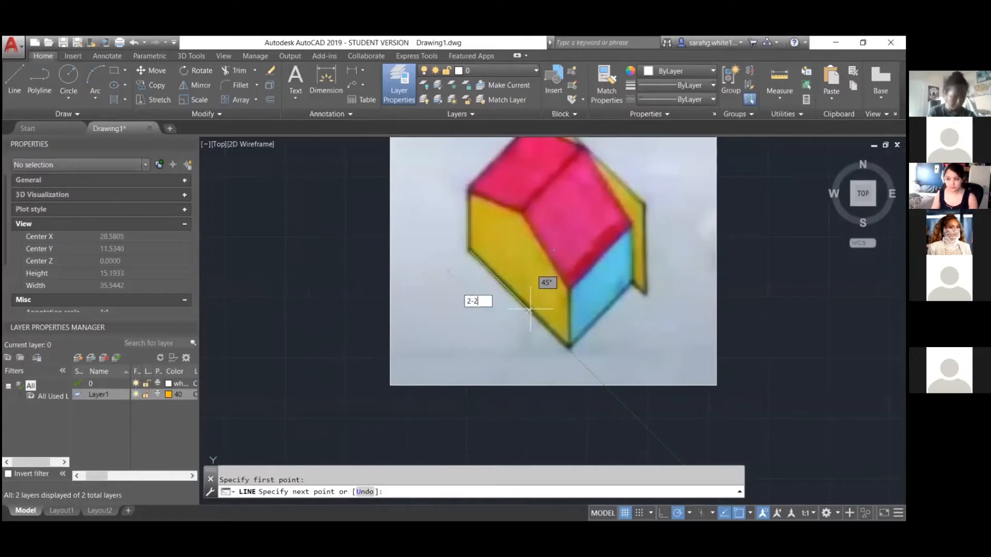
pyautogui.press('BackSpace')
pyautogui.press('BackSpace')
pyautogui.write('3/4')
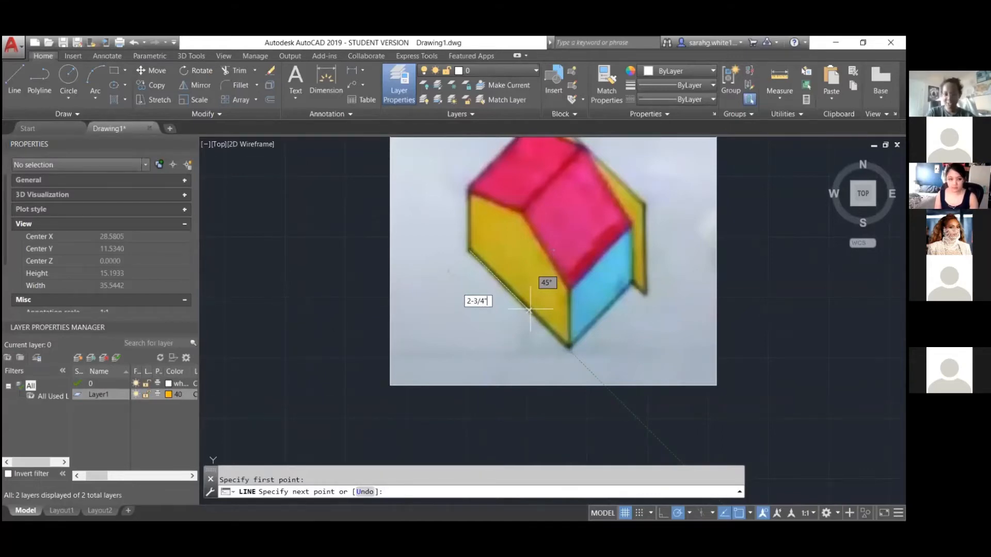
pyautogui.press('Return')
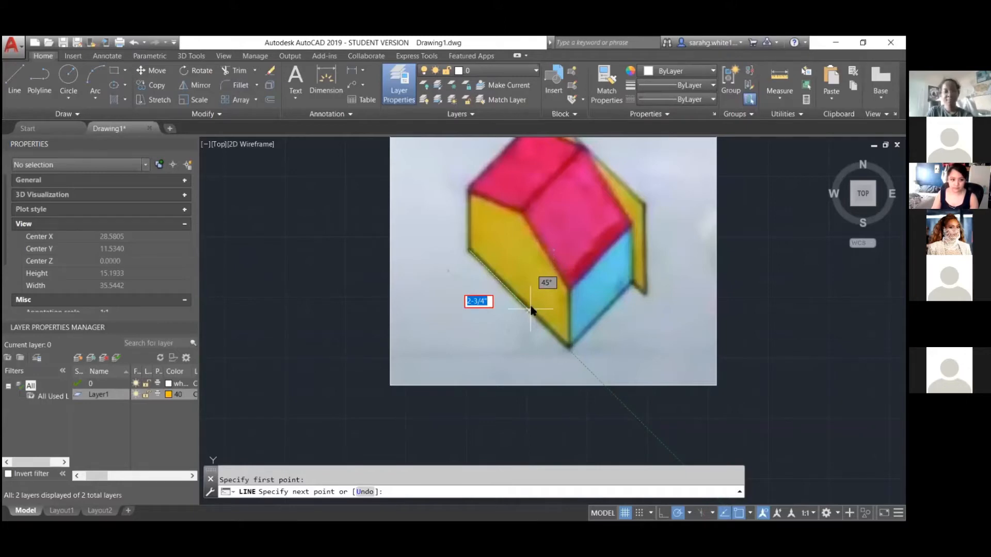
pyautogui.press('Escape')
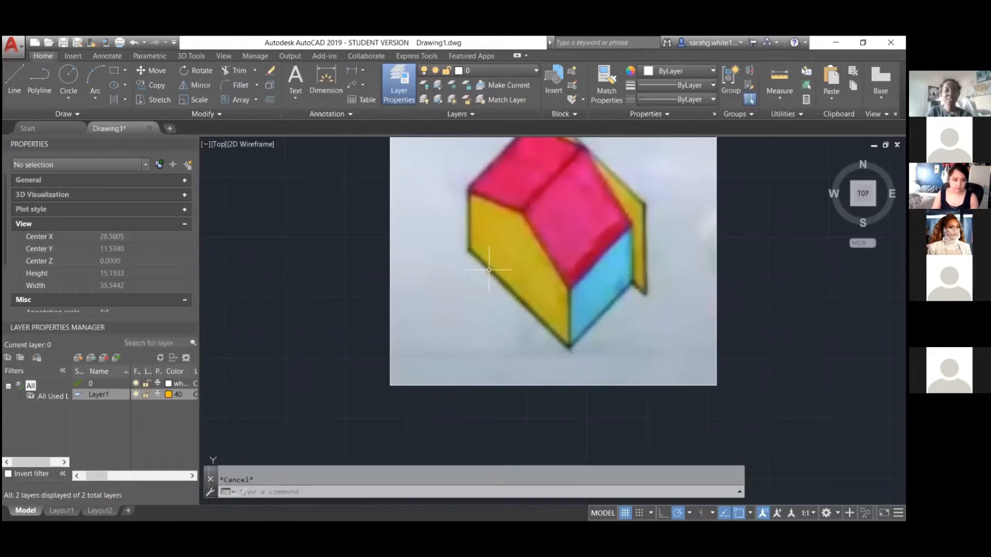
pyautogui.write('LINe')
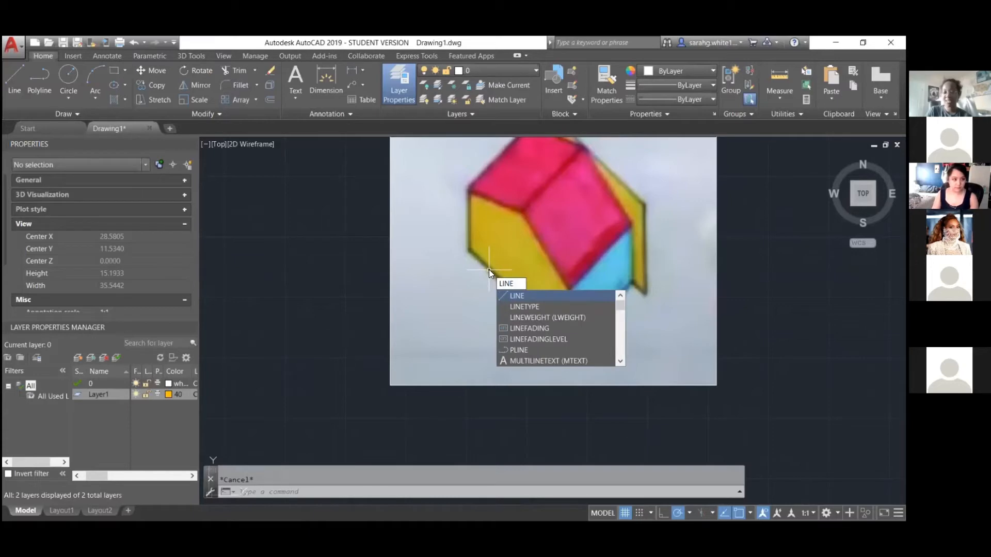
pyautogui.press('Return')
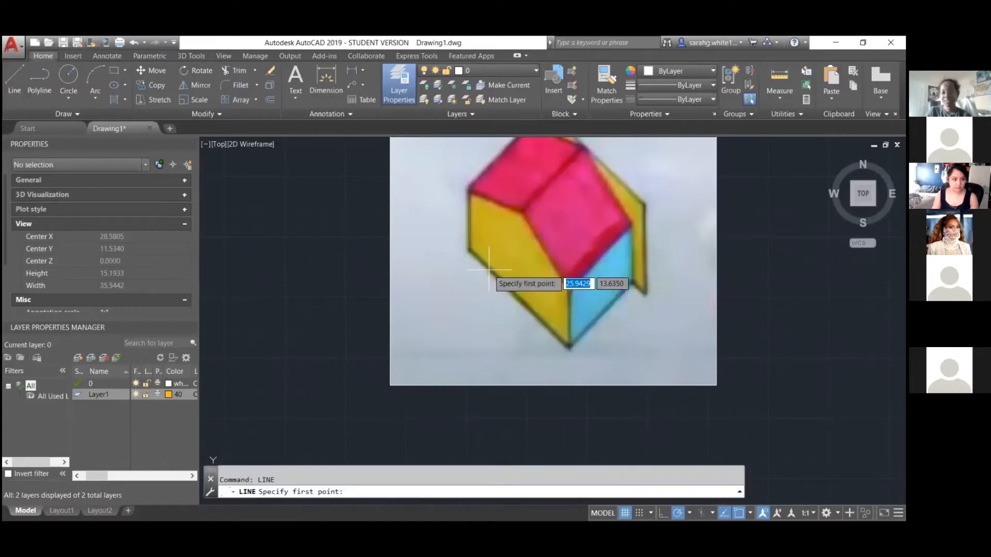
pyautogui.click(470, 251)
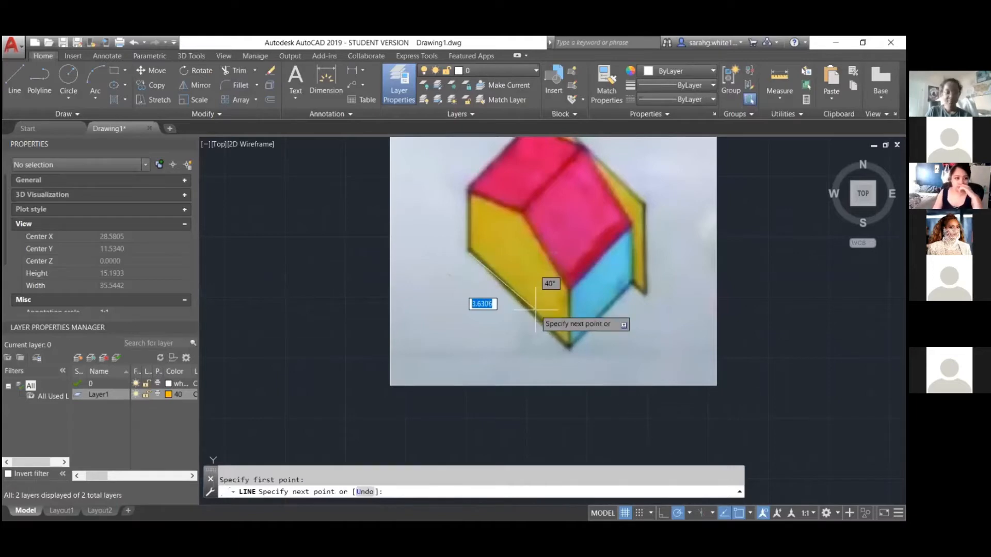
pyautogui.write('2-')
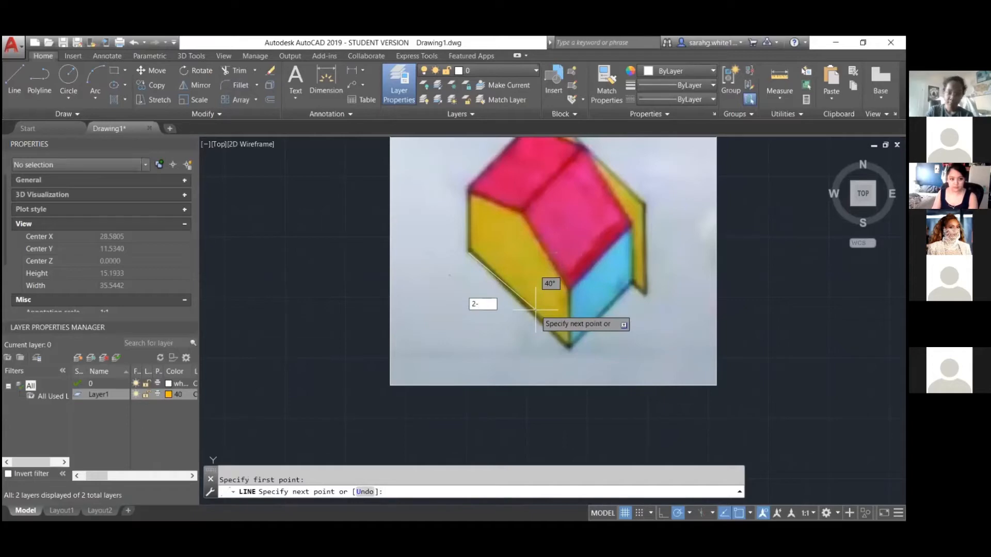
pyautogui.press('Escape')
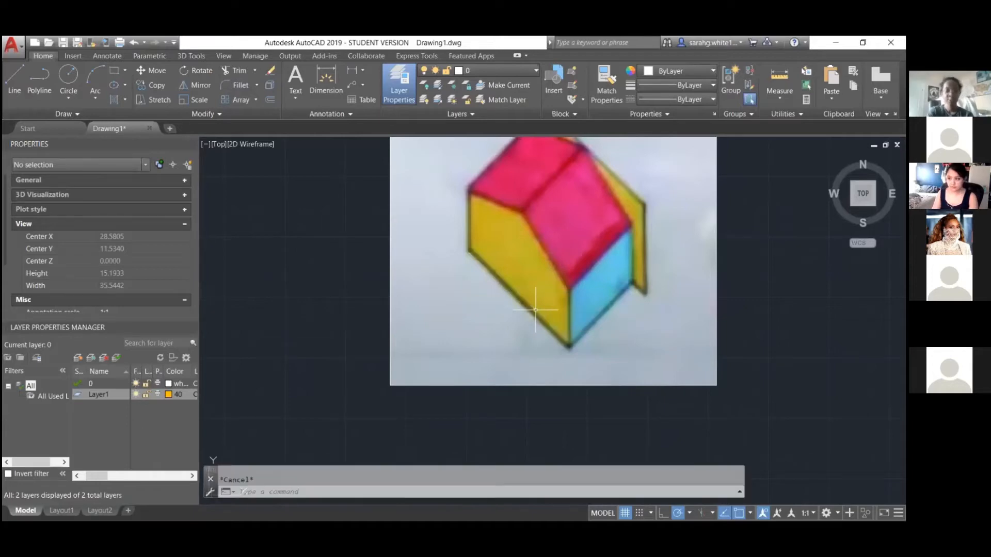
# - Set the drawing's length unit type to Architectural with the UNITS command
pyautogui.write('UNITS')
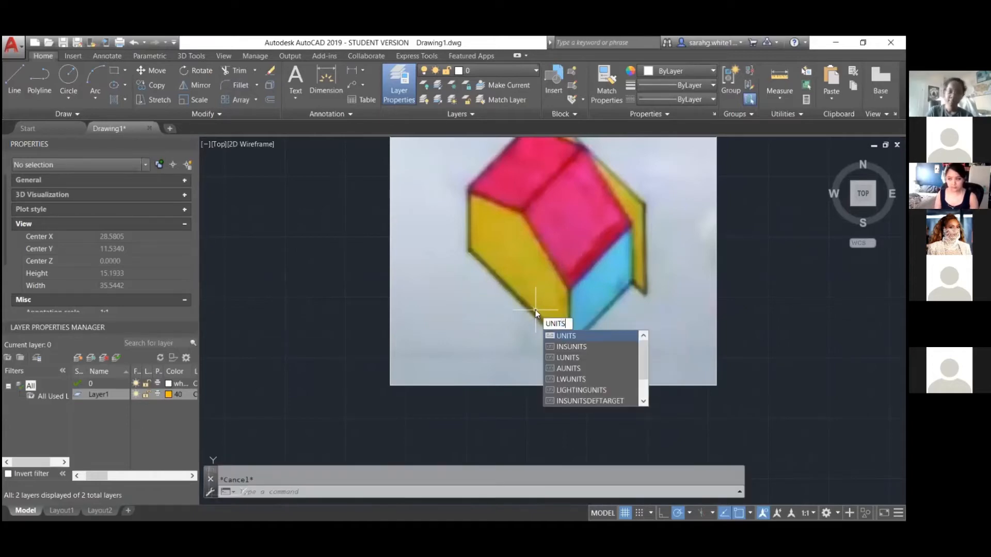
pyautogui.press('Return')
pyautogui.click(438, 202)
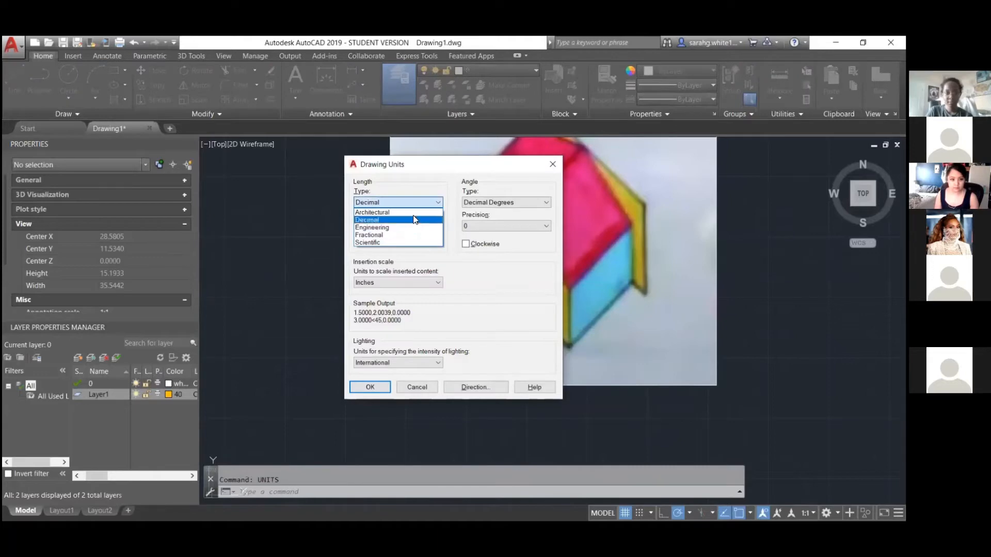
pyautogui.click(410, 212)
pyautogui.click(373, 386)
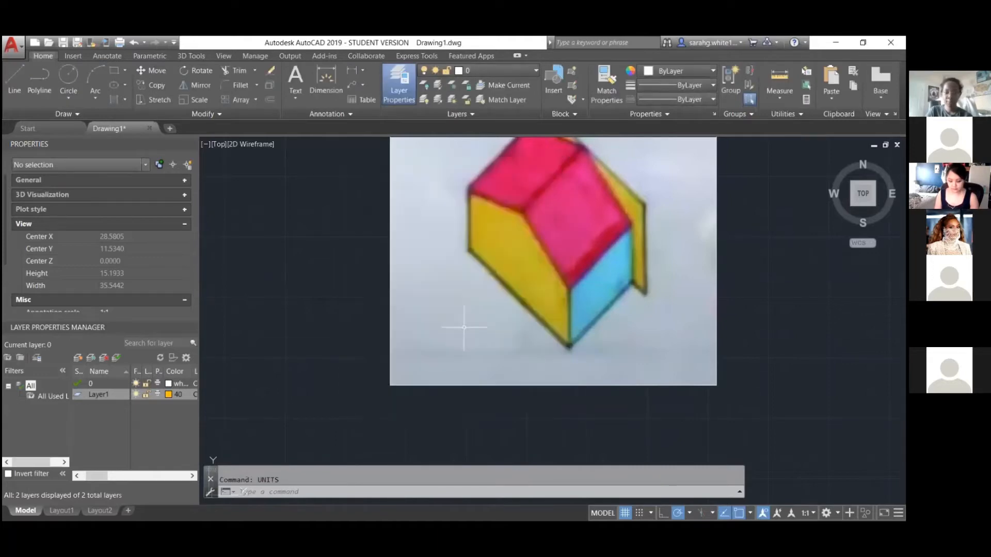
# - Draw a line of length 2-3/4 at 315° from the yellow wall's lower-left corner along its bottom edge
pyautogui.write('l')
pyautogui.press('Return')
pyautogui.click(468, 250)
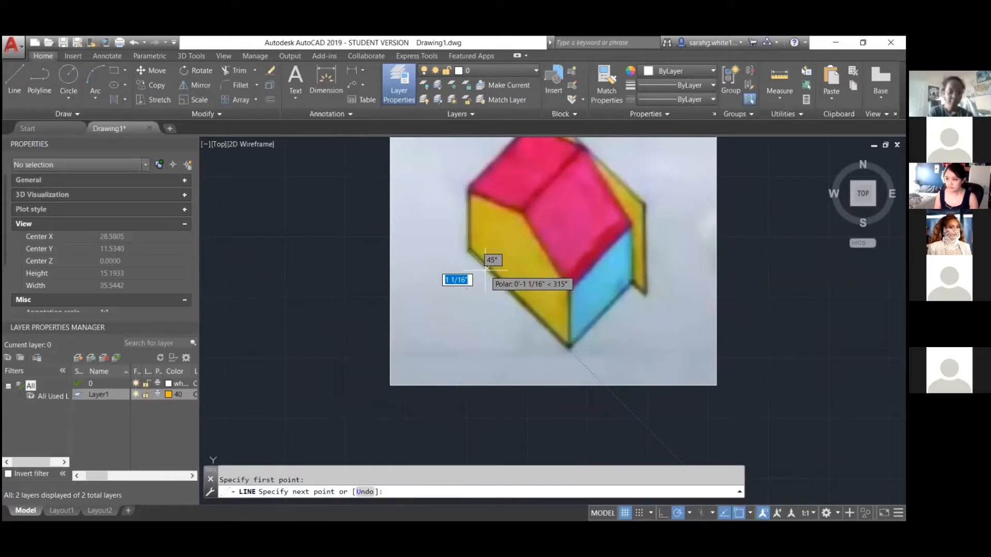
pyautogui.write('2-3/4')
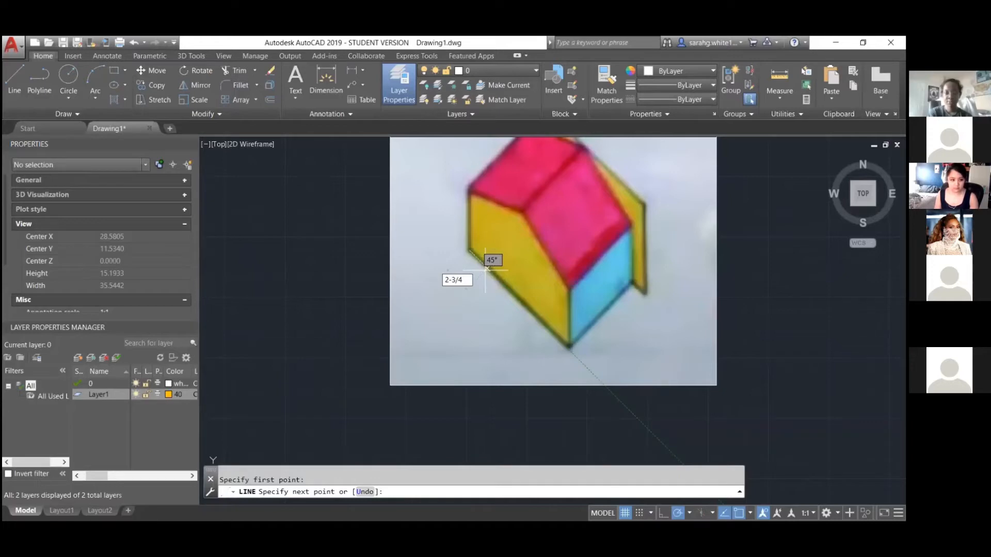
pyautogui.press('Return')
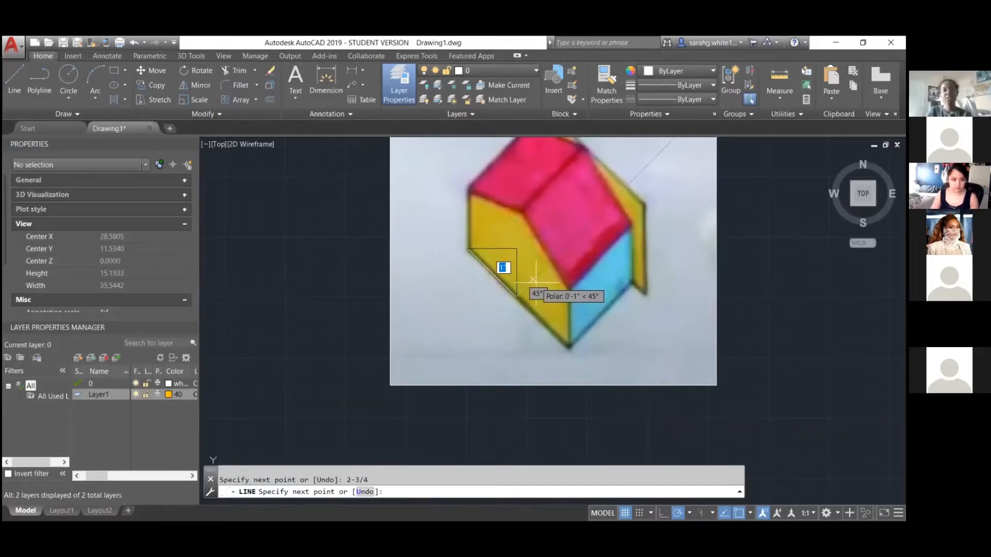
pyautogui.press('Escape')
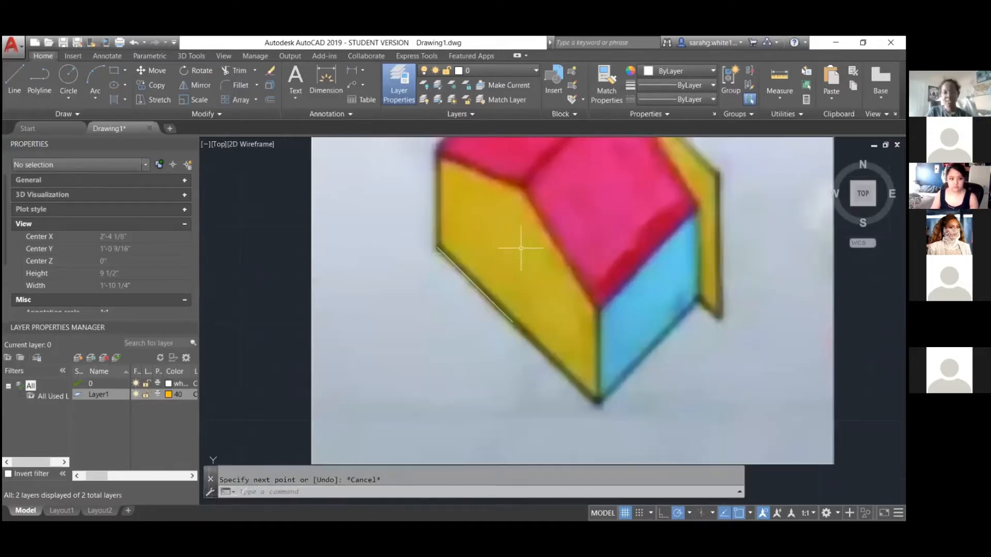
# - Use the UNITS command to switch the length type to Decimal and back to Architectural, and accept the settings
pyautogui.scroll(-2, 520, 252)
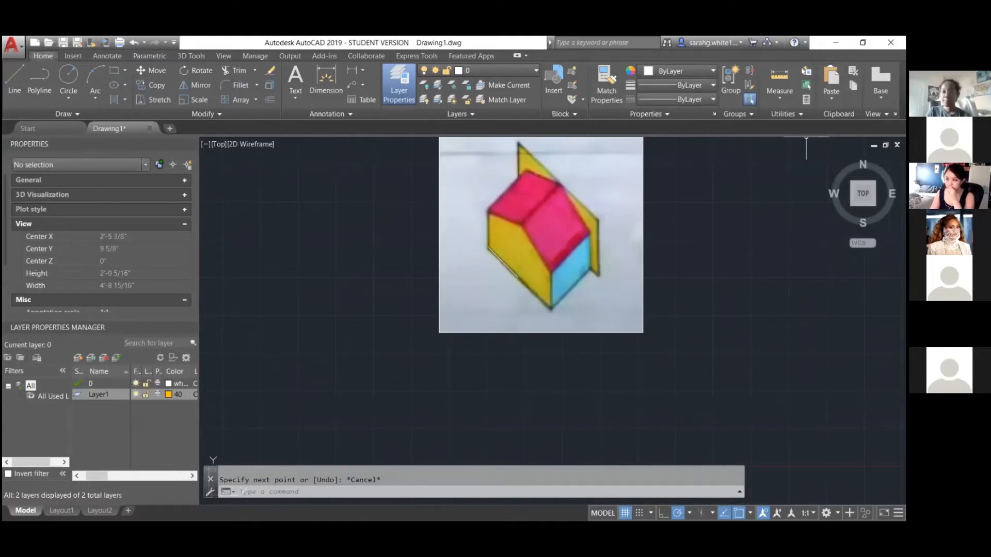
pyautogui.scroll(-2, 664, 261)
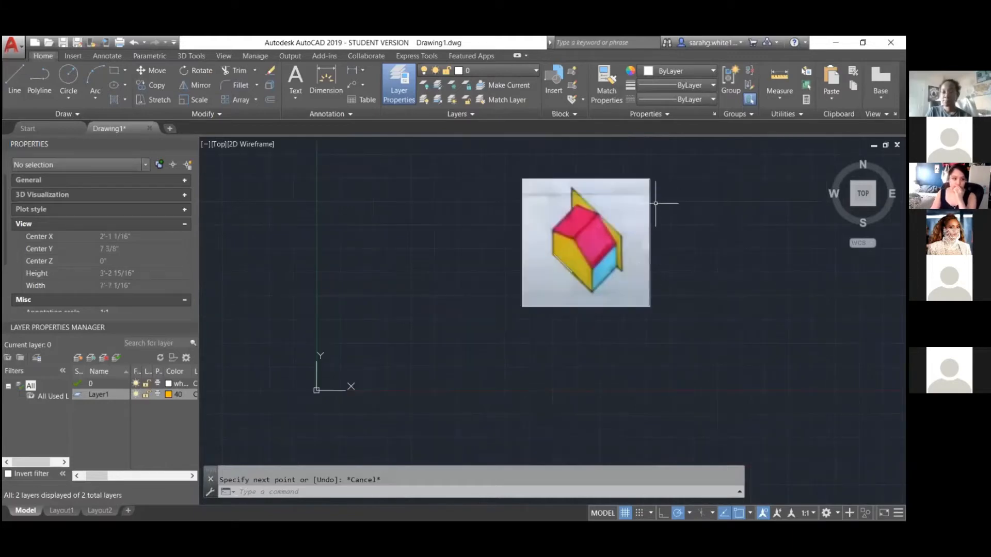
pyautogui.scroll(2, 655, 202)
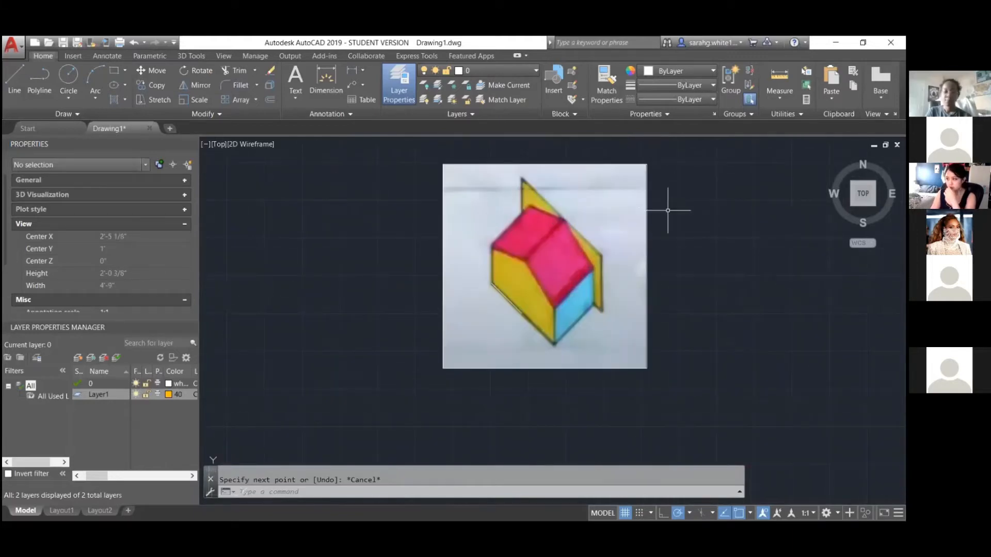
pyautogui.write('UNITS')
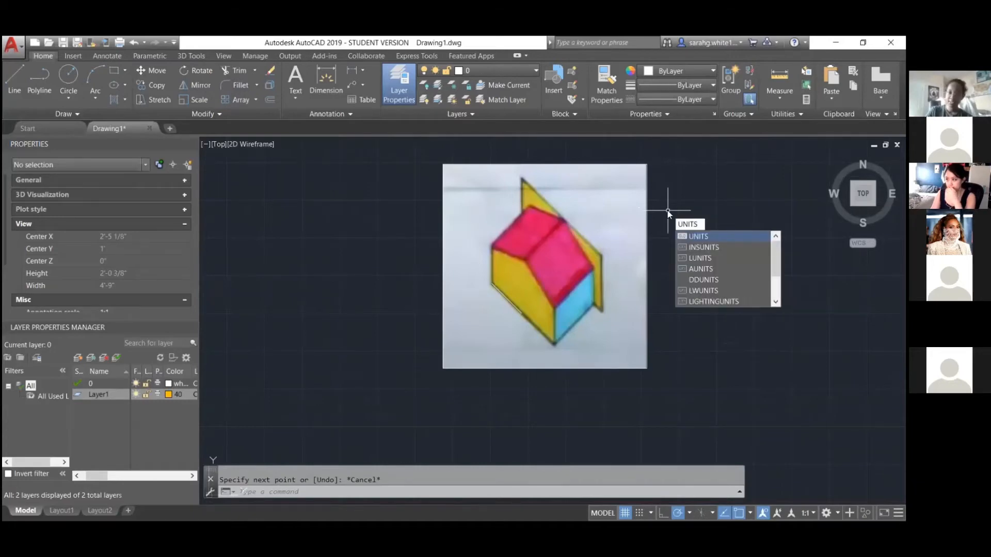
pyautogui.press('Return')
pyautogui.click(428, 202)
pyautogui.click(402, 221)
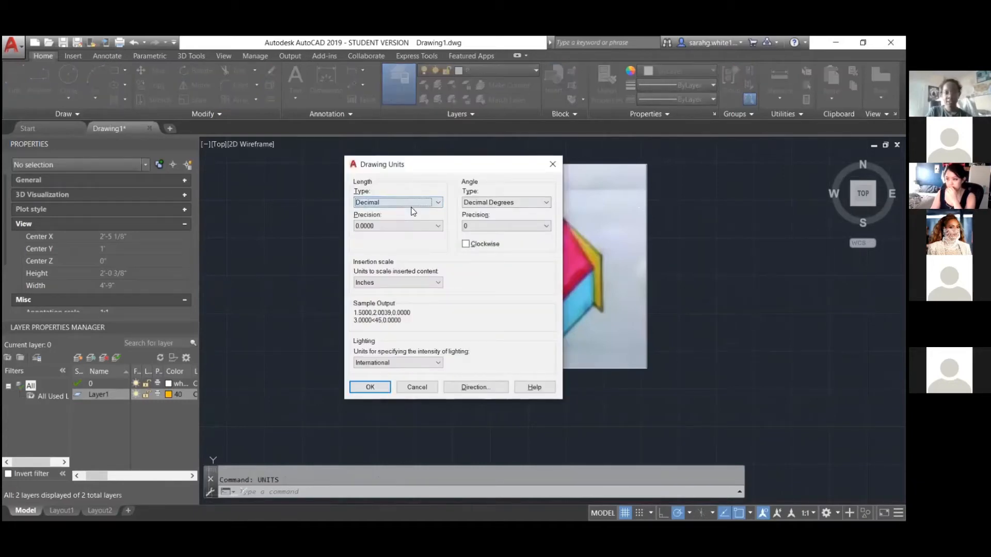
pyautogui.click(436, 201)
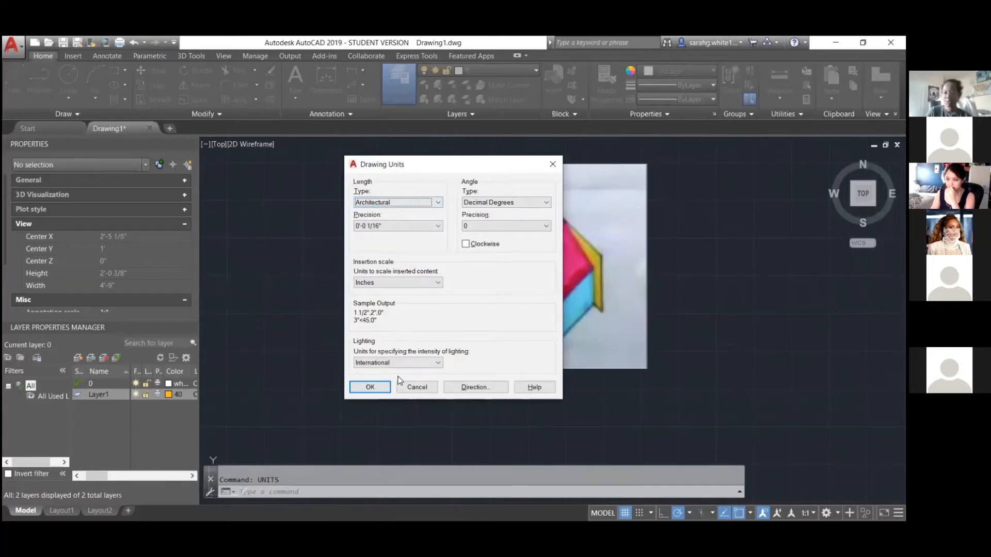
pyautogui.click(361, 389)
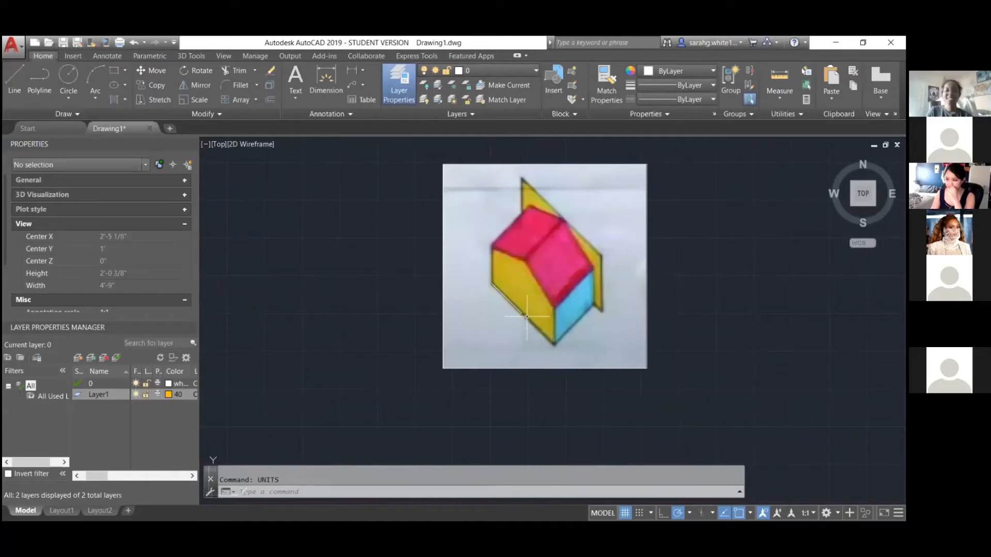
pyautogui.scroll(4, 517, 305)
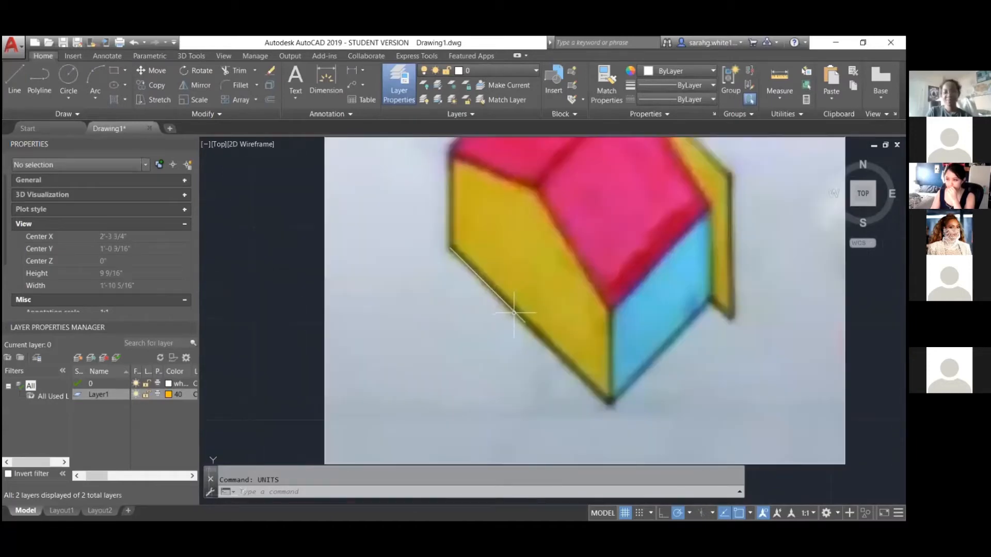
pyautogui.click(514, 313)
pyautogui.scroll(-4, 515, 309)
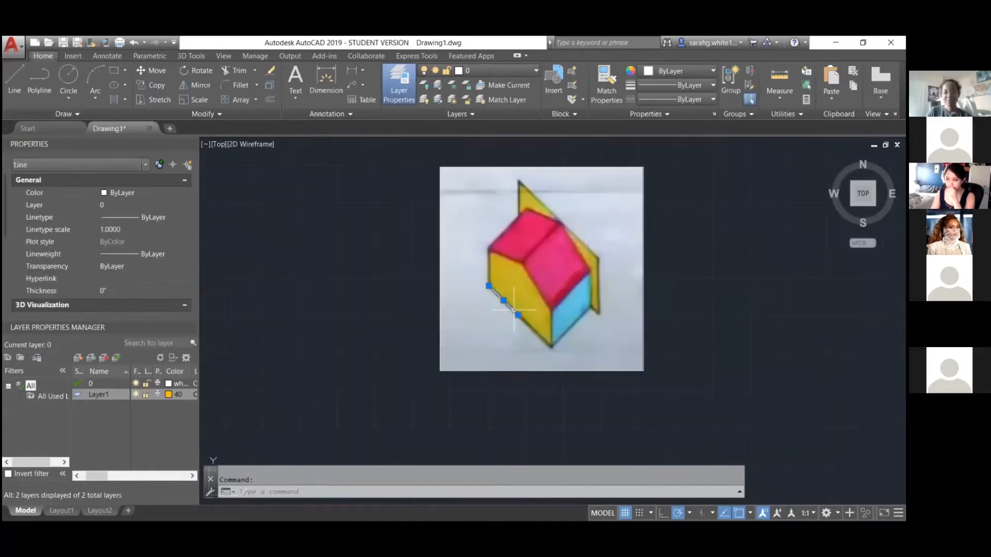
pyautogui.press('Escape')
pyautogui.click(535, 274)
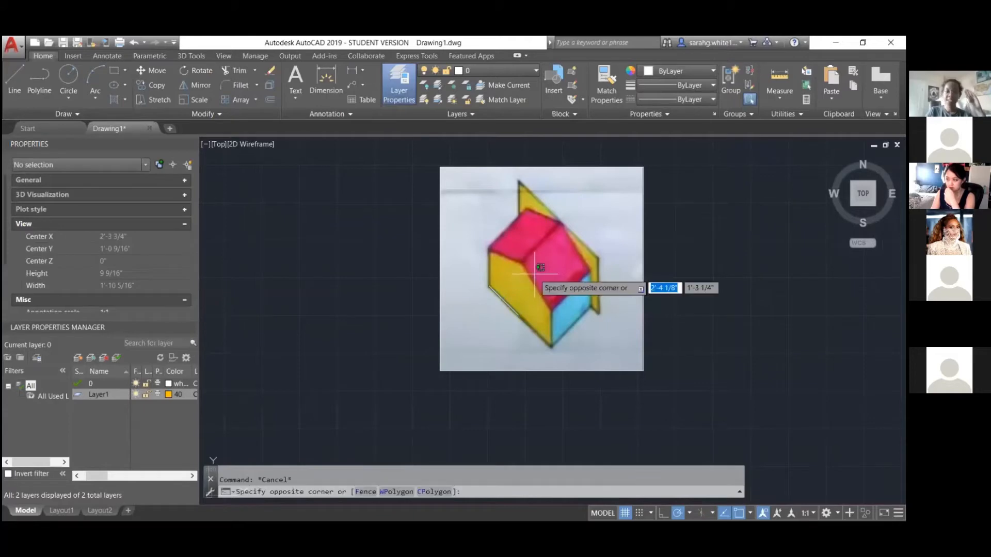
pyautogui.click(573, 276)
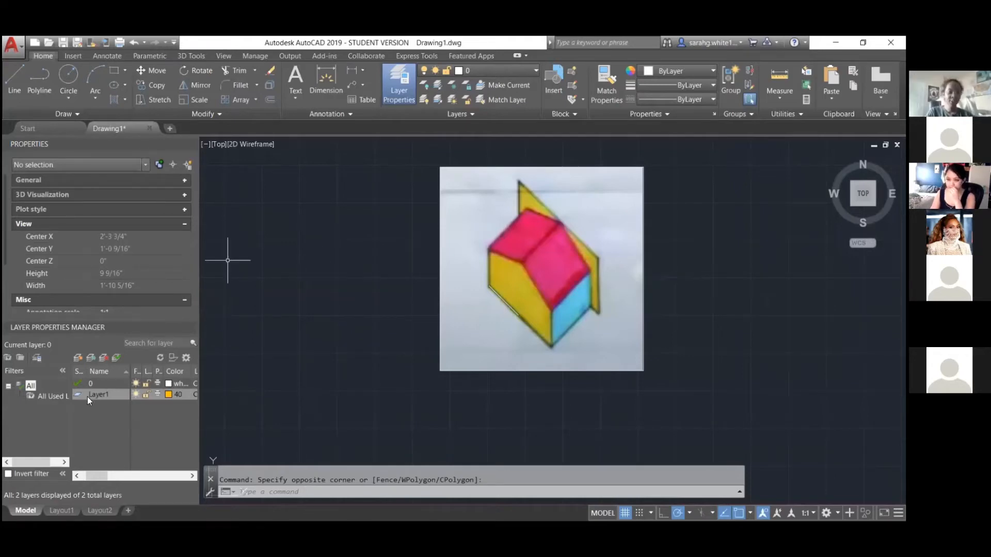
pyautogui.click(664, 386)
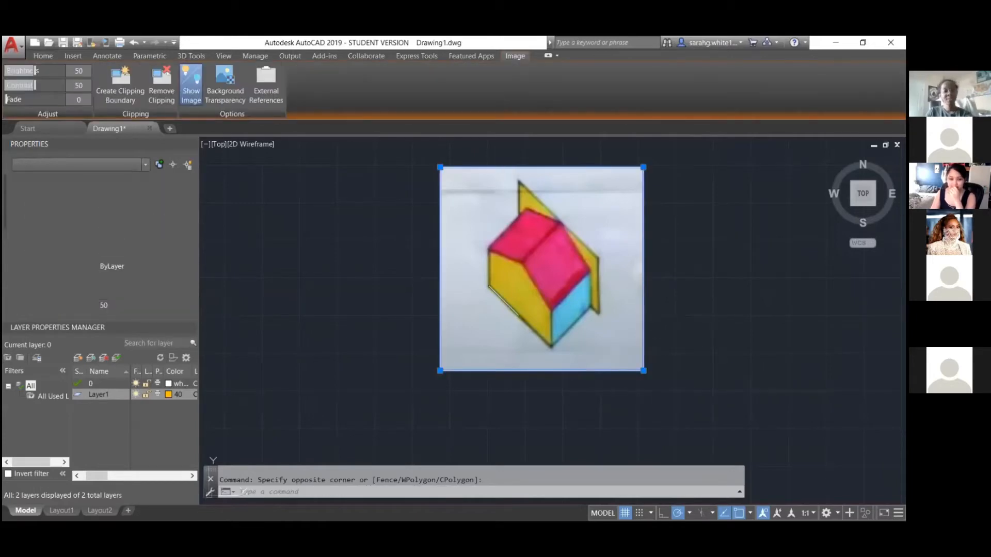
pyautogui.press('Escape')
# - Try a crossing selection of the image and traced line, and a window selection of the line alone, clearing each selection
pyautogui.click(753, 374)
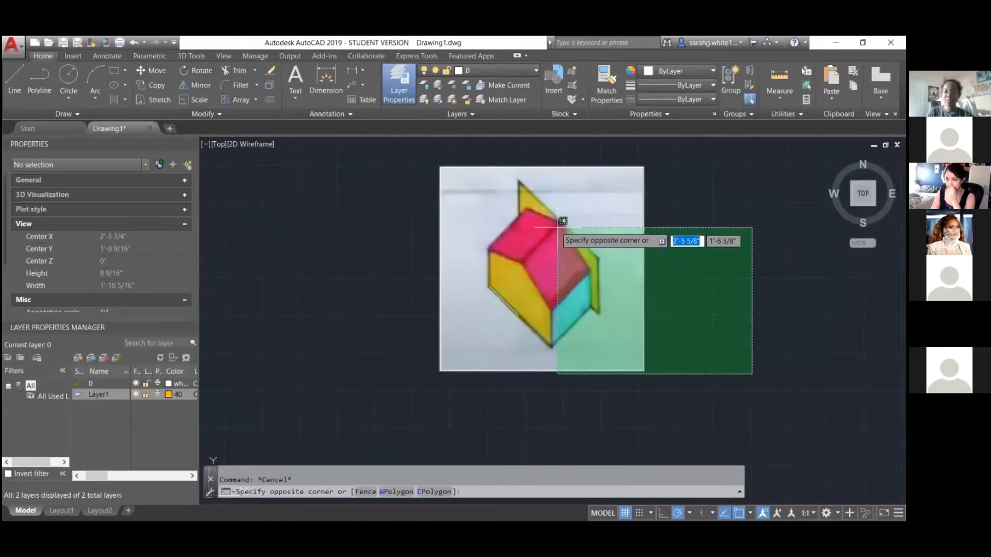
pyautogui.click(508, 206)
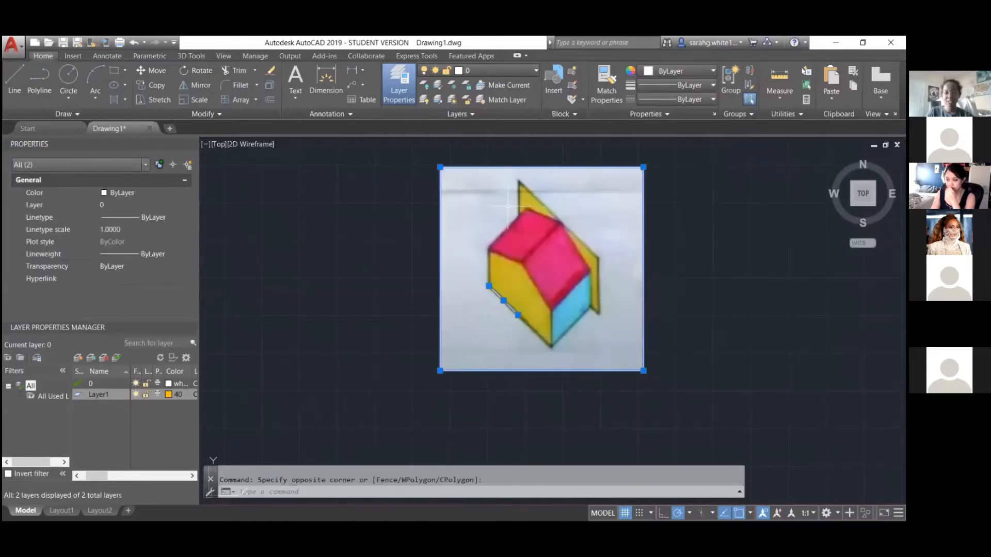
pyautogui.press('Escape')
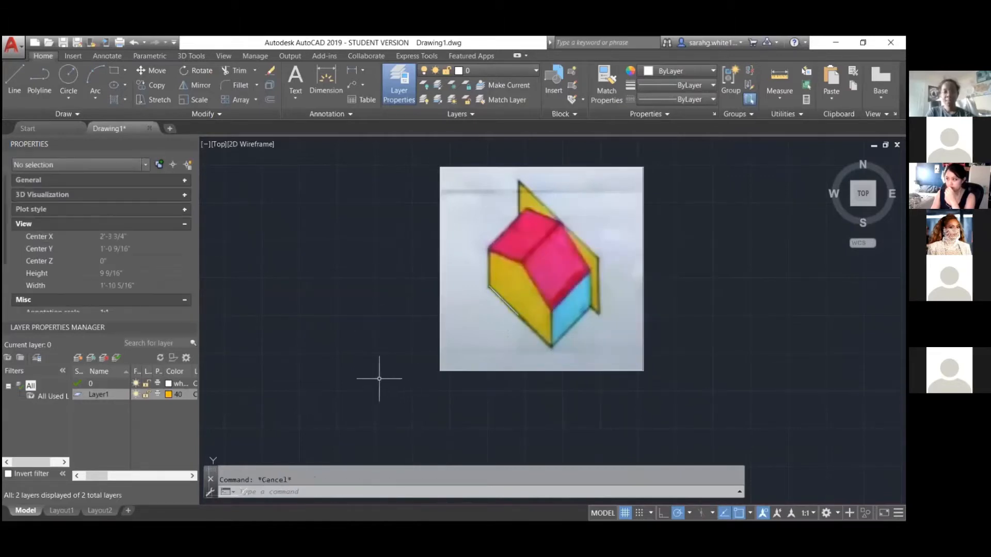
pyautogui.click(378, 348)
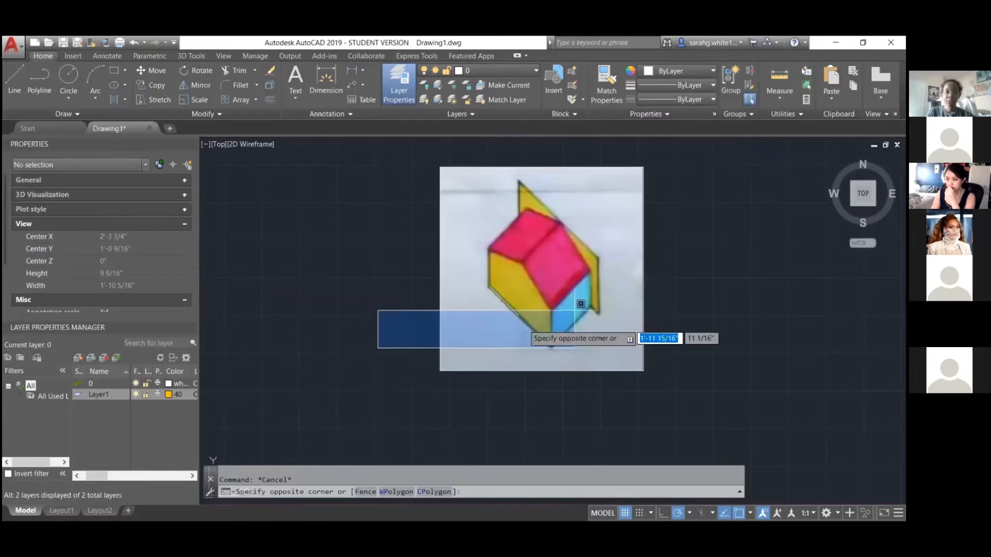
pyautogui.click(692, 244)
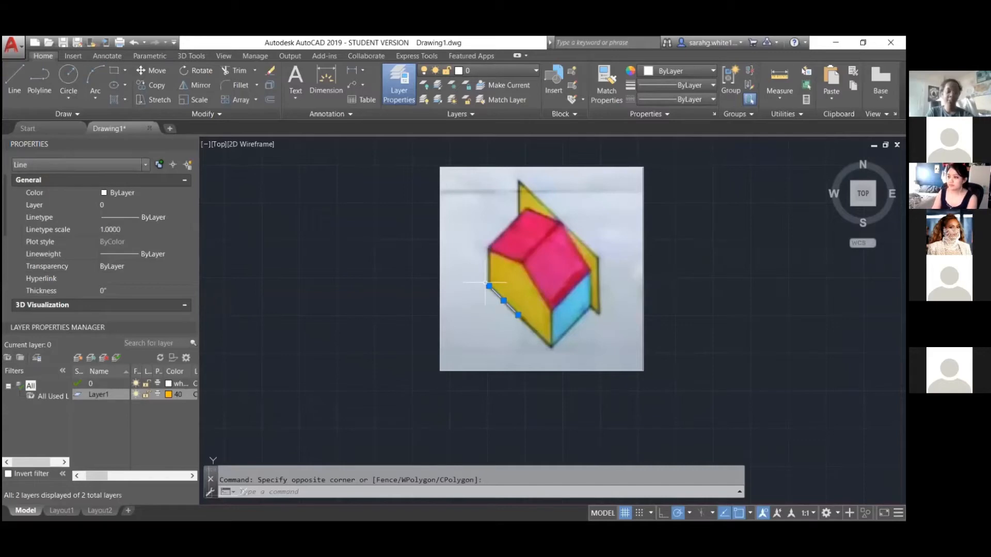
pyautogui.press('Escape')
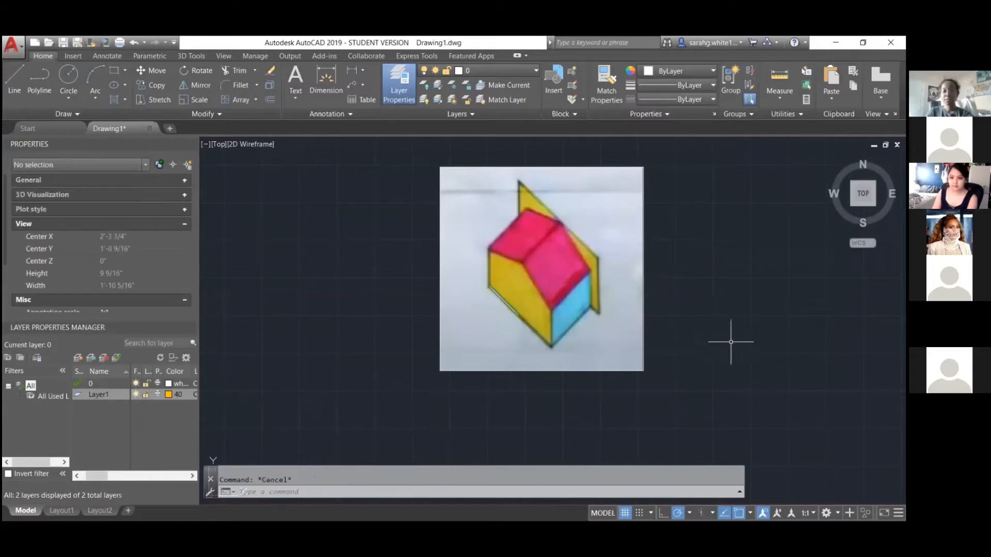
pyautogui.click(746, 351)
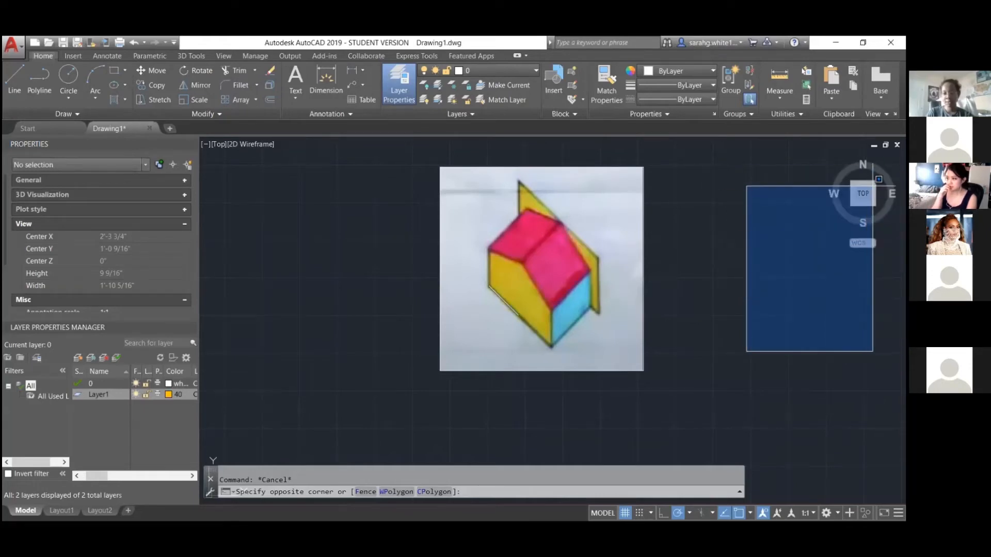
pyautogui.press('Escape')
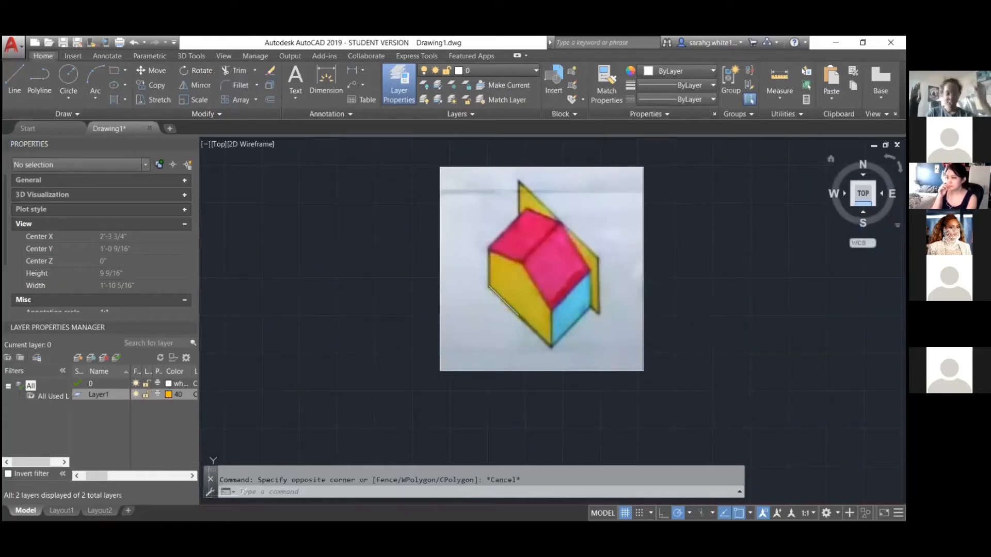
# - Enlarge the house reference image with the Scale command, using the traced line's upper endpoint as base point
pyautogui.click(685, 387)
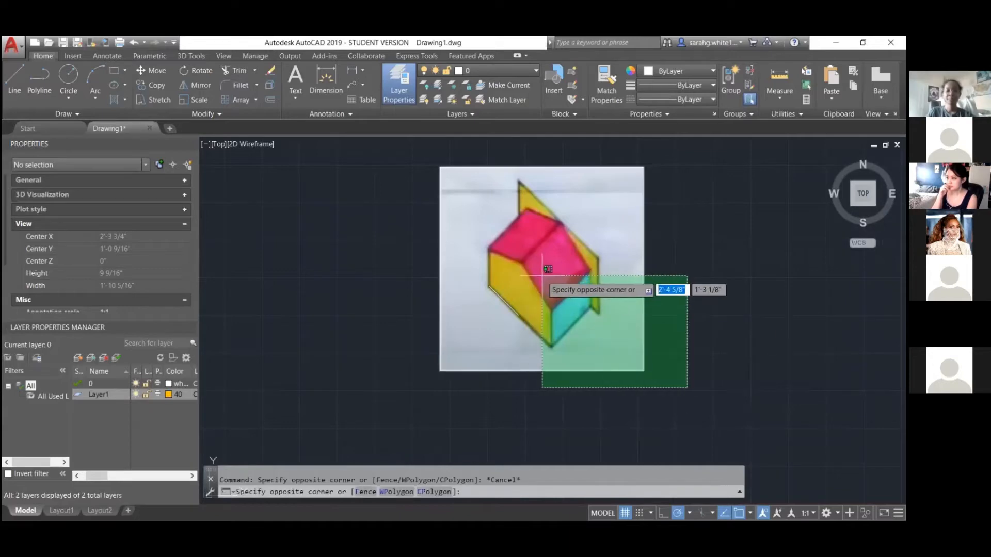
pyautogui.click(664, 170)
pyautogui.scroll(2, 511, 294)
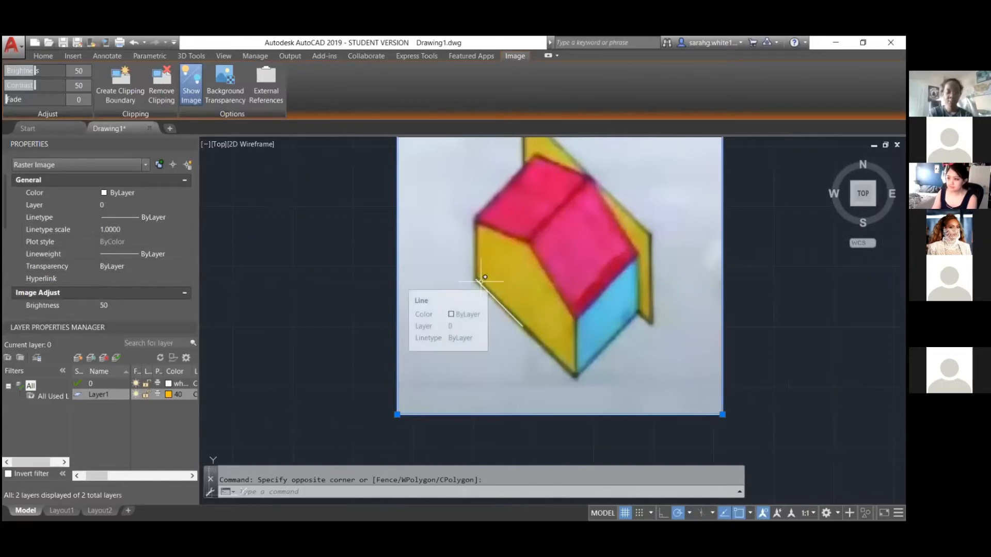
pyautogui.write('SCALE')
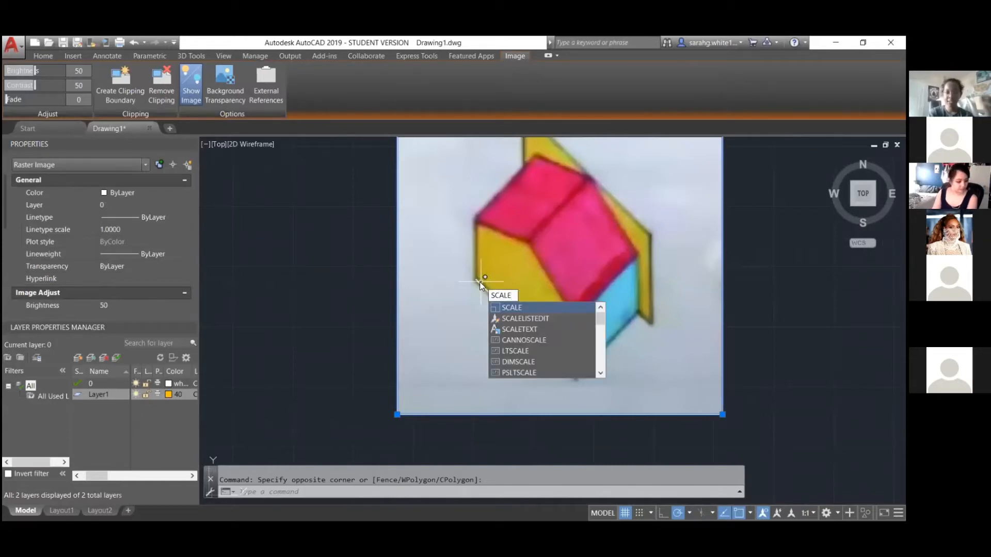
pyautogui.press('Return')
pyautogui.scroll(2, 477, 280)
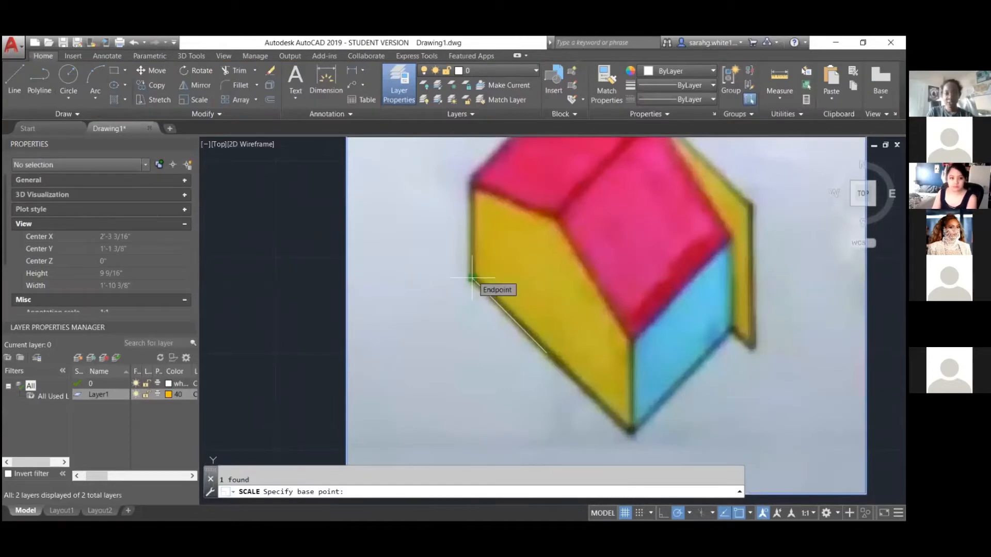
pyautogui.click(471, 278)
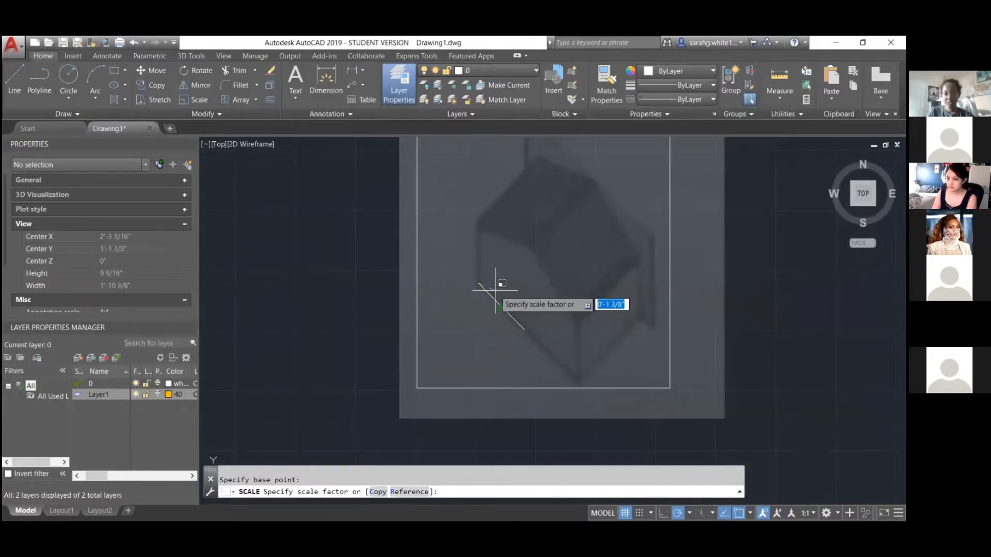
pyautogui.click(487, 289)
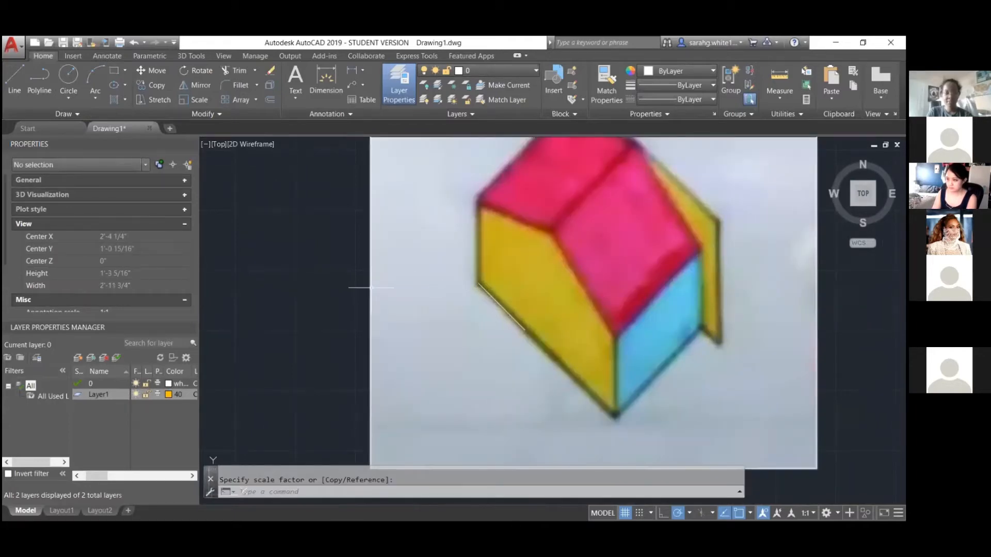
# - Scale the house image by a factor of about 3/4 from the traced line's upper endpoint
pyautogui.click(845, 454)
pyautogui.click(800, 407)
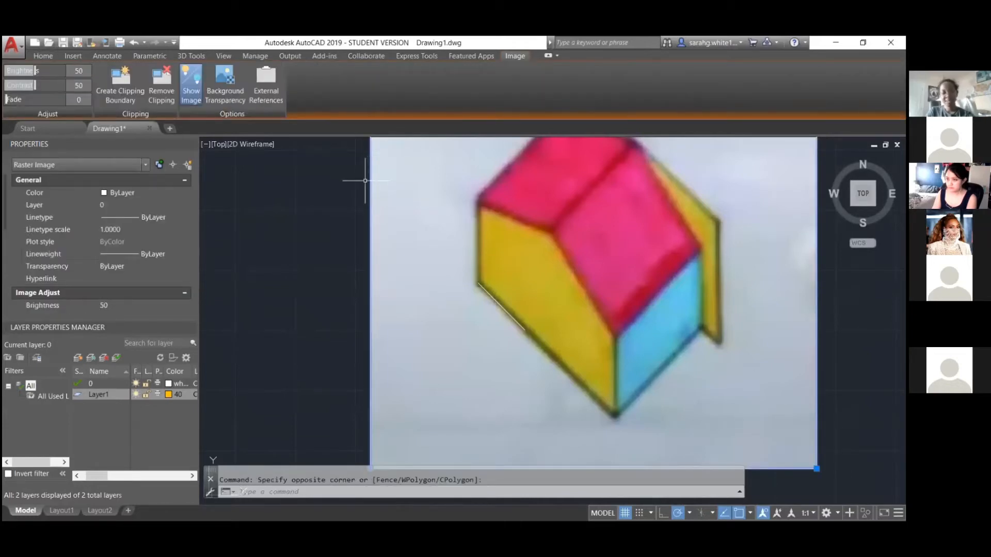
pyautogui.write('sc')
pyautogui.press('Return')
pyautogui.click(483, 284)
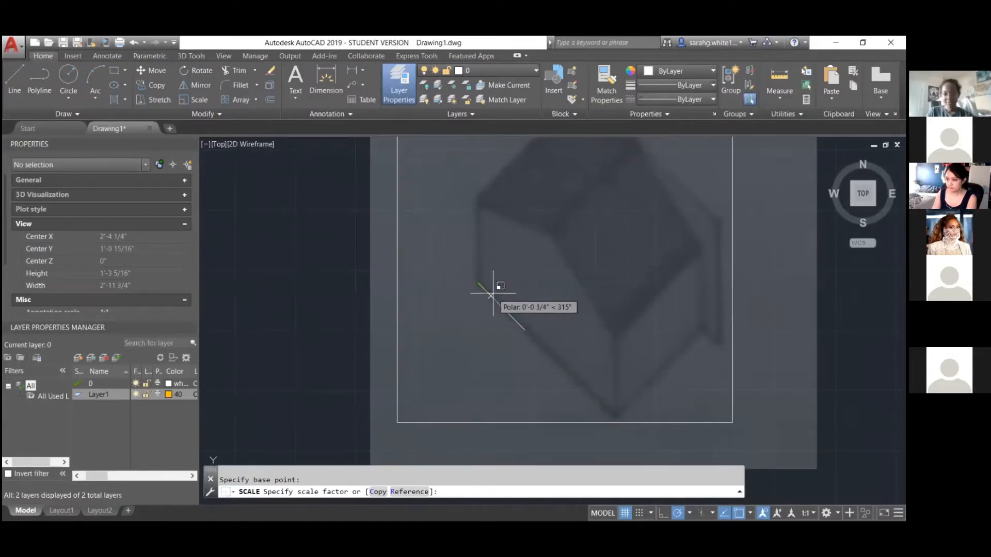
pyautogui.click(493, 293)
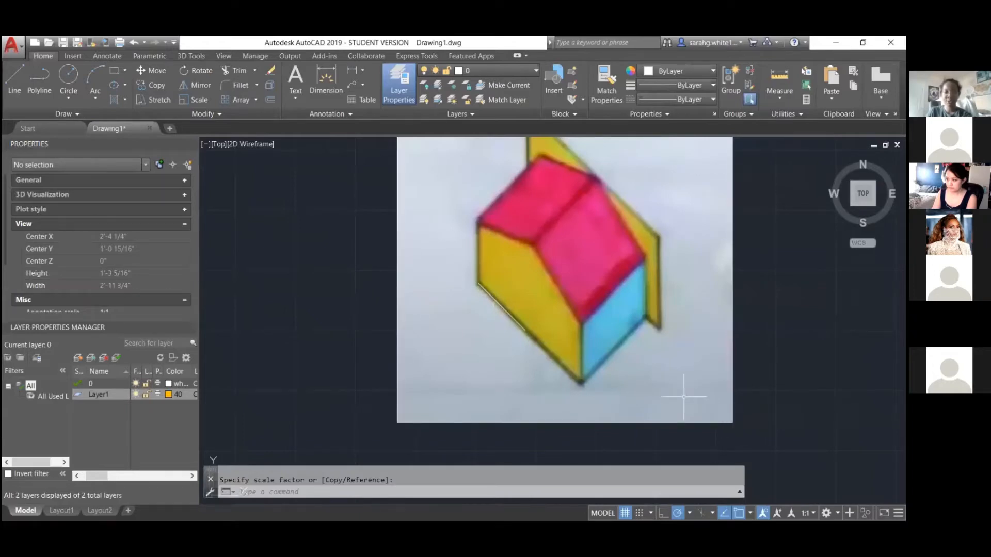
# - Repeat Scale on the house image from the same endpoint, shrinking it further toward the traced line's length
pyautogui.press('Return')
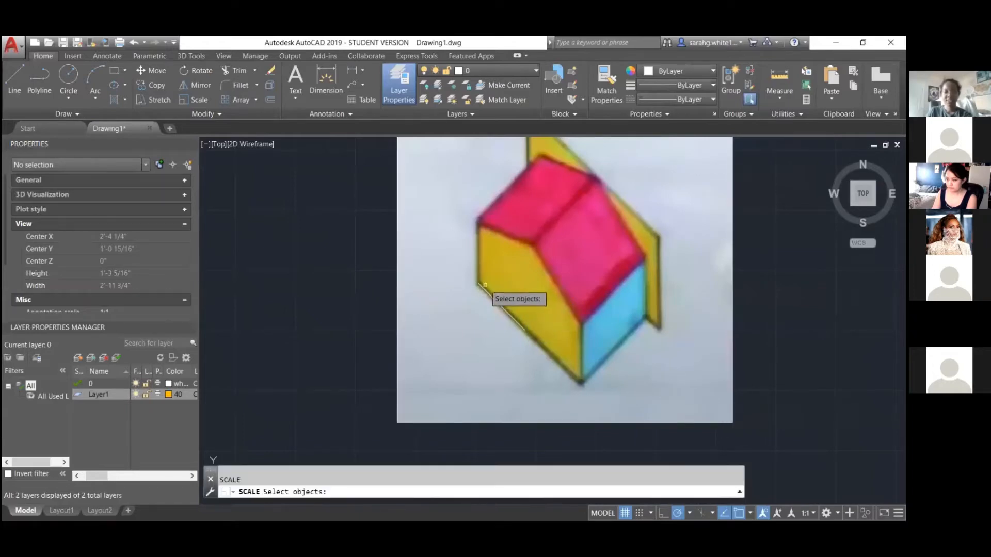
pyautogui.click(780, 414)
pyautogui.click(693, 367)
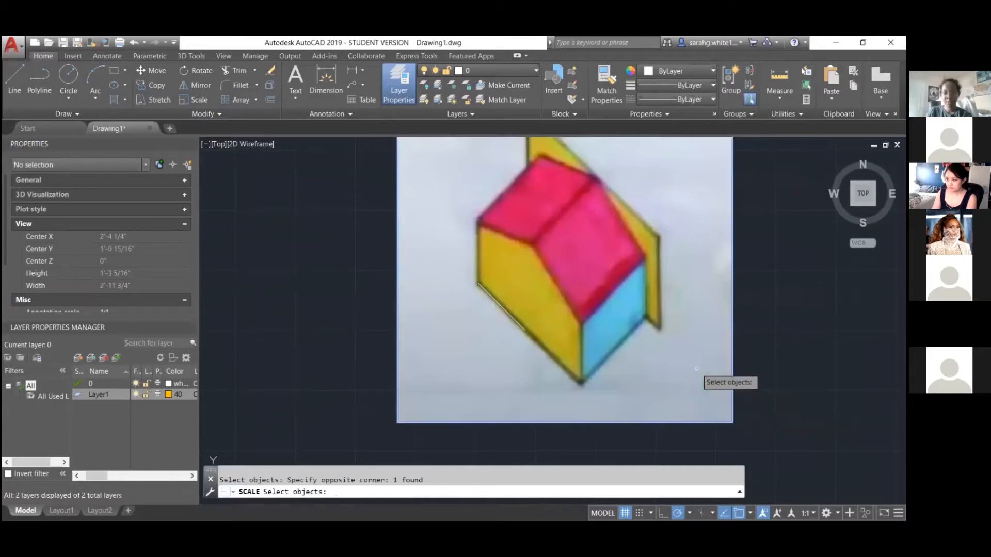
pyautogui.press('Return')
pyautogui.click(479, 283)
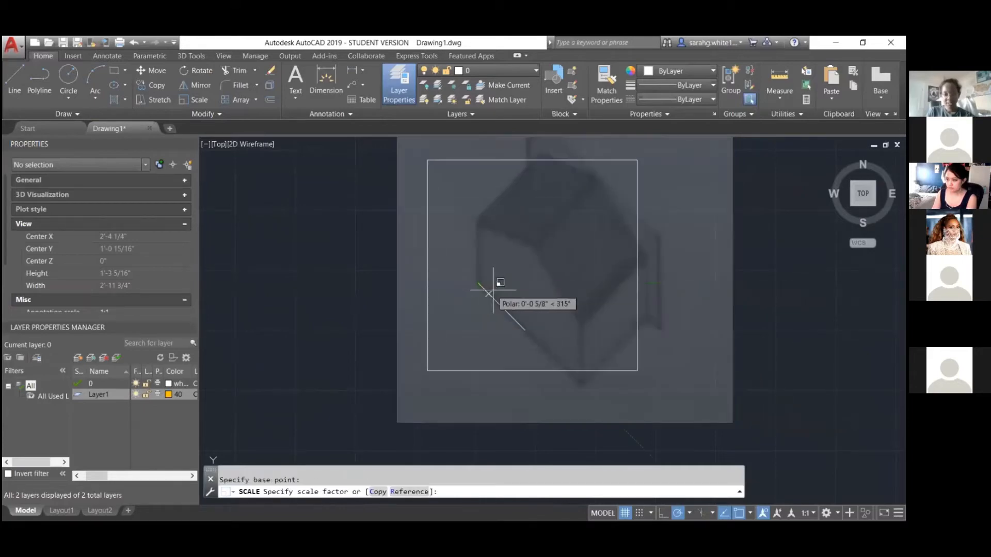
pyautogui.click(496, 283)
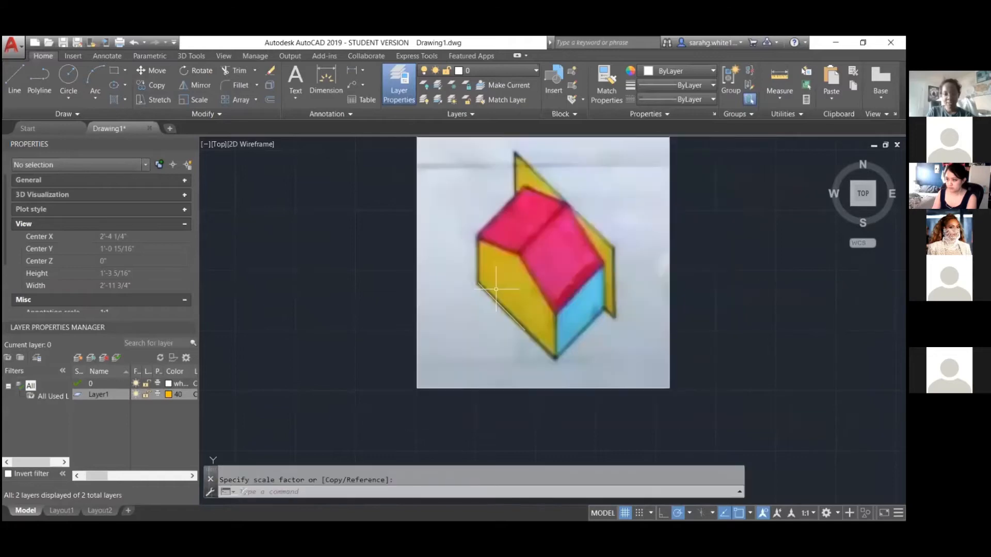
# - Scale the house image by about 5/8 from the line's upper endpoint so the yellow wall's bottom edge matches the traced line
pyautogui.scroll(2, 515, 320)
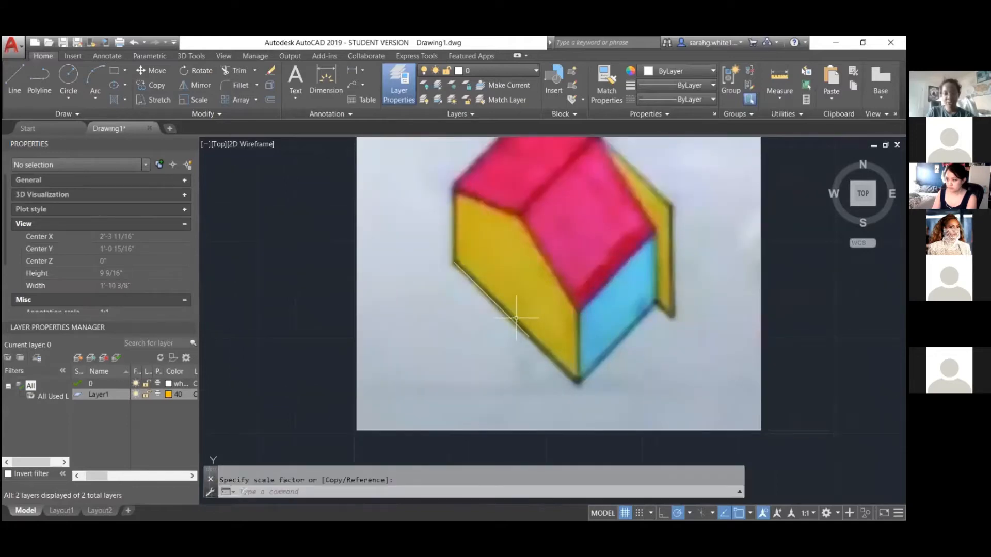
pyautogui.press('Return')
pyautogui.click(792, 442)
pyautogui.click(715, 397)
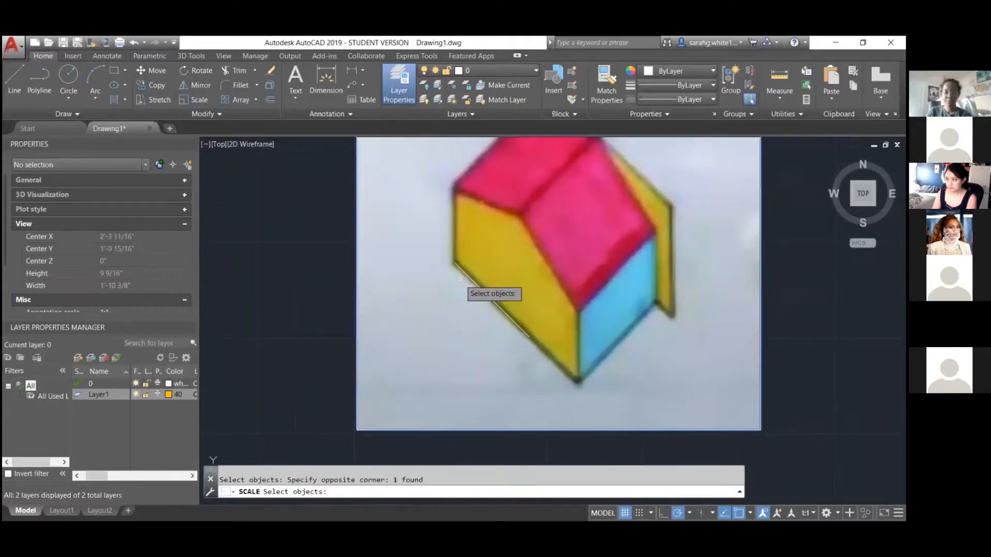
pyautogui.press('Return')
pyautogui.click(454, 262)
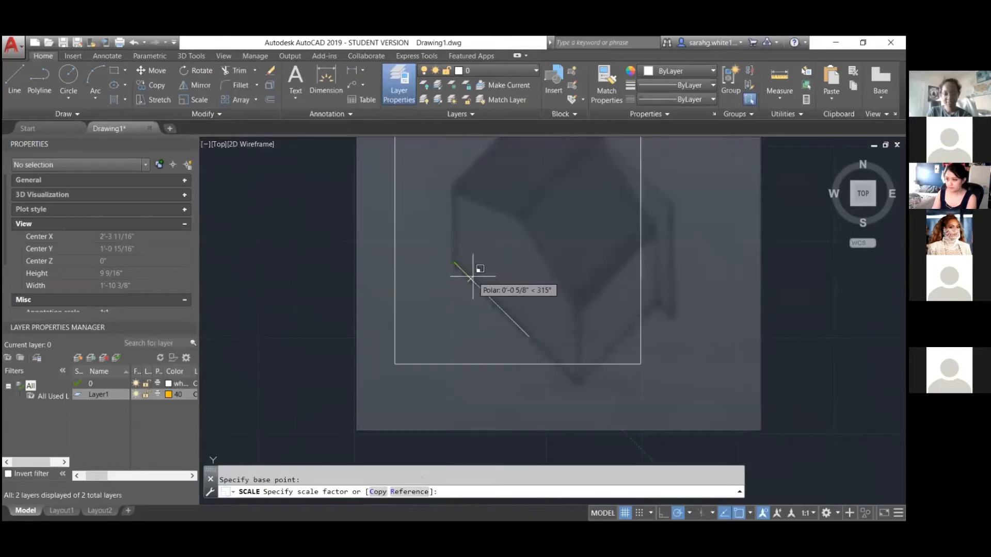
pyautogui.click(472, 277)
pyautogui.scroll(5, 537, 347)
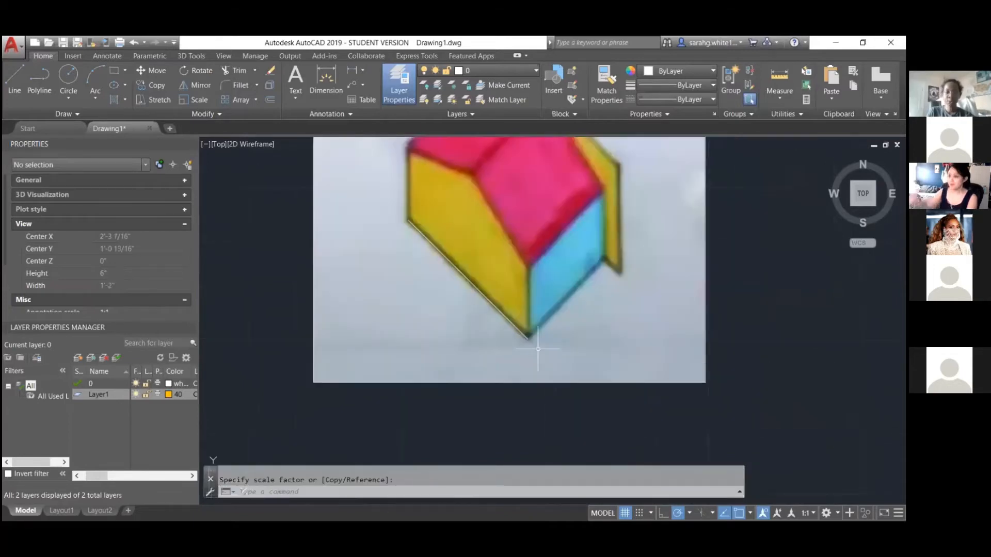
pyautogui.scroll(-4, 531, 347)
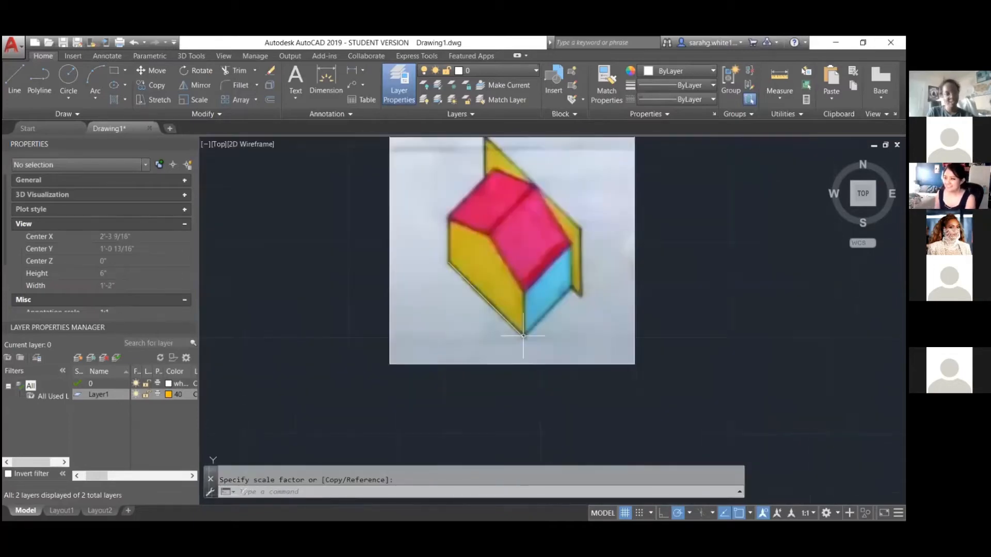
pyautogui.scroll(2, 485, 224)
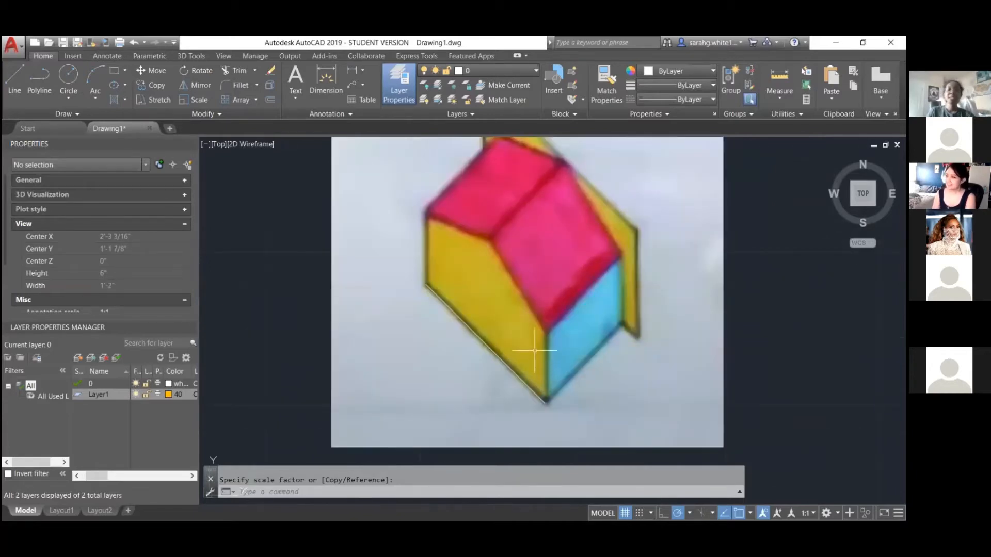
pyautogui.scroll(-2, 535, 351)
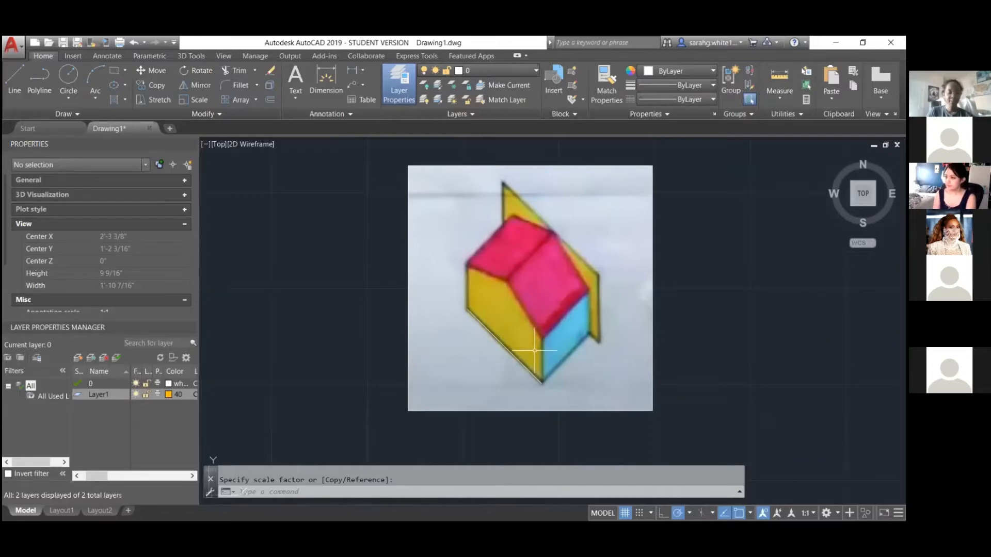
pyautogui.scroll(2, 540, 381)
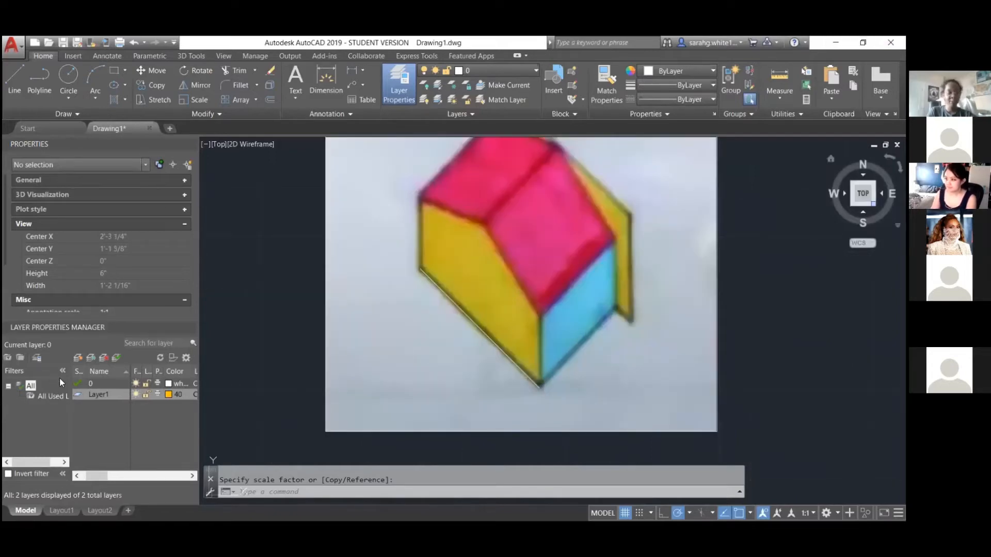
# - Select the traced line along the yellow wall's bottom edge and switch the current layer between 0 and Layer1, ending on Layer1
pyautogui.press('Escape')
pyautogui.click(442, 290)
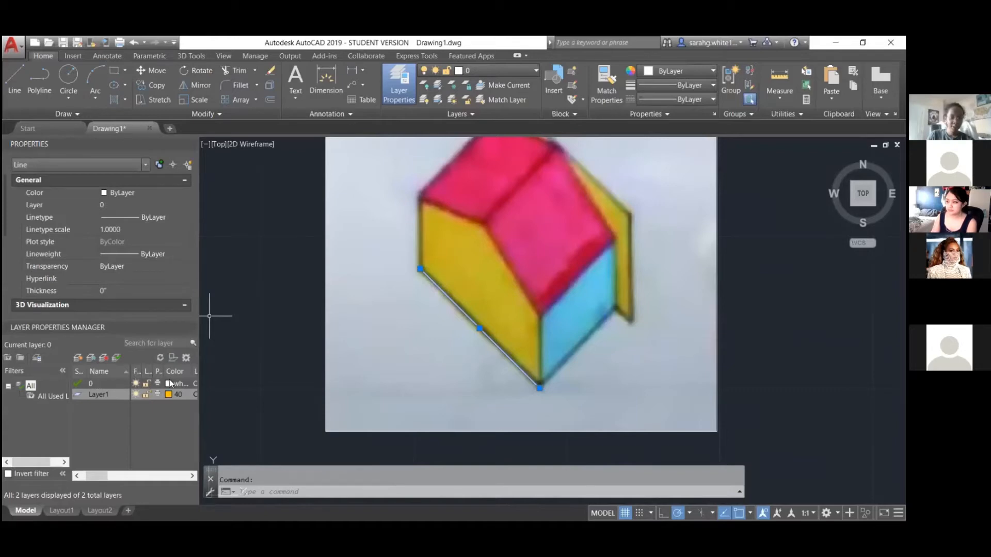
pyautogui.doubleClick(77, 392)
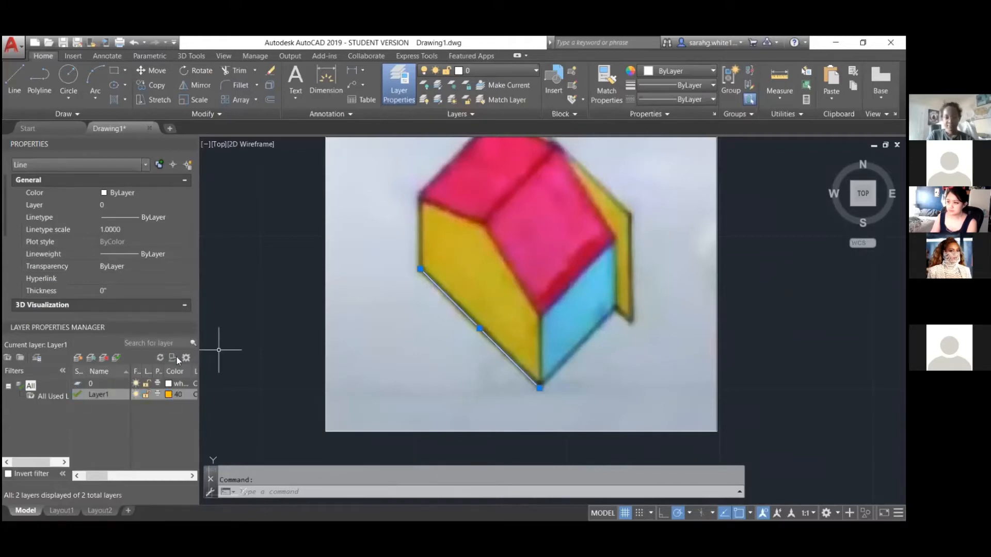
pyautogui.click(113, 384)
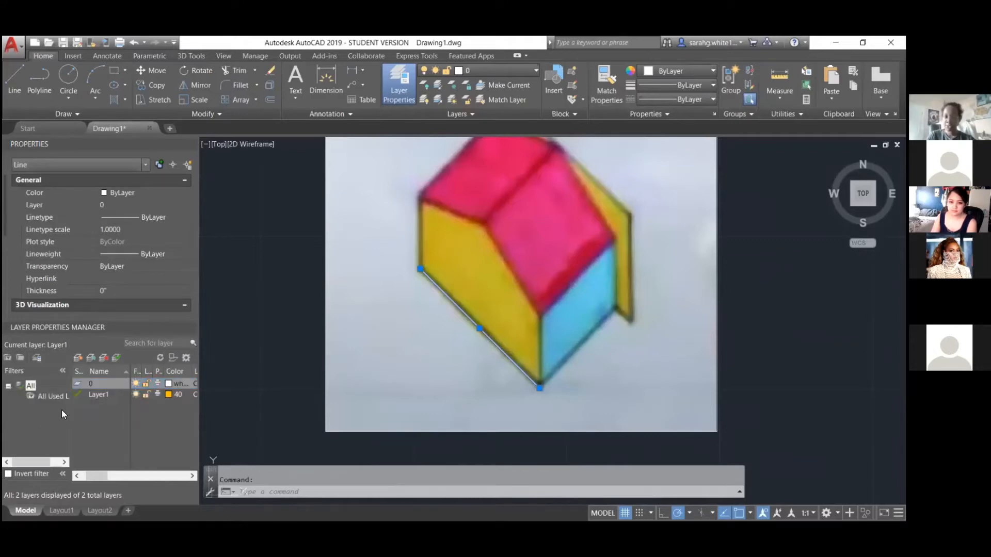
pyautogui.doubleClick(78, 385)
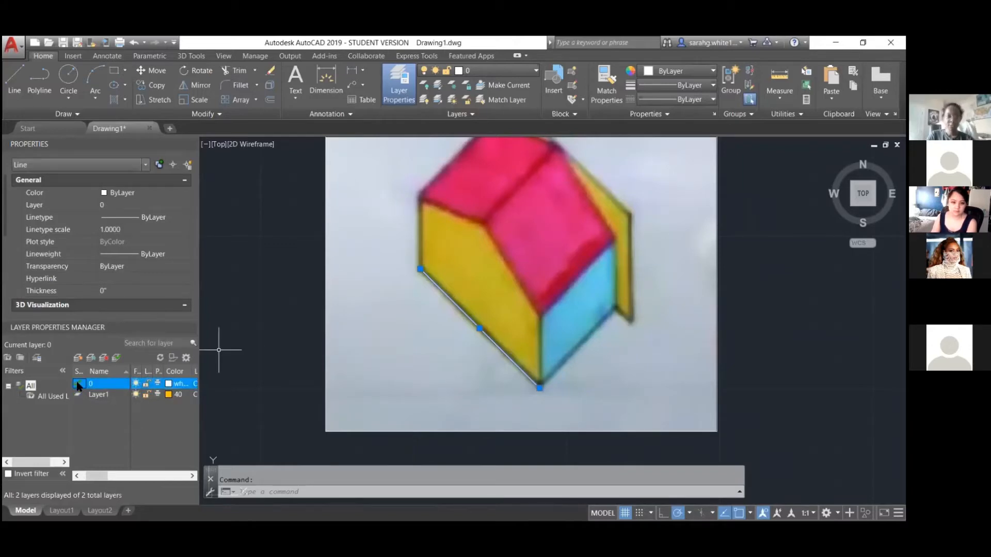
pyautogui.doubleClick(79, 395)
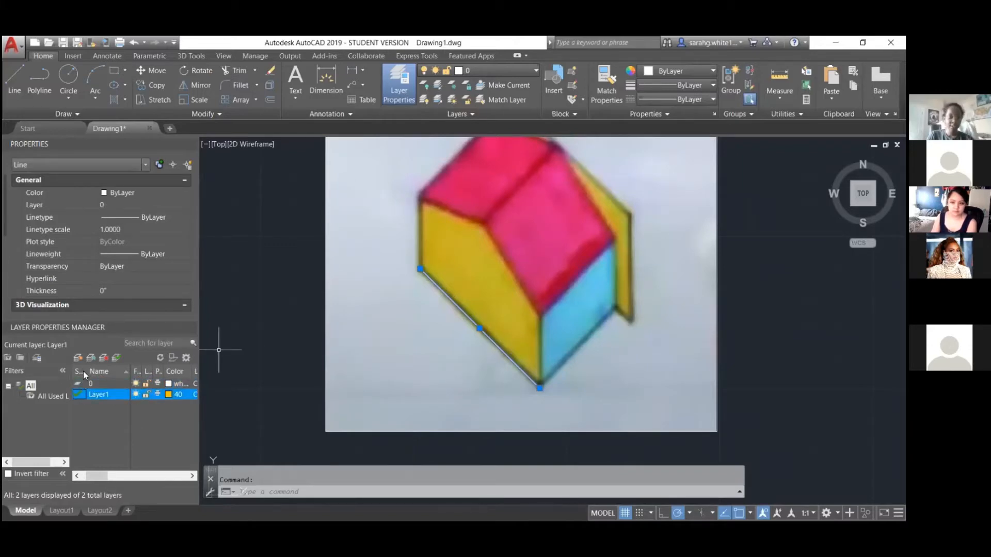
# - Reverse the layer list order with a slightly wider status column, and make layer 0 current
pyautogui.click(83, 372)
pyautogui.moveTo(86, 371)
pyautogui.mouseDown()
pyautogui.moveTo(113, 372)
pyautogui.moveTo(88, 372)
pyautogui.mouseUp()
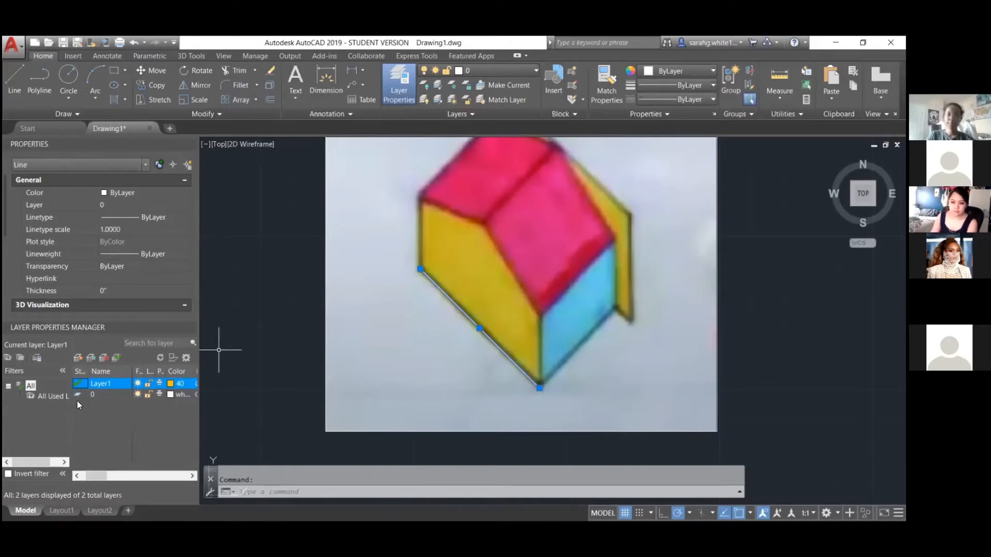
pyautogui.doubleClick(78, 392)
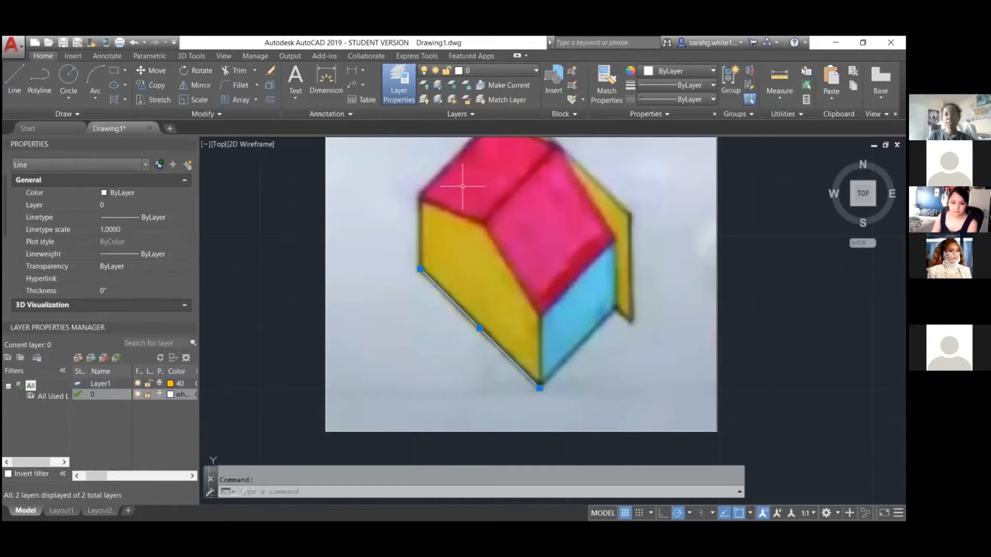
# - Move the selected traced line onto Layer1 and lock layer 0
pyautogui.click(536, 70)
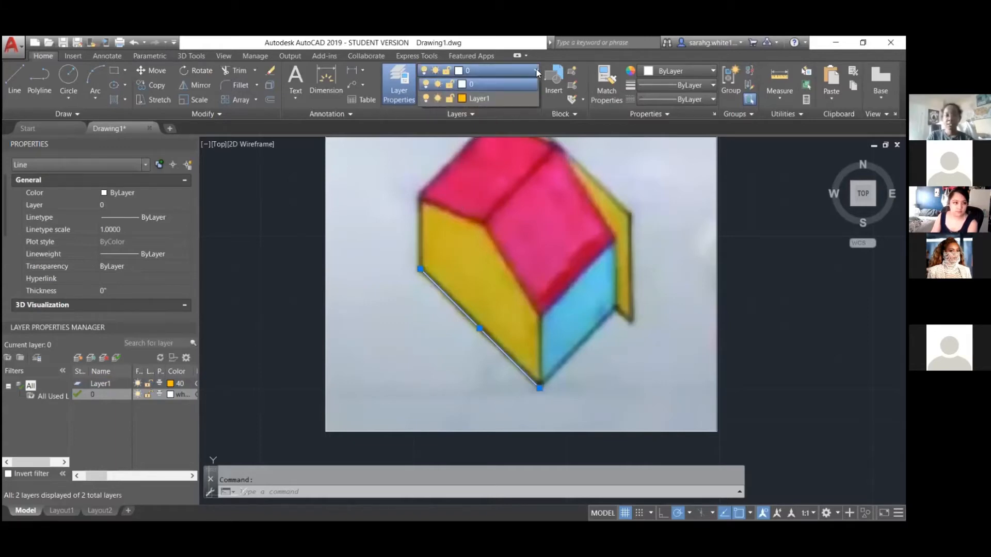
pyautogui.click(481, 99)
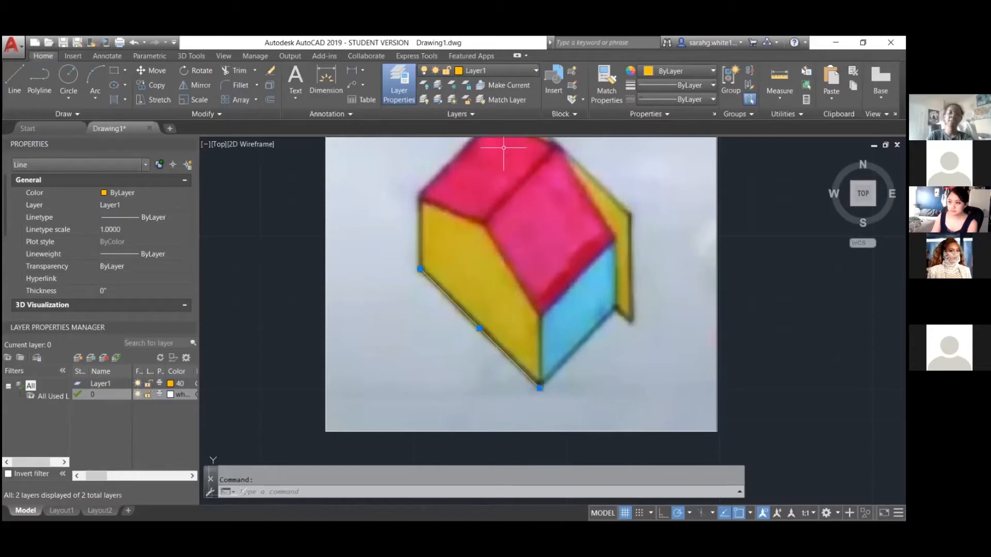
pyautogui.press('Escape')
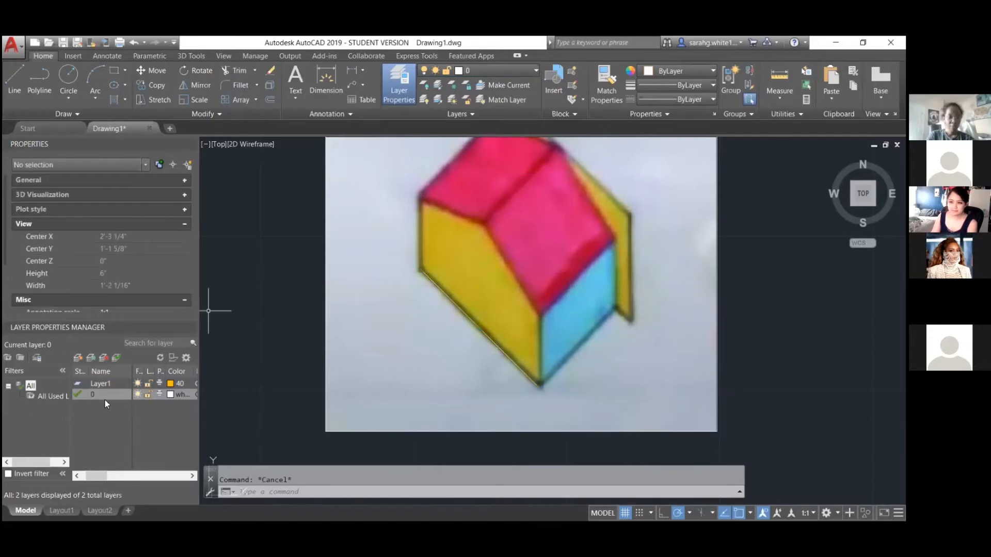
pyautogui.click(150, 395)
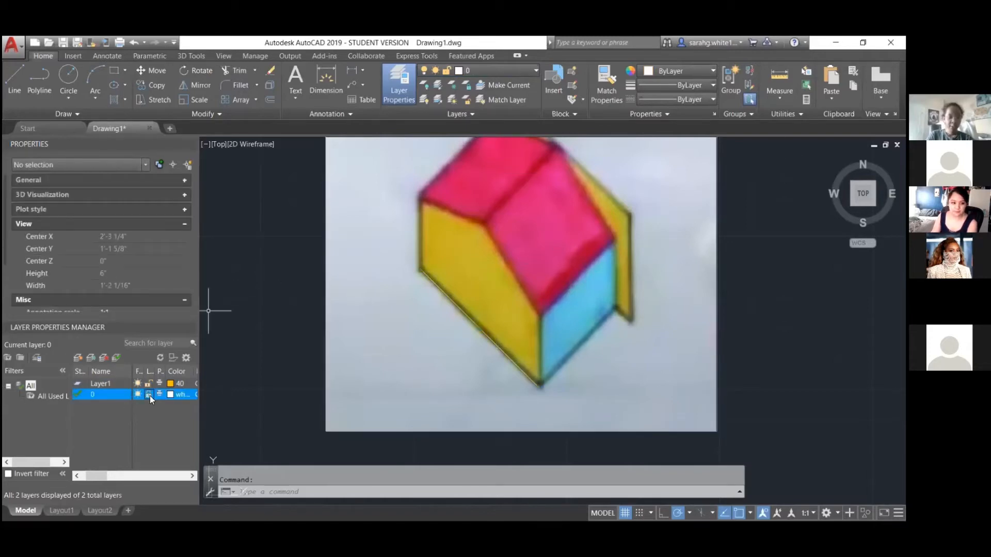
pyautogui.click(99, 386)
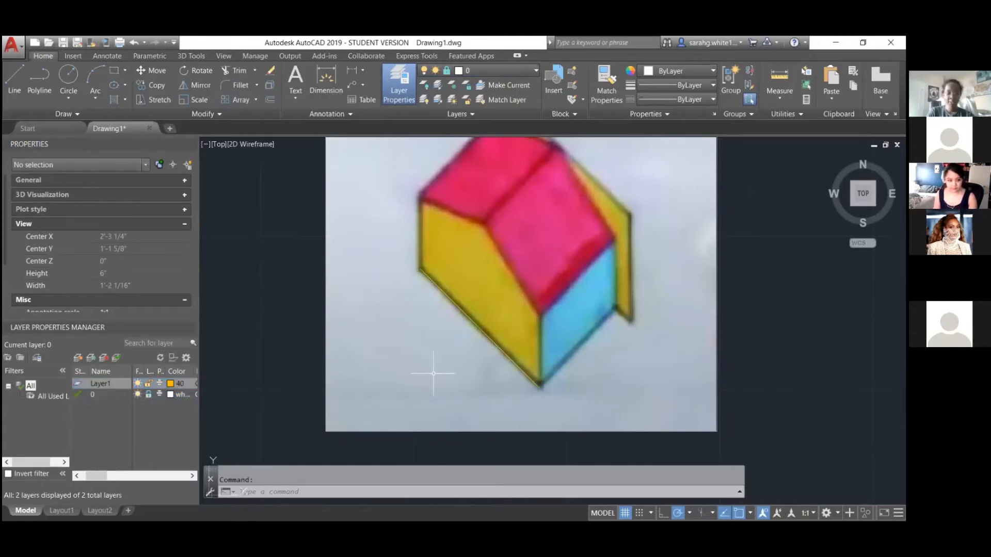
# - Draw a 1-13/16" line at 45° from the house's lowest corner along the blue wall's bottom edge
pyautogui.write('l')
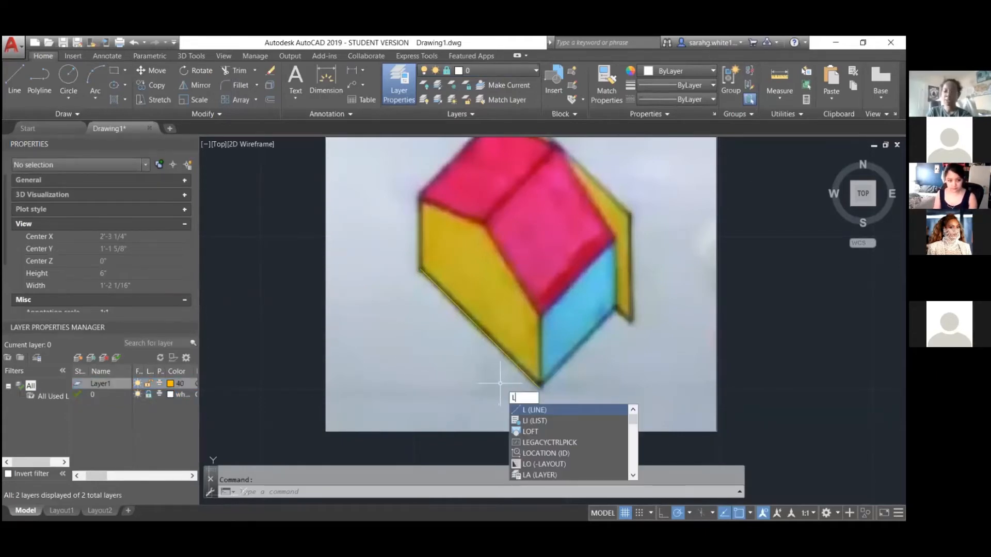
pyautogui.press('Return')
pyautogui.scroll(3, 544, 395)
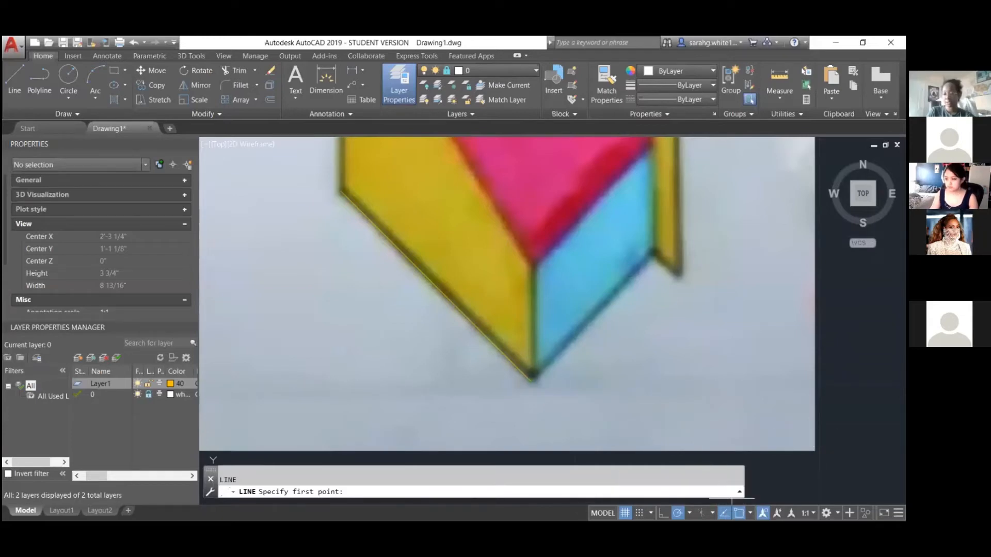
pyautogui.click(532, 382)
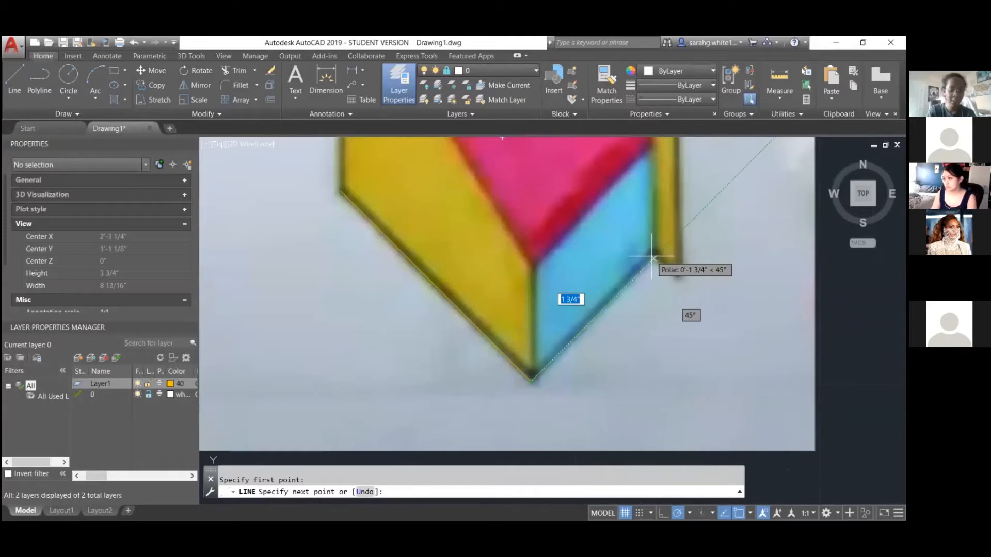
pyautogui.write('1')
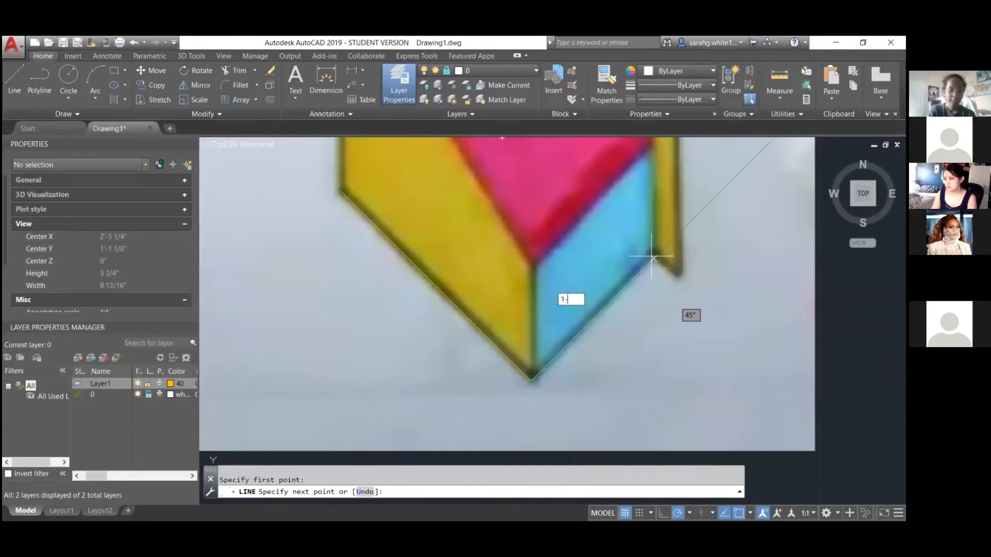
pyautogui.write('-13/1')
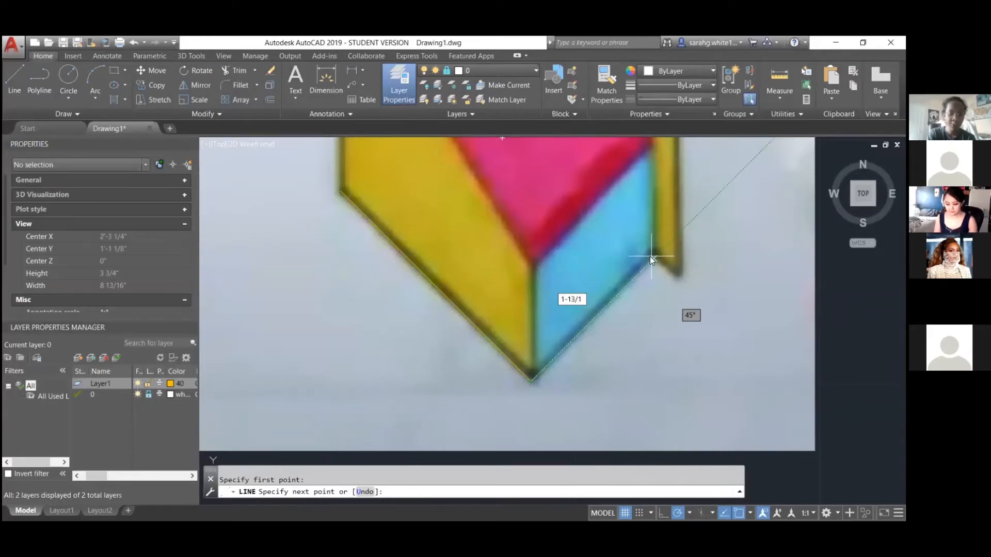
pyautogui.write('6"')
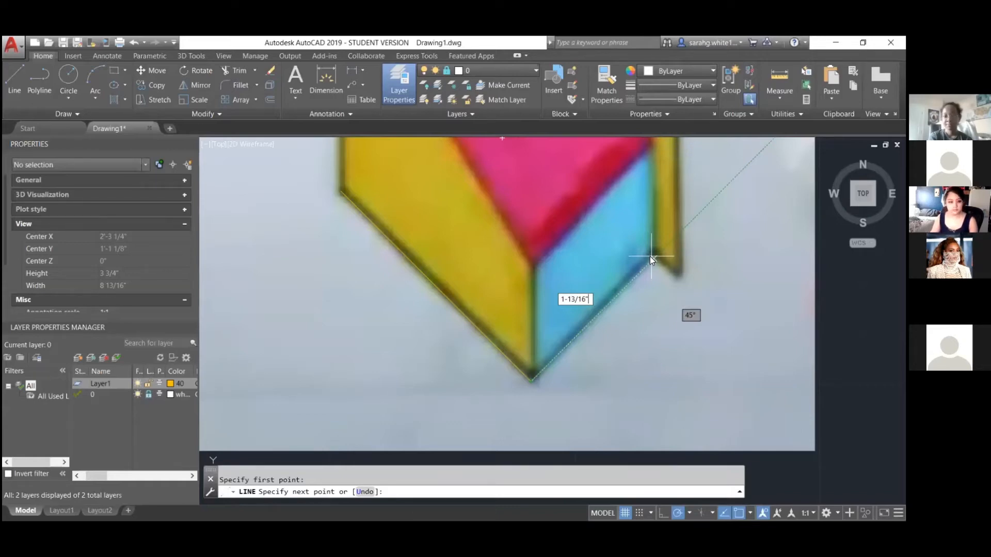
pyautogui.press('Return')
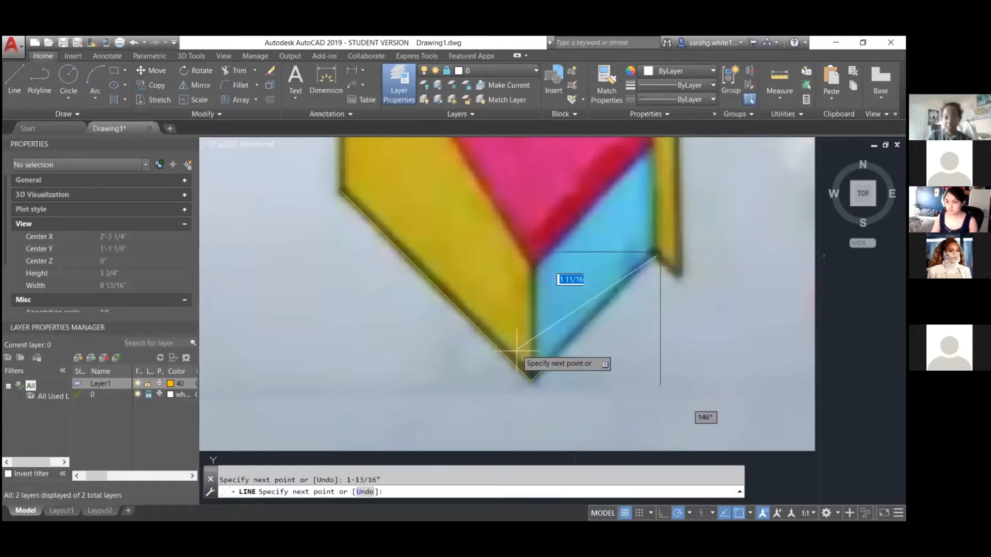
pyautogui.press('Escape')
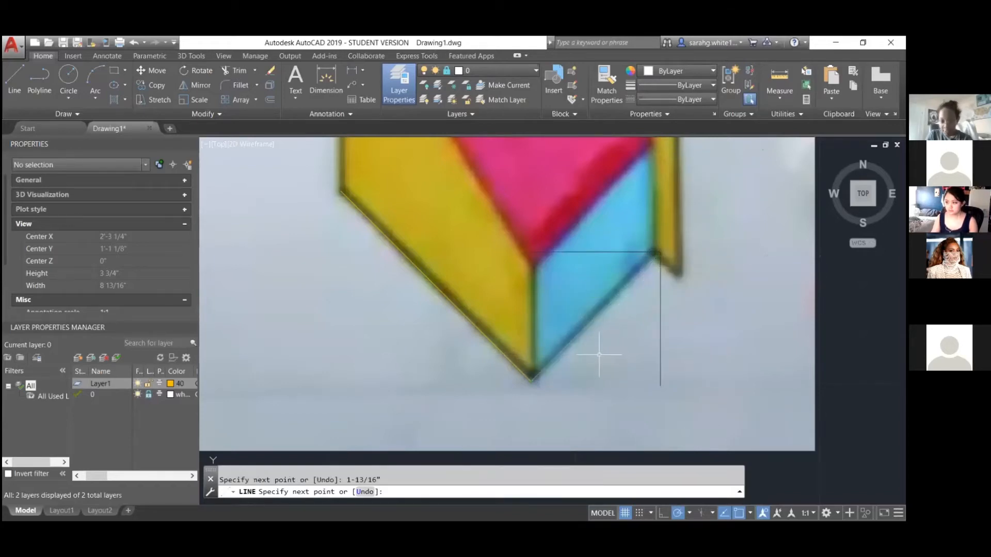
# - Select the line along the blue wall's bottom edge and unlock layer 0
pyautogui.scroll(4, 531, 369)
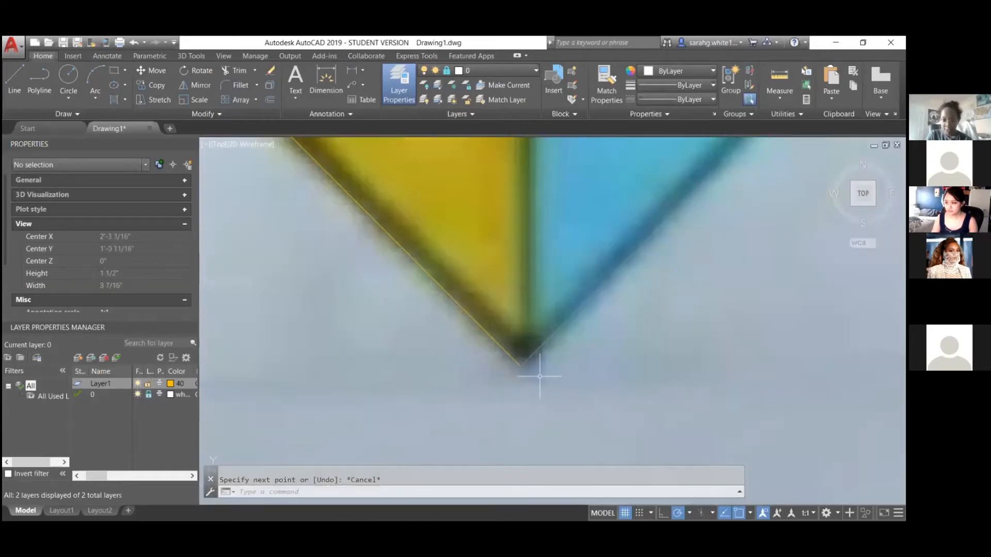
pyautogui.scroll(-1, 527, 361)
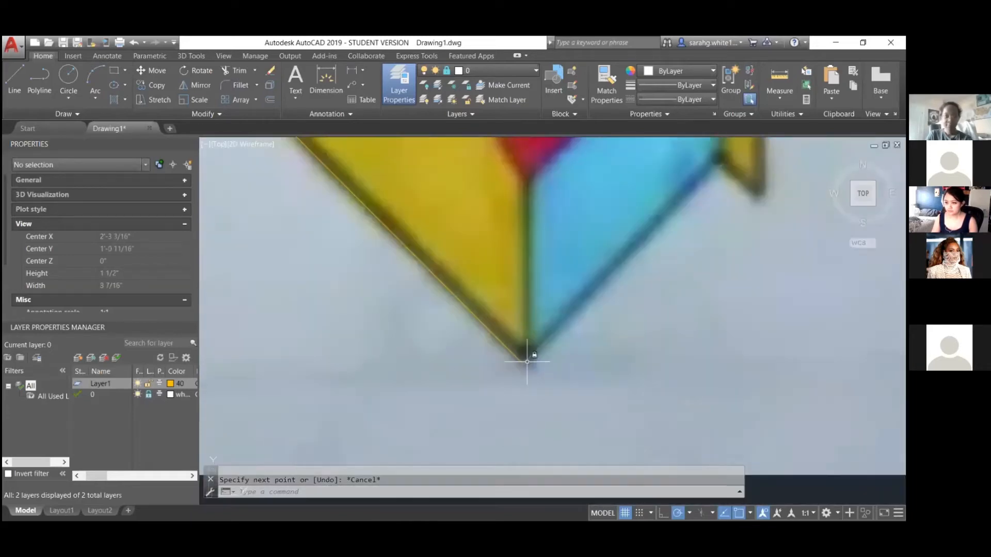
pyautogui.click(526, 361)
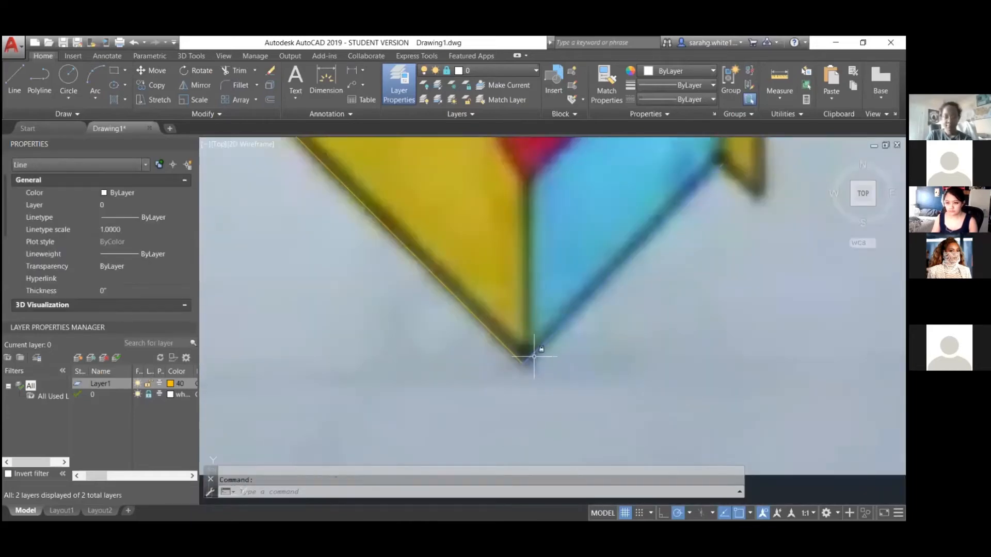
pyautogui.click(145, 395)
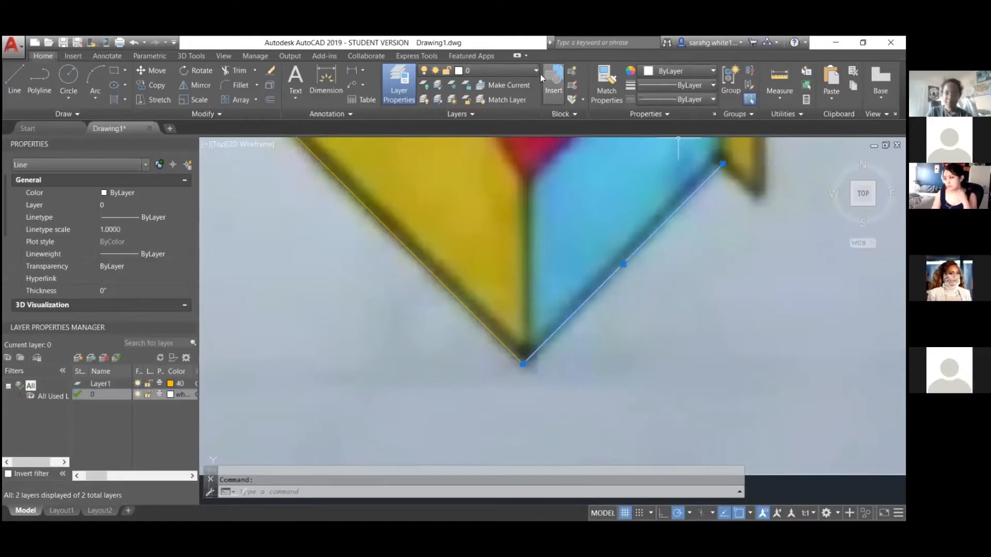
# - Move the selected blue-wall line onto Layer1 and make Layer1 the current layer
pyautogui.click(495, 71)
pyautogui.click(493, 100)
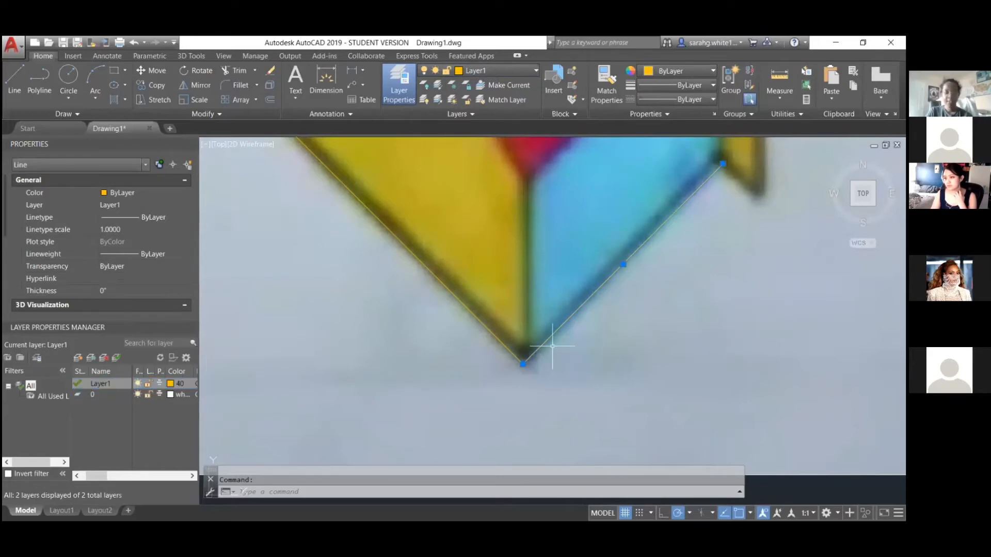
pyautogui.press('Escape')
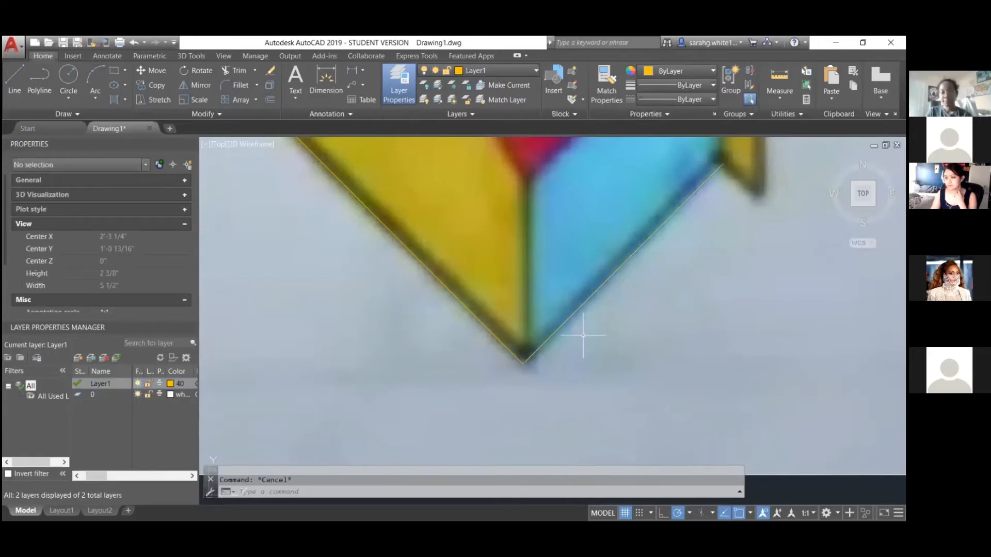
# - Draw a duplicate line over the blue wall's bottom edge, starting from the house's lowest corner
pyautogui.scroll(-4, 583, 336)
pyautogui.write('l')
pyautogui.press('Return')
pyautogui.scroll(5, 594, 341)
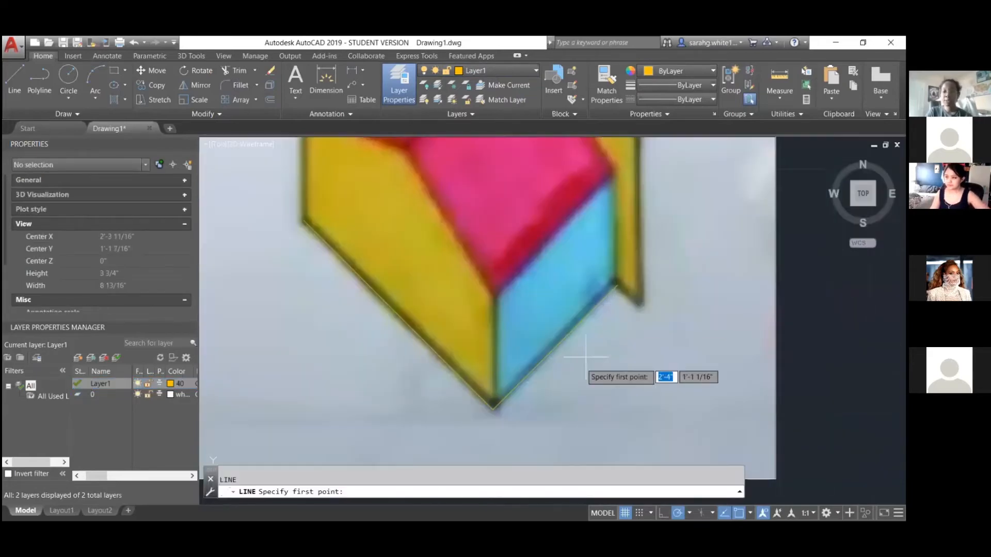
pyautogui.click(494, 407)
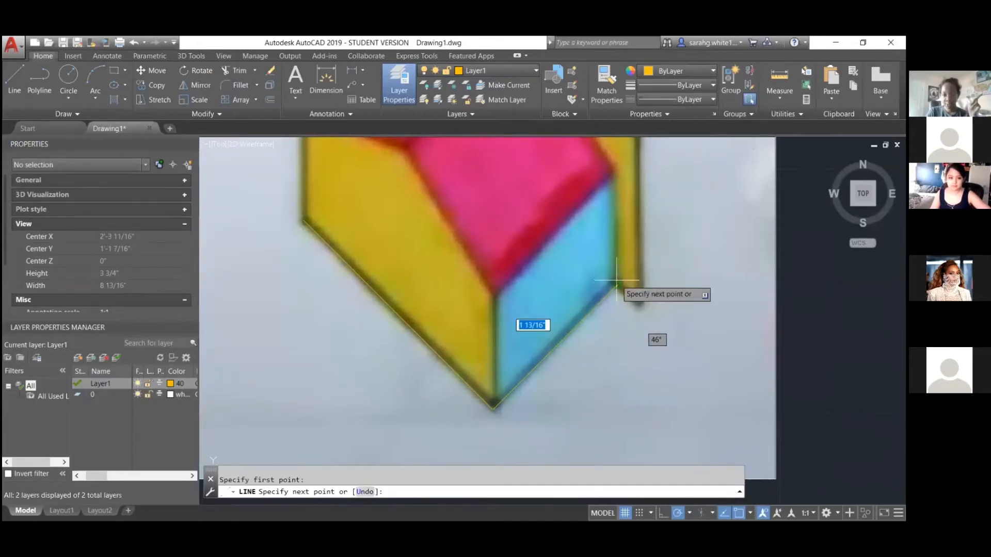
pyautogui.press('Escape')
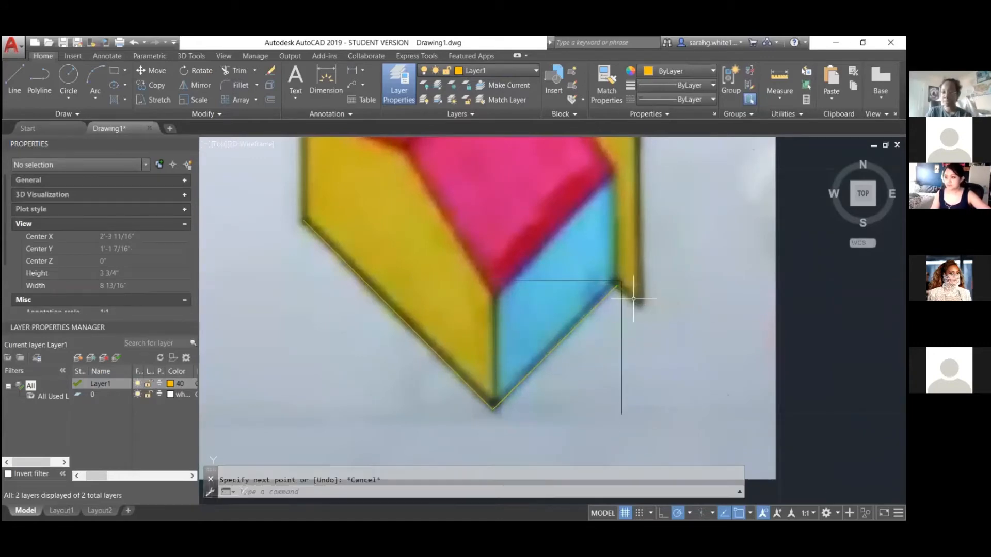
# - Choose one of the two overlapping lines along the blue wall's bottom edge and check the SELECTIONCYCLING setting
pyautogui.click(574, 329)
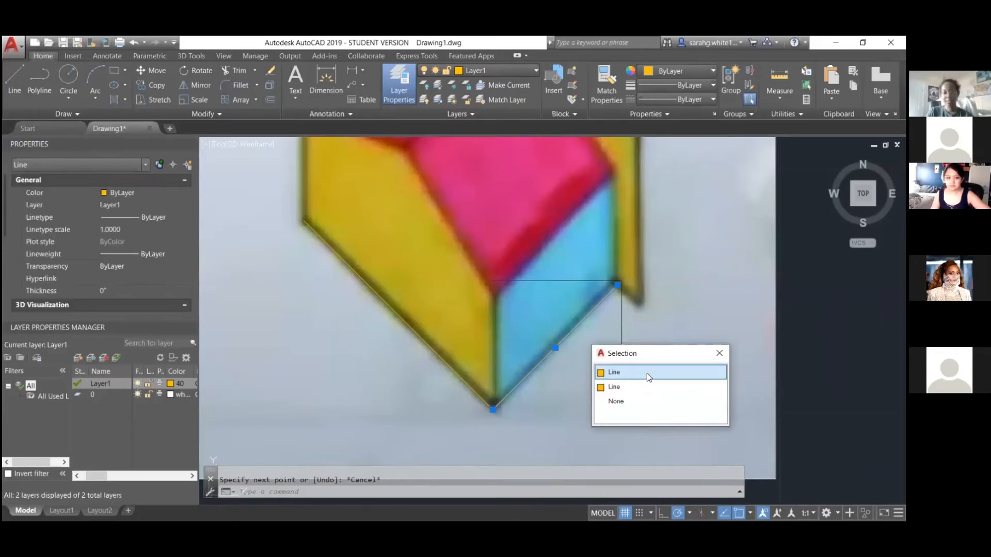
pyautogui.click(646, 373)
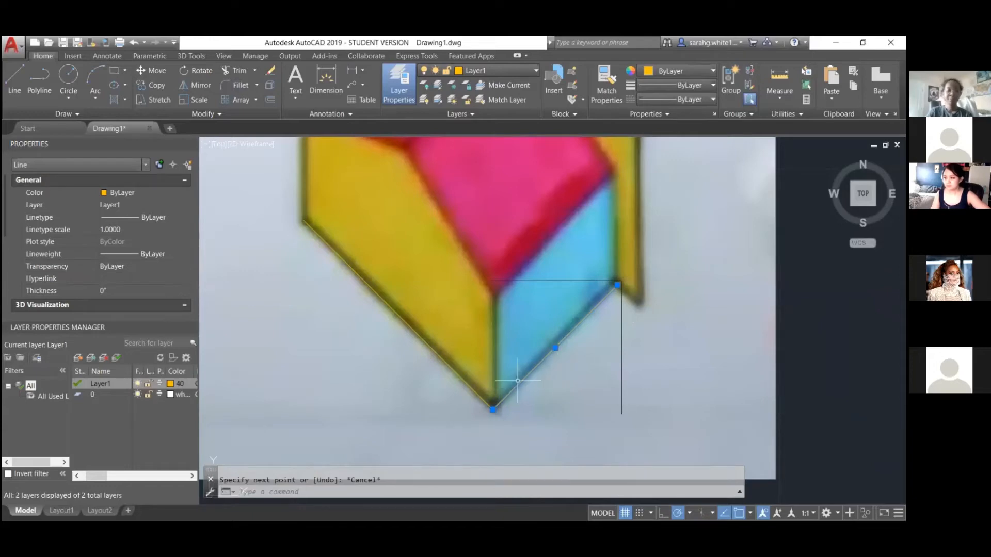
pyautogui.write('SE')
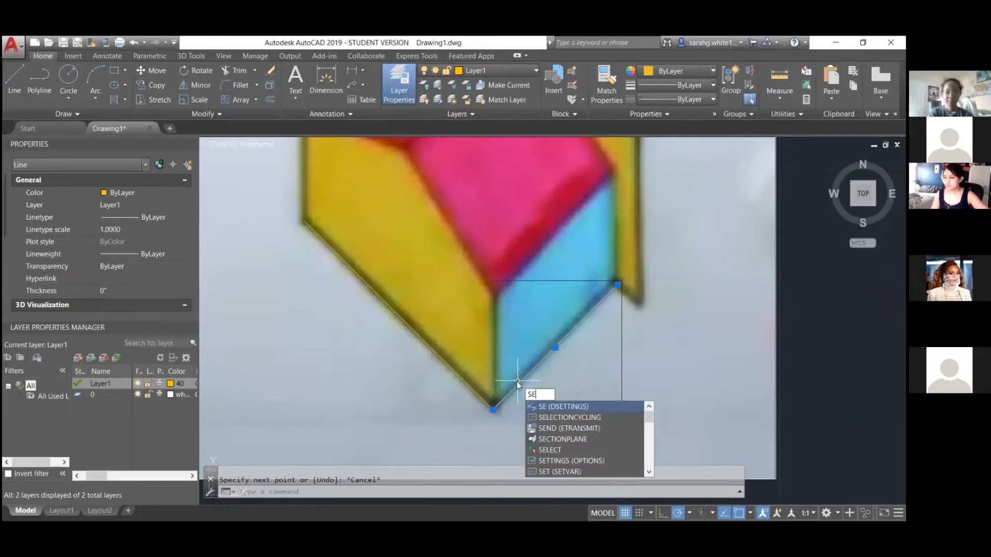
pyautogui.write('LE')
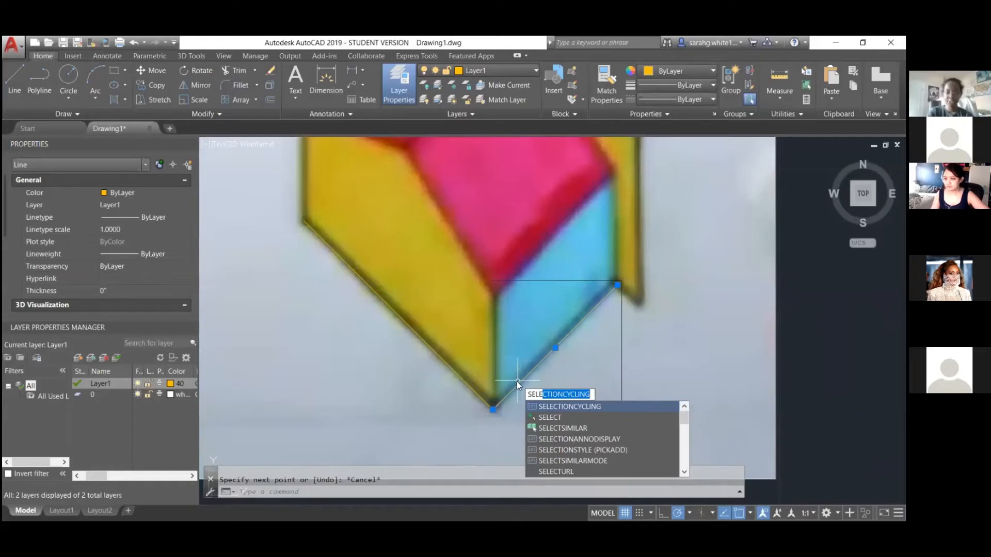
pyautogui.click(566, 408)
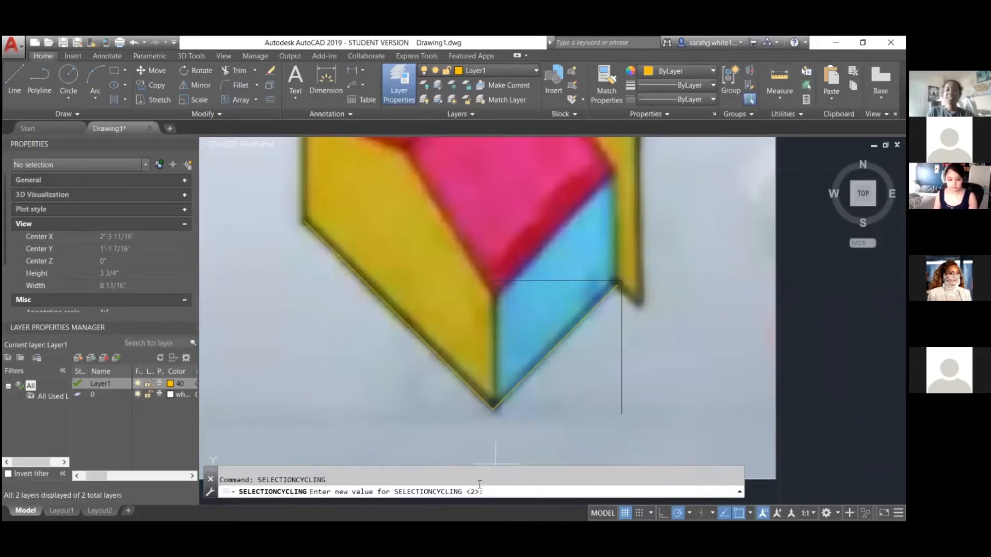
pyautogui.click(517, 384)
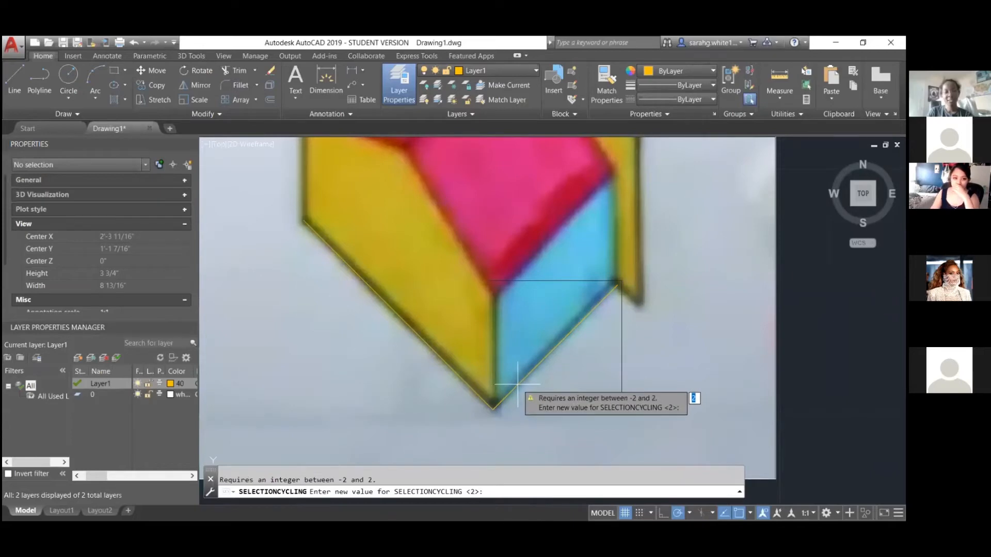
pyautogui.press('Escape')
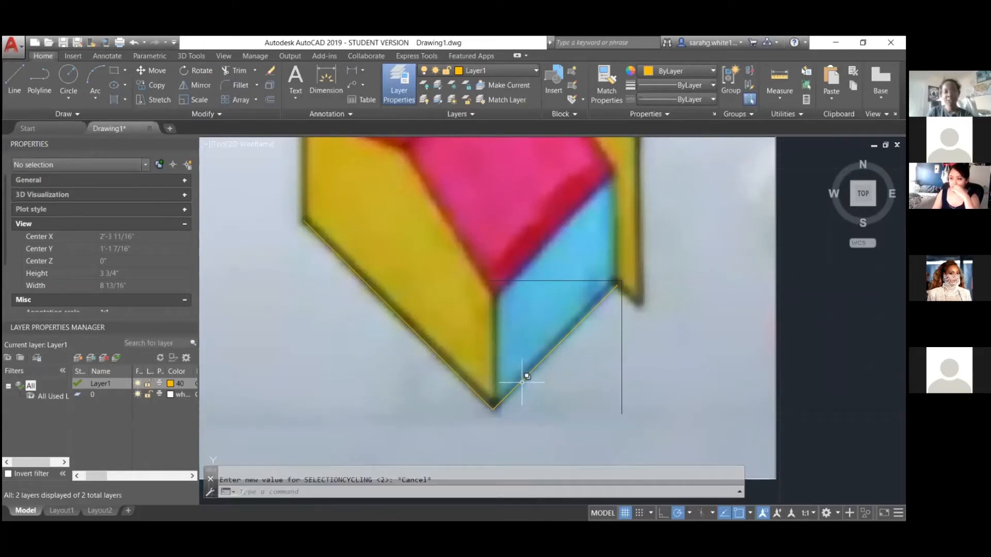
# - Erase one of the two overlapping lines along the blue wall's bottom edge
pyautogui.click(522, 382)
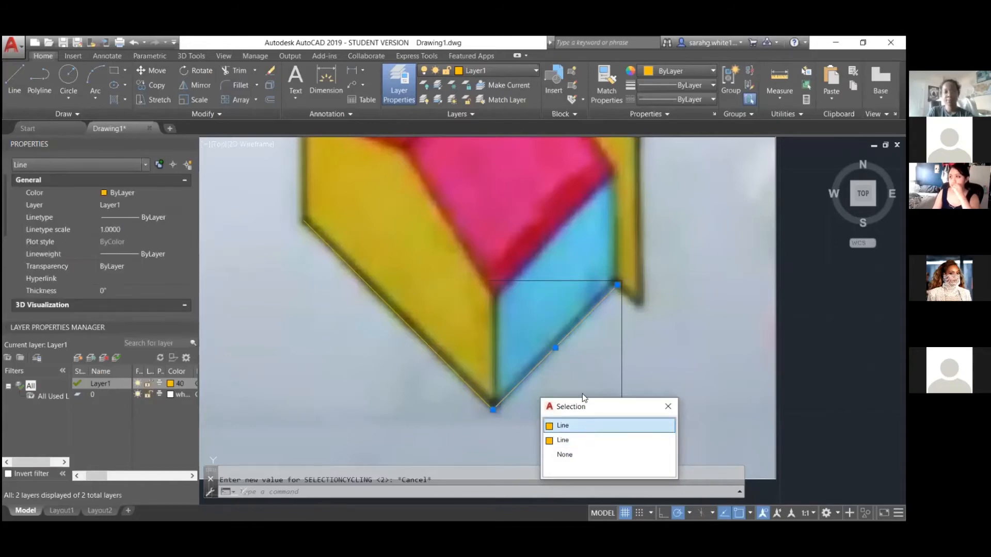
pyautogui.press('Escape')
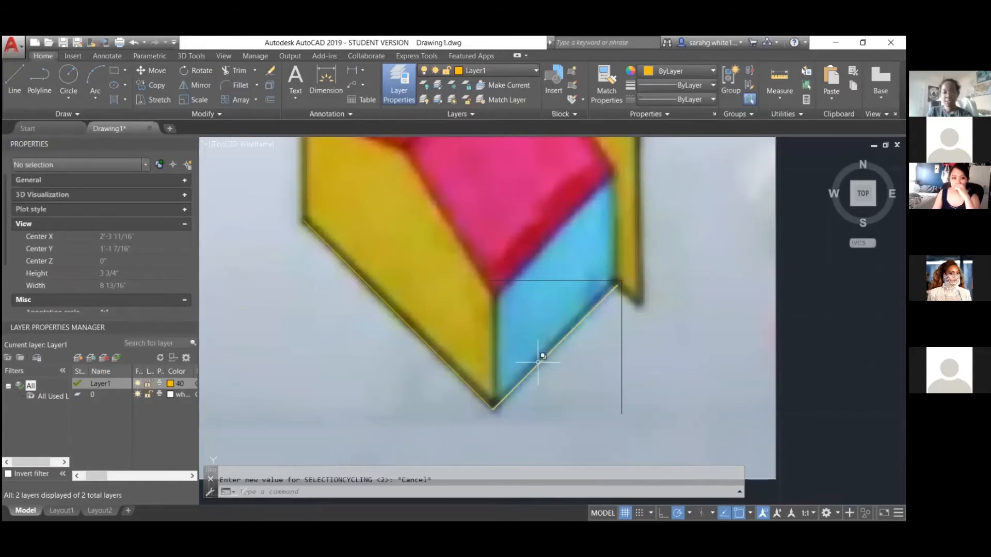
pyautogui.press('Escape')
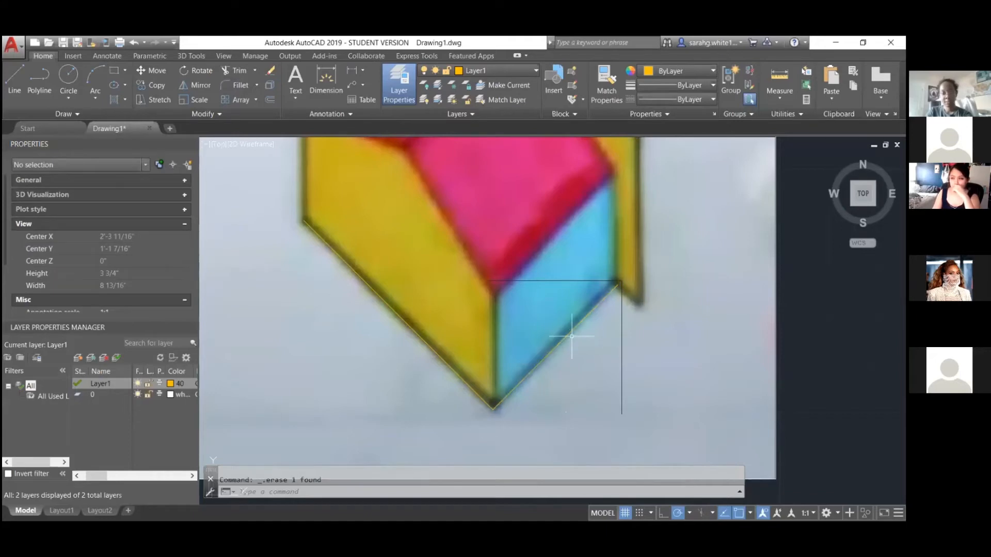
# - Draw a 1-3/16" line straight up at 90° from the house's lowest corner, between the yellow and blue walls
pyautogui.write('l')
pyautogui.press('Return')
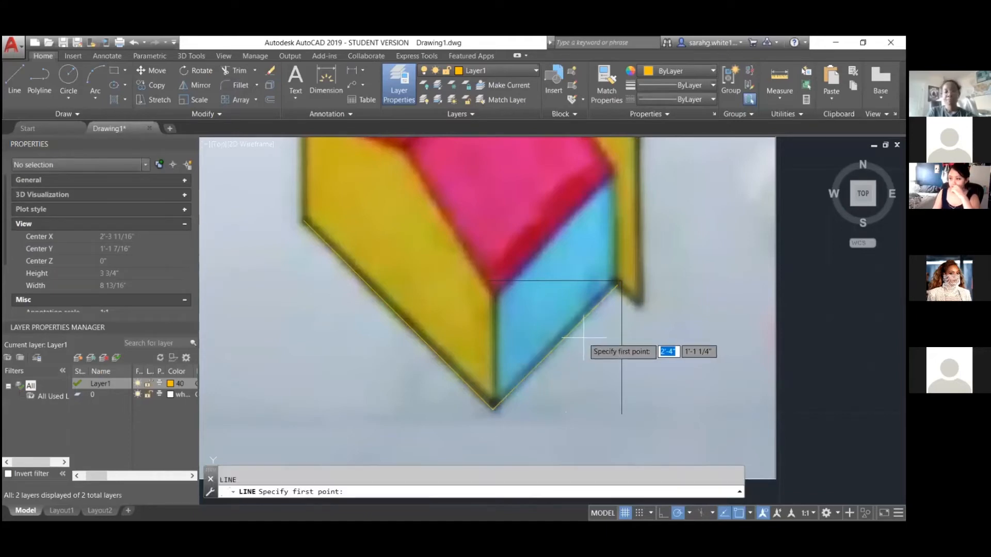
pyautogui.click(493, 410)
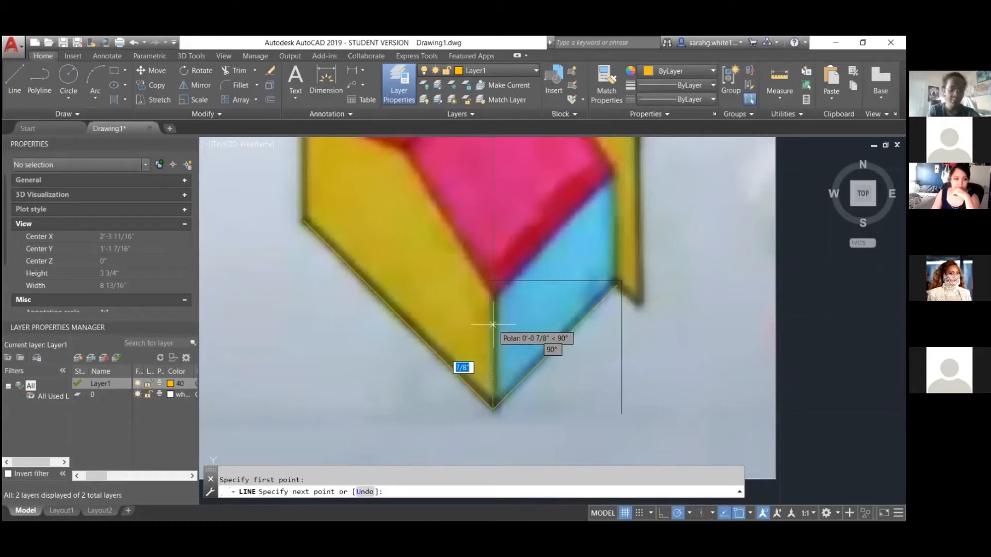
pyautogui.write('1')
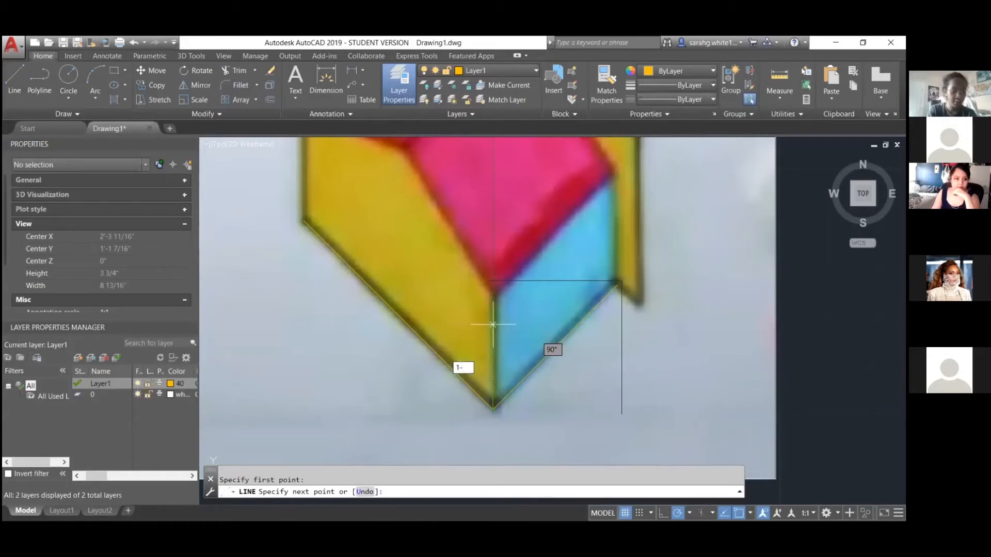
pyautogui.write('-3/16')
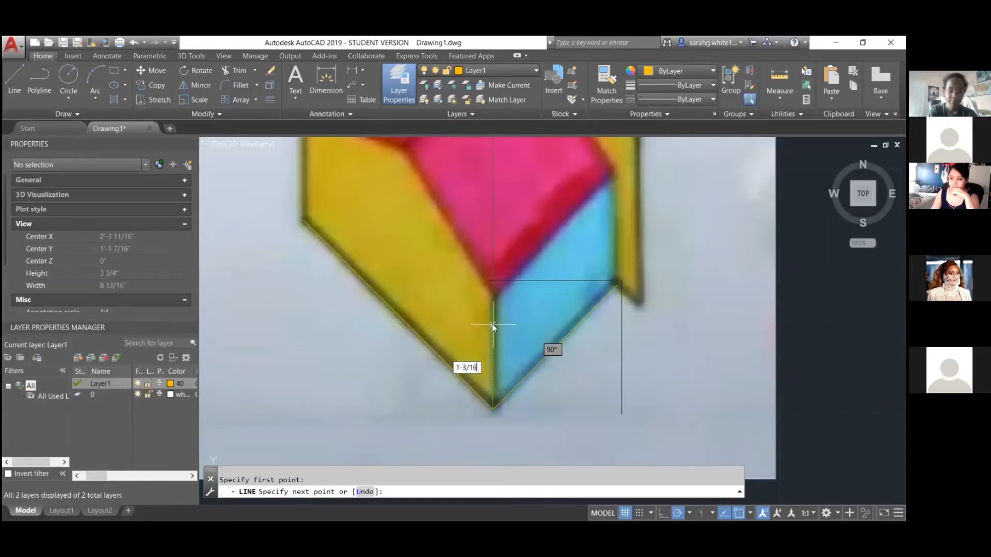
pyautogui.press('Return')
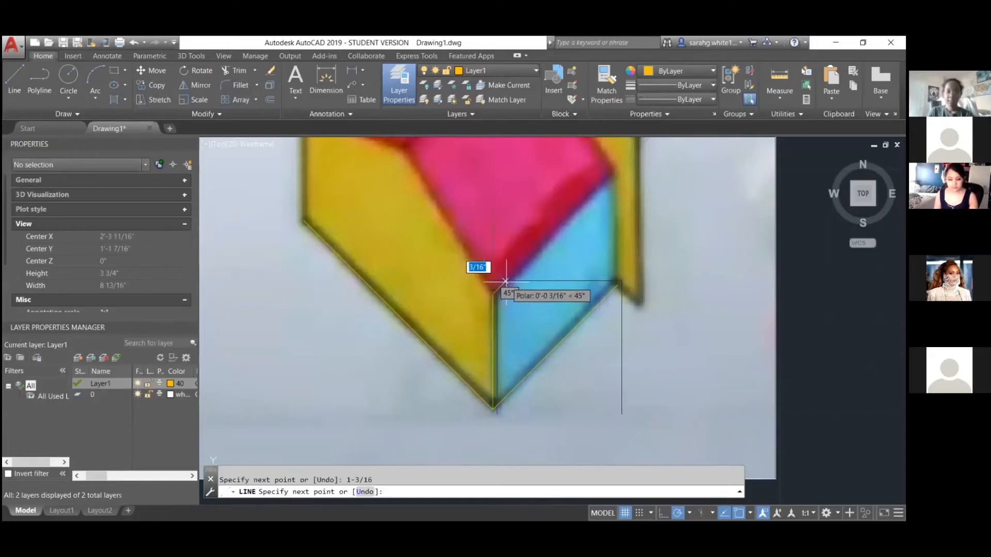
pyautogui.scroll(-2, 498, 351)
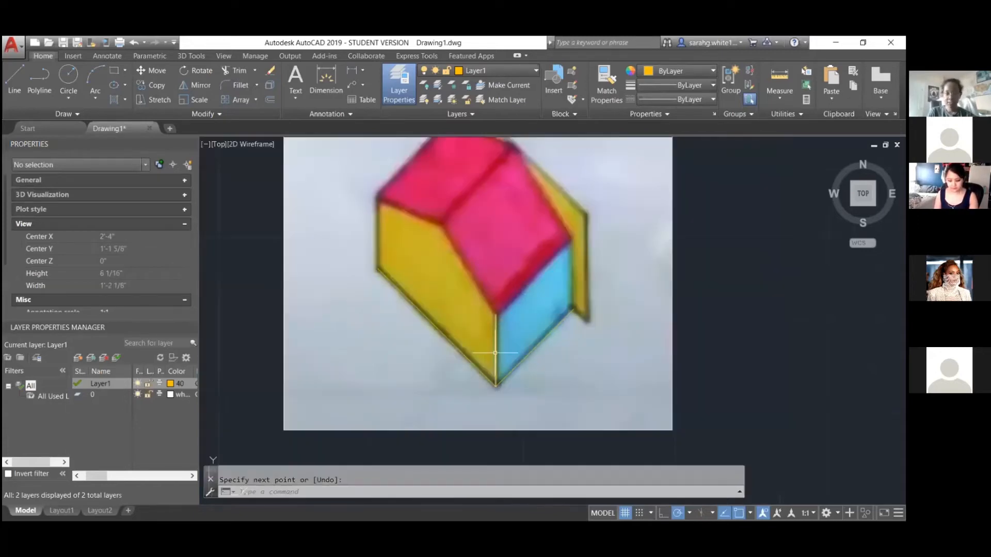
pyautogui.press('Escape')
# - Copy the vertical corner line from the house's lowest corner to the outer bottom corners of the yellow and blue walls
pyautogui.click(497, 354)
pyautogui.write('co')
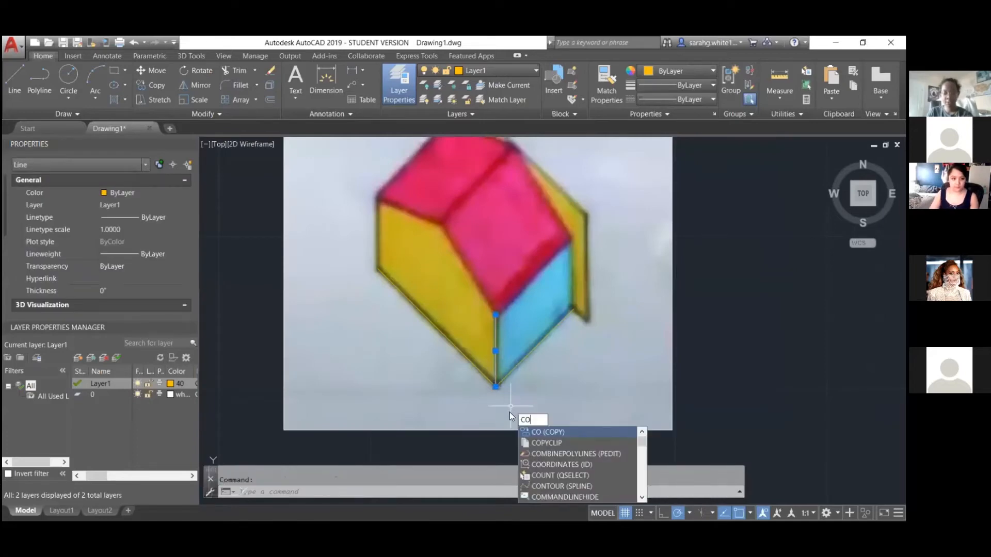
pyautogui.click(545, 435)
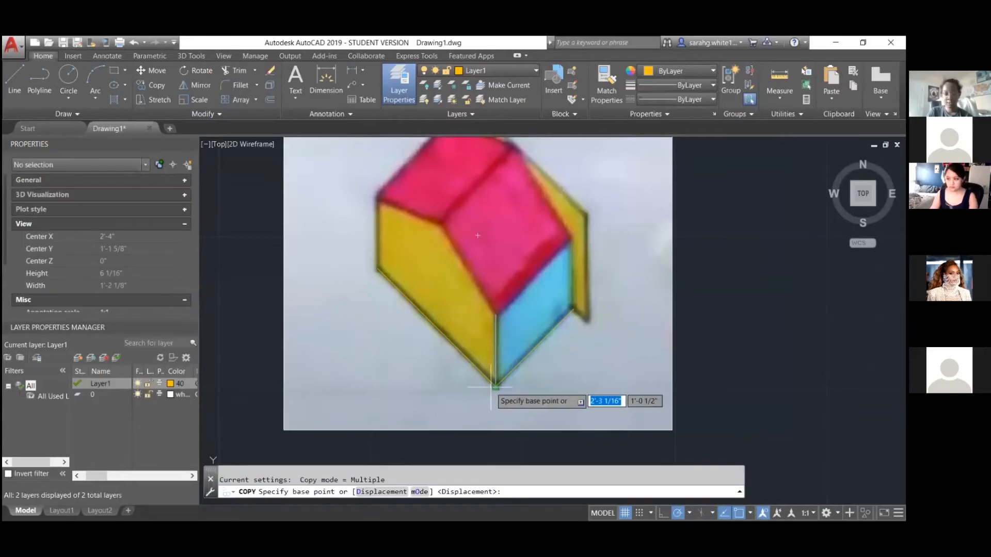
pyautogui.click(496, 386)
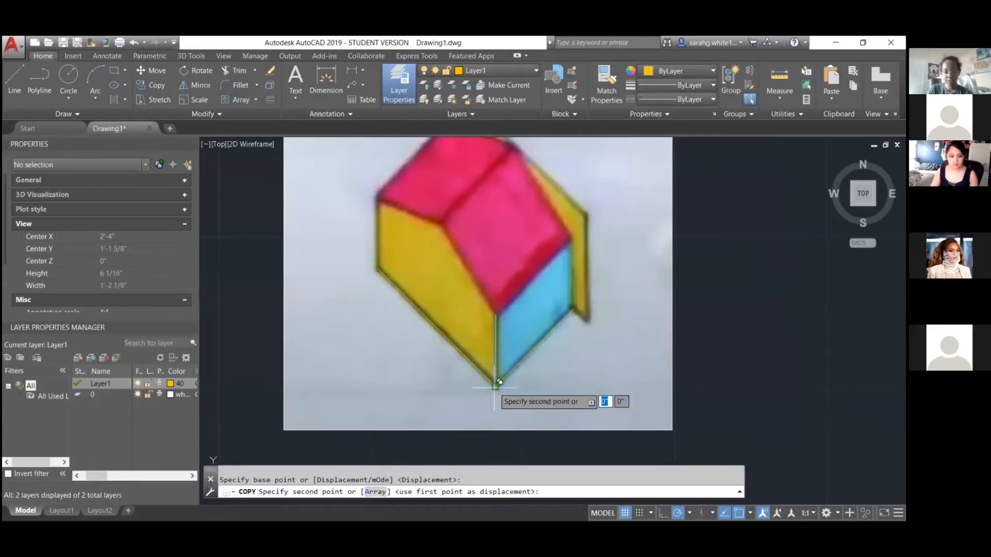
pyautogui.click(379, 268)
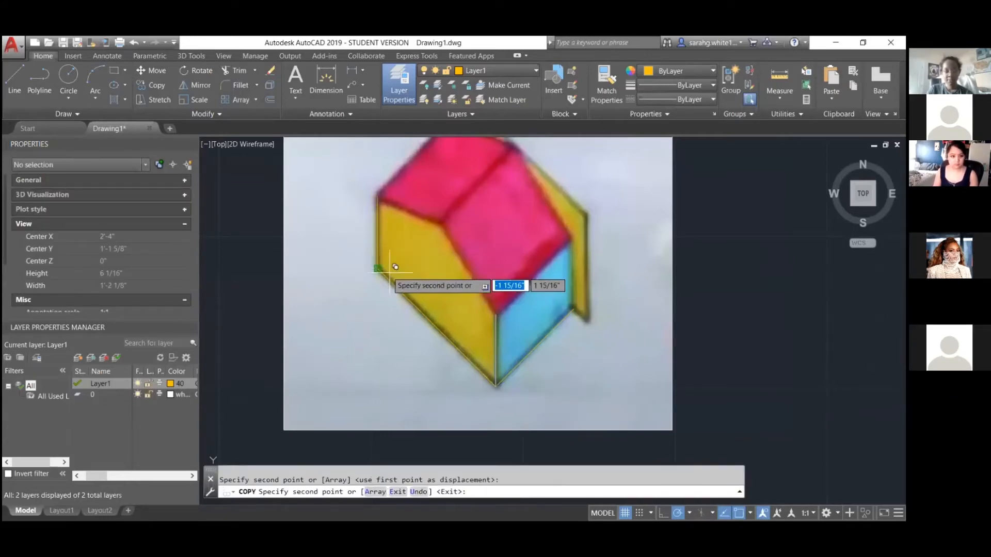
pyautogui.click(576, 307)
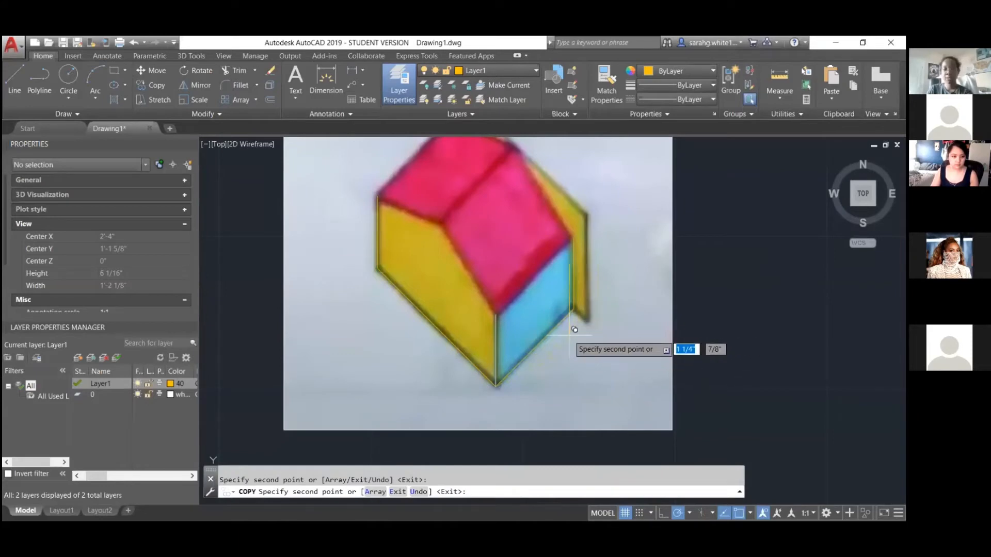
pyautogui.press('Return')
# - Copy the blue wall's bottom line from its lowest corner to the tops of the front corner line and the yellow wall's outer vertical line
pyautogui.click(511, 372)
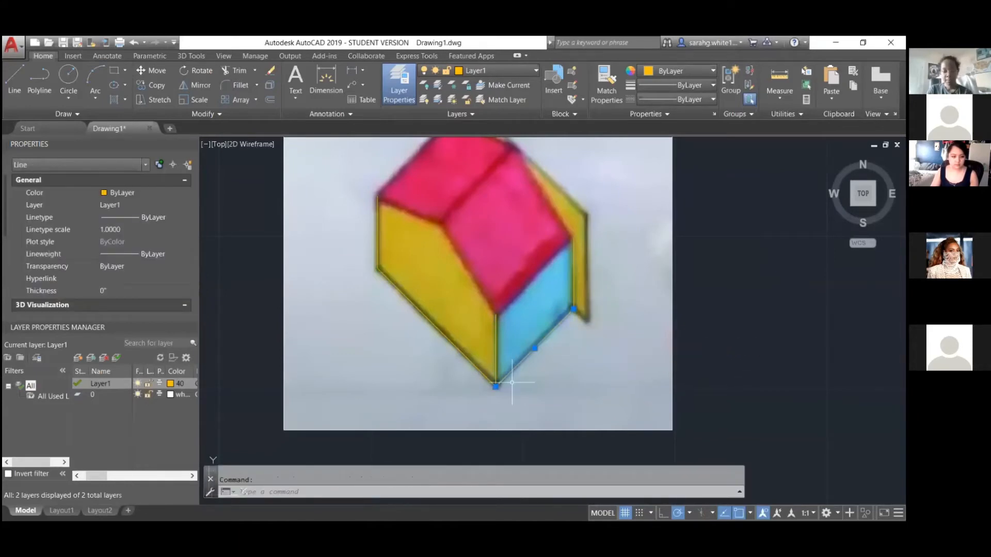
pyautogui.write('co')
pyautogui.press('Return')
pyautogui.click(496, 386)
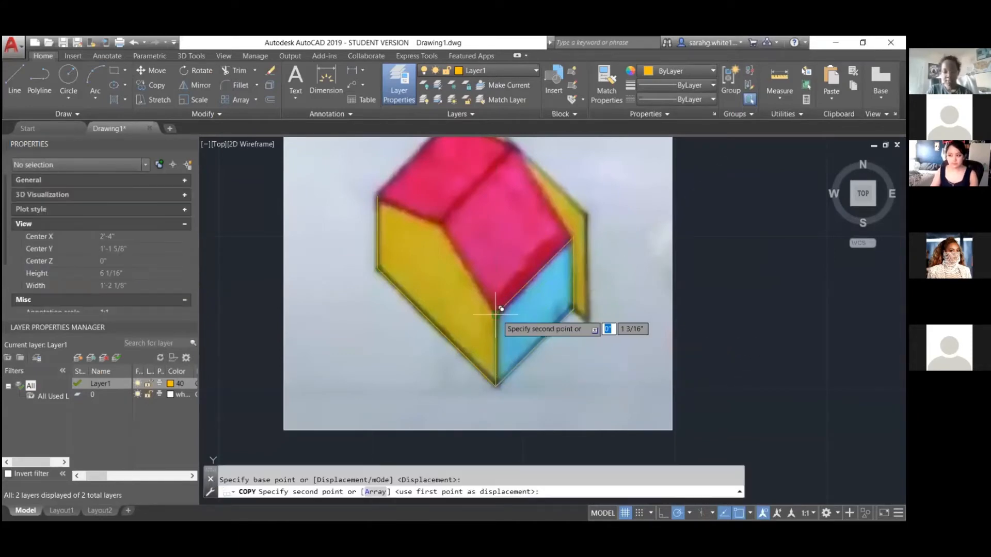
pyautogui.click(379, 197)
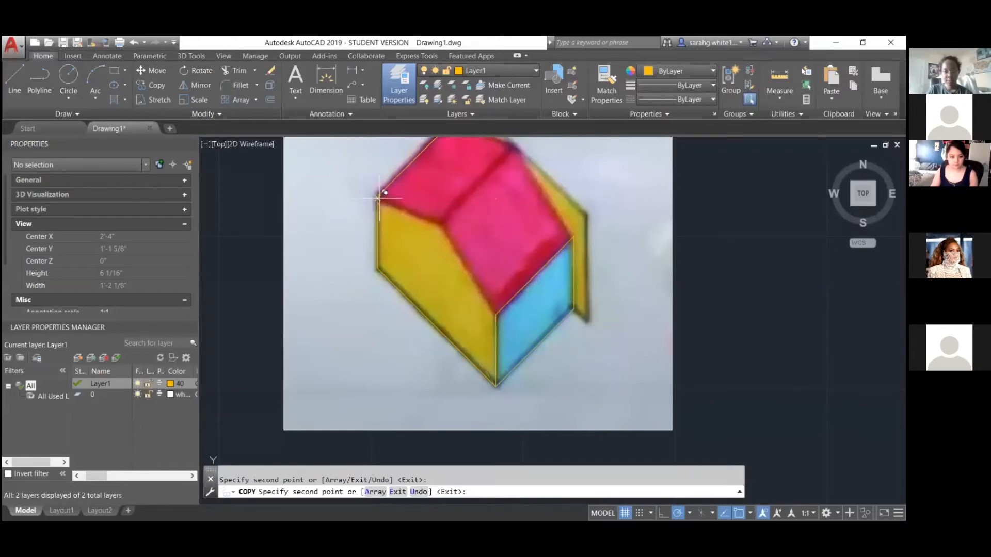
pyautogui.press('Return')
# - Draw the roof ridge as a 1-13/16" line at 45°, starting 1-11/16" above the midpoint of the yellow wall's bottom edge
pyautogui.scroll(-2, 467, 219)
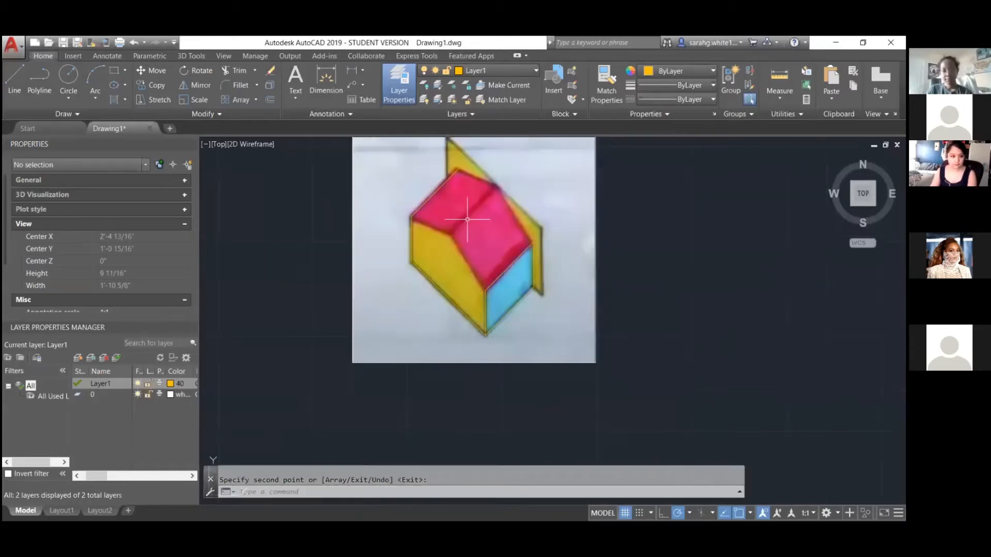
pyautogui.scroll(2, 478, 183)
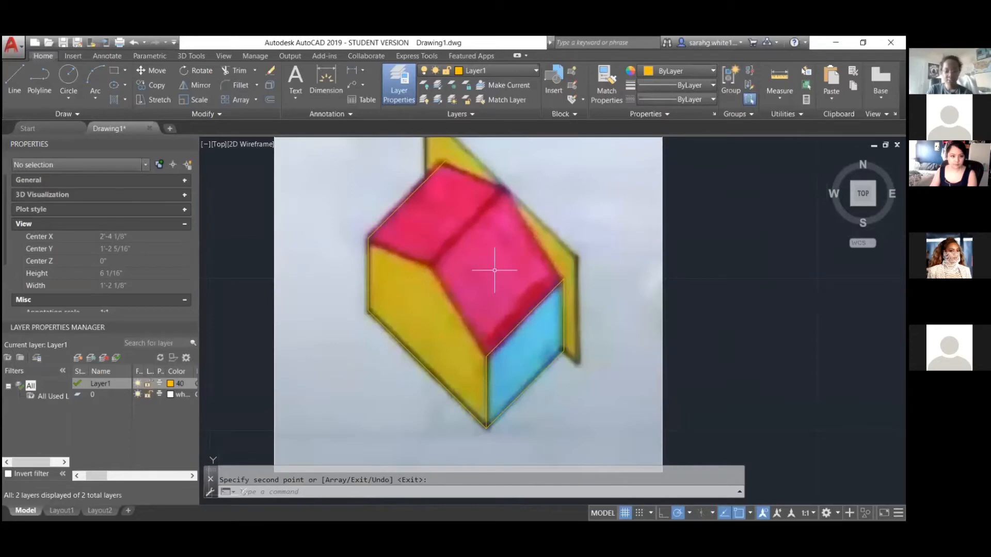
pyautogui.write('l')
pyautogui.press('Return')
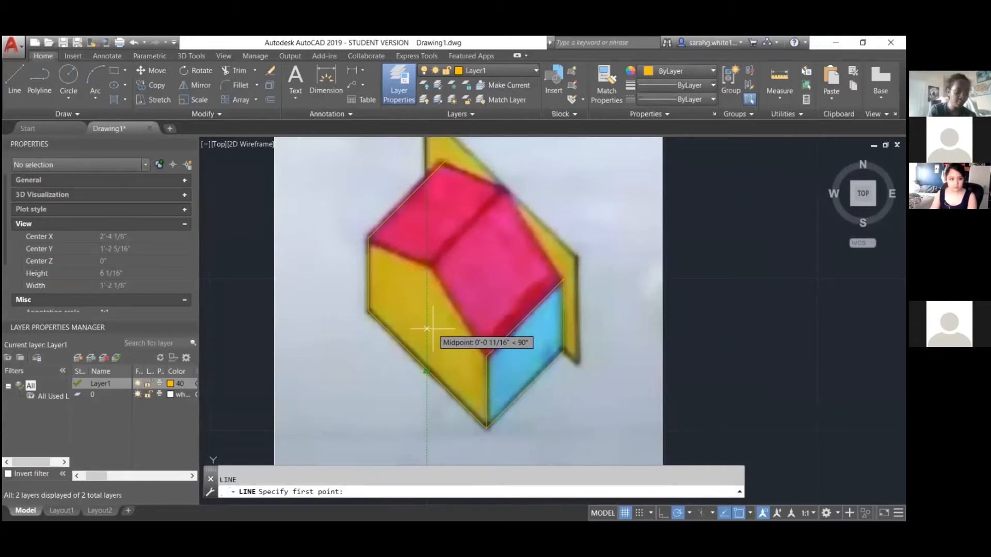
pyautogui.write('1')
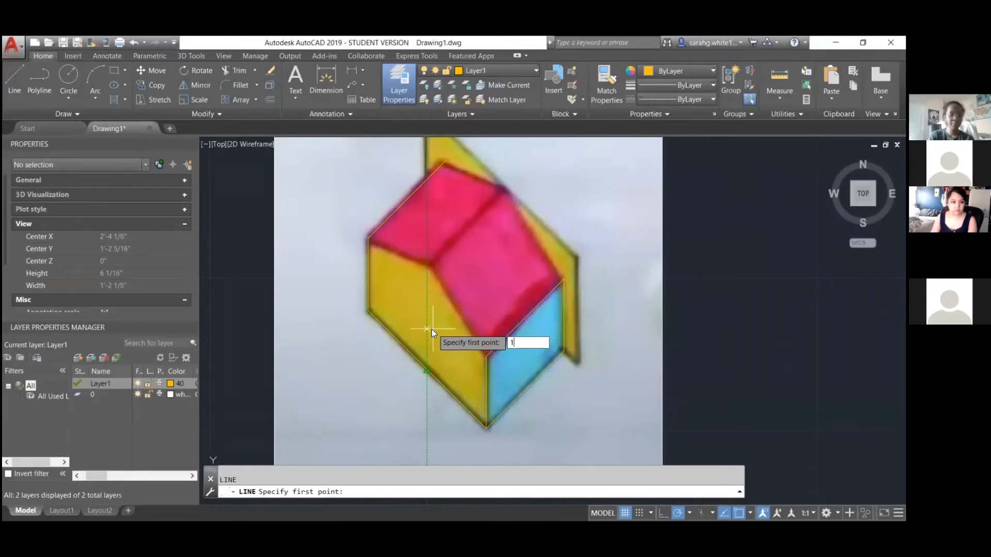
pyautogui.write('-')
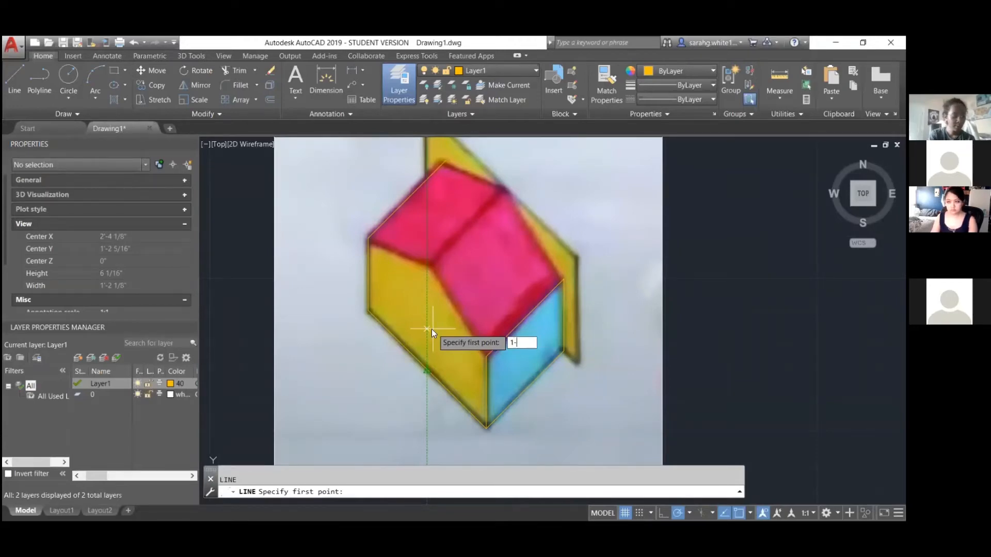
pyautogui.write('11/16')
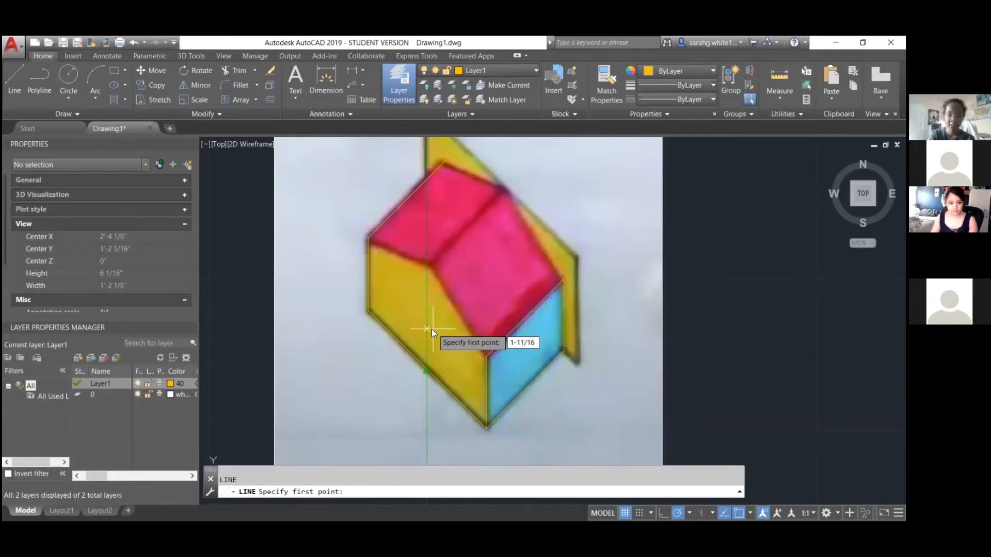
pyautogui.press('Return')
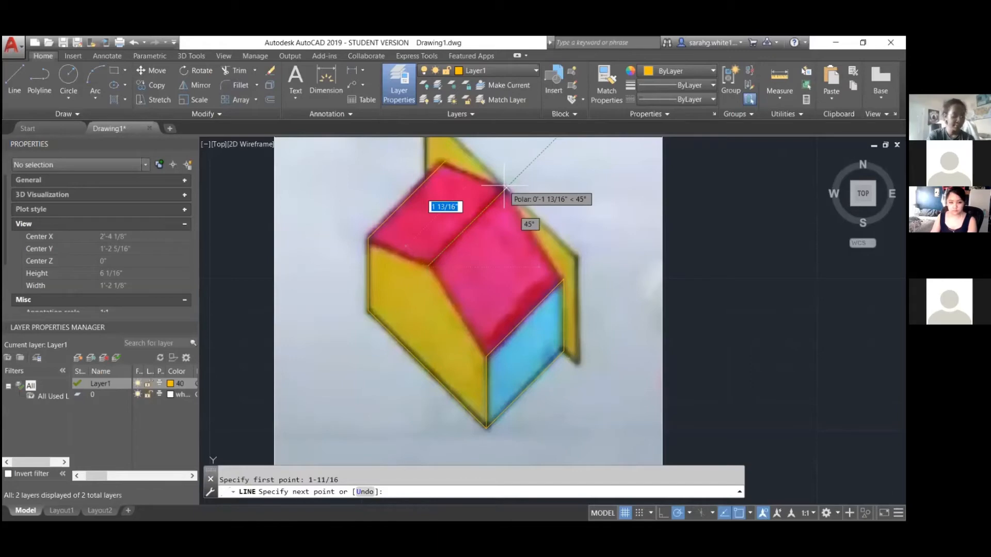
pyautogui.write('1-')
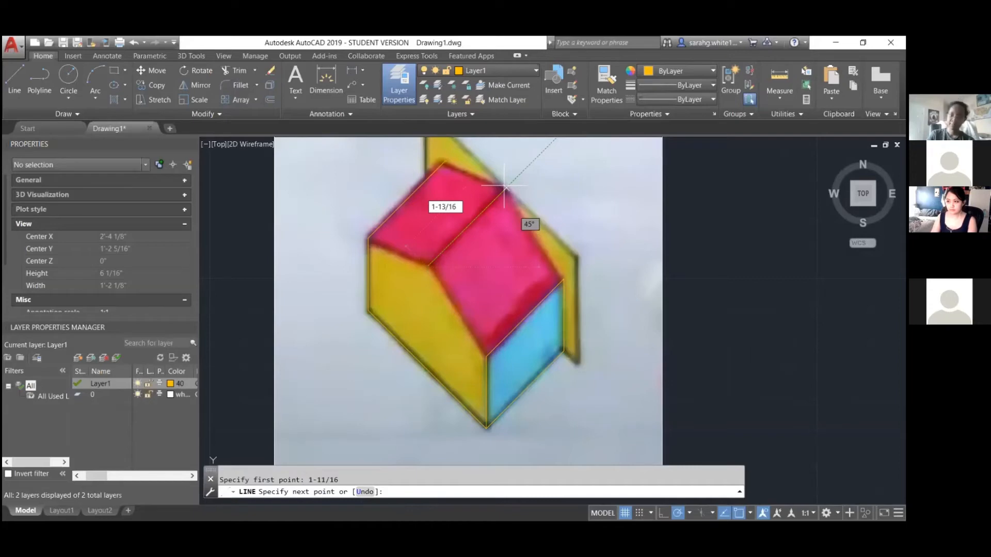
pyautogui.press('Return')
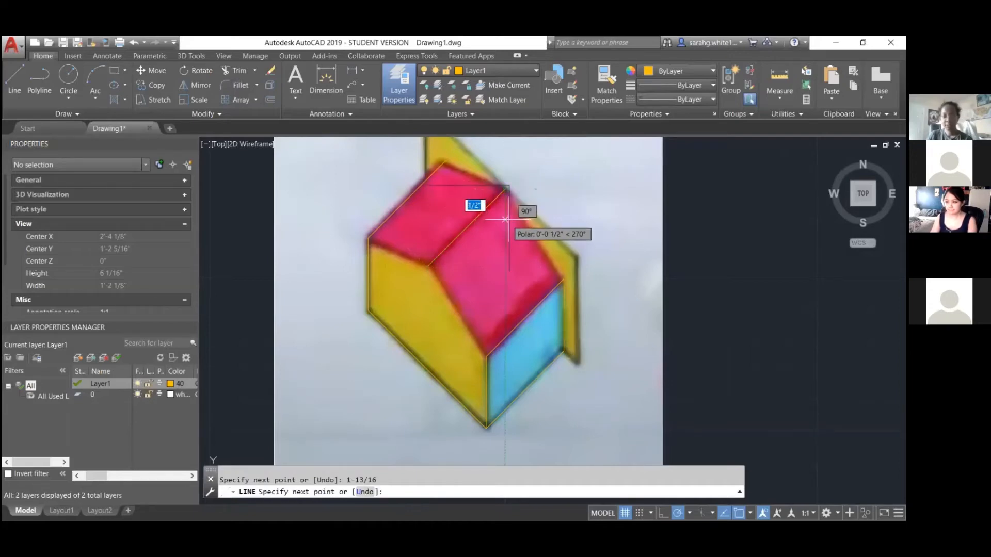
pyautogui.press('Return')
# - Draw the yellow wall's two gable lines from the top of the front corner line through the ridge's lower end to the outer vertical's top
pyautogui.press('Return')
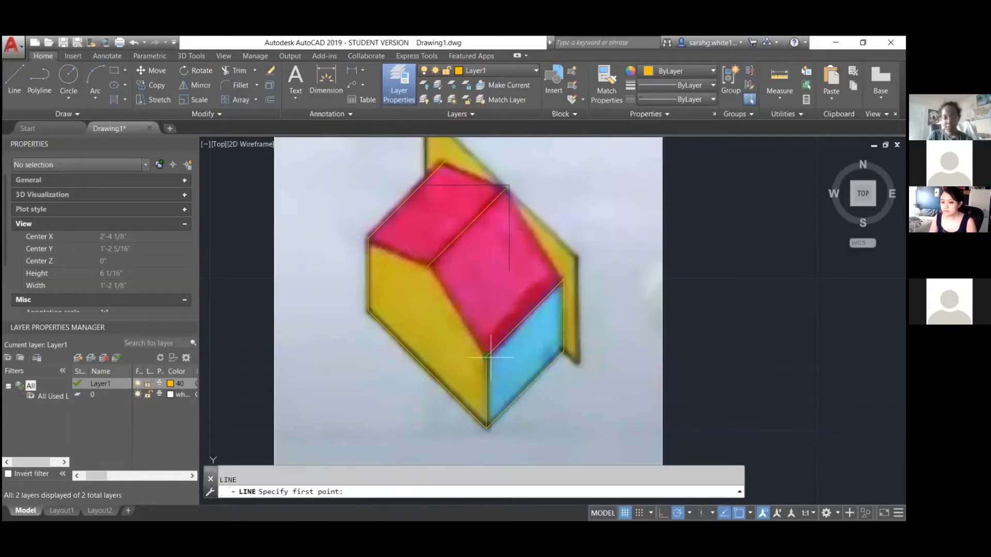
pyautogui.click(487, 355)
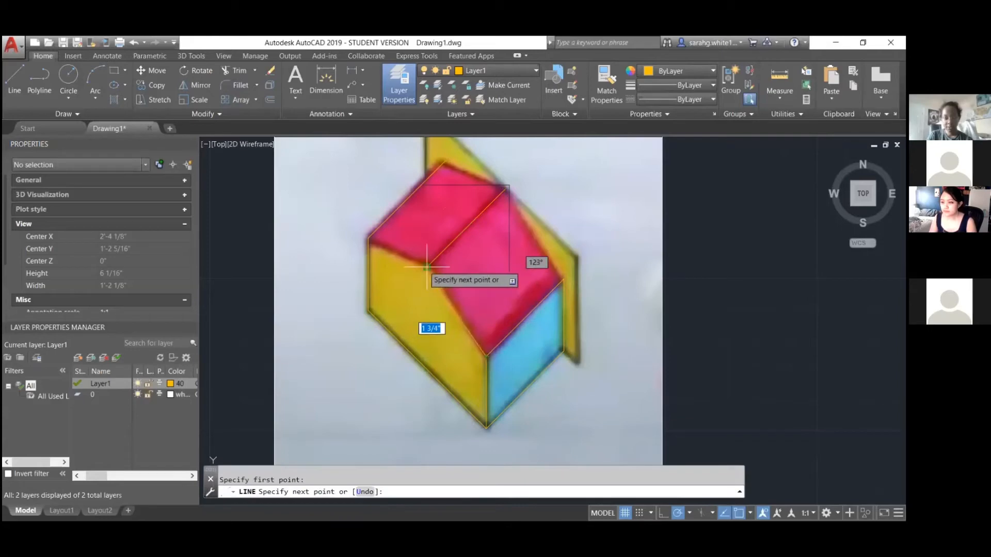
pyautogui.click(368, 237)
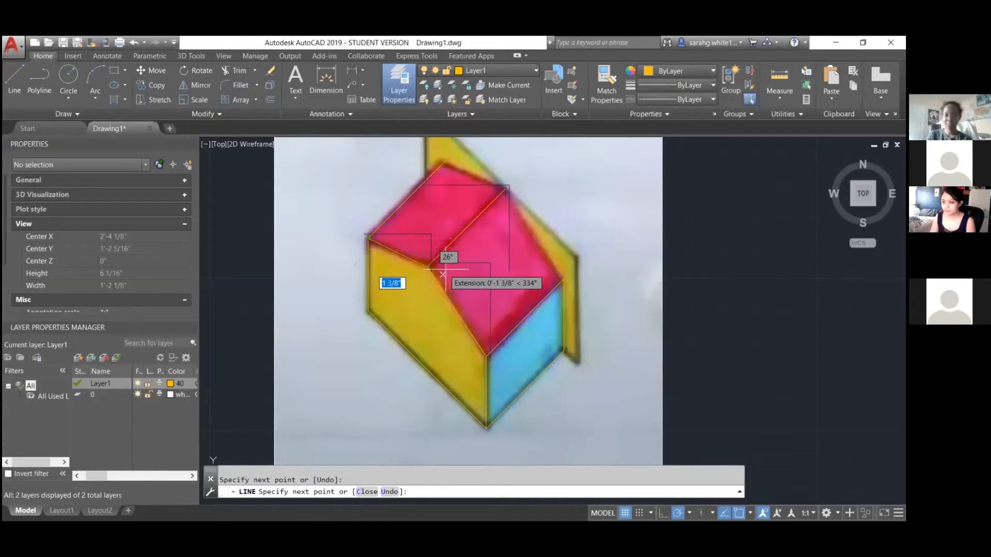
pyautogui.press('Return')
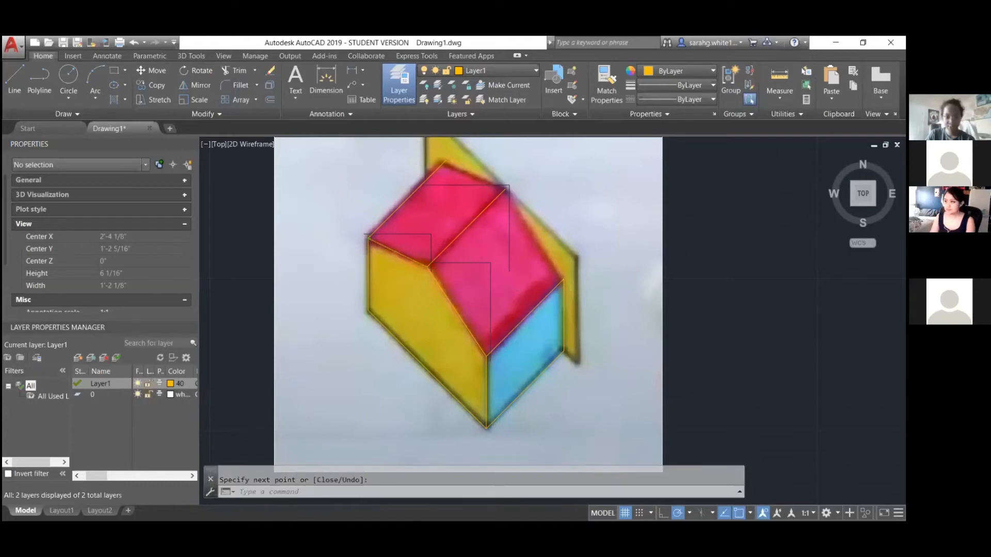
# - Measure the distance along the roof ridge from its lower end to its upper end
pyautogui.scroll(2, 466, 238)
pyautogui.write('D')
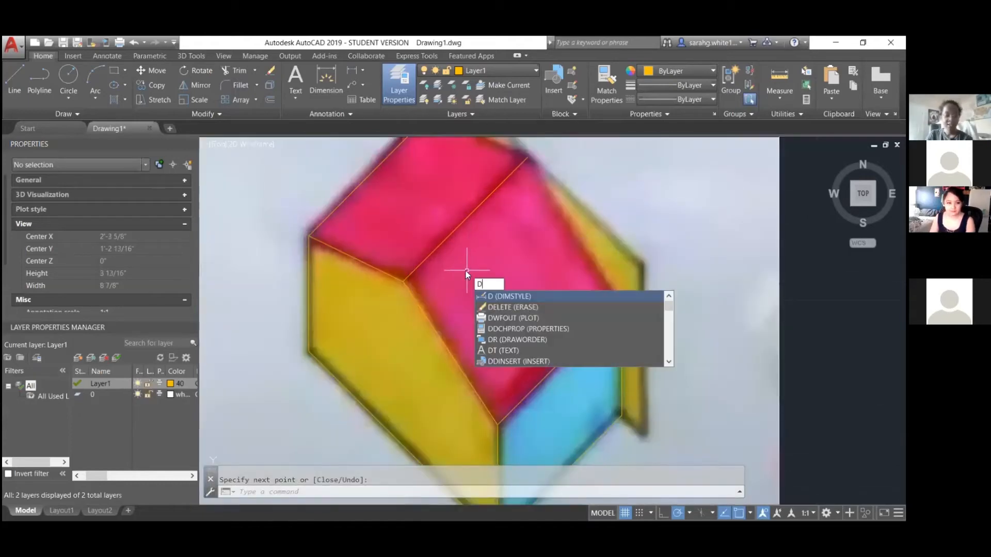
pyautogui.write('IST')
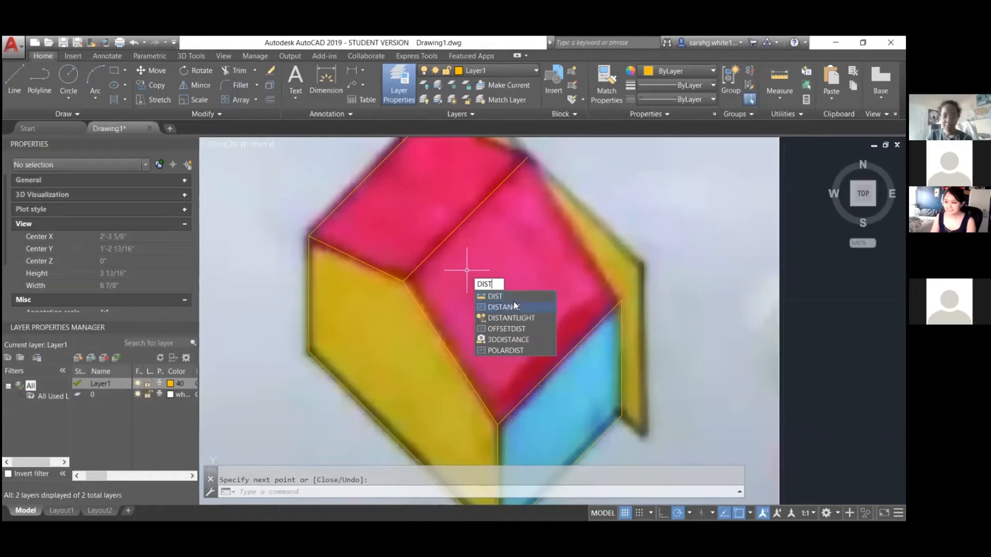
pyautogui.click(507, 298)
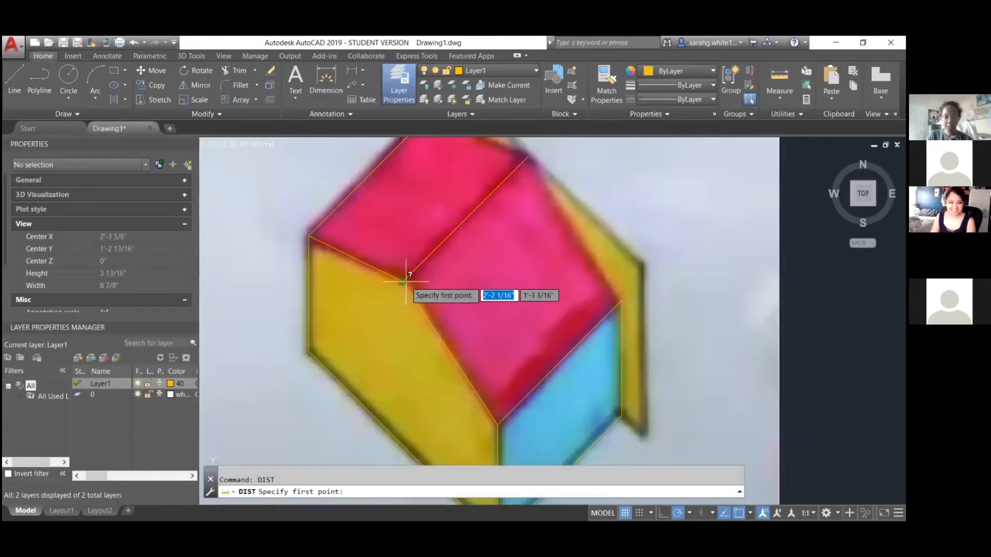
pyautogui.click(403, 281)
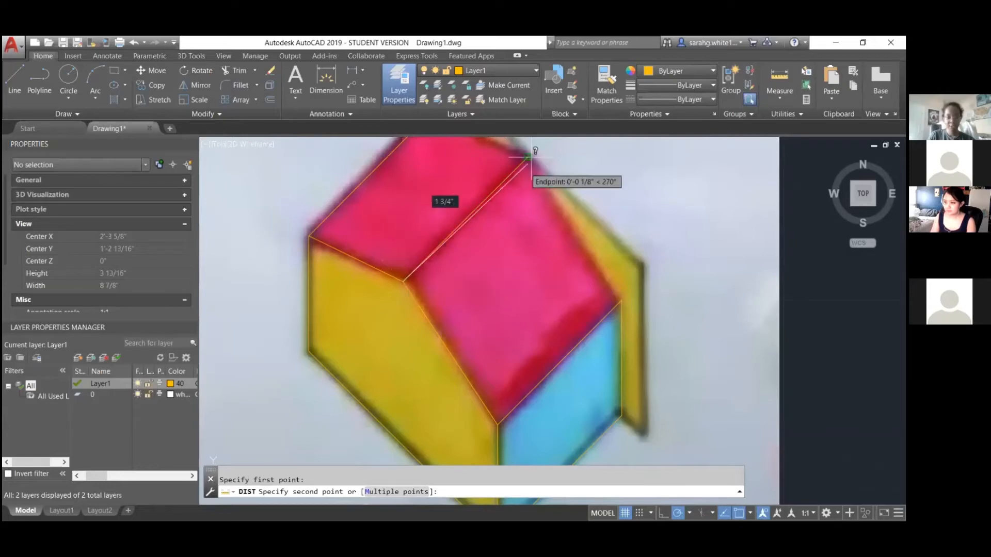
pyautogui.click(527, 155)
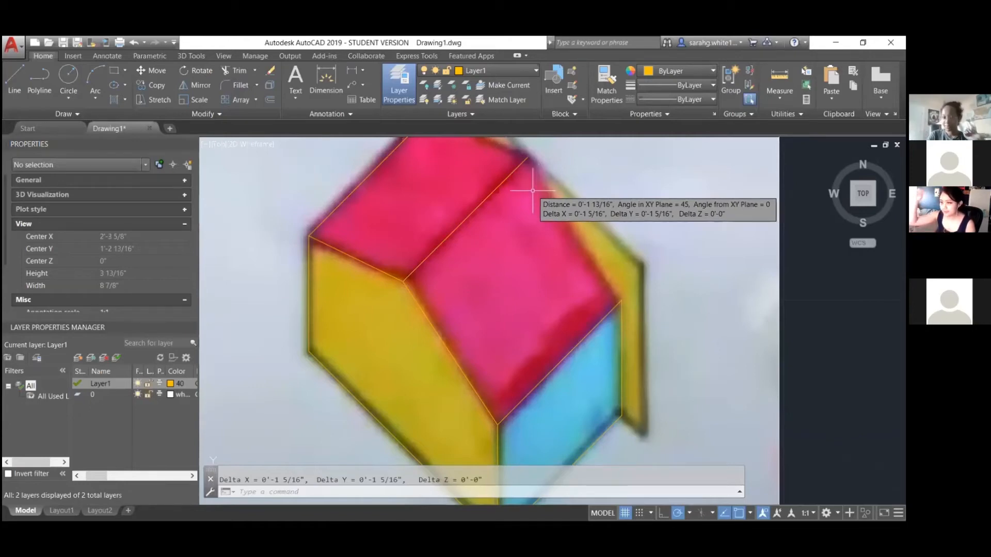
pyautogui.scroll(-2, 532, 189)
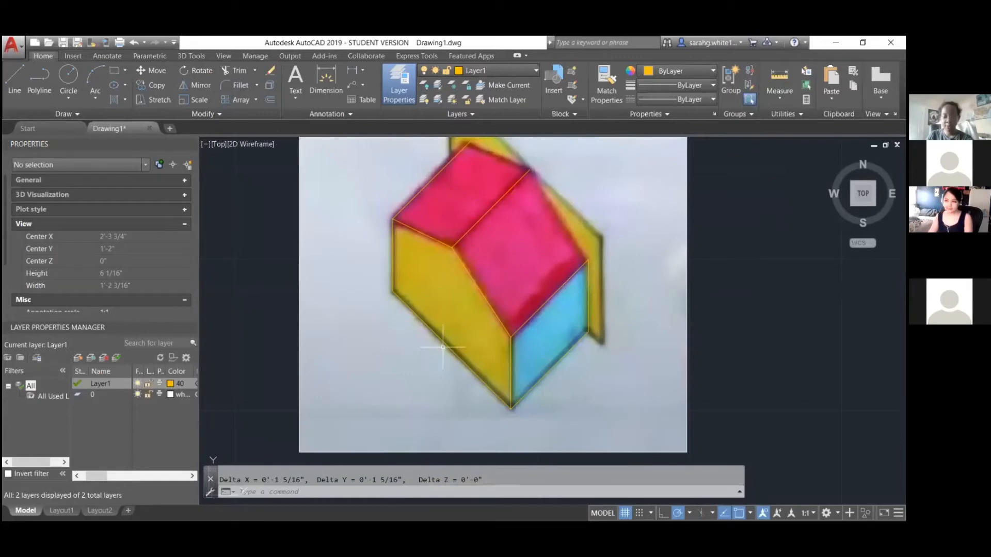
pyautogui.press('Escape')
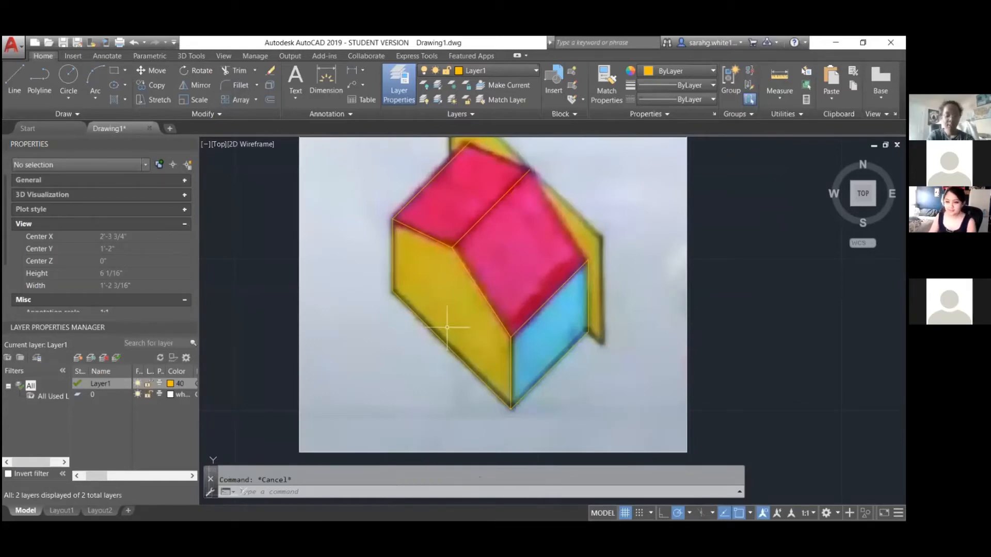
pyautogui.write('dis')
pyautogui.press('Return')
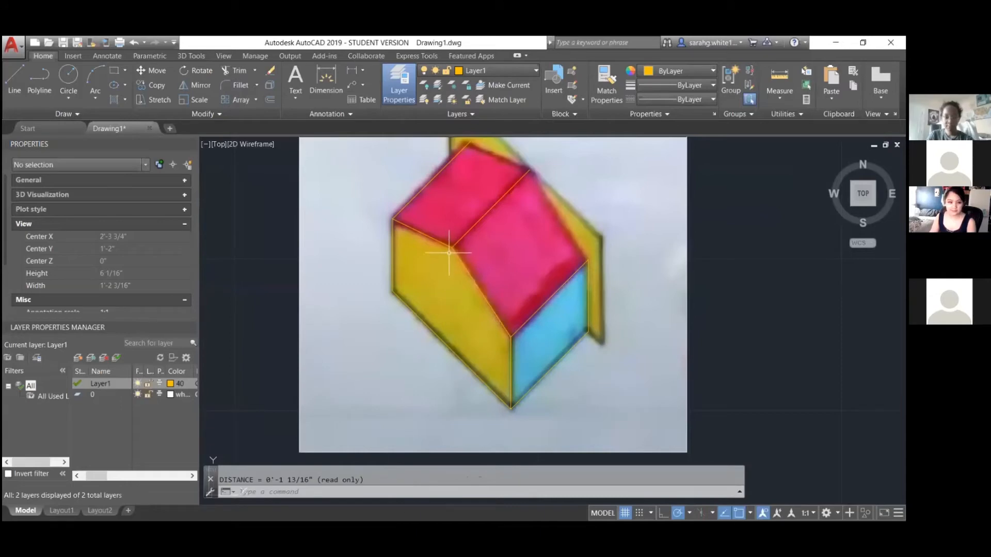
pyautogui.scroll(2, 450, 253)
pyautogui.press('Escape')
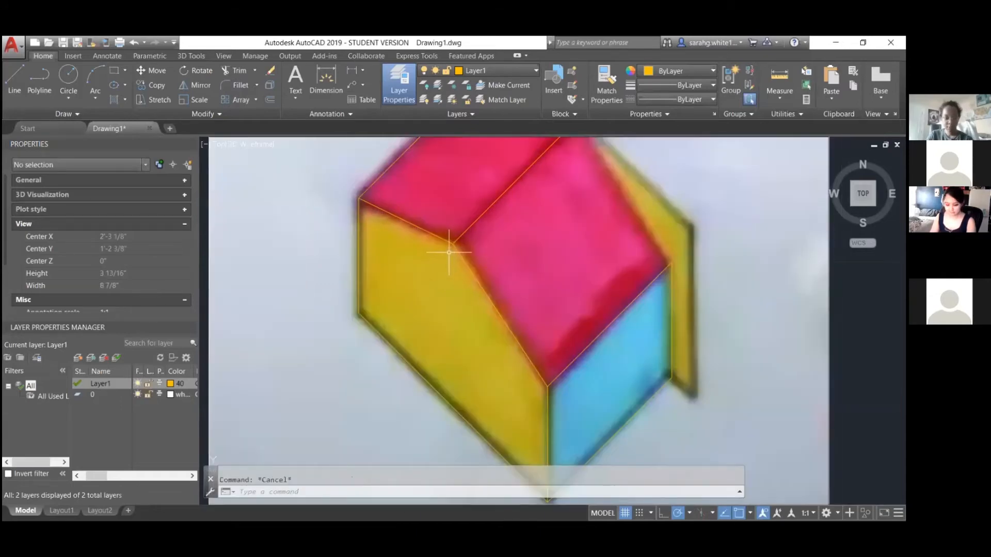
pyautogui.write('di')
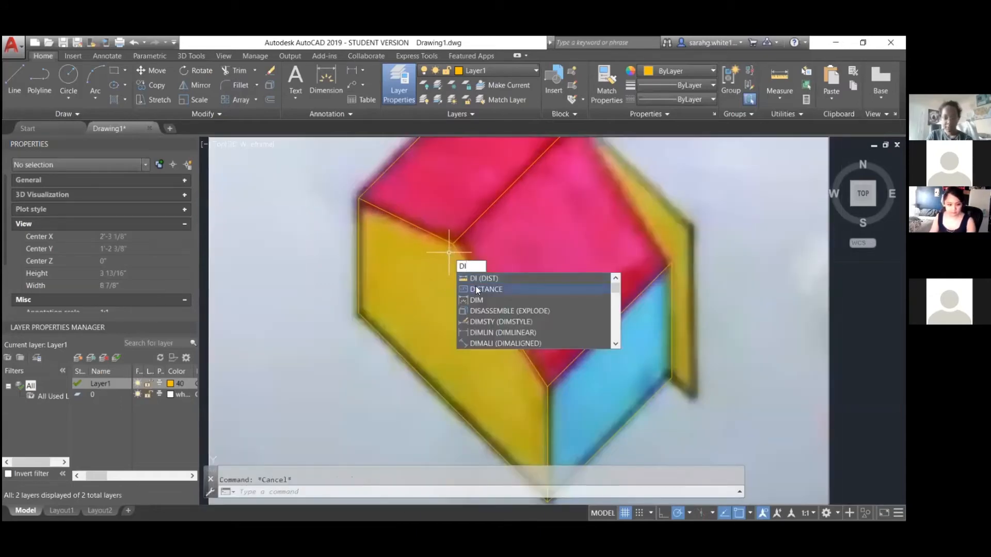
pyautogui.click(477, 290)
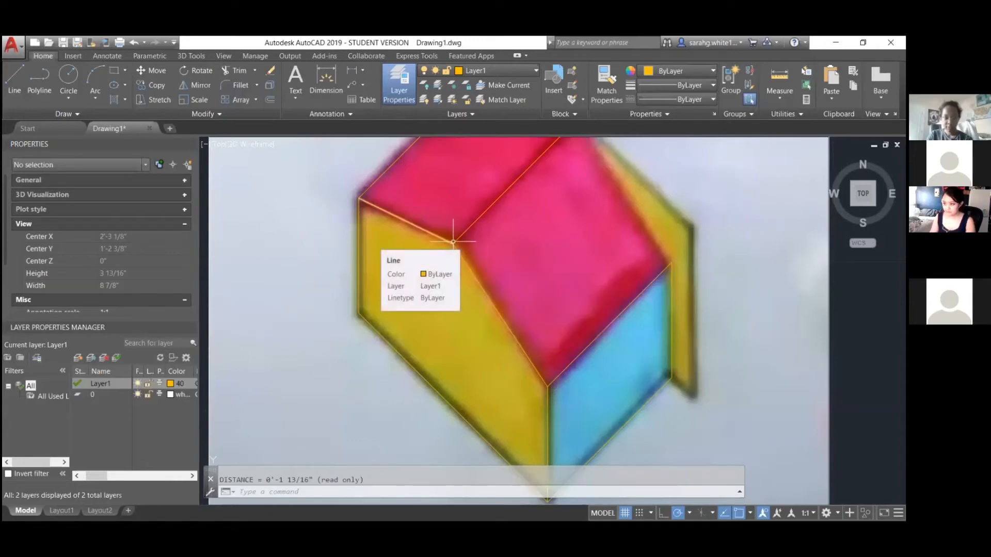
pyautogui.press('Escape')
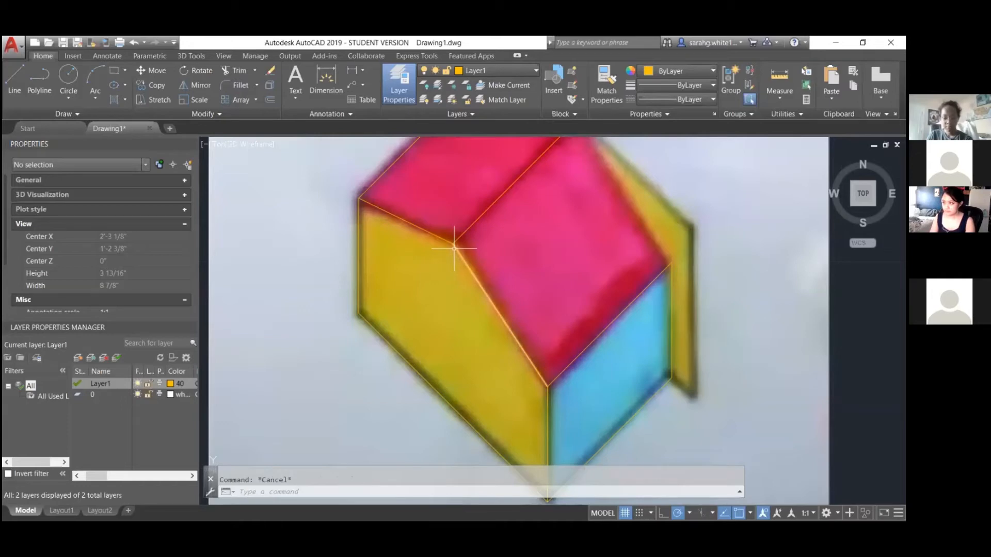
# - Check the height from the ridge's lower end straight down to the midpoint of the yellow wall's bottom edge with a temporary line
pyautogui.write('l')
pyautogui.press('Return')
pyautogui.click(454, 248)
pyautogui.scroll(-2, 456, 278)
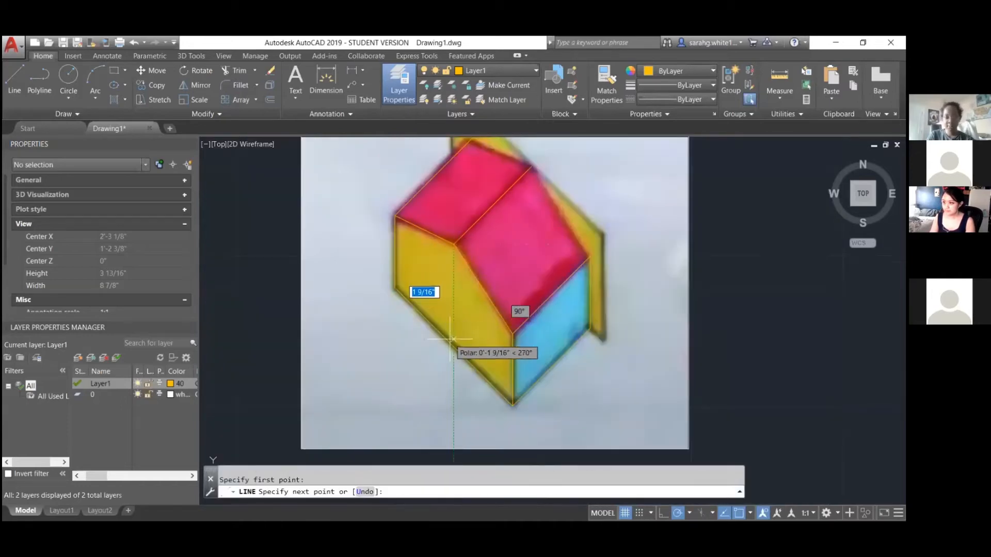
pyautogui.scroll(2, 456, 310)
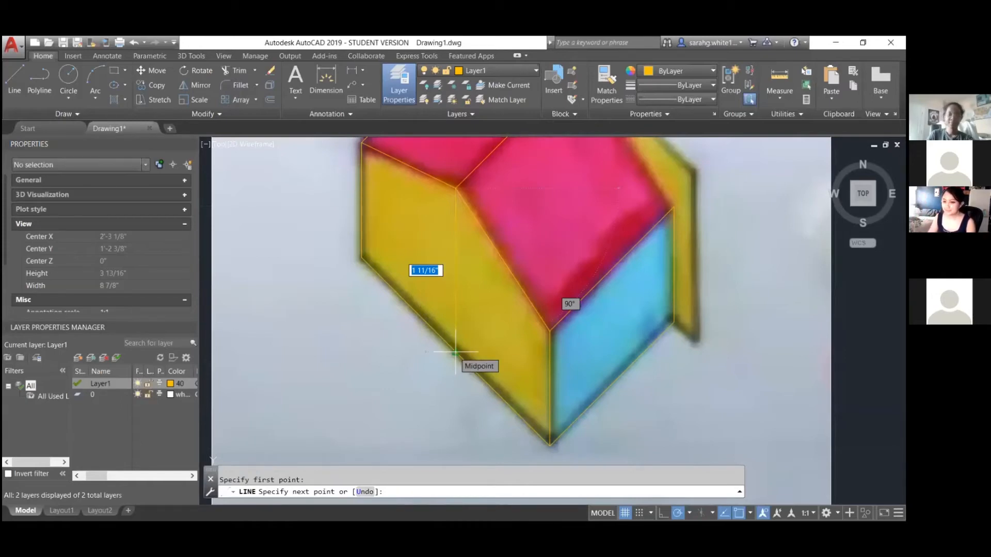
pyautogui.press('Escape')
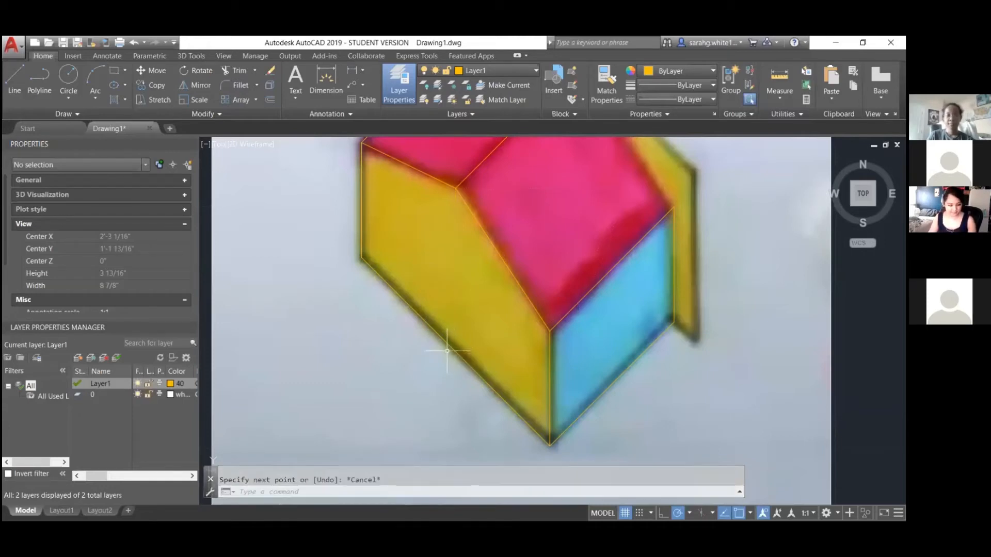
# - Draw a 7/16" line at 315° from the blue wall's outer bottom corner along the back wall's bottom edge
pyautogui.scroll(-1, 447, 351)
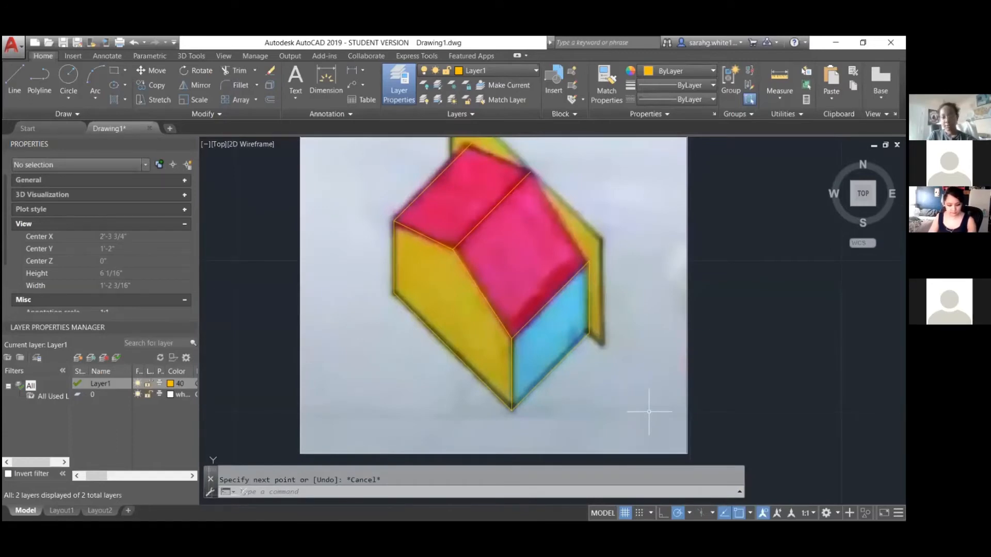
pyautogui.scroll(2, 593, 323)
pyautogui.press('Return')
pyautogui.click(581, 348)
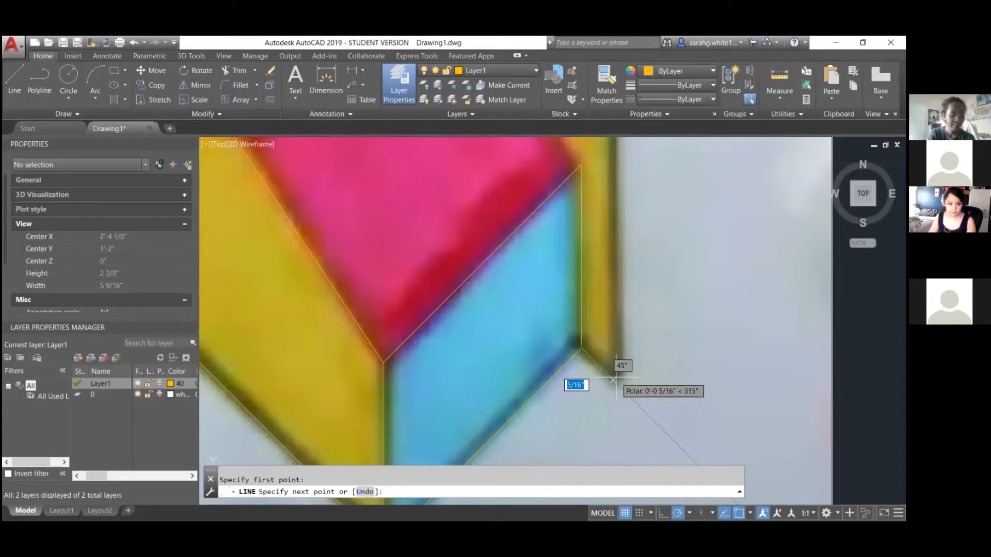
pyautogui.write('7/1')
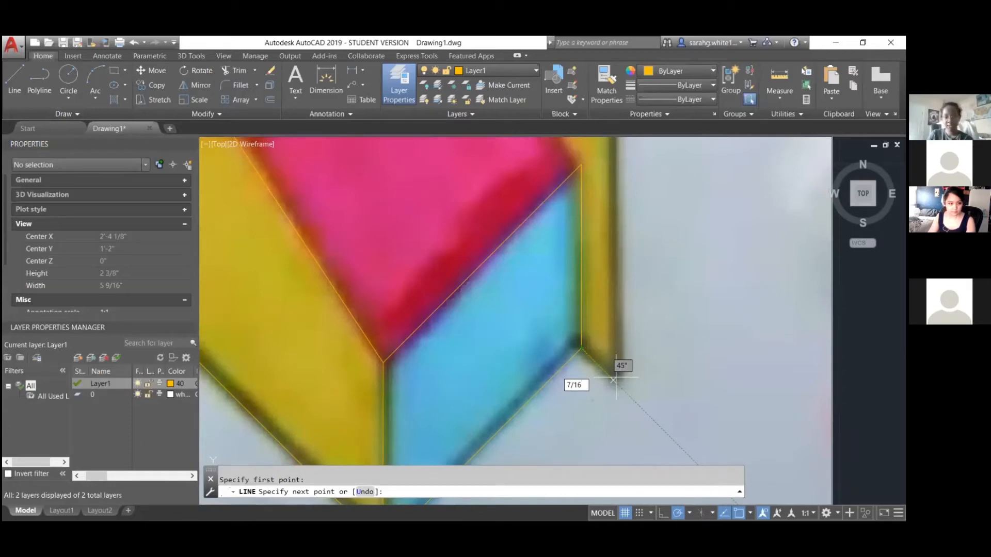
pyautogui.press('Return')
# - Continue with a 1-13/16" line straight up at 90° along the back wall's outer edge
pyautogui.scroll(-1, 622, 385)
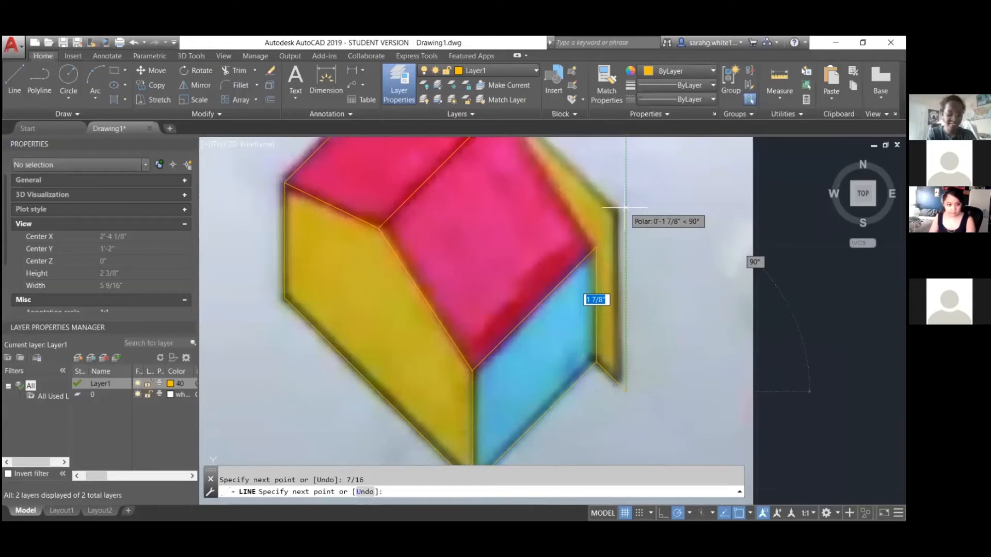
pyautogui.write('1-')
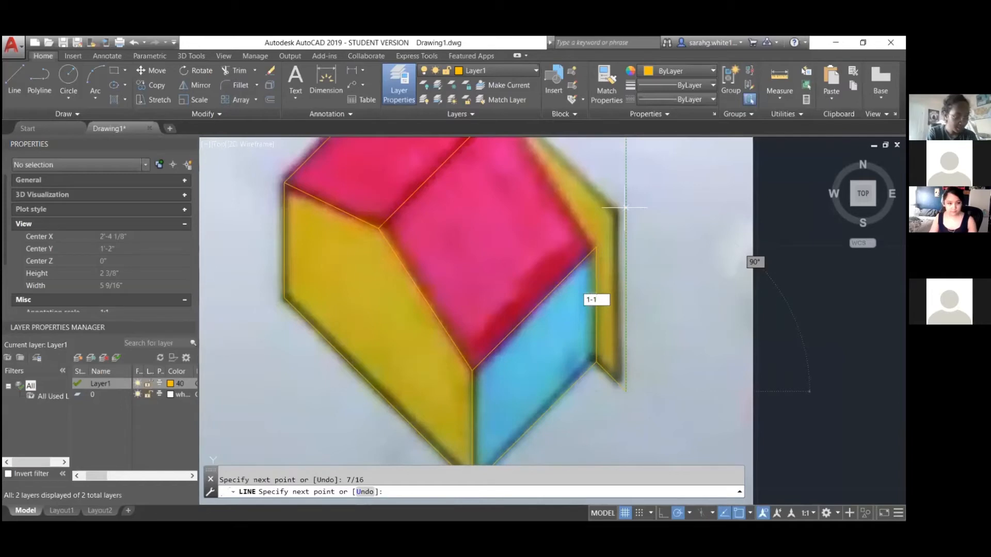
pyautogui.write('13/1')
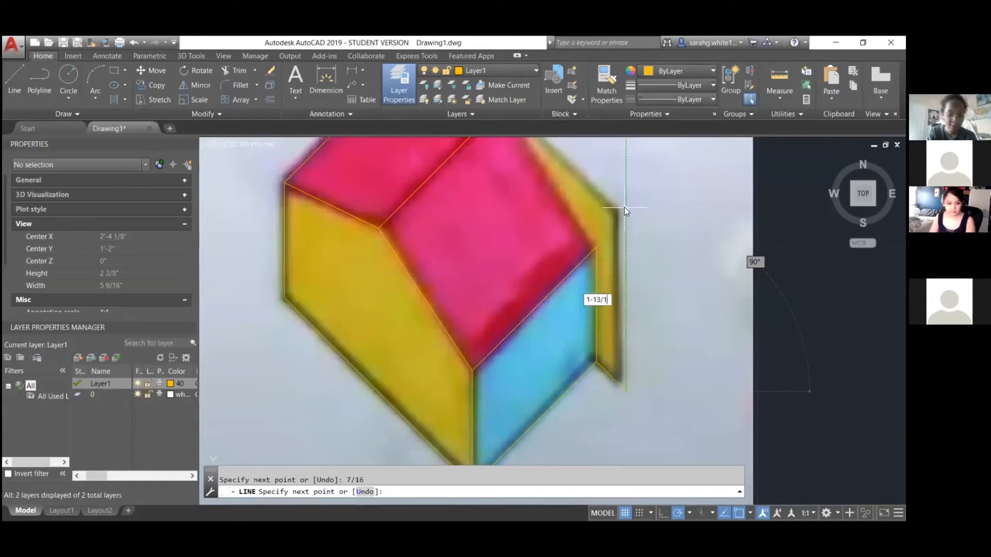
pyautogui.write('6')
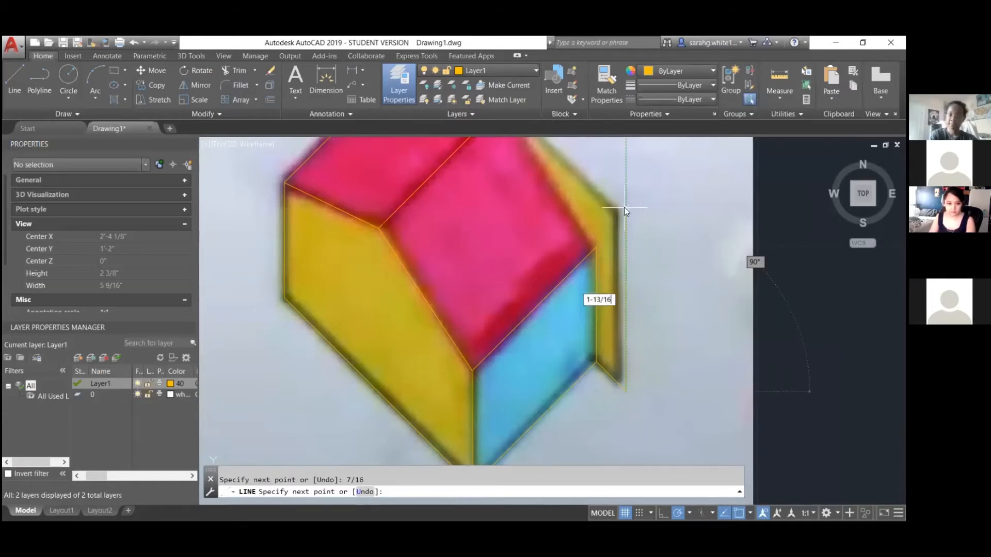
pyautogui.press('Return')
# - Continue with a 3-11/16" line at 135° along the back wall's sloping top edge and end the line
pyautogui.scroll(-3, 624, 206)
pyautogui.scroll(4, 593, 166)
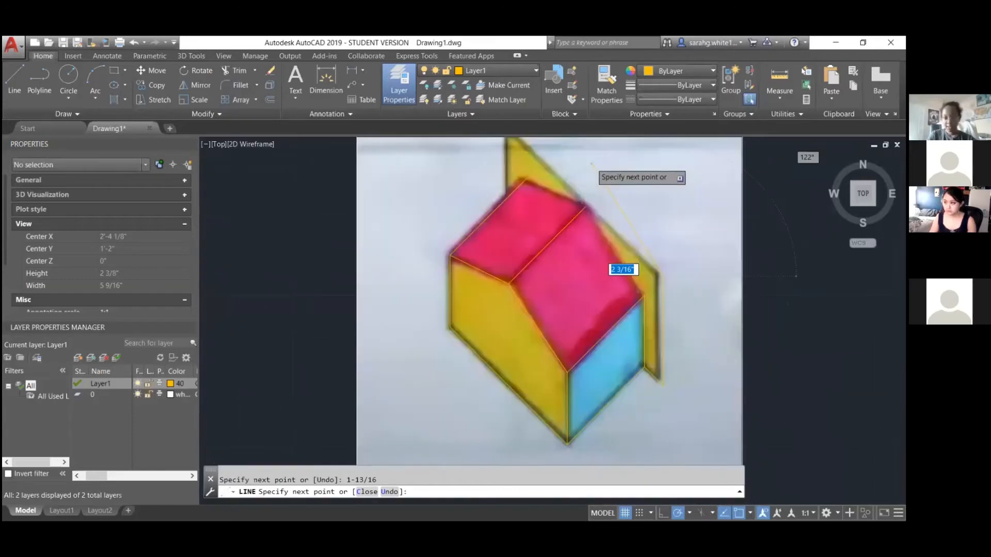
pyautogui.scroll(2, 591, 165)
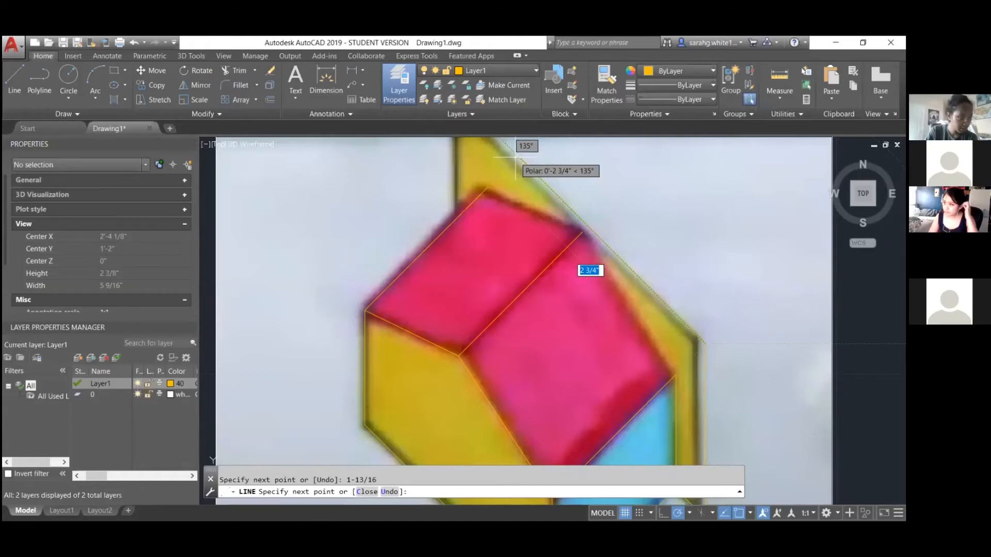
pyautogui.scroll(-7, 515, 155)
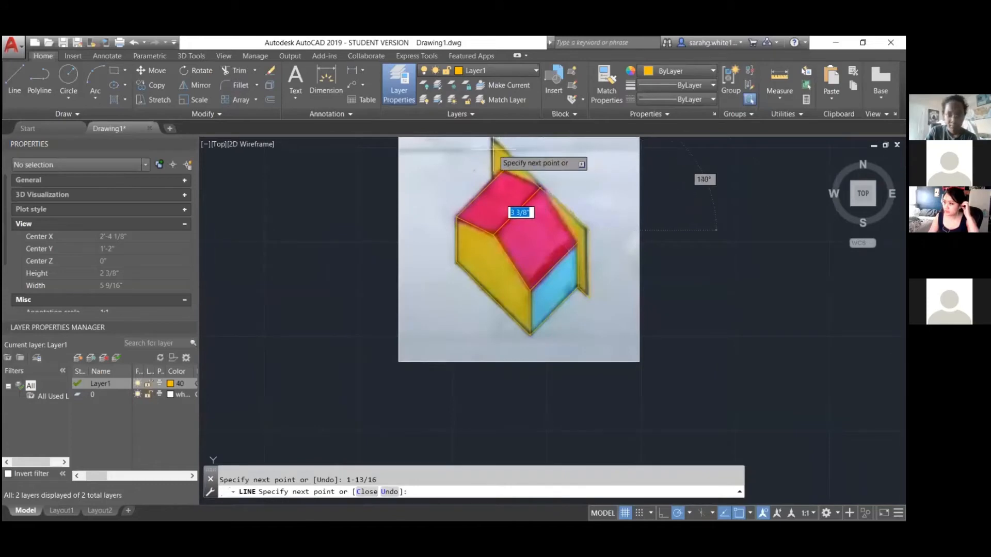
pyautogui.scroll(-6, 494, 153)
pyautogui.scroll(10, 494, 153)
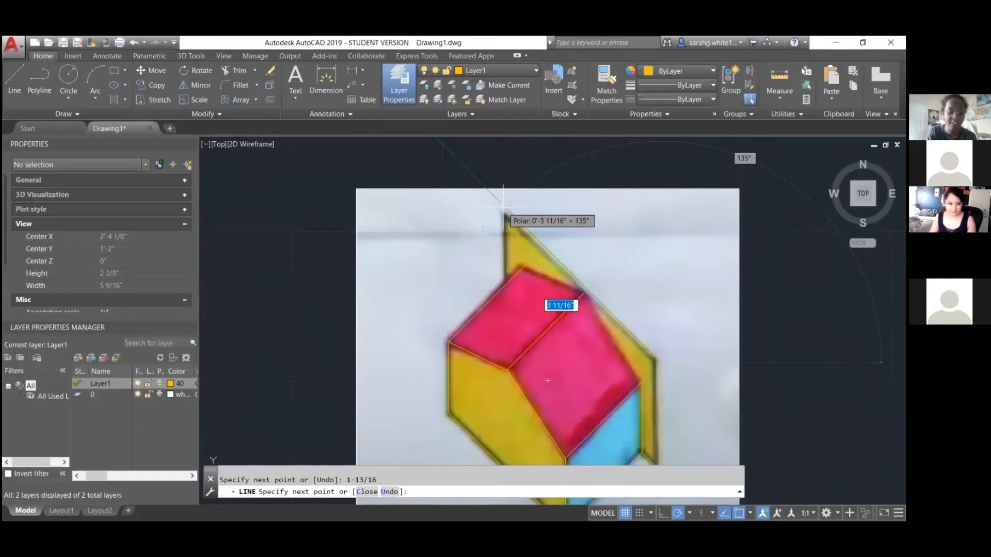
pyautogui.write('3-11')
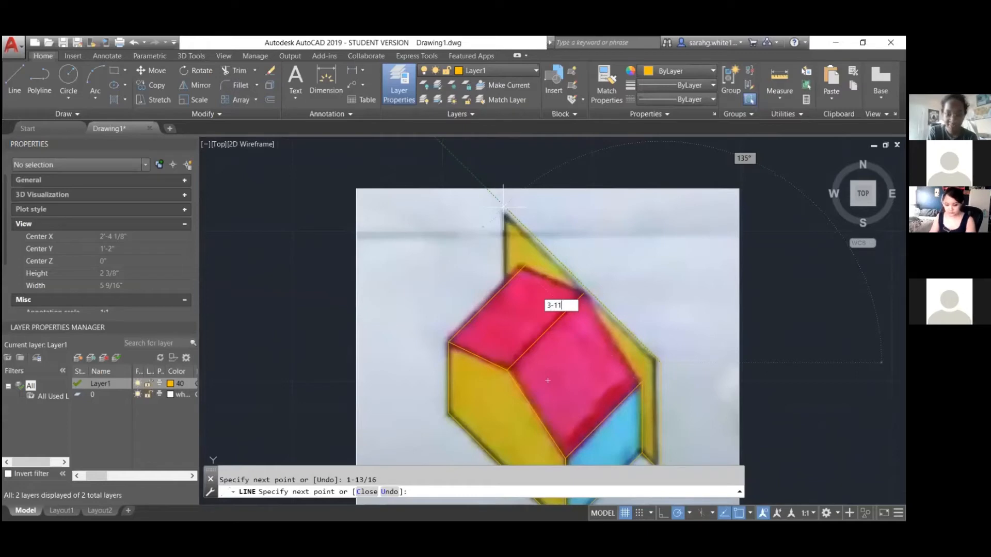
pyautogui.write('/16')
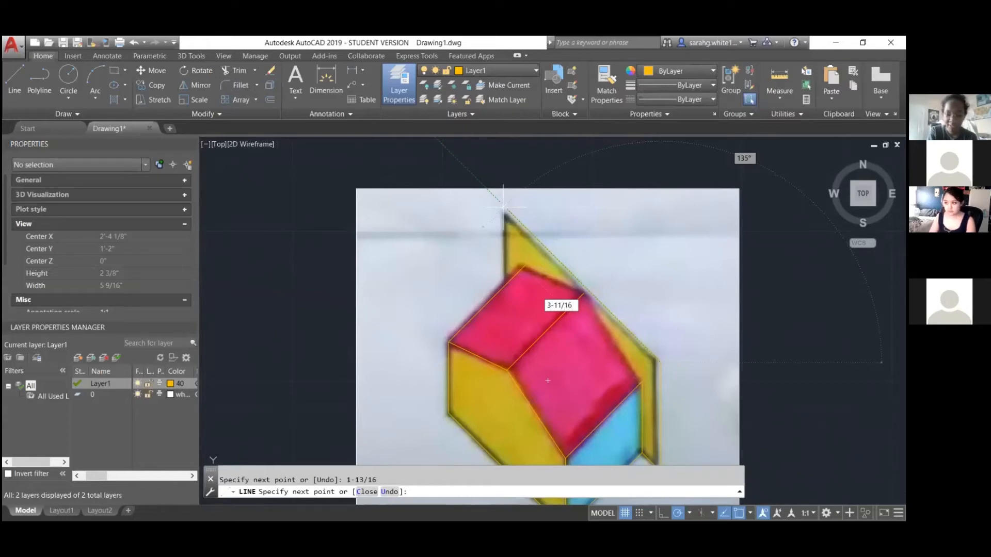
pyautogui.press('Return')
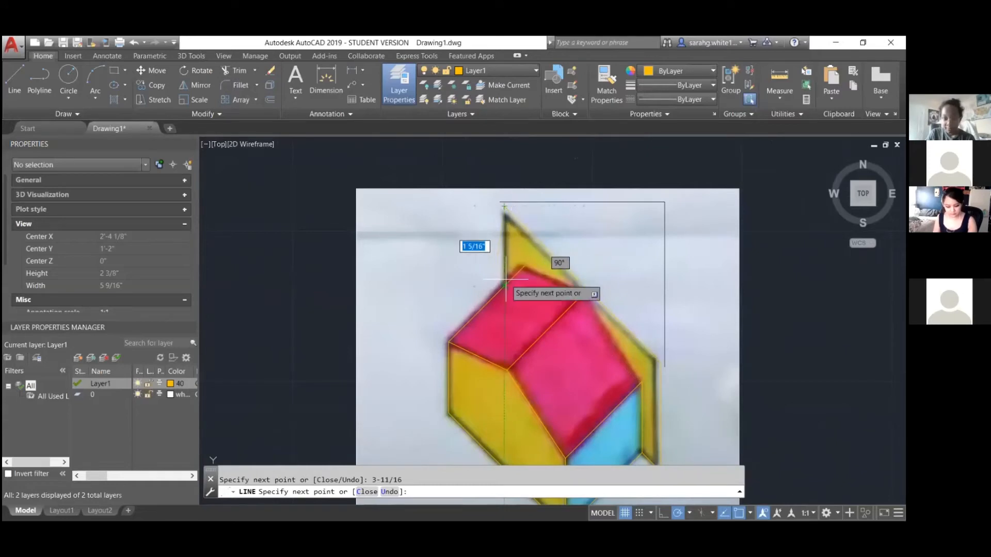
pyautogui.press('Return')
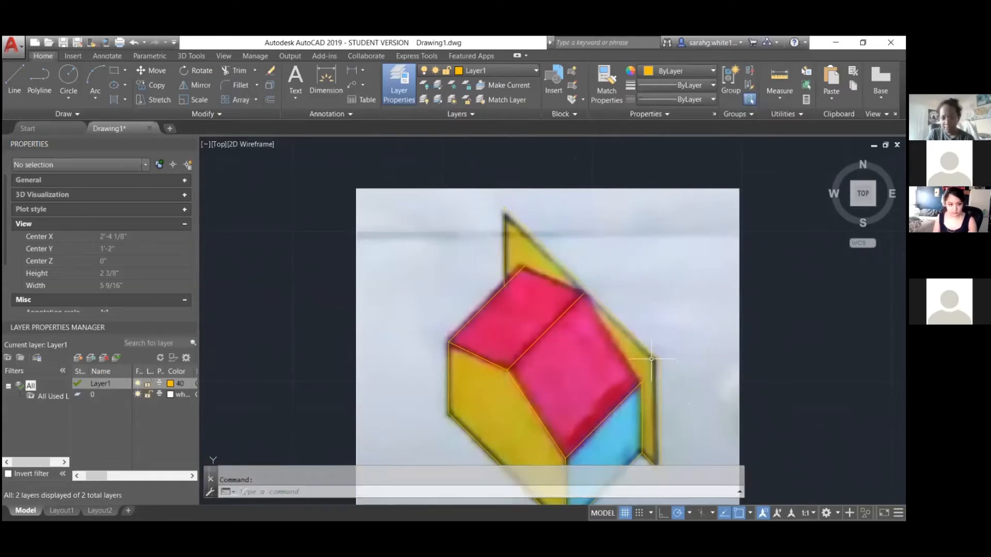
# - Check the length of the back wall's sloping top edge at 135° with a temporary line from its lower end
pyautogui.press('Return')
pyautogui.click(658, 363)
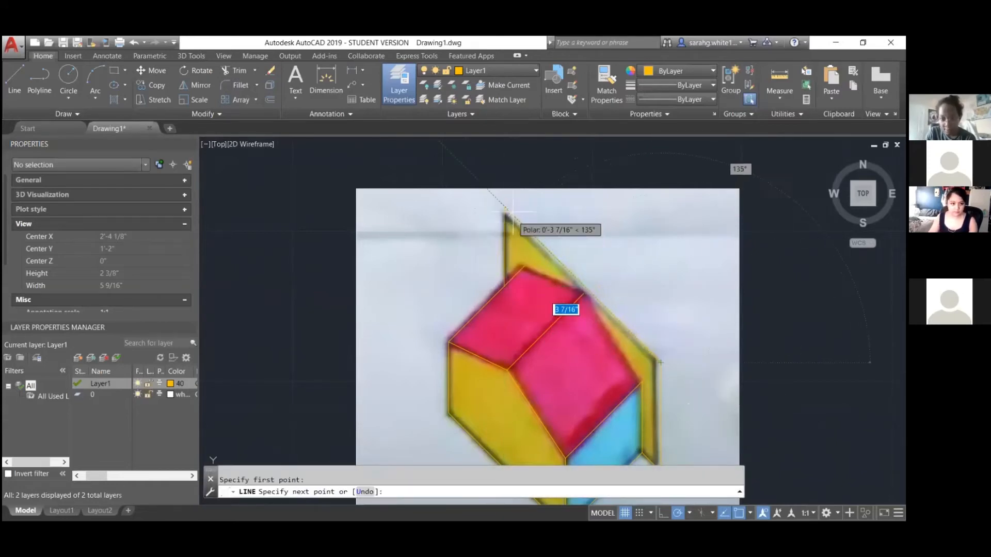
pyautogui.press('Escape')
# - Examine the traced lines against the whole house reference image
pyautogui.scroll(-4, 513, 209)
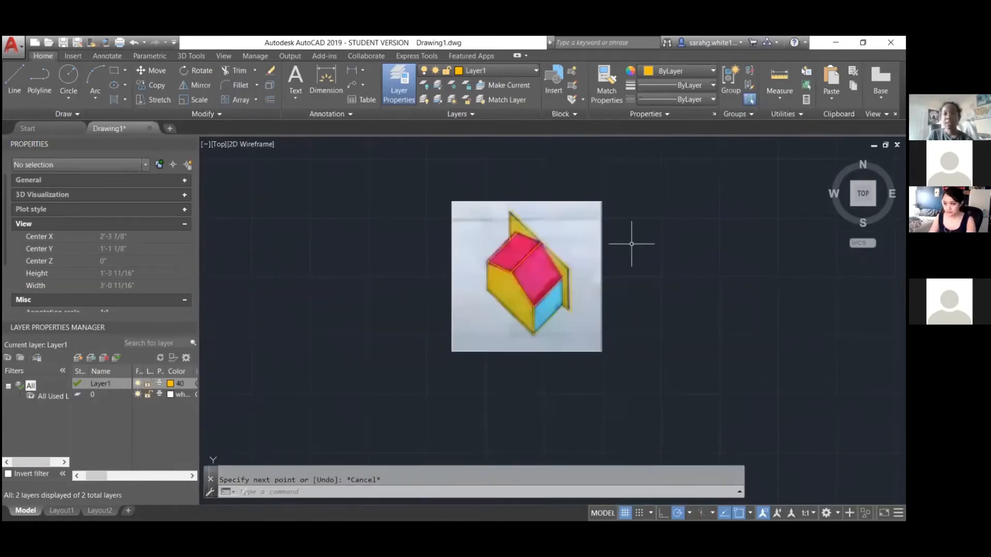
pyautogui.scroll(2, 636, 240)
pyautogui.scroll(2, 506, 250)
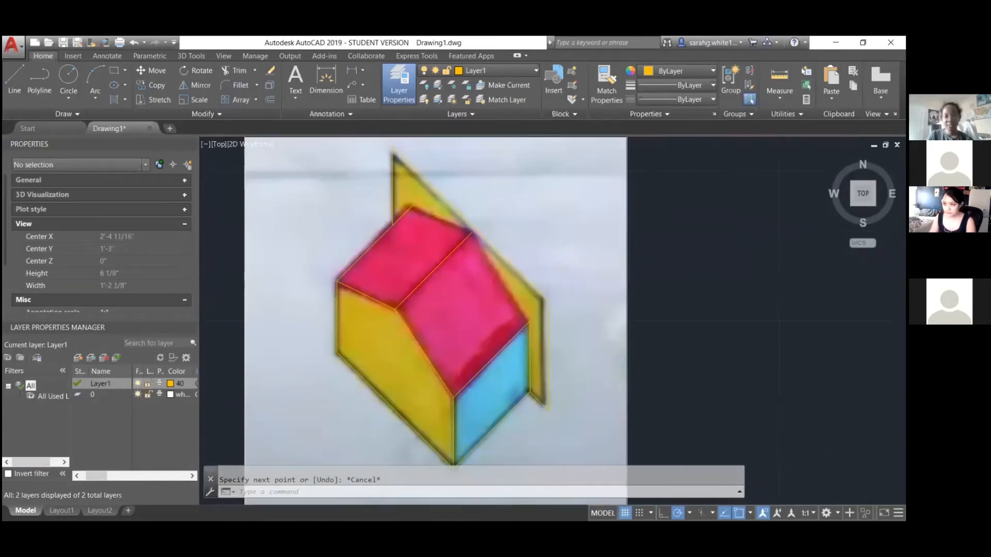
pyautogui.scroll(-2, 495, 250)
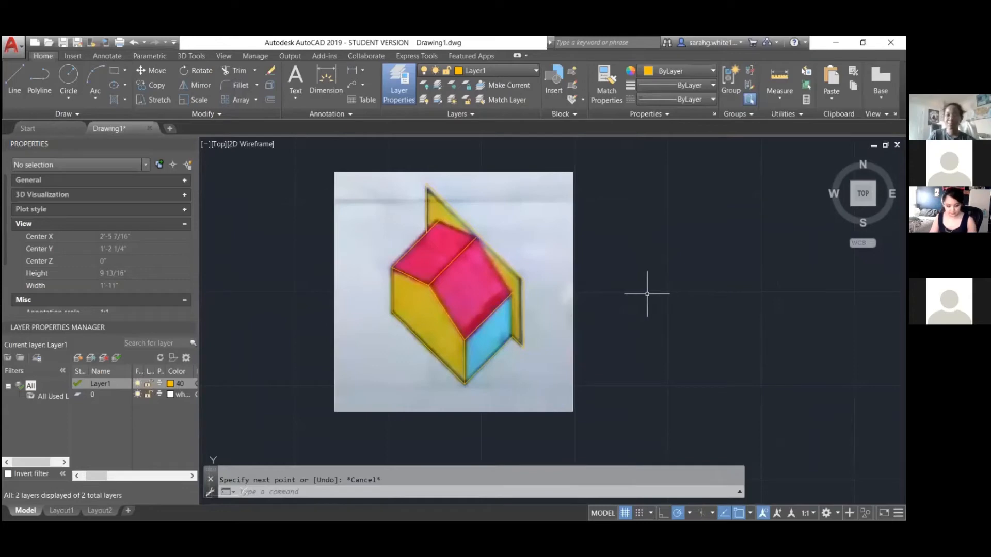
pyautogui.moveTo(649, 284)
pyautogui.mouseDown(button='middle')
pyautogui.moveTo(778, 266)
pyautogui.moveTo(698, 277)
pyautogui.moveTo(774, 248)
pyautogui.moveTo(582, 277)
pyautogui.moveTo(688, 264)
pyautogui.mouseUp(button='middle')
pyautogui.scroll(-4, 555, 257)
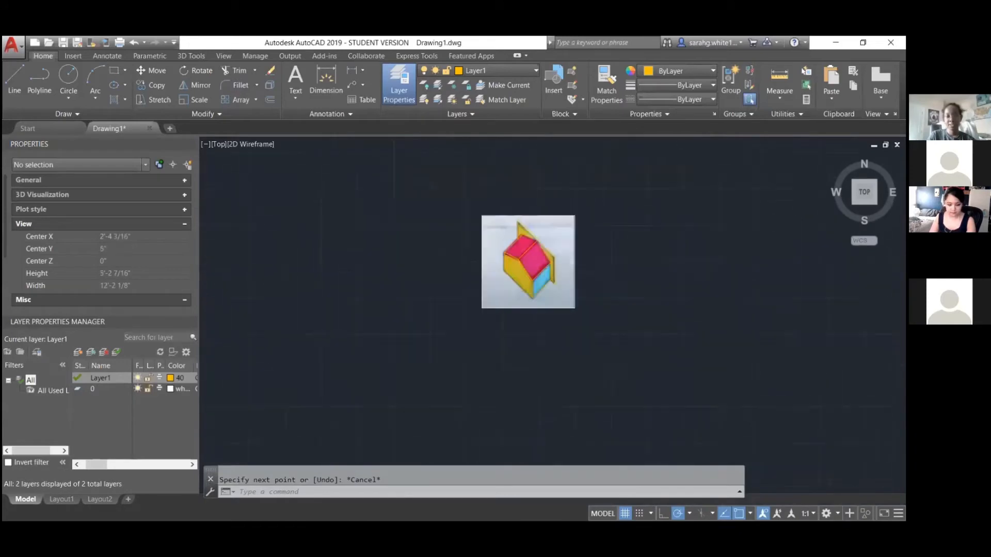
pyautogui.scroll(-4, 552, 257)
pyautogui.scroll(6, 550, 256)
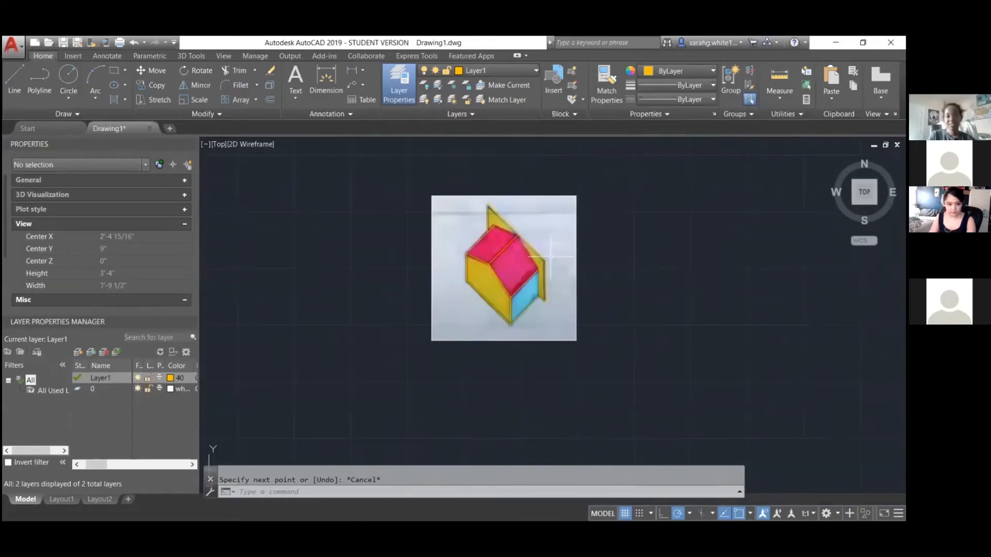
pyautogui.scroll(5, 514, 219)
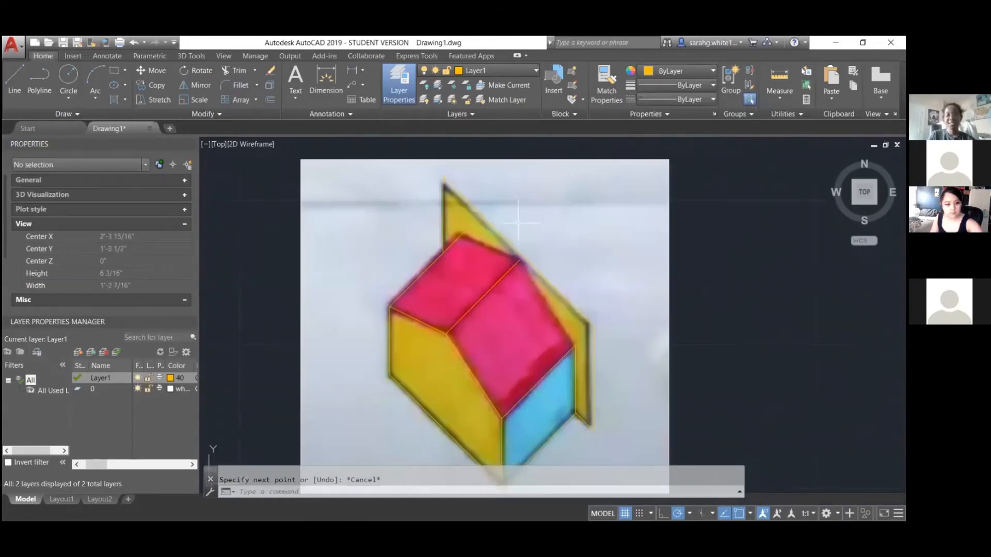
# - Trace the roof's back edges with lines from the blue wall's upper outer corner through the ridge's upper end to the roof's far corner
pyautogui.moveTo(720, 275)
pyautogui.mouseDown(button='middle')
pyautogui.moveTo(681, 216)
pyautogui.moveTo(681, 232)
pyautogui.moveTo(694, 232)
pyautogui.mouseUp(button='middle')
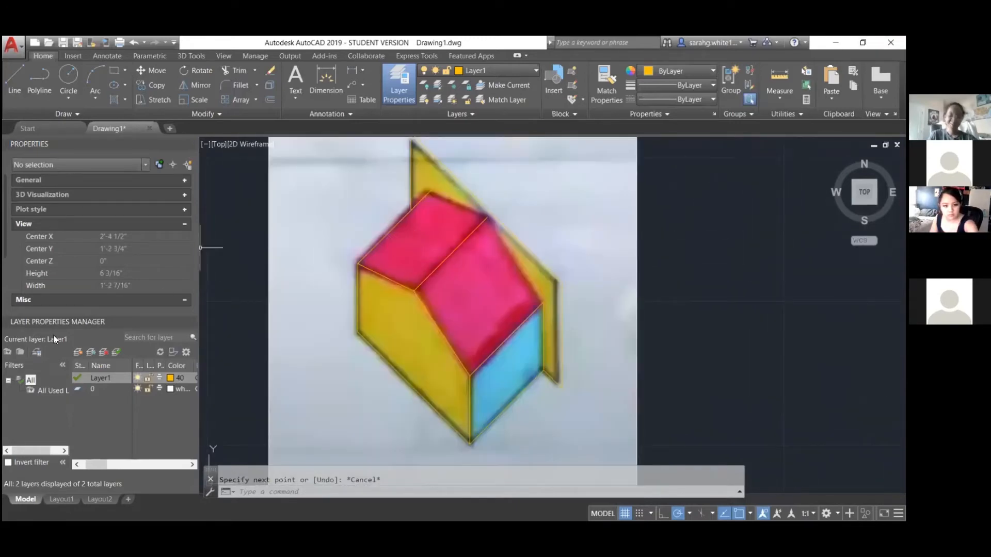
pyautogui.write('l')
pyautogui.press('Return')
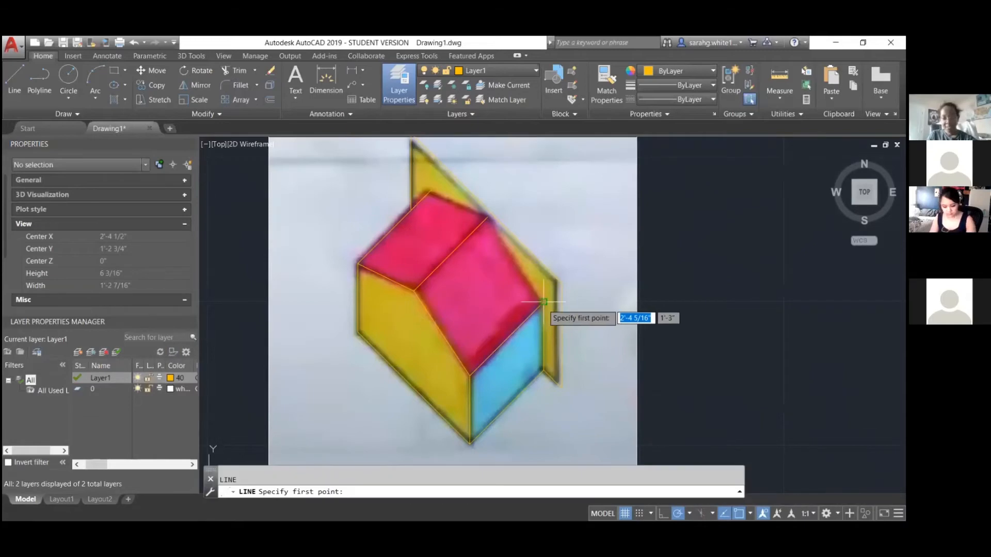
pyautogui.click(542, 303)
pyautogui.click(488, 217)
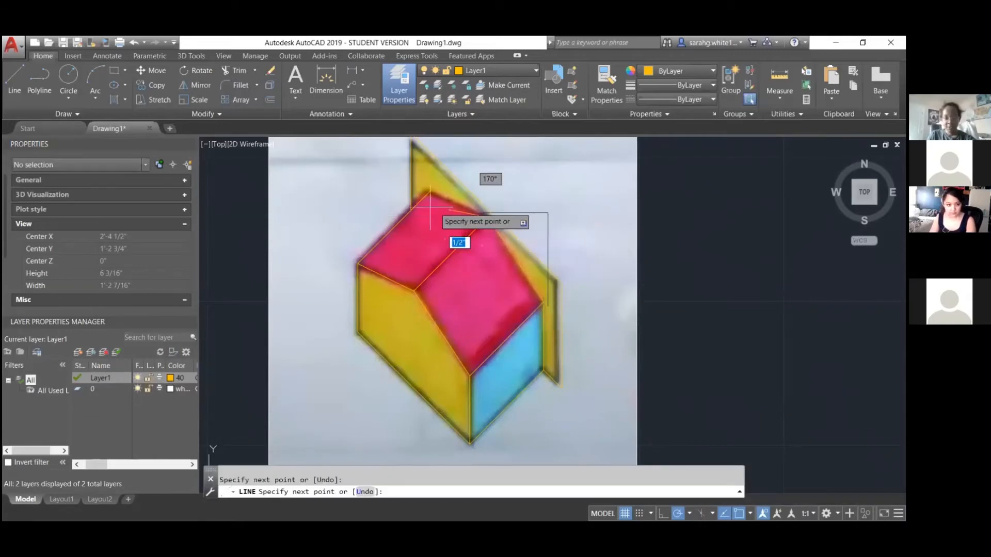
pyautogui.click(431, 191)
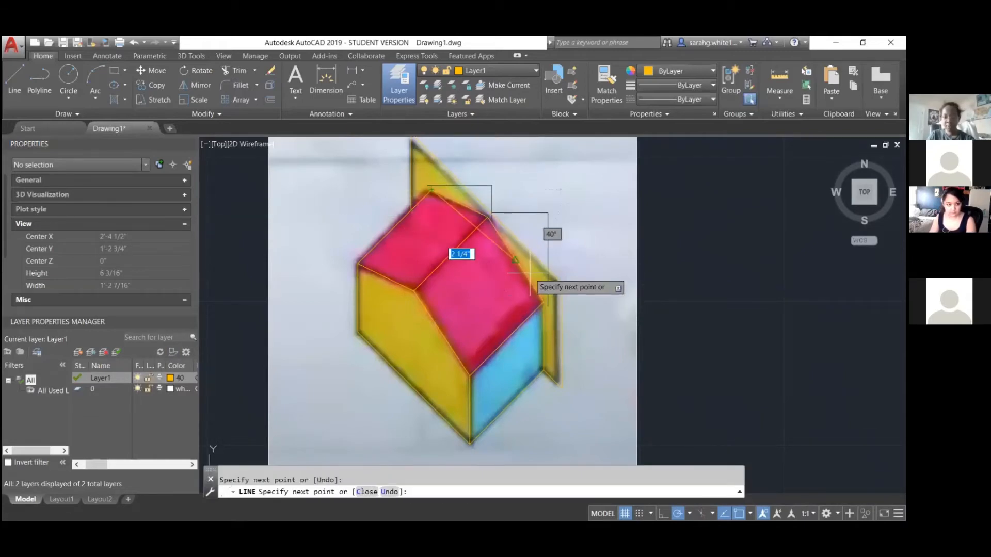
pyautogui.press('Return')
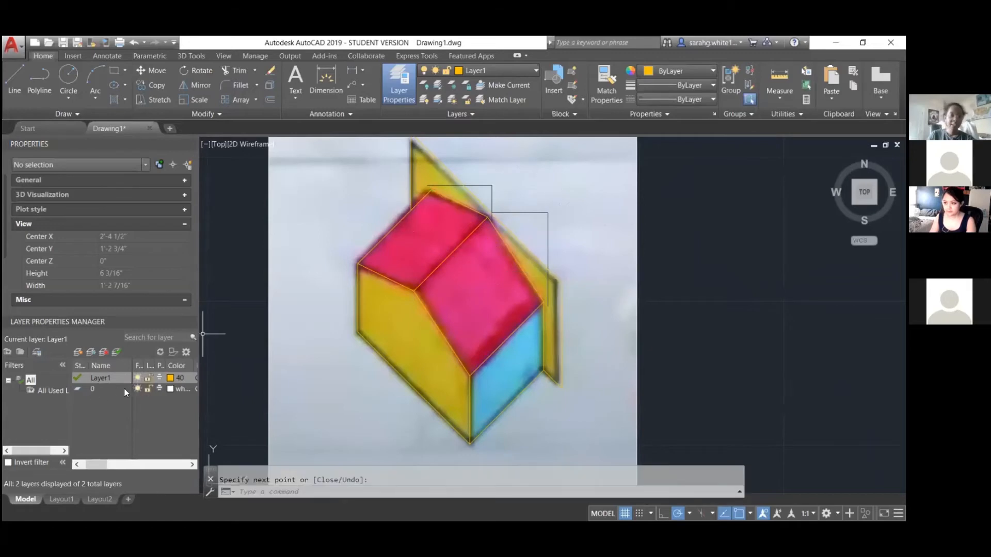
# - Turn off layer 0 to hide the reference image behind the traced lines
pyautogui.moveTo(104, 463); pyautogui.dragTo(88, 463)
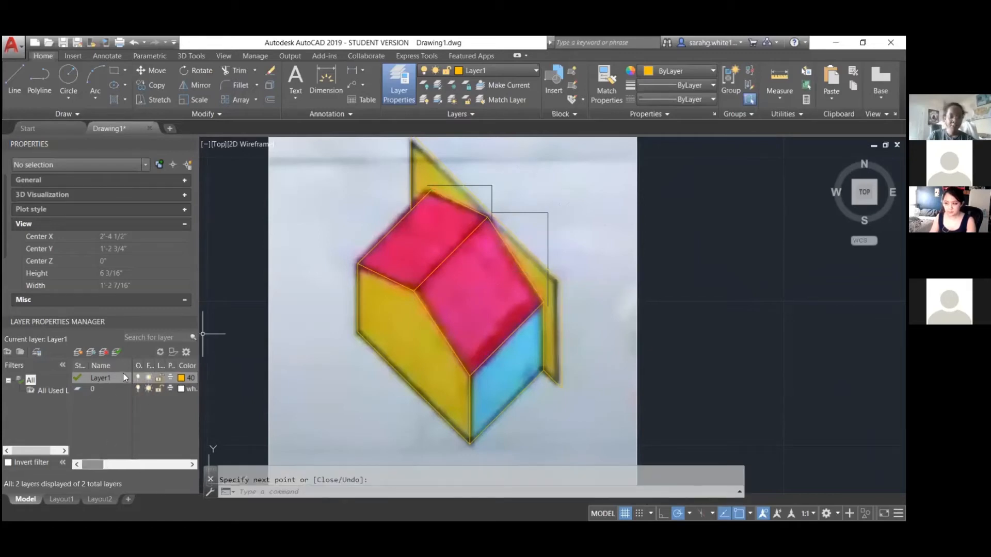
pyautogui.click(103, 389)
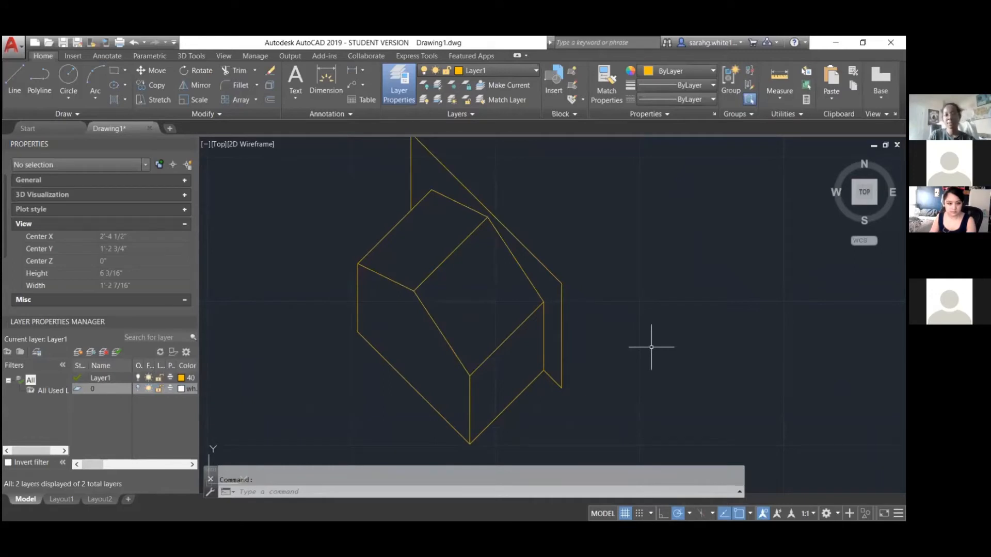
pyautogui.scroll(-2, 638, 338)
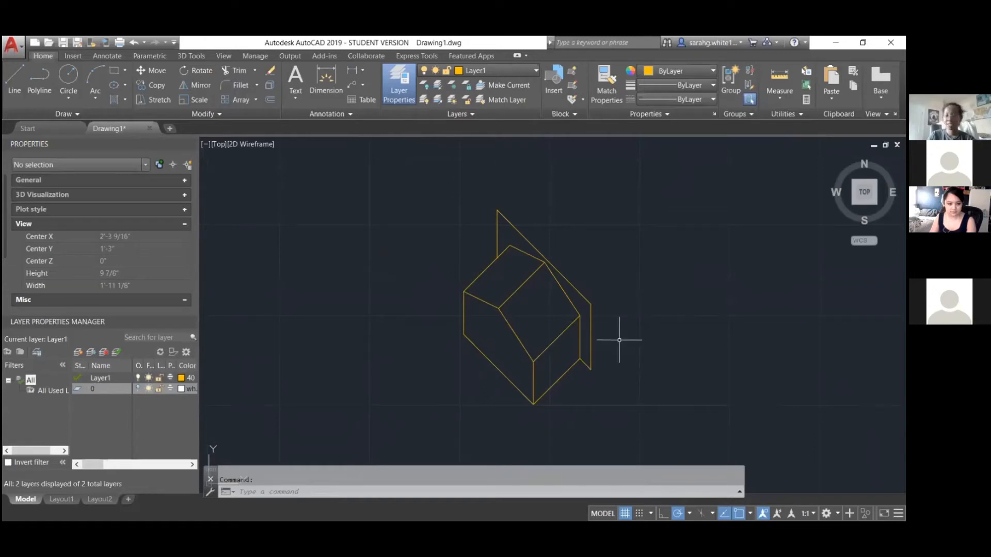
pyautogui.scroll(-2, 614, 380)
pyautogui.scroll(2, 666, 377)
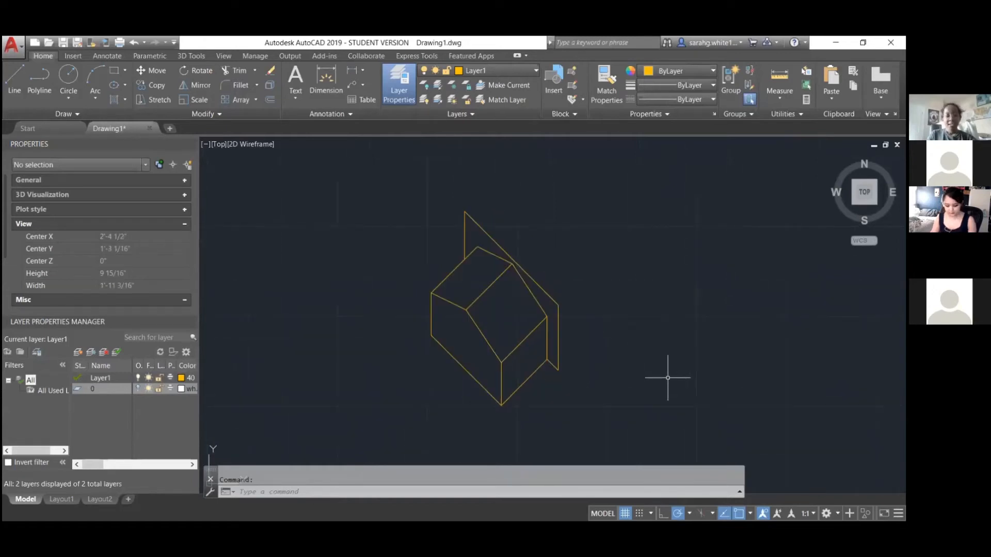
# - Add a new layer and set its color to light gray, index 9
pyautogui.click(78, 352)
pyautogui.click(181, 400)
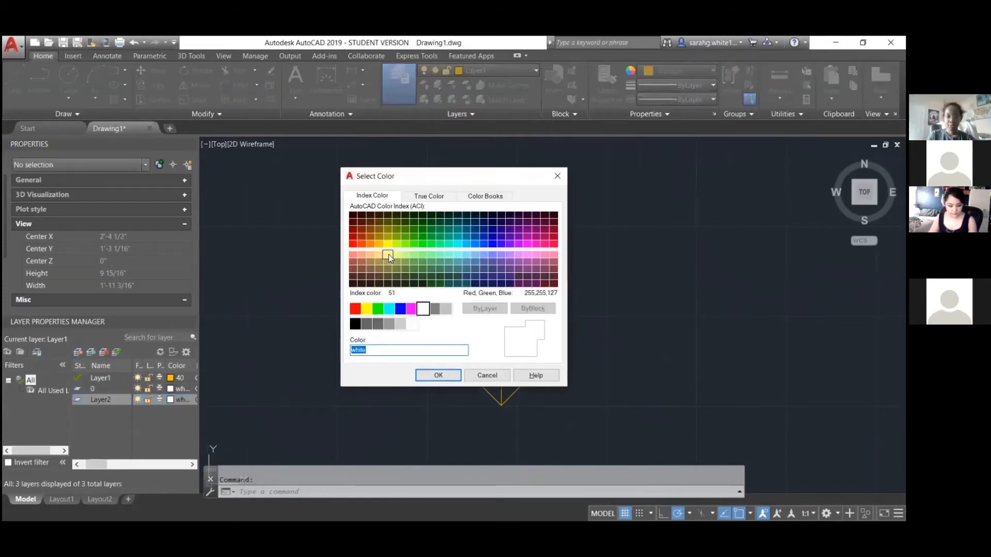
pyautogui.click(388, 254)
pyautogui.click(379, 255)
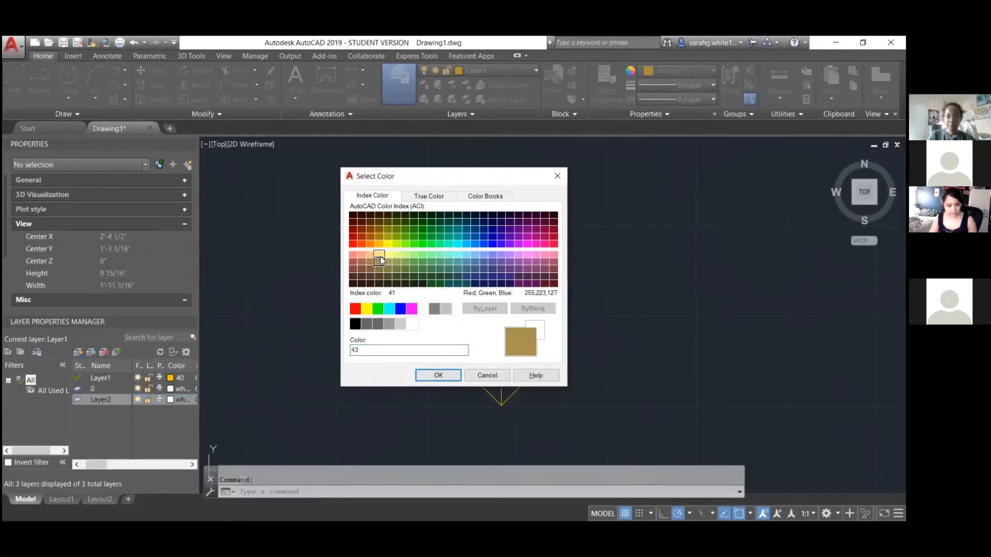
pyautogui.click(446, 309)
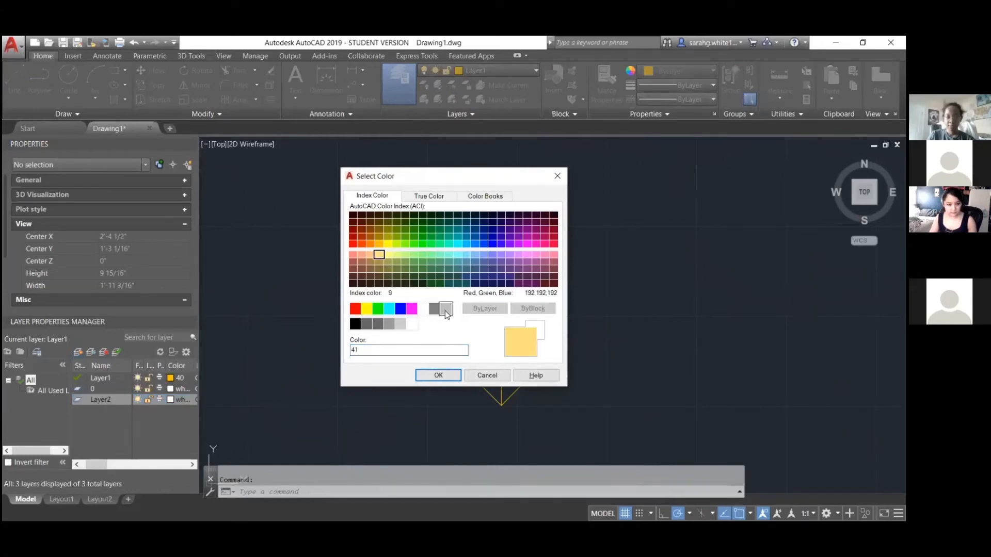
pyautogui.click(438, 375)
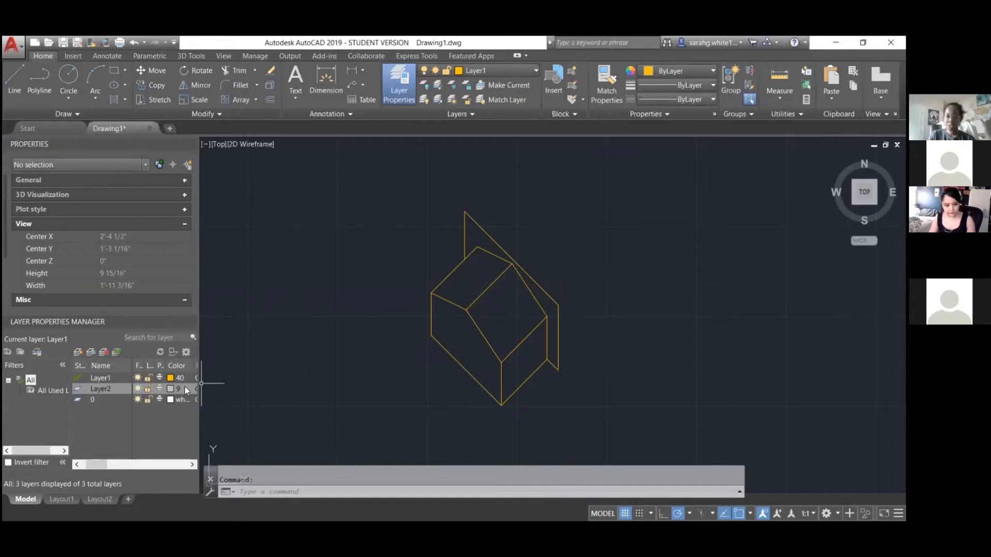
# - Make Layer2 the current layer
pyautogui.doubleClick(76, 389)
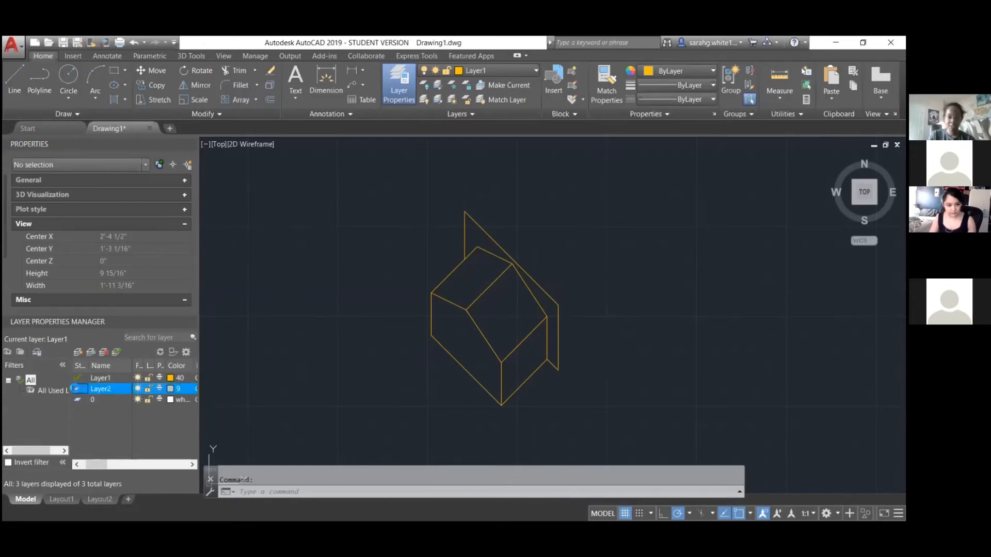
pyautogui.click(436, 273)
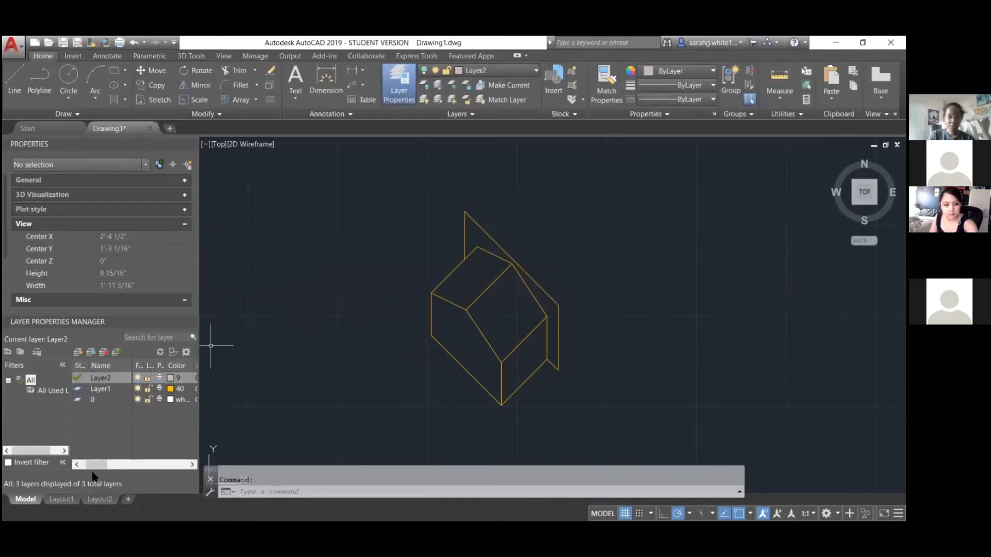
pyautogui.click(136, 378)
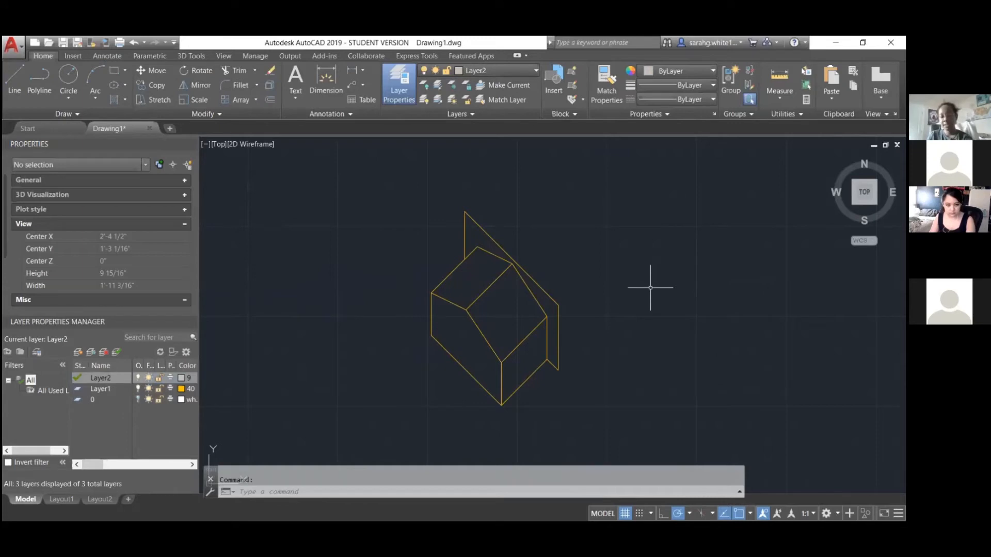
# - Draw a long projection line at about 45° up and outward from the back wall's lower outer corner
pyautogui.write('l')
pyautogui.press('Return')
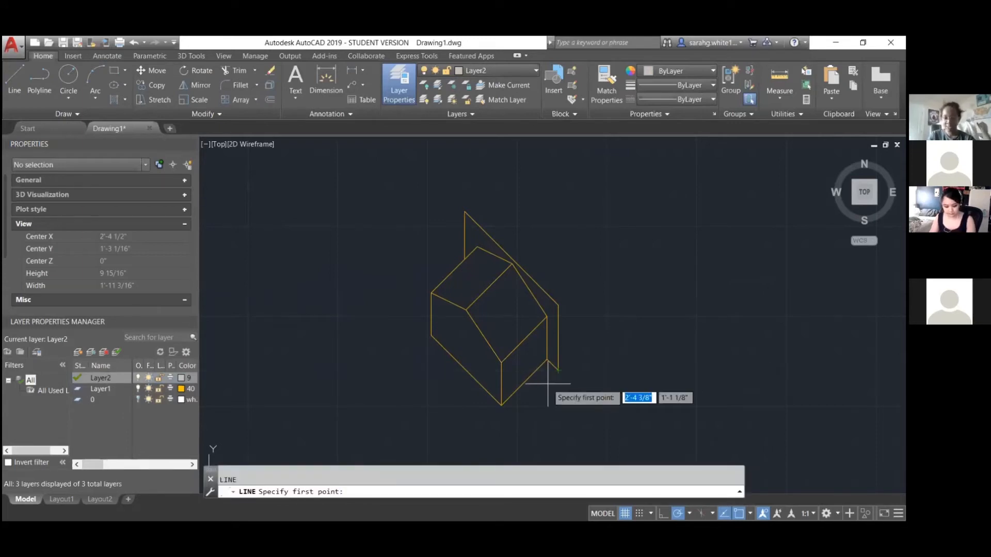
pyautogui.click(558, 370)
pyautogui.scroll(-4, 558, 370)
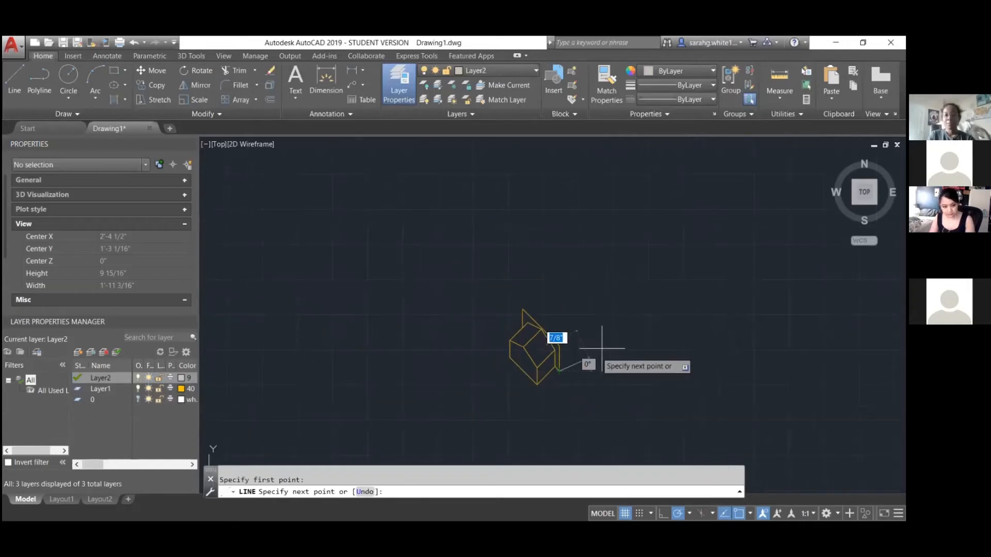
pyautogui.click(680, 250)
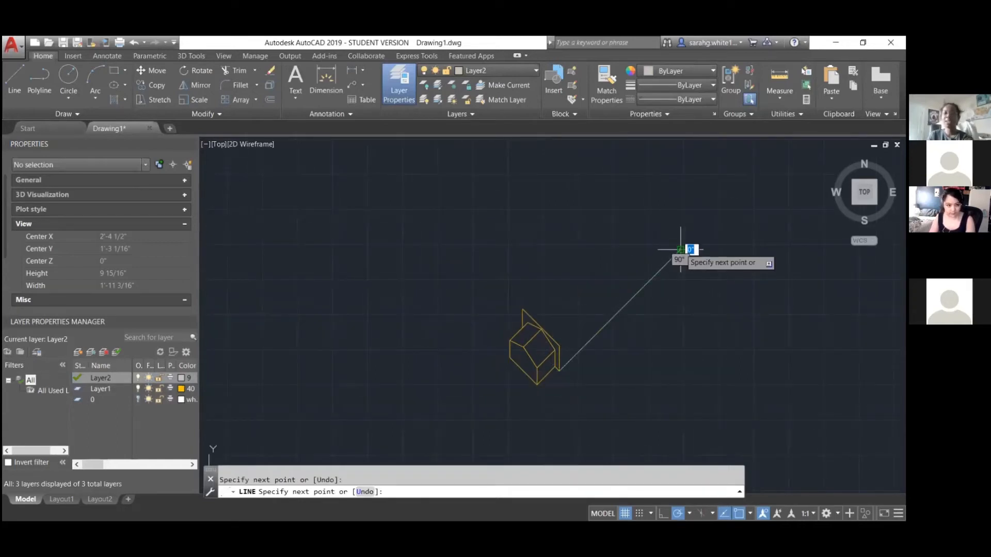
pyautogui.press('Return')
pyautogui.scroll(4, 575, 374)
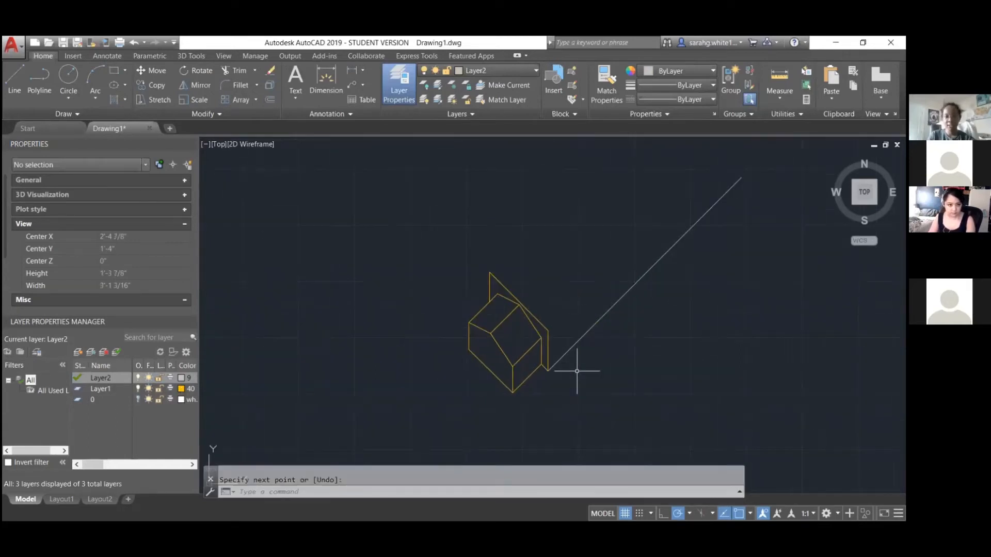
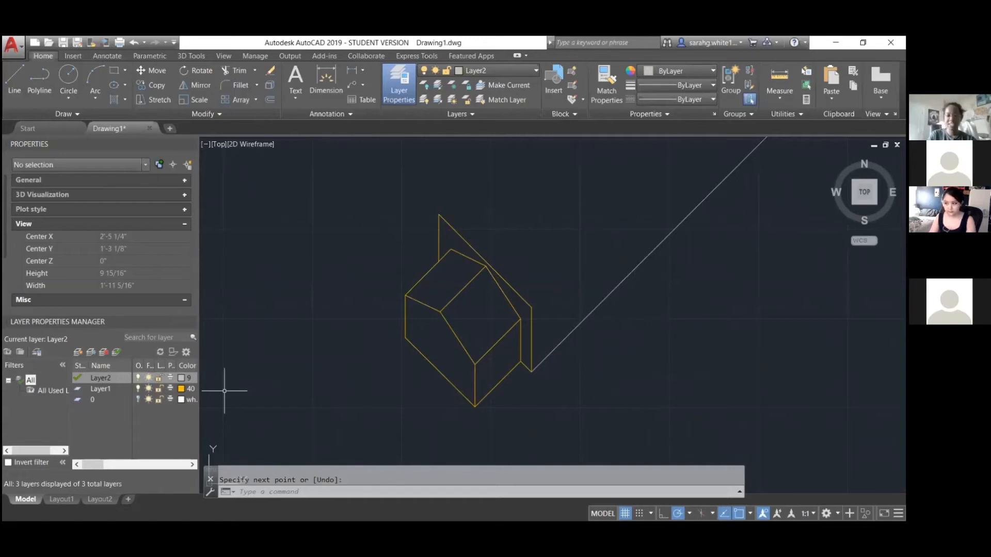
# - Copy the projection line from the back wall's lower outer corner to its upper outer corner and to its peak
pyautogui.click(649, 335)
pyautogui.click(586, 261)
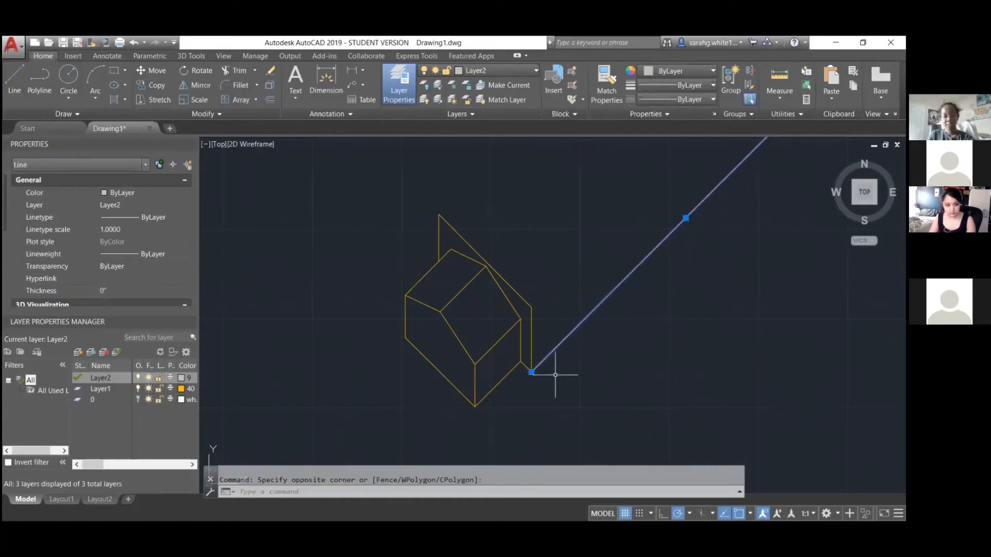
pyautogui.write('co')
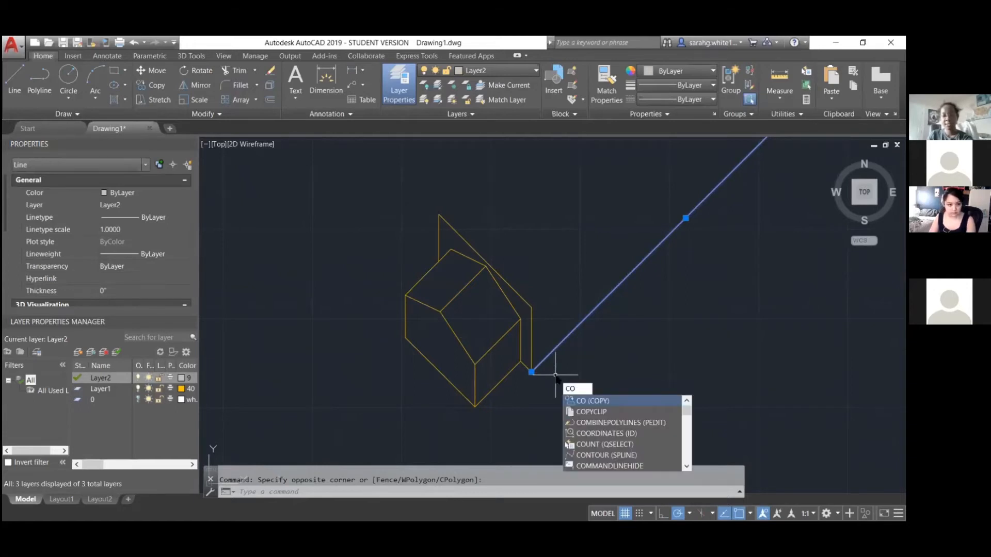
pyautogui.press('Return')
pyautogui.click(532, 372)
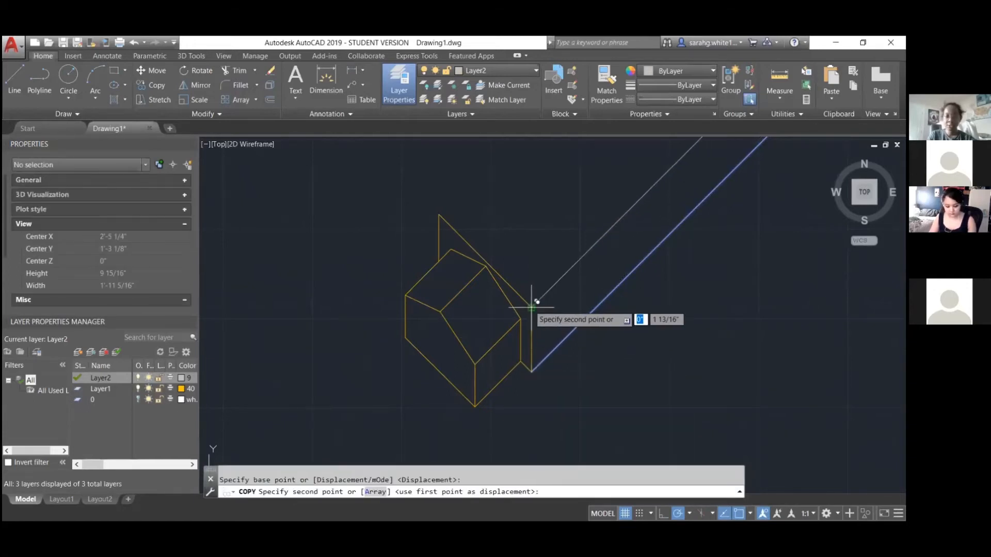
pyautogui.click(532, 308)
pyautogui.click(438, 214)
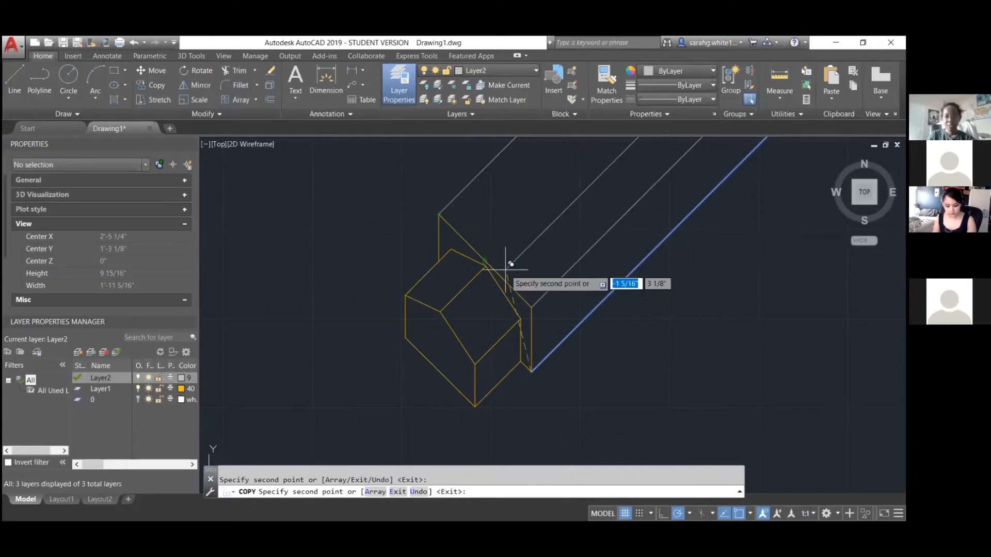
# - Place further copies at the roof's far corner, the ridge's upper end and the blue wall's upper outer corner, then end copying
pyautogui.scroll(4, 492, 269)
pyautogui.scroll(-4, 492, 269)
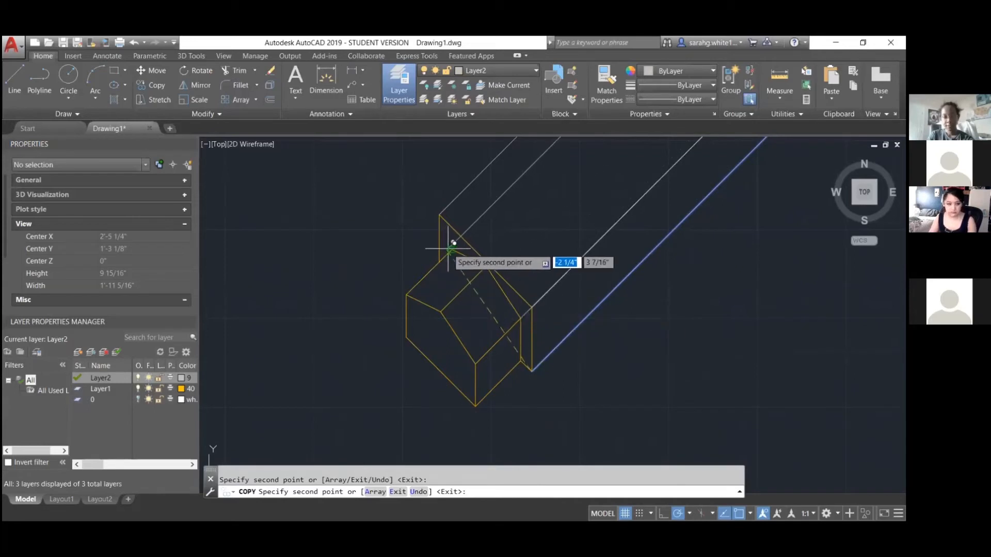
pyautogui.scroll(4, 485, 258)
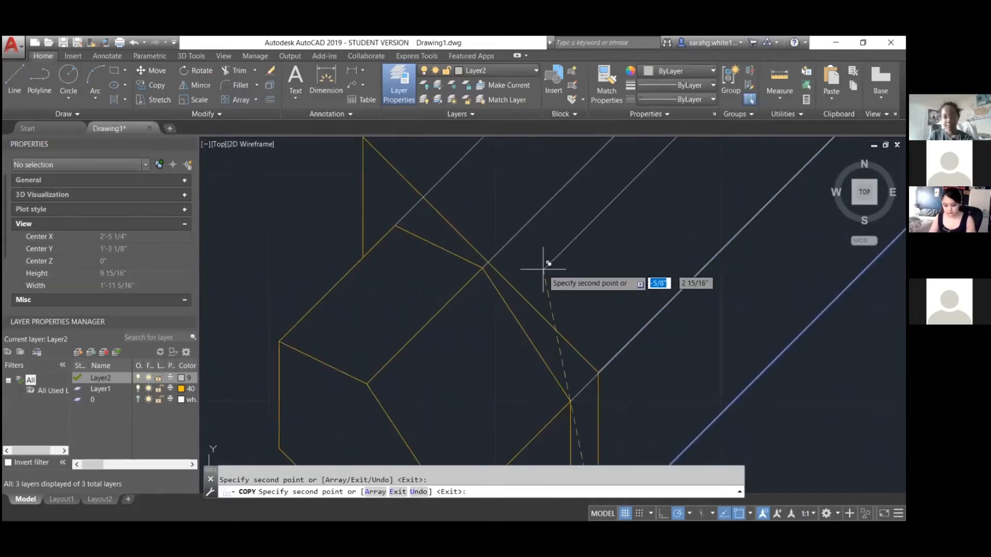
pyautogui.scroll(-5, 547, 268)
pyautogui.press('Escape')
pyautogui.scroll(-3, 573, 261)
pyautogui.scroll(2, 591, 242)
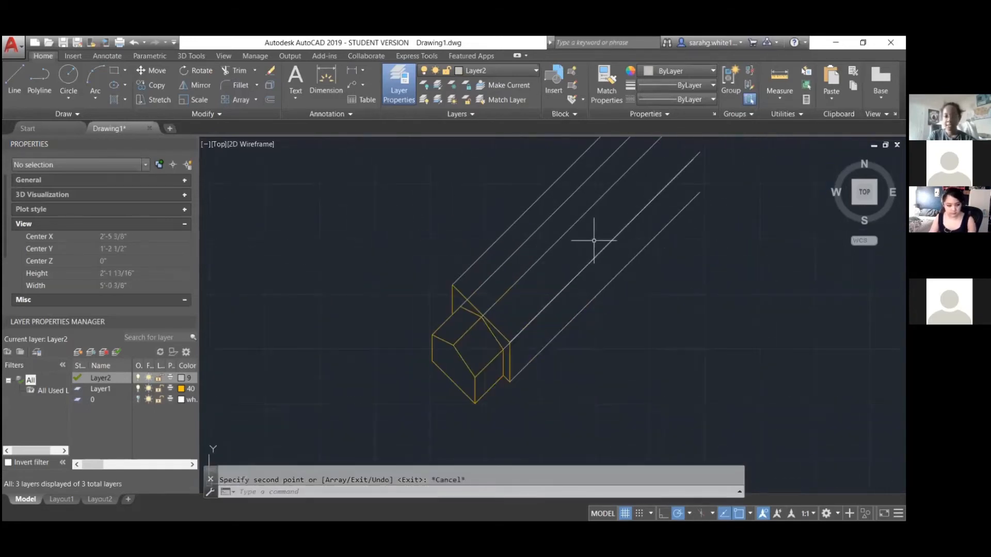
# - Erase one of the two overlapping projection lines that run from the walls' upper outer corners
pyautogui.scroll(4, 551, 321)
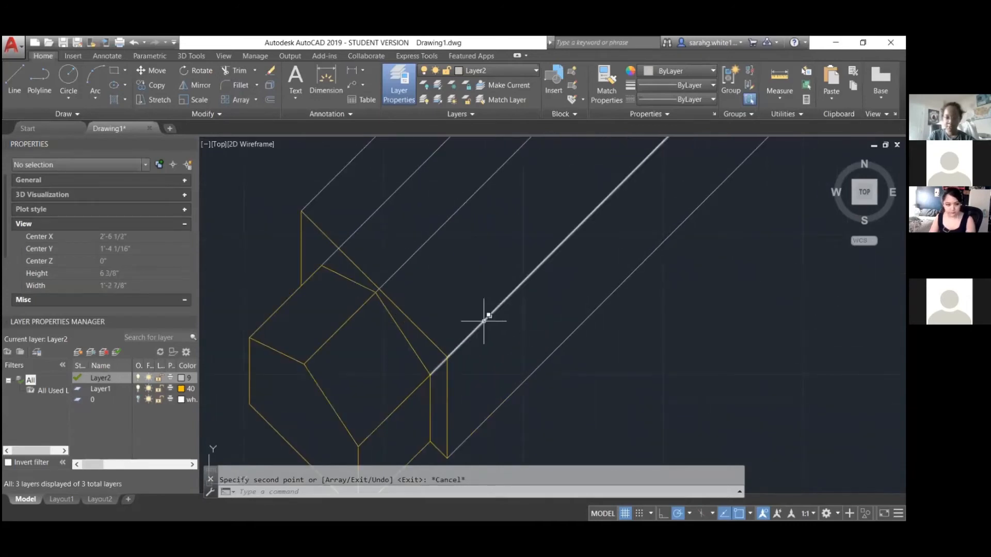
pyautogui.click(484, 320)
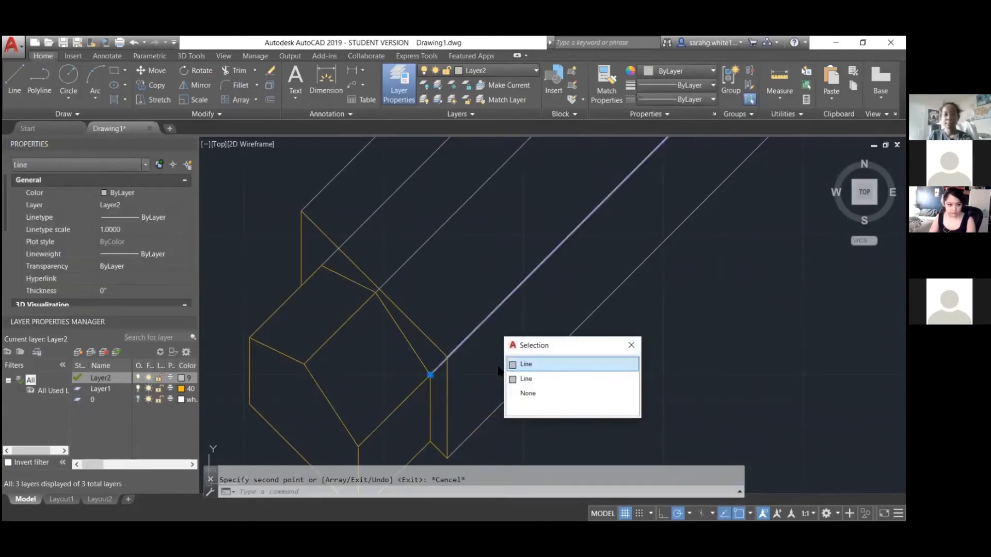
pyautogui.click(516, 365)
pyautogui.press('Delete')
pyautogui.scroll(-3, 516, 331)
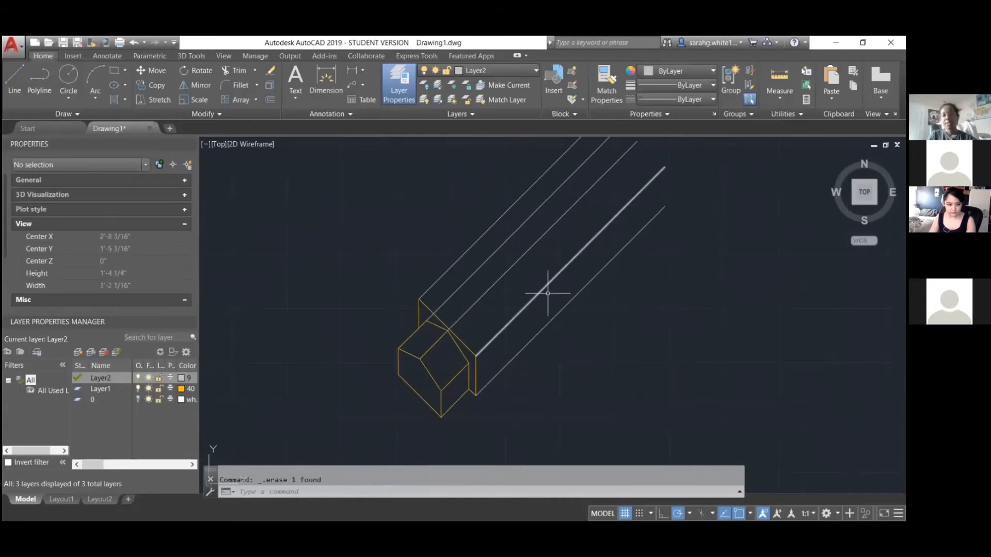
pyautogui.scroll(2, 548, 293)
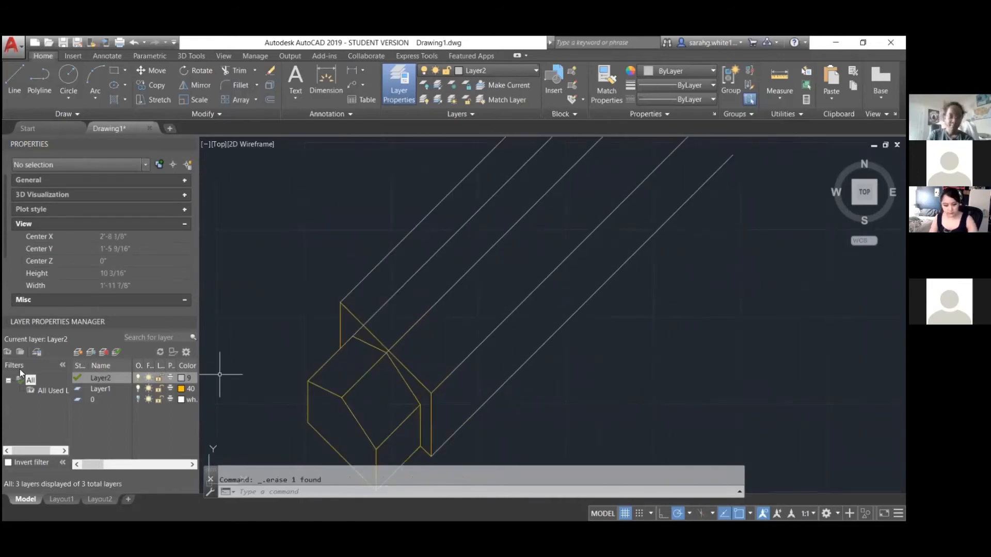
# - On Layer1, start a line 2-3/4 along the lowest projection line from the back wall's corner and run it vertically to the next projection line
pyautogui.doubleClick(77, 389)
pyautogui.scroll(-2, 451, 392)
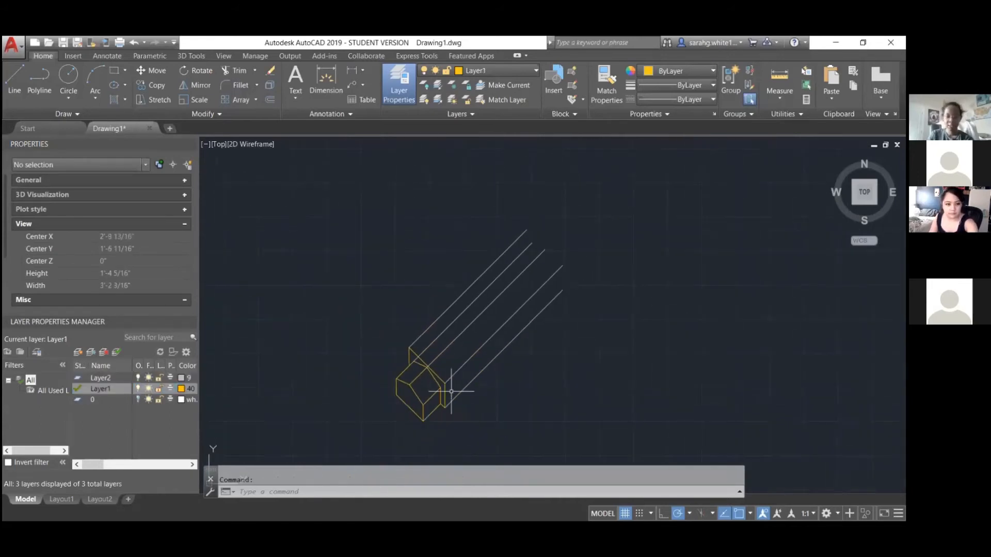
pyautogui.scroll(2, 451, 393)
pyautogui.write('l')
pyautogui.press('Return')
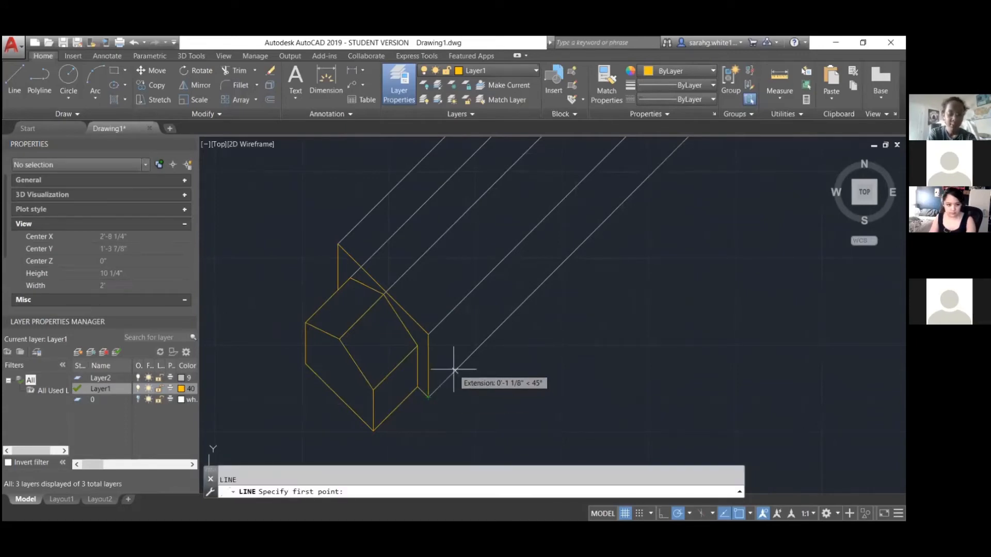
pyautogui.write('2-3/4')
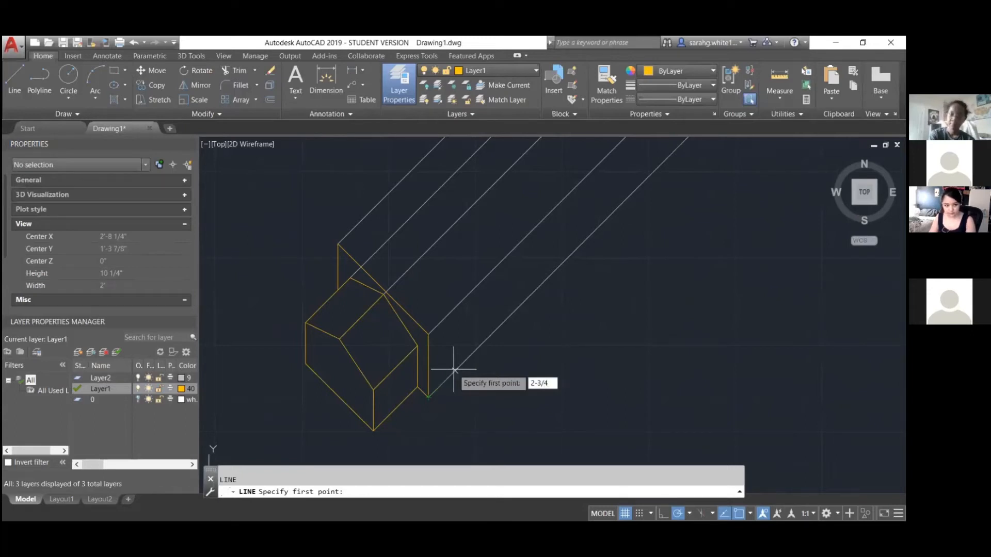
pyautogui.press('Return')
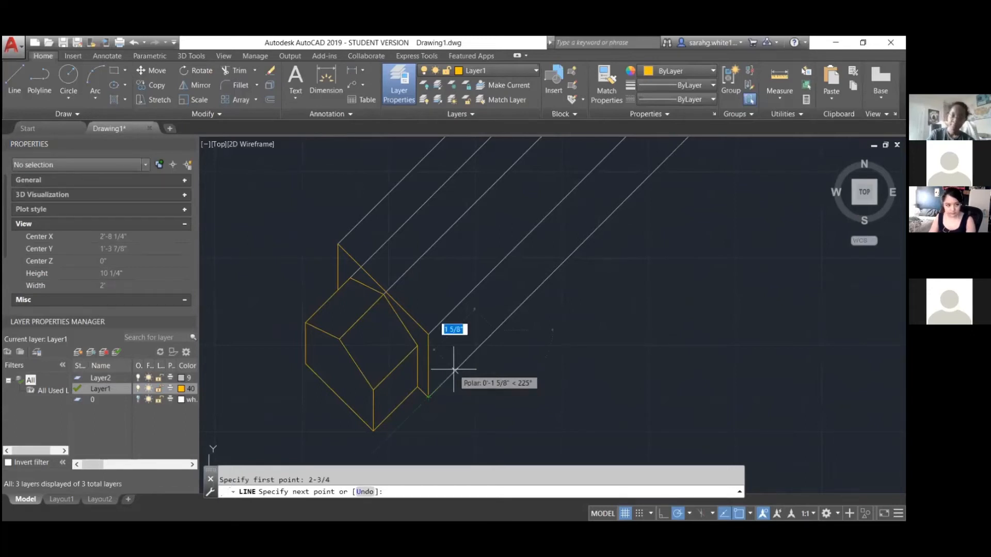
pyautogui.click(495, 267)
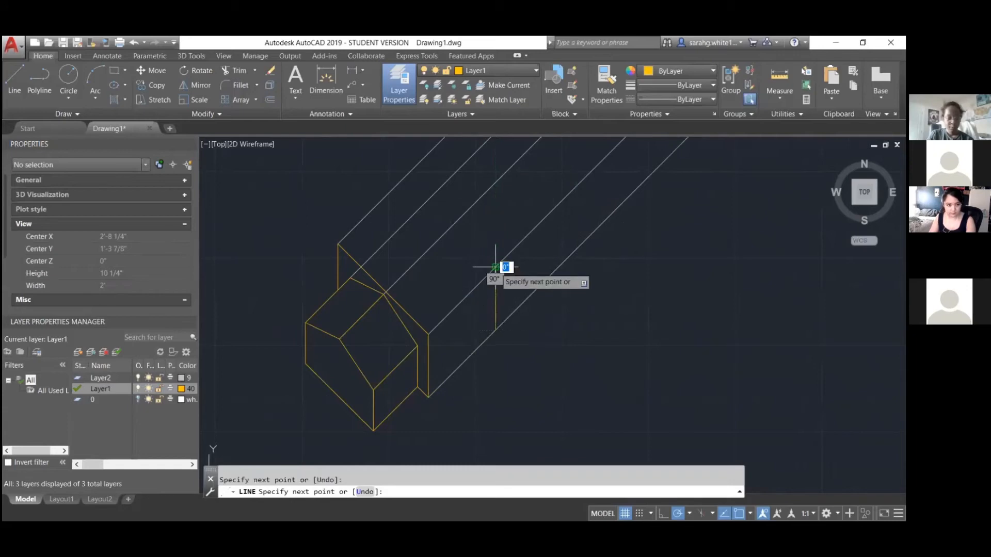
# - Continue the outline to the outermost projection line and back to the back wall's peak, then end the line
pyautogui.click(405, 177)
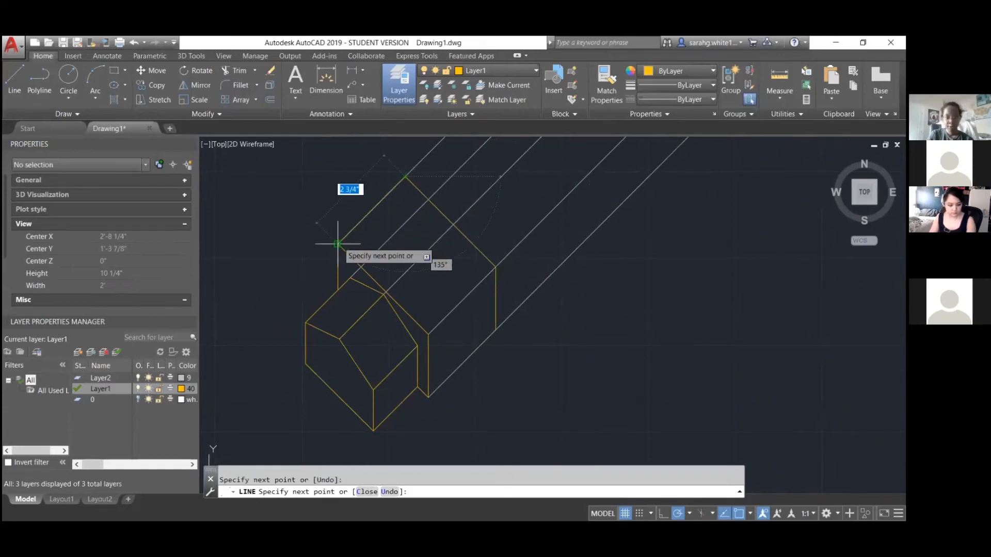
pyautogui.click(338, 244)
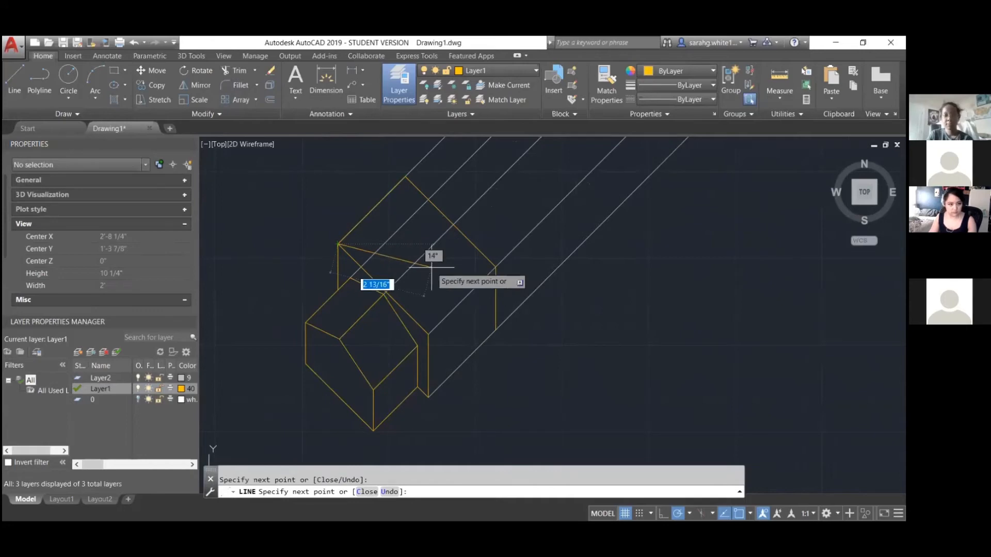
pyautogui.press('Return')
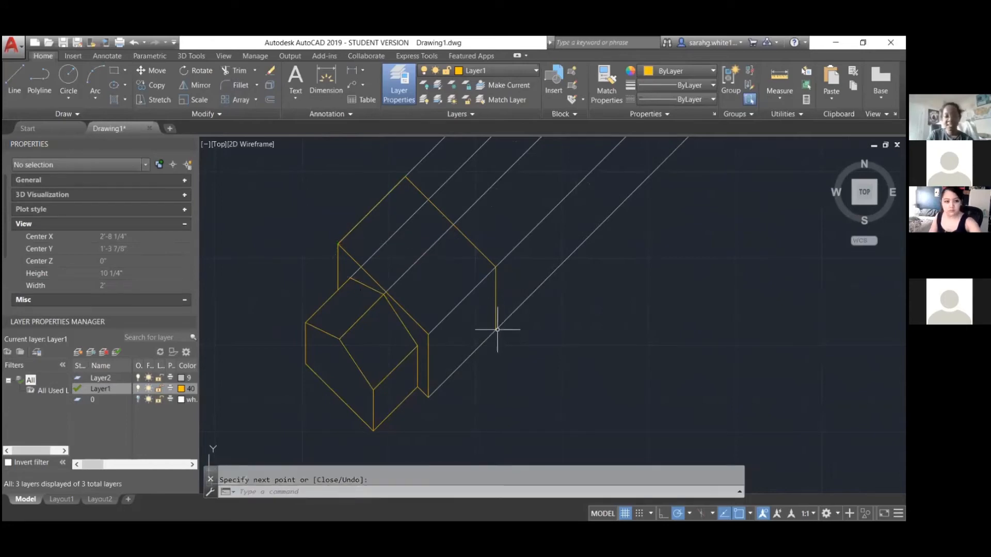
# - On Layer2, draw a long vertical construction line through the new wall's outer vertical edge, extending well beyond both ends
pyautogui.doubleClick(80, 378)
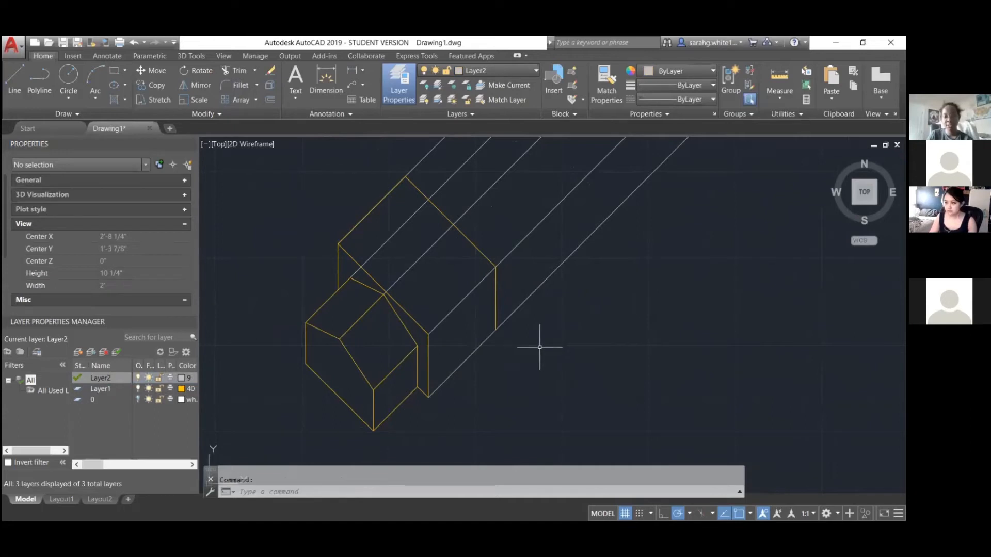
pyautogui.write('l')
pyautogui.press('Return')
pyautogui.click(499, 420)
pyautogui.scroll(-2, 498, 400)
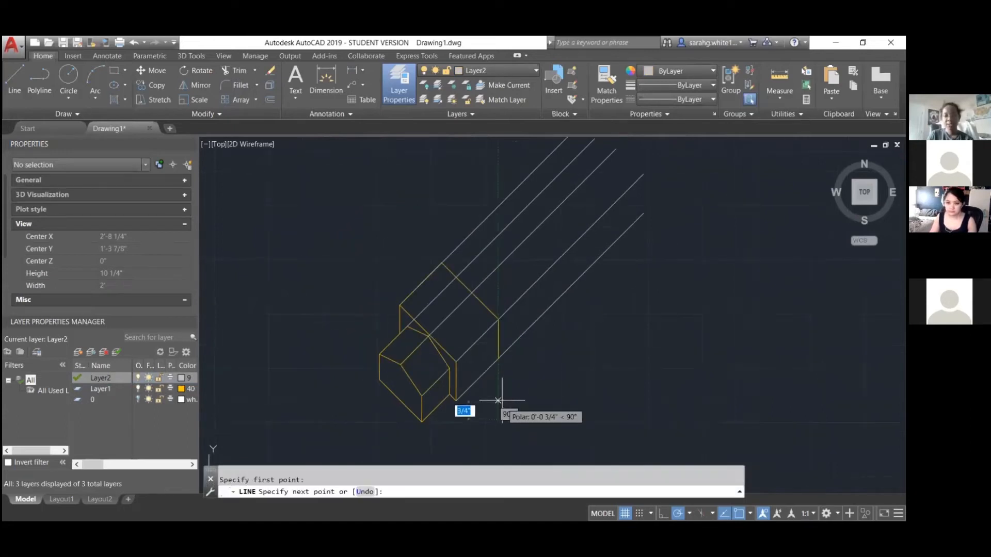
pyautogui.click(498, 188)
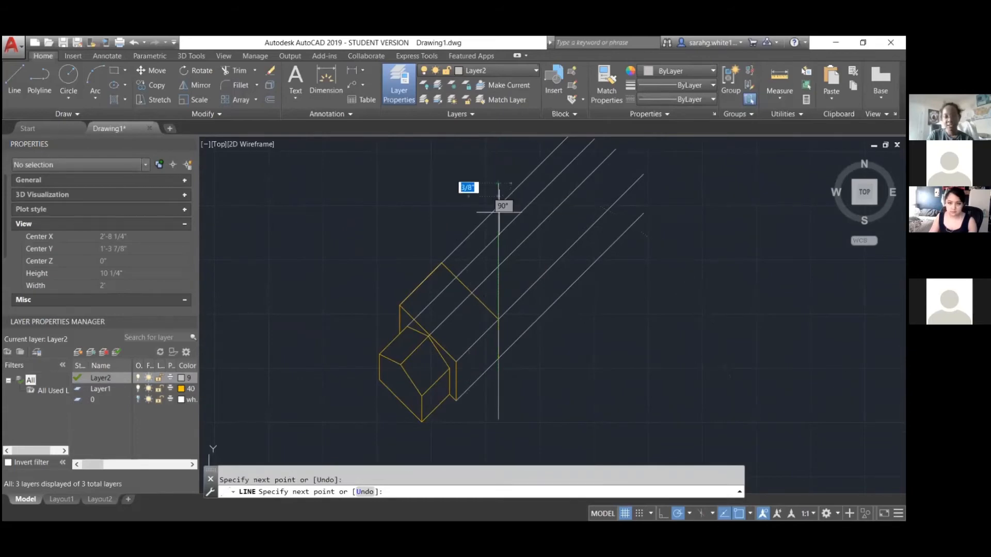
pyautogui.press('Return')
# - Copy the vertical construction line from the new wall's upper outer corner to its peak, then end copying
pyautogui.scroll(2, 498, 297)
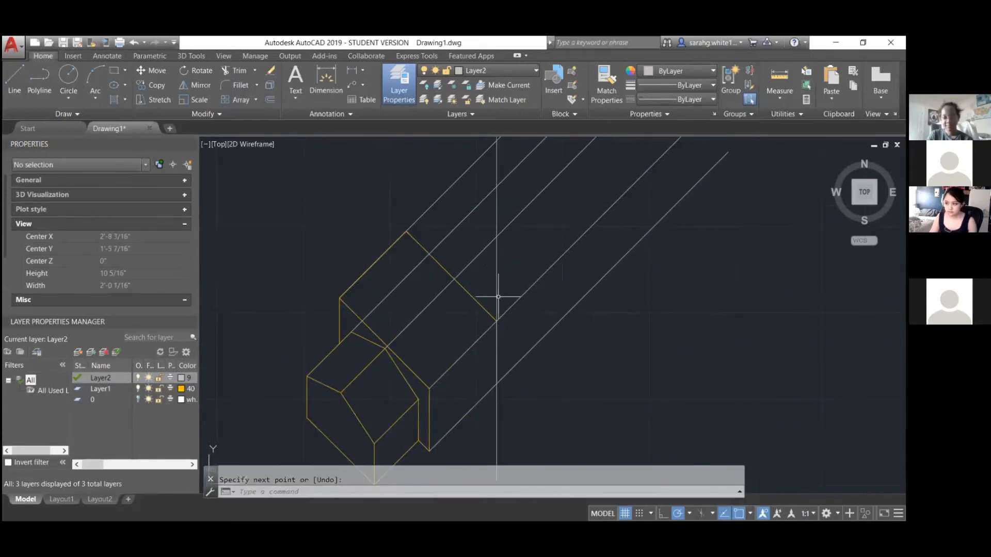
pyautogui.click(498, 297)
pyautogui.click(503, 305)
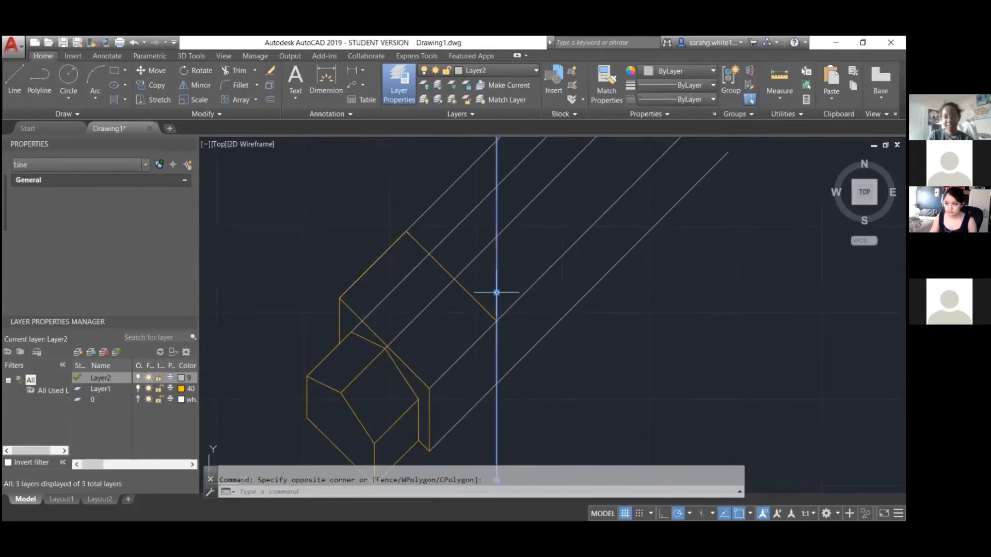
pyautogui.write('CO')
pyautogui.press('Return')
pyautogui.click(497, 320)
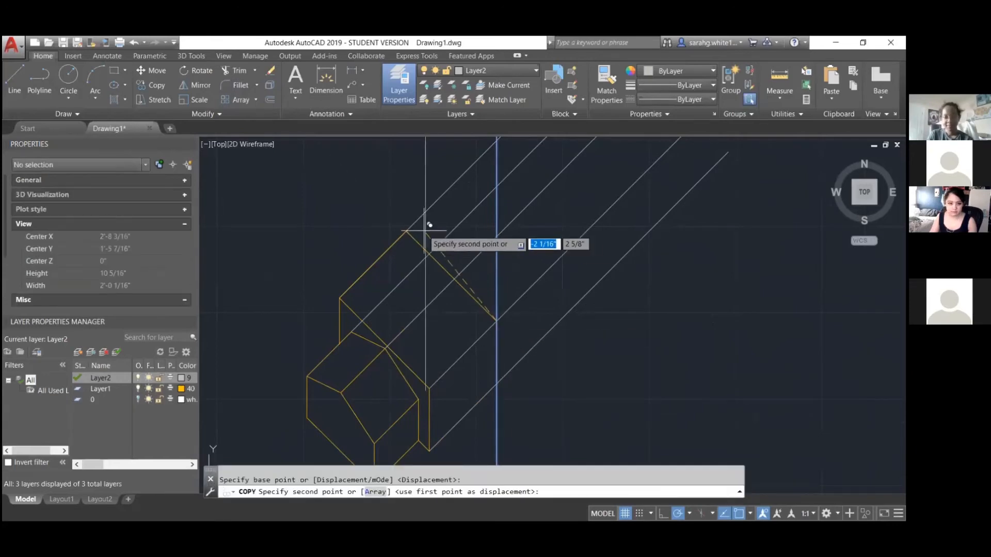
pyautogui.click(407, 230)
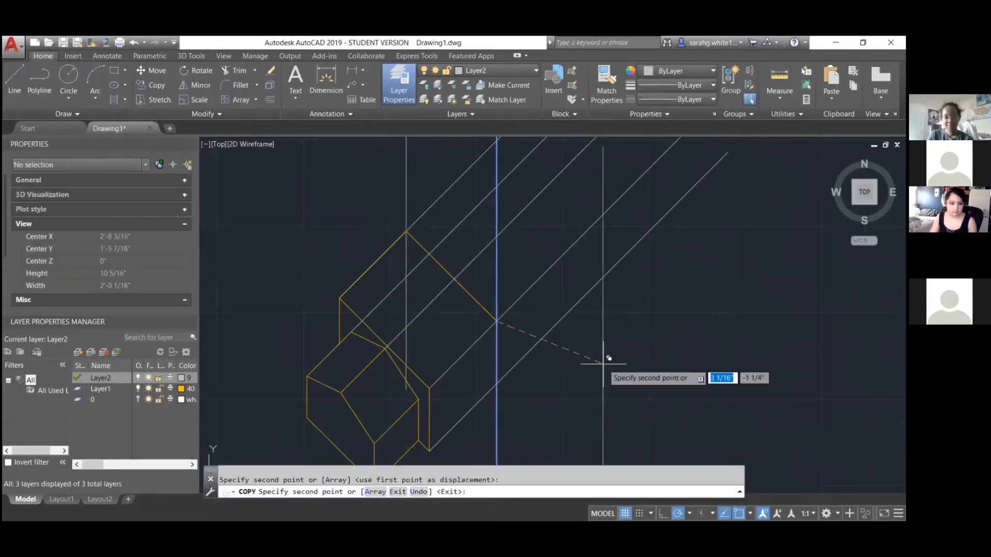
pyautogui.press('Escape')
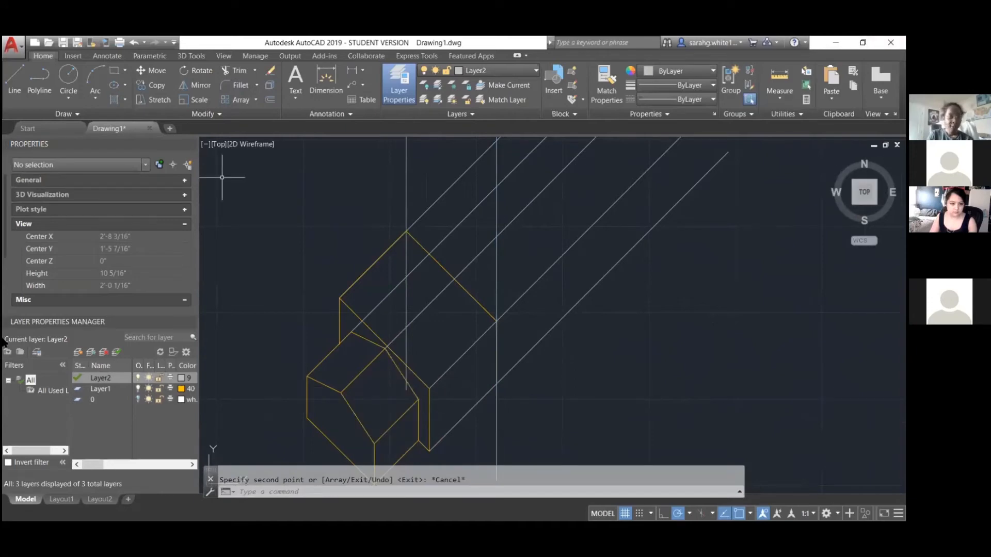
# - On Layer1, draw a line from the back wall's upper outer corner to the new wall's upper outer corner
pyautogui.click(77, 390)
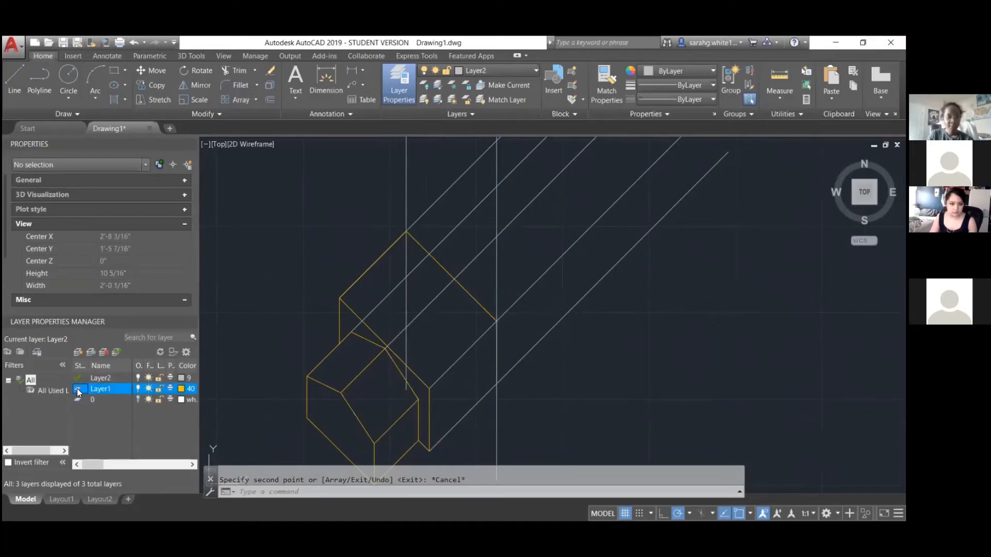
pyautogui.doubleClick(77, 390)
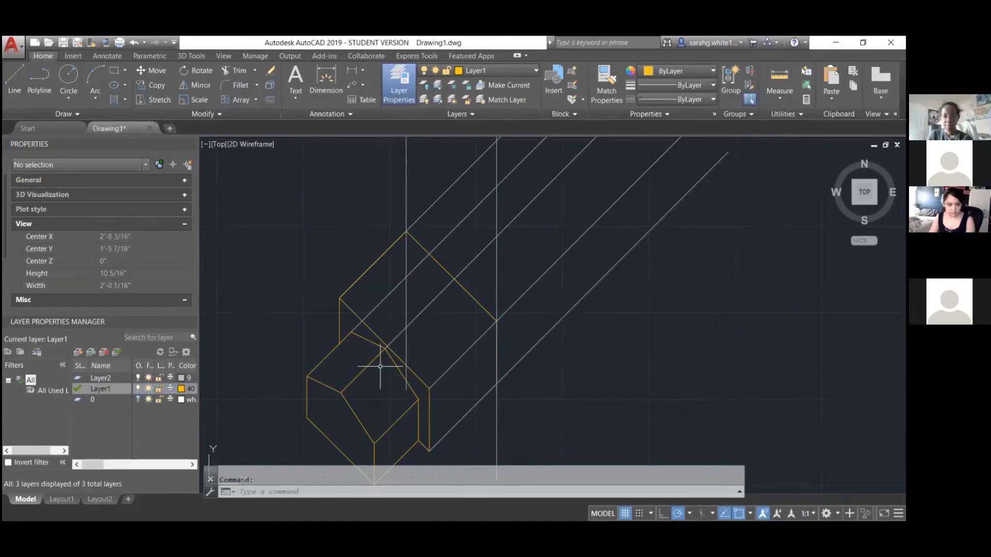
pyautogui.press('l')
pyautogui.press('Return')
pyautogui.click(429, 388)
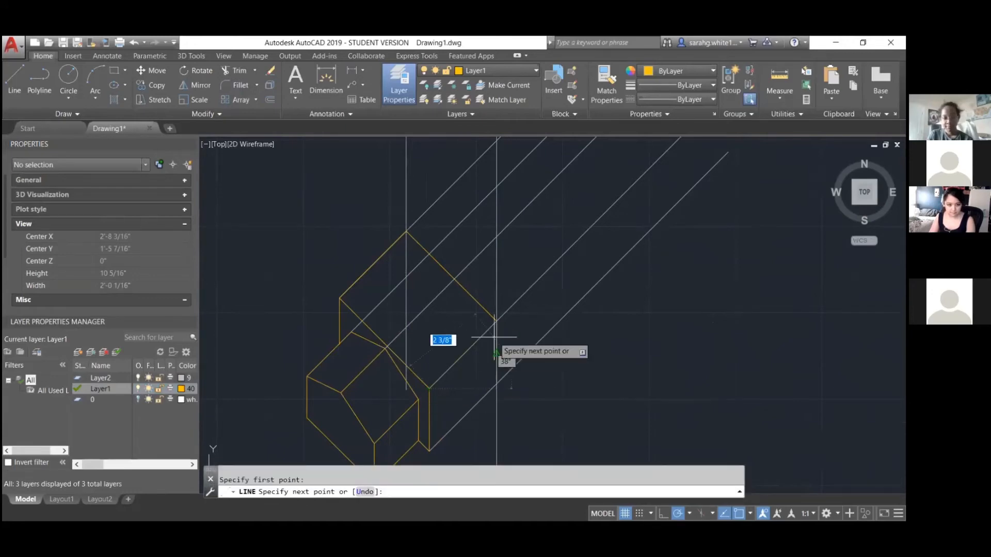
pyautogui.click(495, 321)
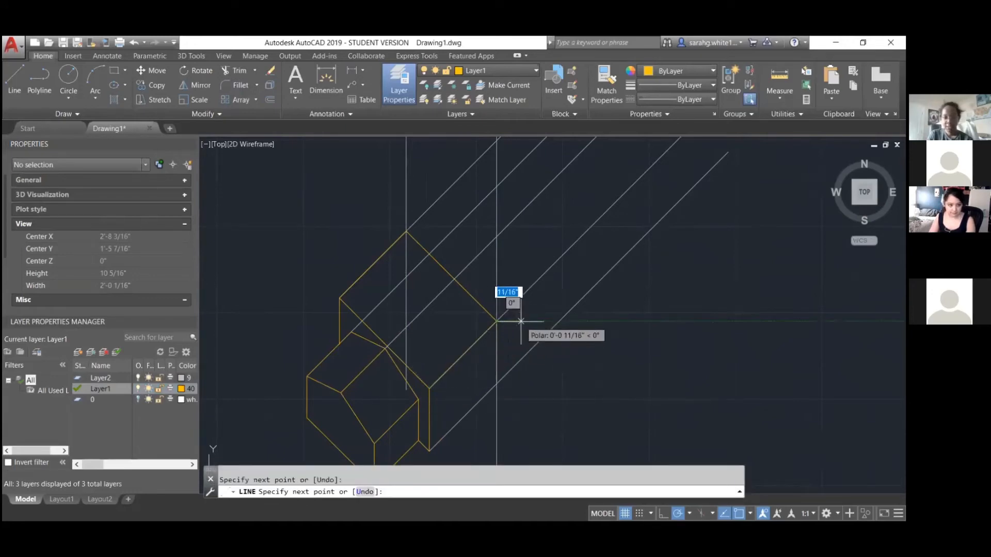
pyautogui.press('Return')
pyautogui.scroll(7, 495, 356)
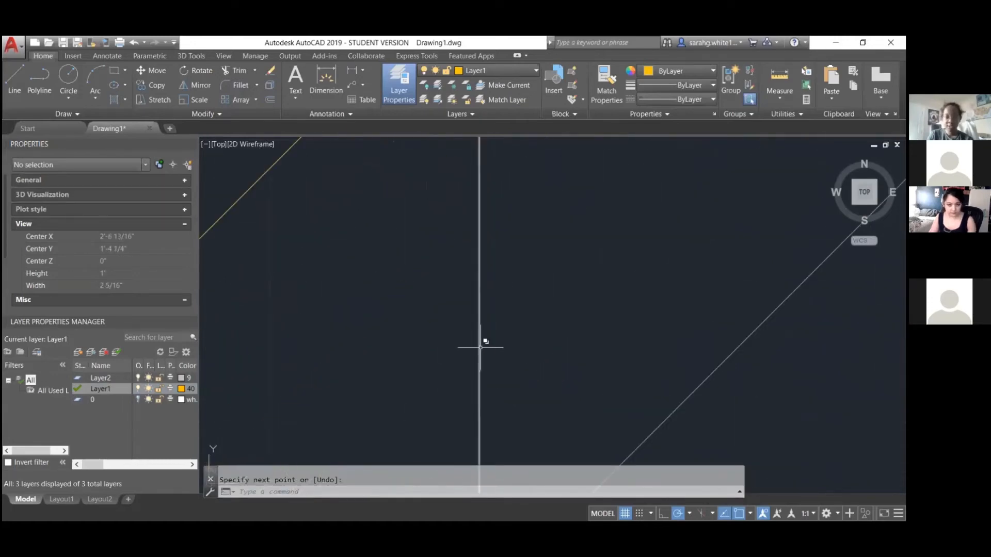
pyautogui.click(480, 348)
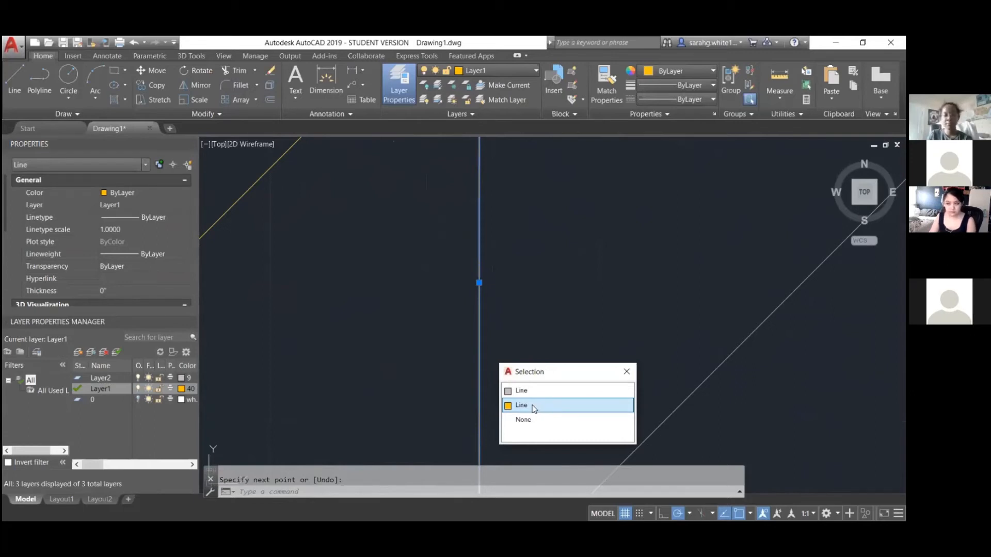
pyautogui.press('Escape')
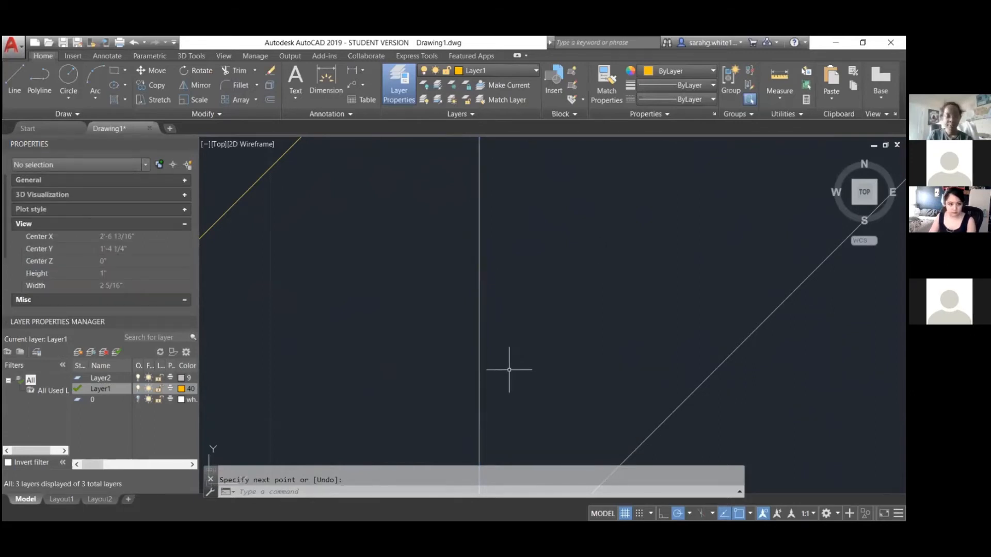
pyautogui.write('DRAWORDER')
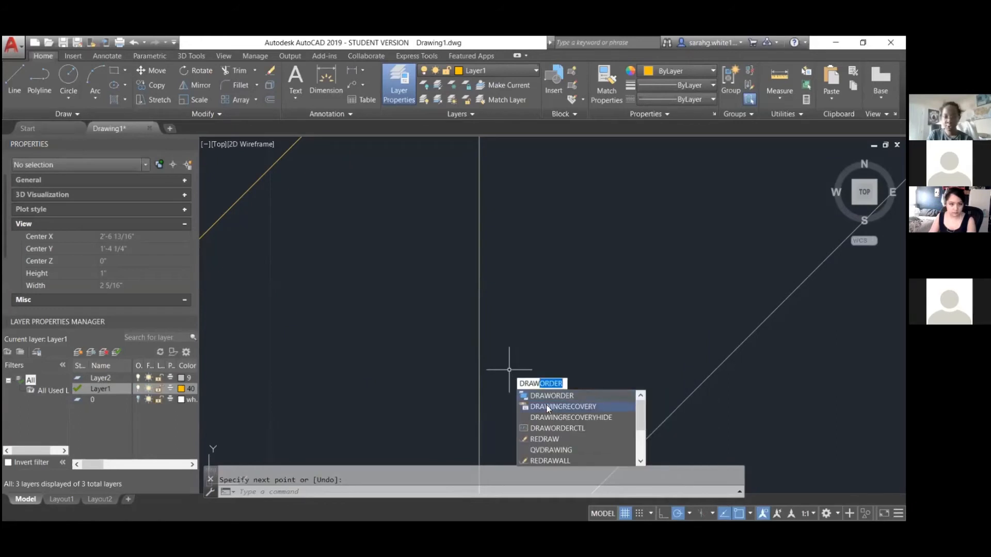
pyautogui.press('Return')
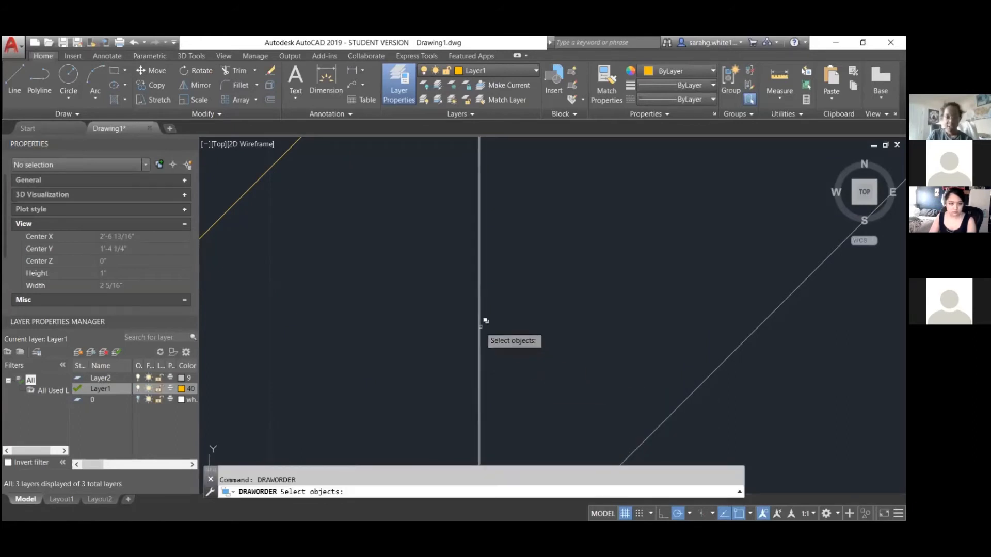
pyautogui.click(481, 327)
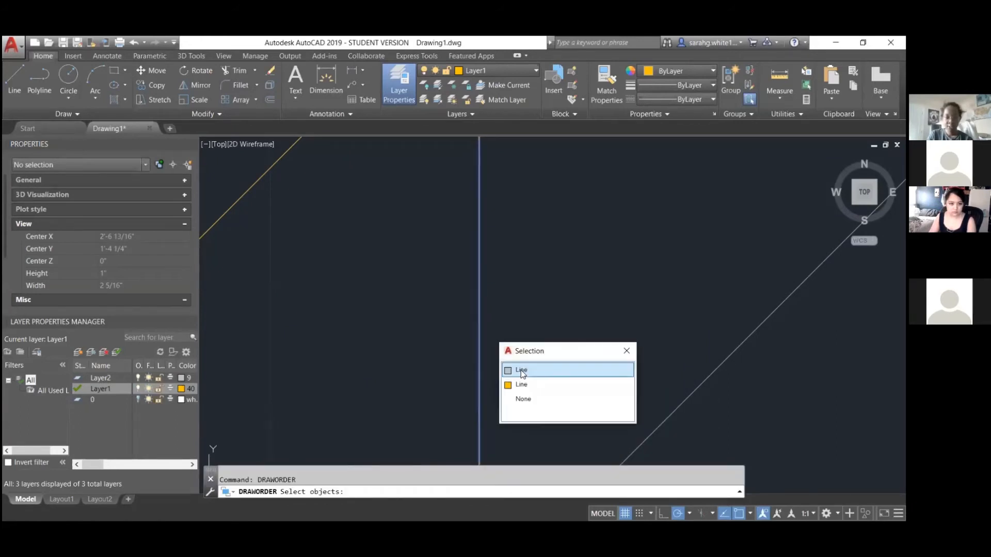
pyautogui.click(523, 372)
pyautogui.click(482, 347)
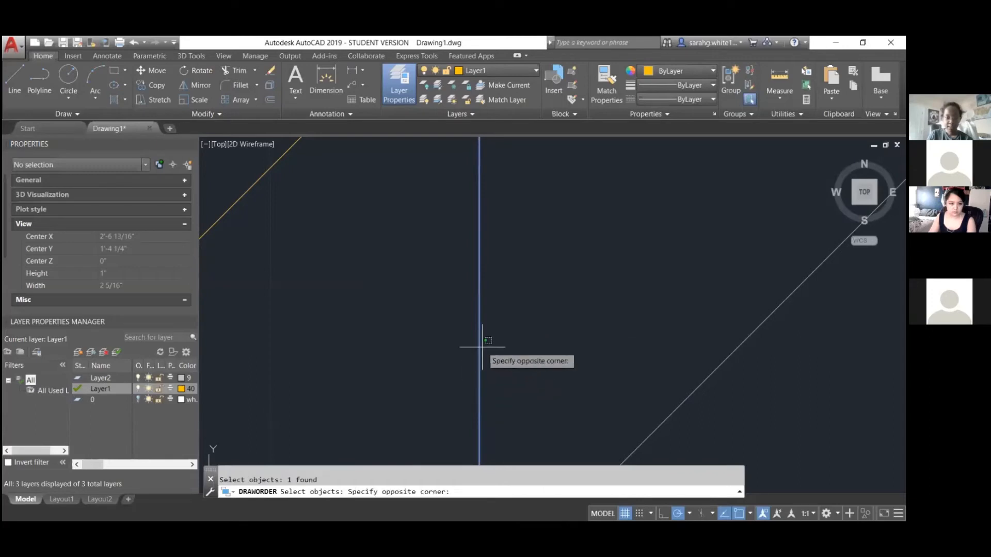
pyautogui.click(473, 345)
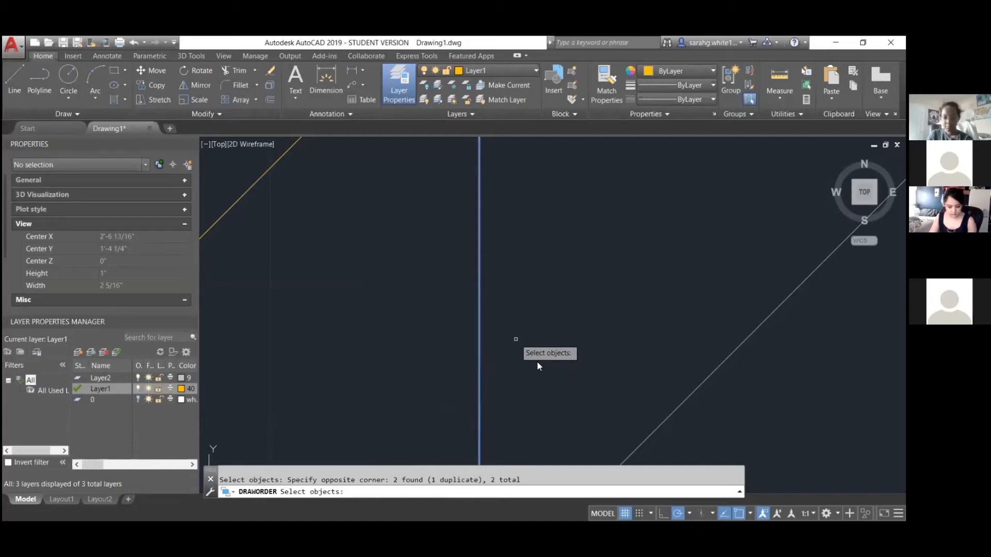
pyautogui.press('Return')
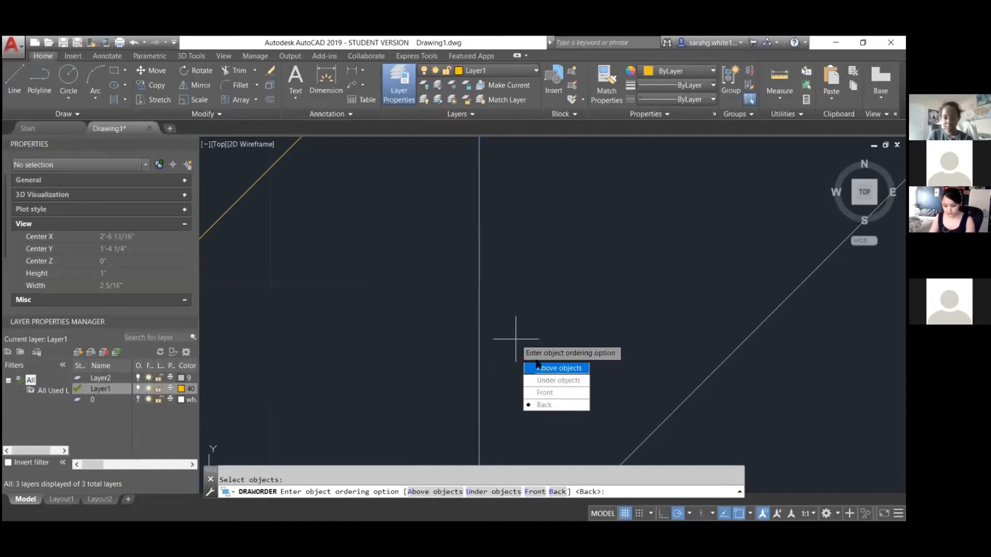
pyautogui.press('Escape')
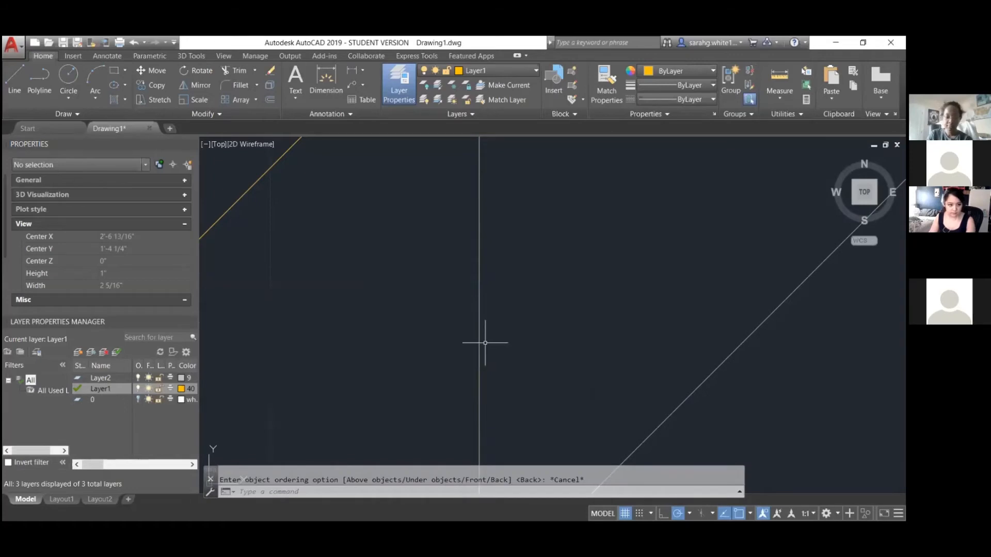
# - Use Draw Order with Above objects to place the new wall's outer vertical edge above the coincident vertical construction line
pyautogui.write('DRAWORDer')
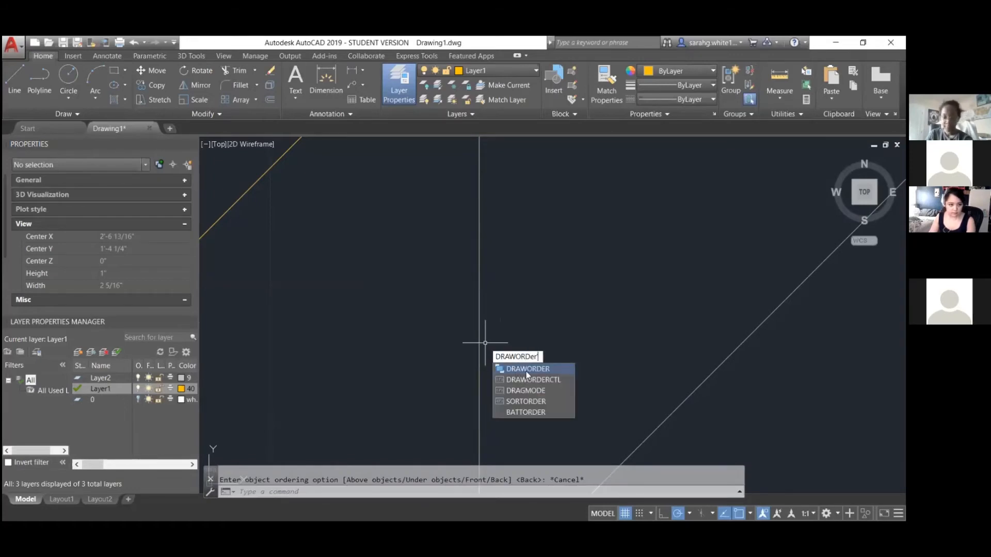
pyautogui.press('Return')
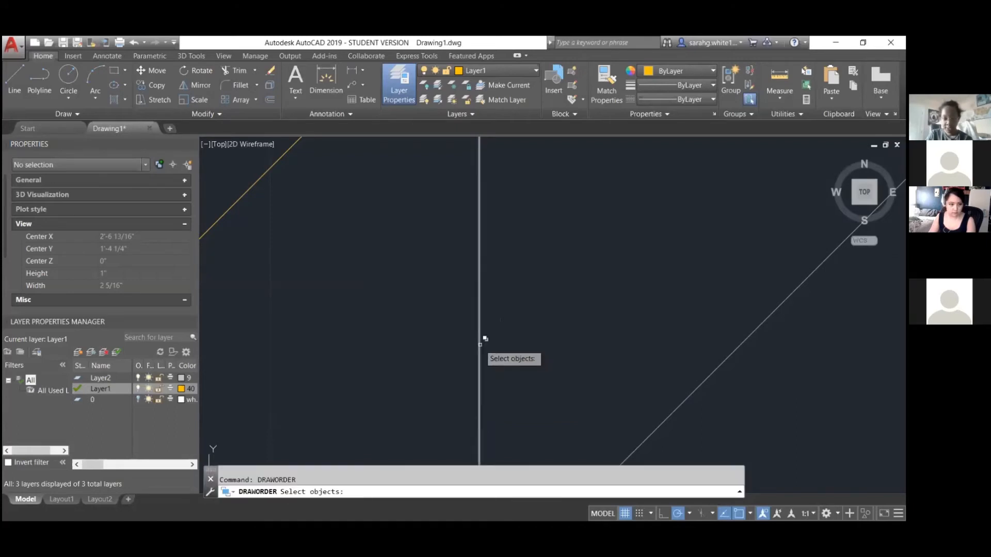
pyautogui.click(480, 344)
pyautogui.click(521, 402)
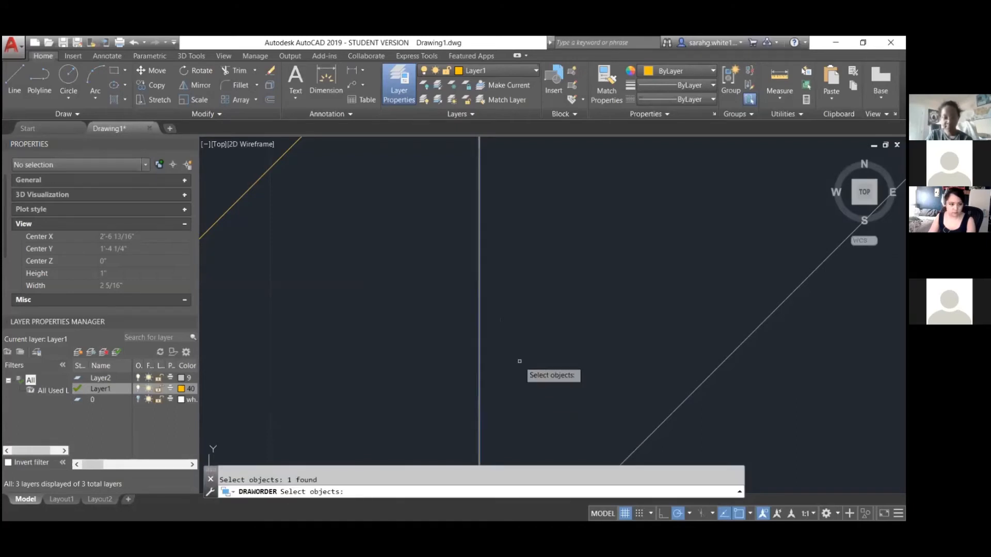
pyautogui.press('Return')
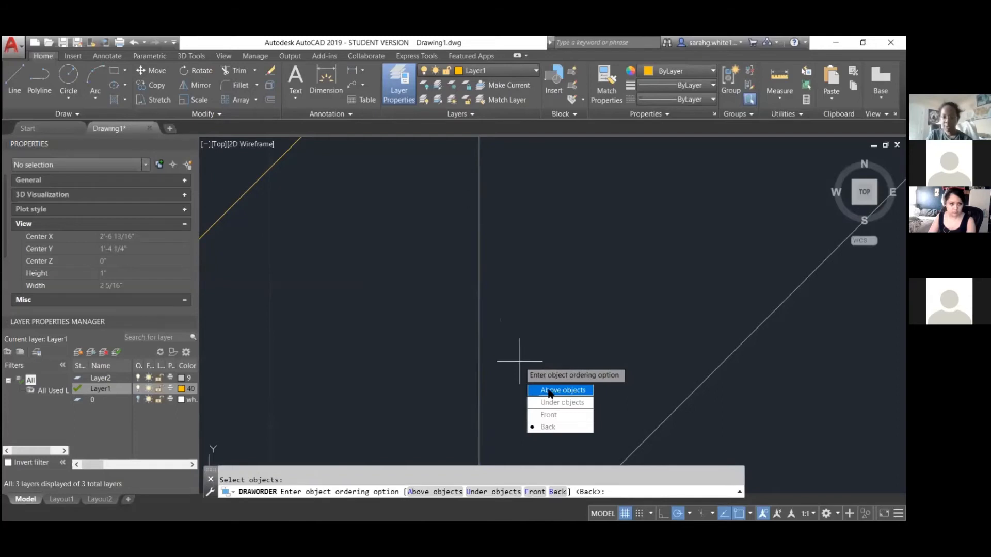
pyautogui.click(550, 391)
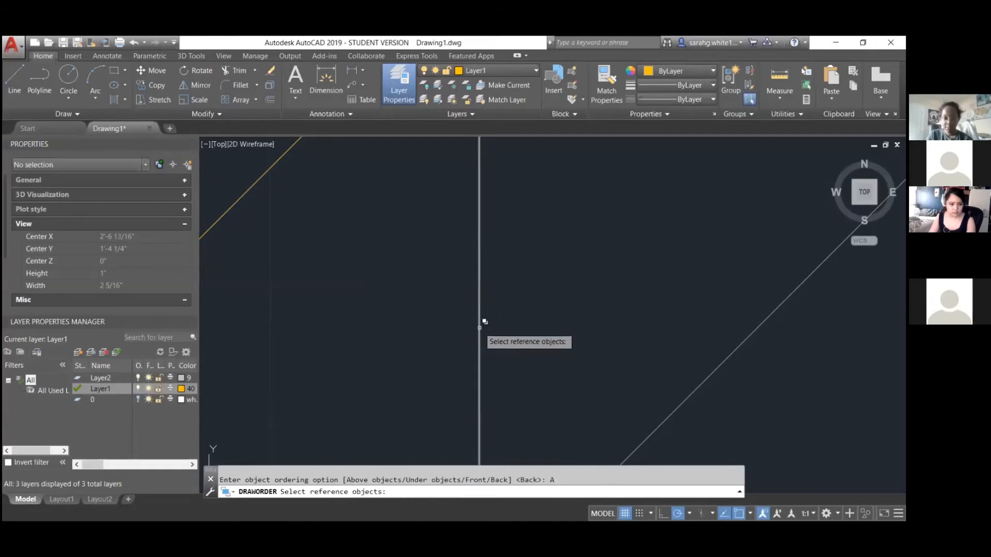
pyautogui.click(479, 333)
pyautogui.click(524, 371)
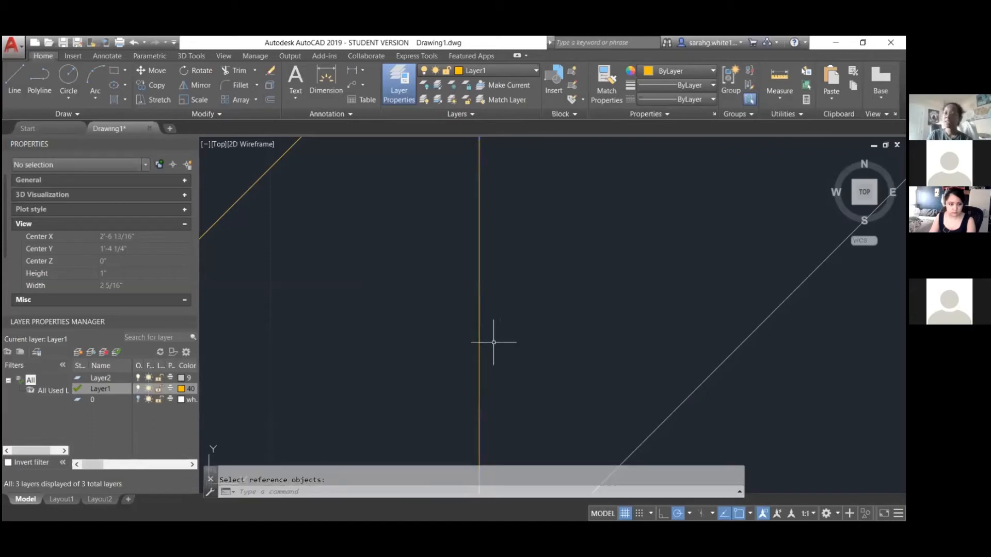
pyautogui.press('Return')
# - Start Draw Order and select the outermost 45° projection line through the lower end of the new wall's outer vertical edge
pyautogui.scroll(-2, 486, 329)
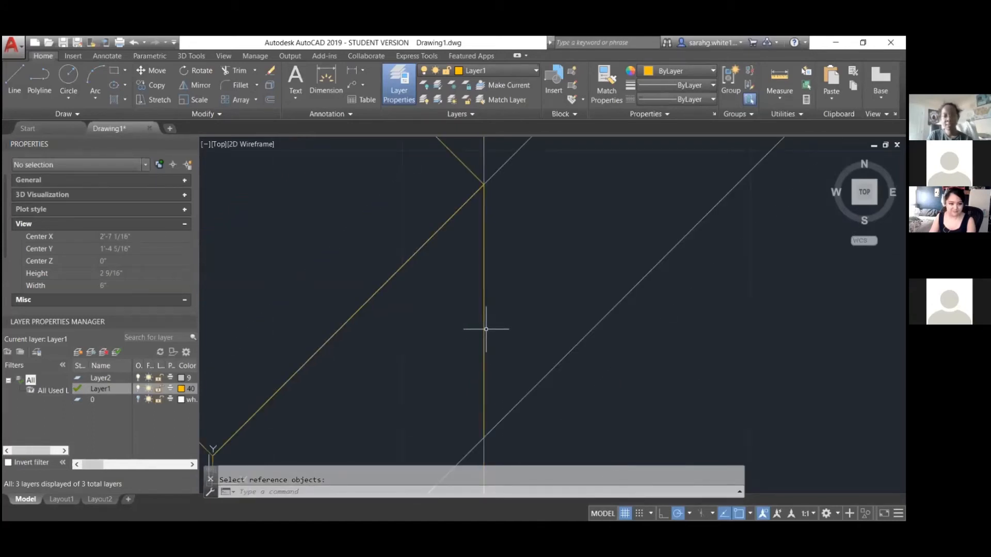
pyautogui.scroll(-3, 483, 323)
pyautogui.scroll(-3, 472, 420)
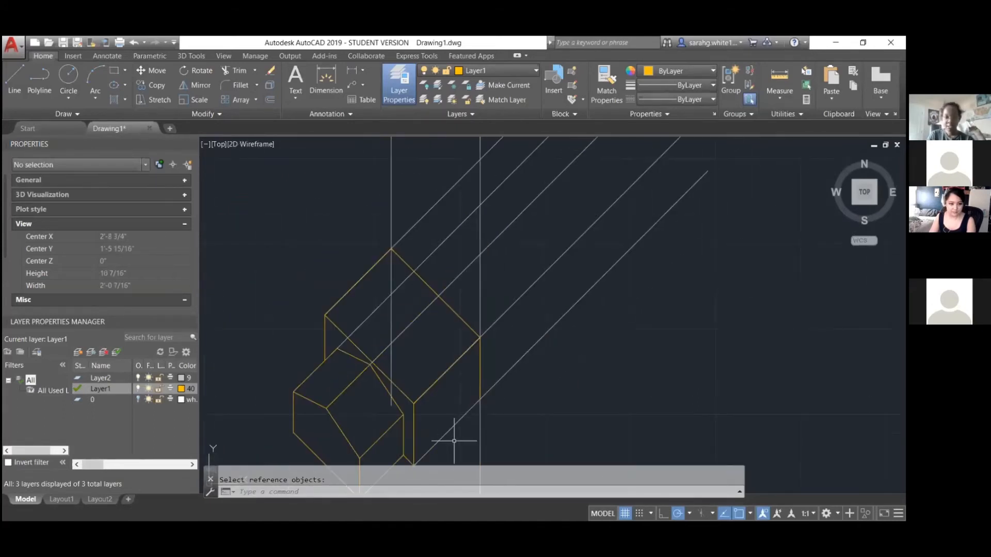
pyautogui.scroll(4, 454, 441)
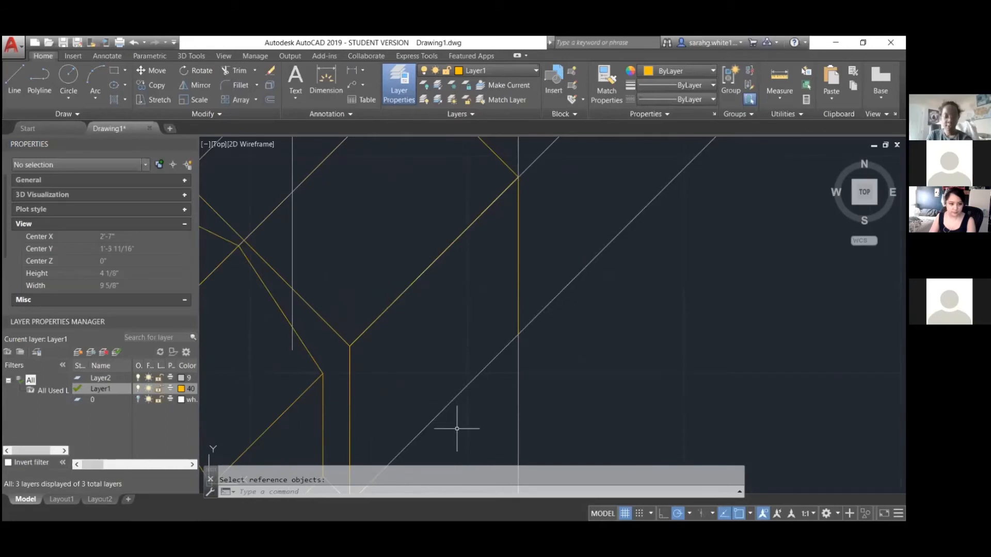
pyautogui.write('DRAWORDER')
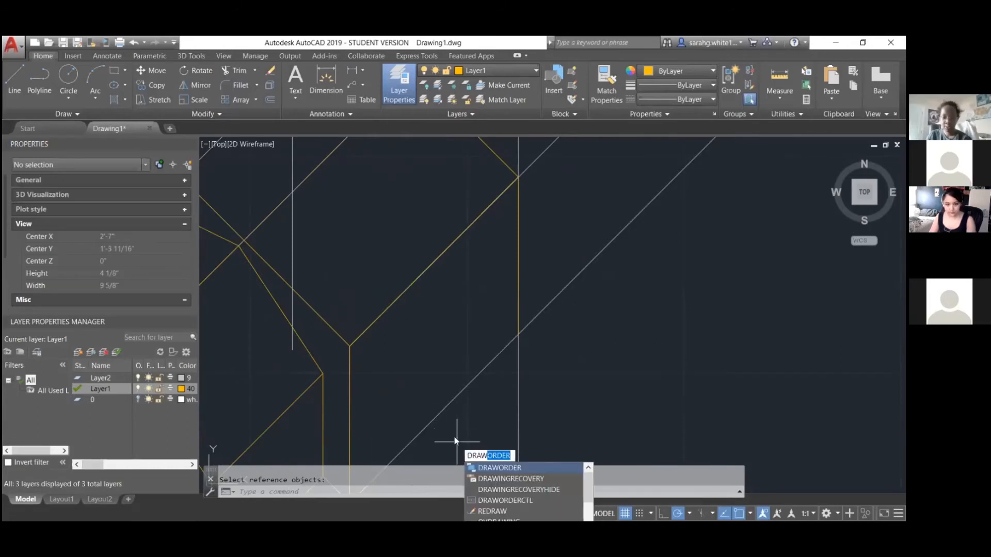
pyautogui.click(500, 467)
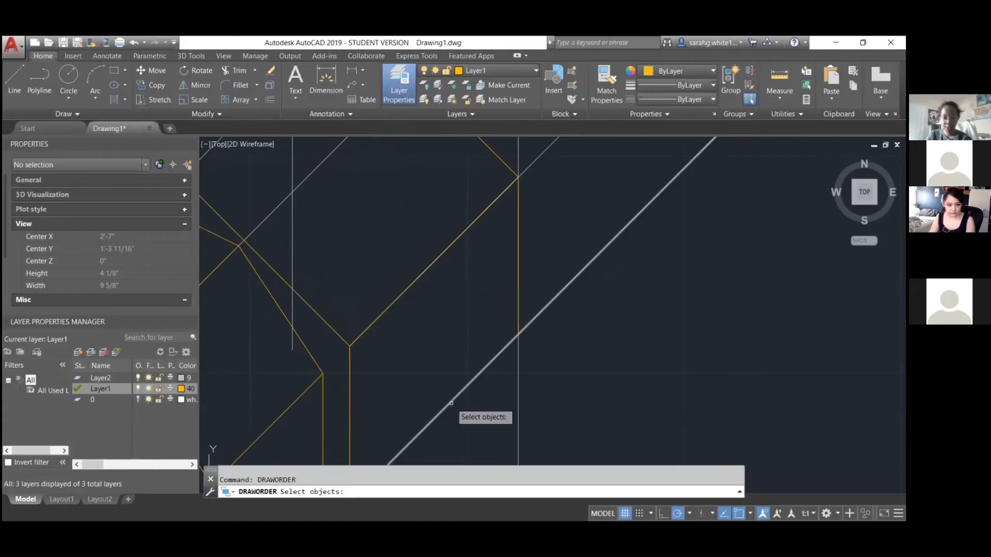
pyautogui.click(452, 403)
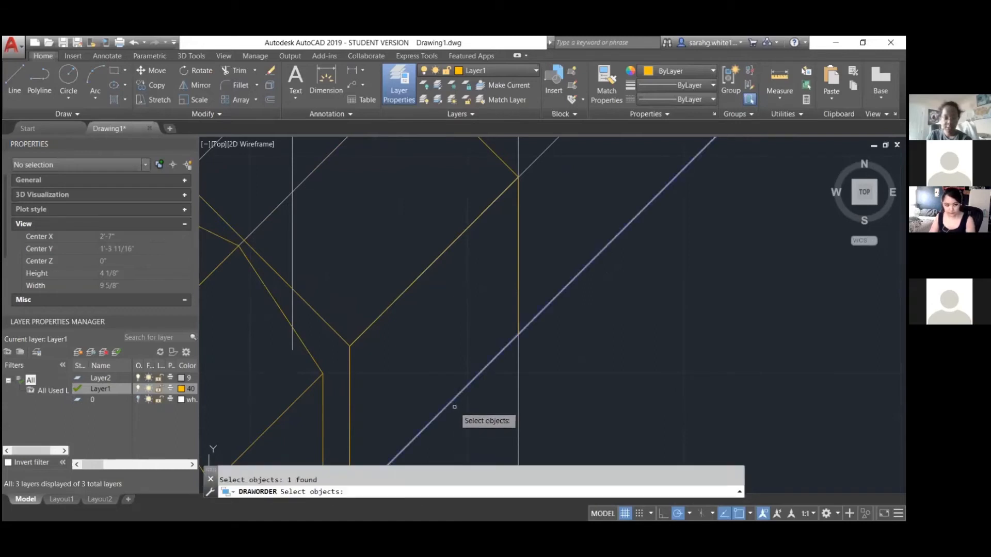
pyautogui.scroll(-2, 441, 408)
pyautogui.scroll(-2, 433, 410)
pyautogui.scroll(5, 415, 423)
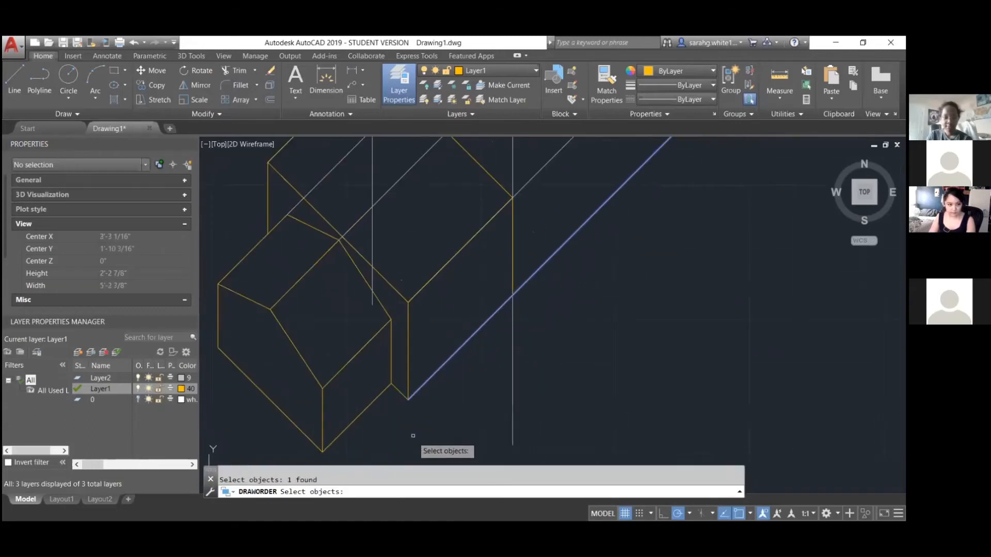
pyautogui.click(412, 385)
pyautogui.press('Escape')
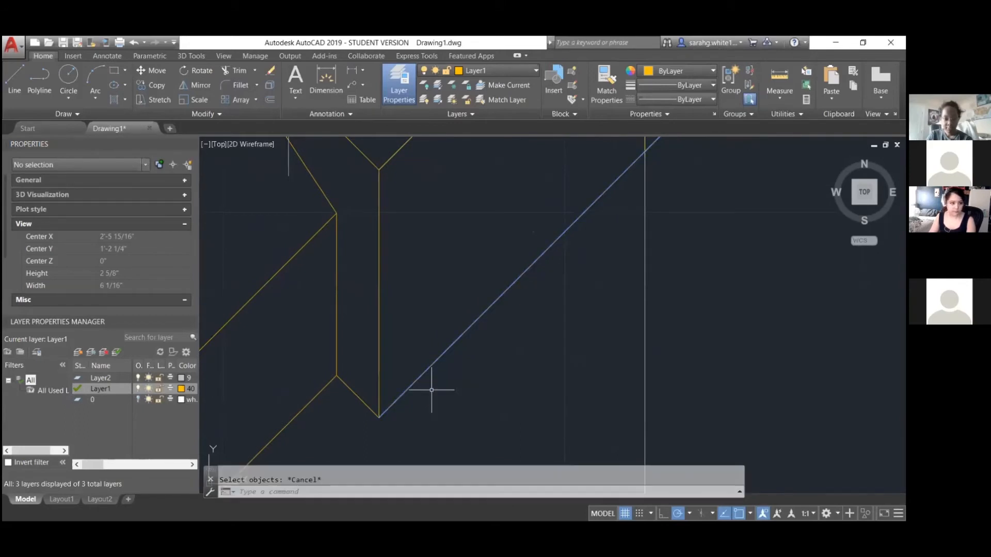
pyautogui.click(418, 380)
pyautogui.press('Escape')
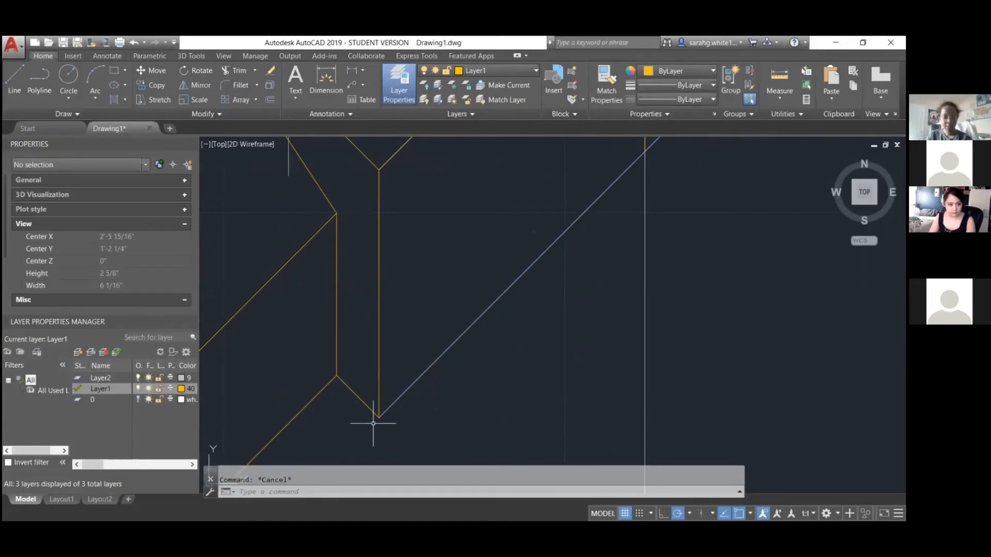
pyautogui.press('Return')
pyautogui.press('Escape')
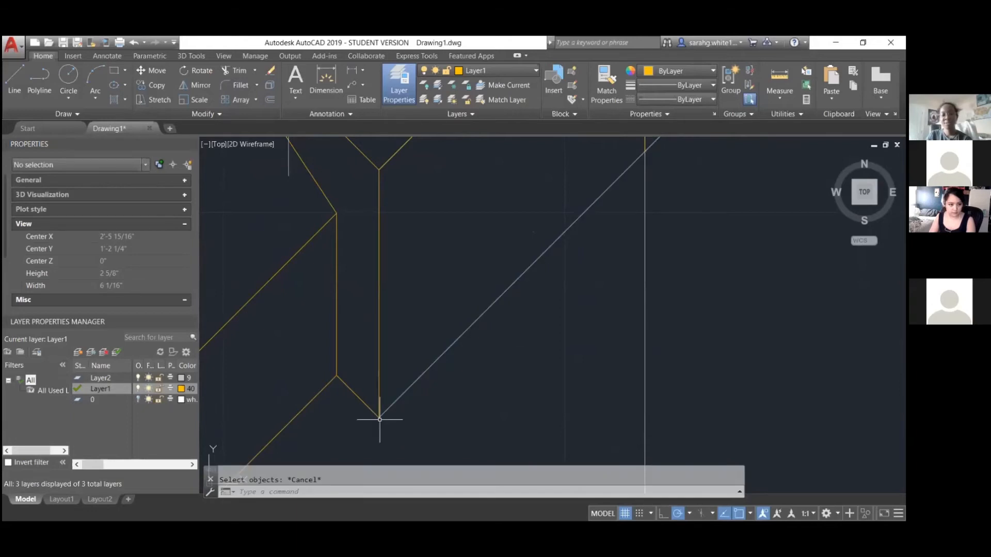
# - Draw the large block's lower side edge on Layer1 from its front bottom corner to the intersection with the vertical construction line
pyautogui.scroll(-2, 378, 420)
pyautogui.press('l')
pyautogui.press('Return')
pyautogui.click(379, 419)
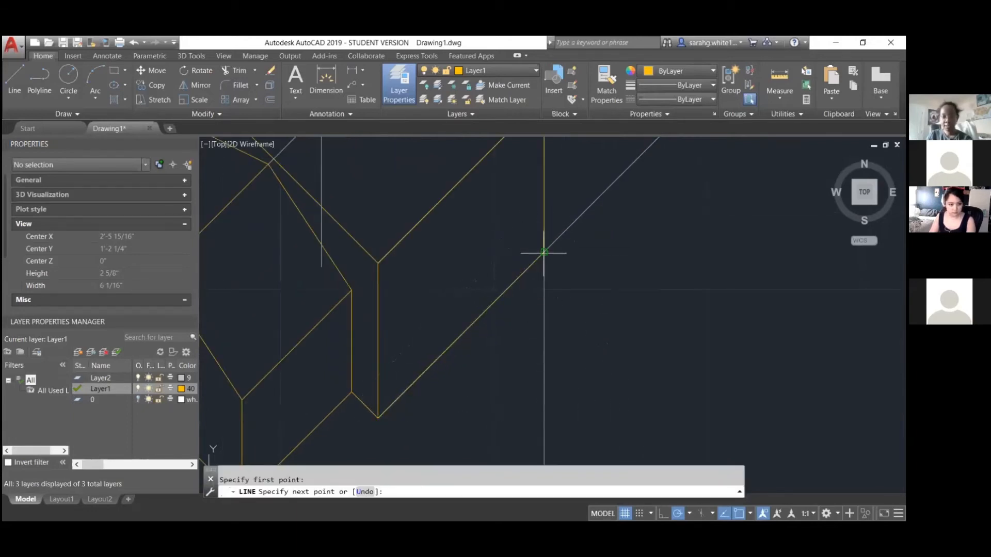
pyautogui.press('Escape')
pyautogui.scroll(-4, 555, 267)
pyautogui.scroll(-2, 556, 267)
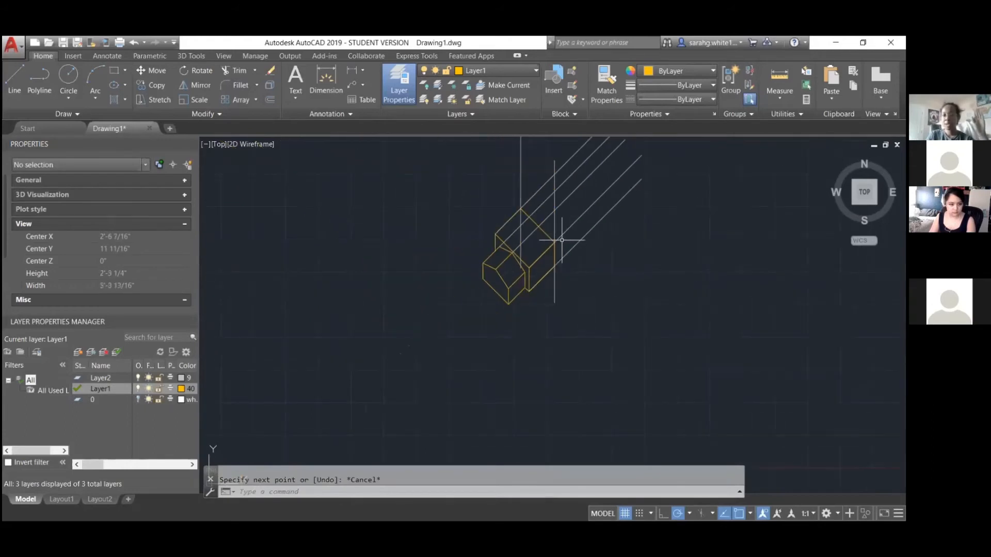
pyautogui.scroll(3, 562, 241)
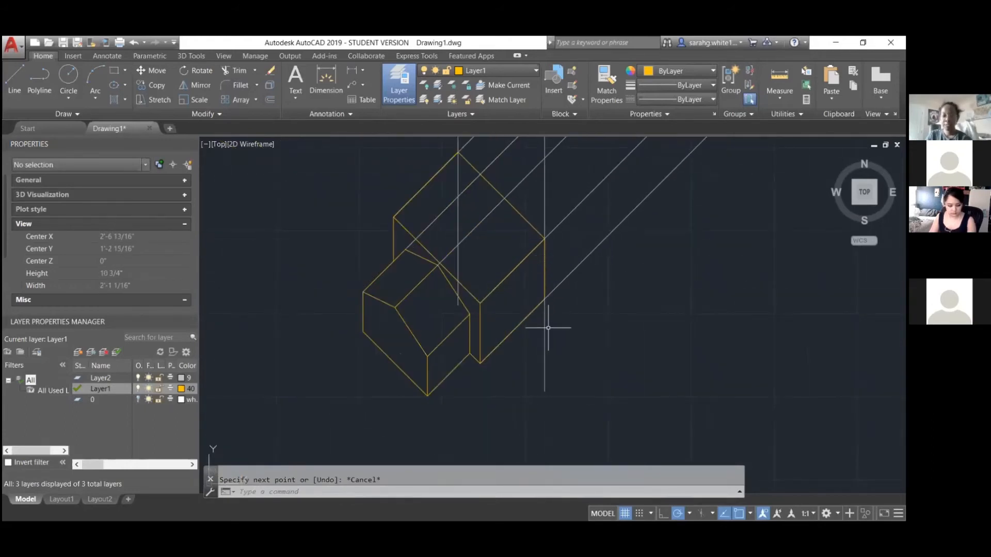
pyautogui.press('l')
pyautogui.press('Return')
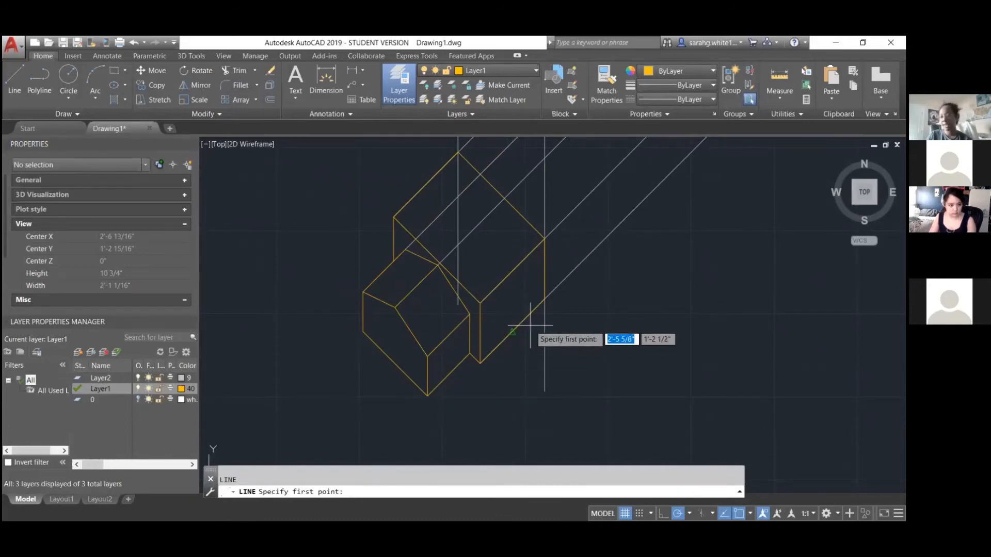
pyautogui.scroll(-1, 539, 289)
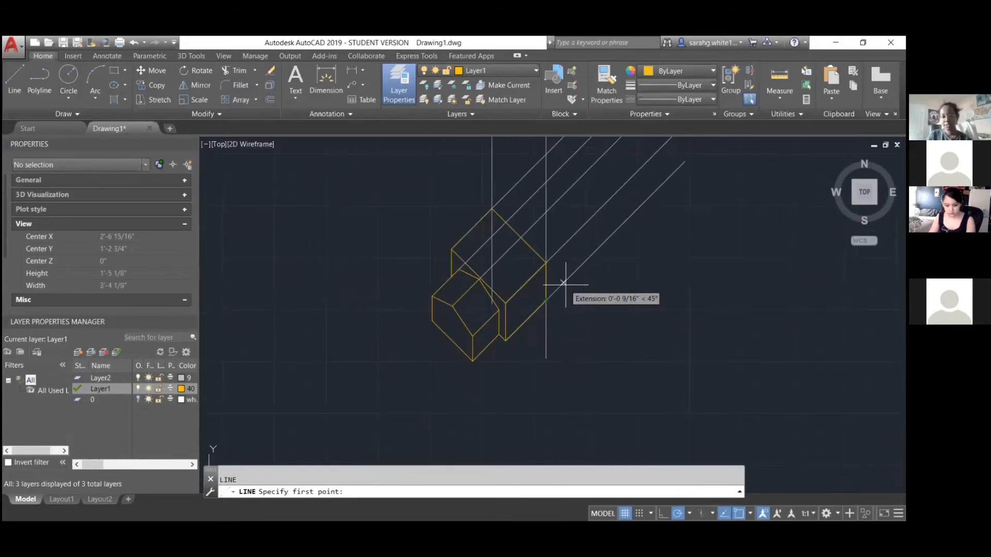
pyautogui.scroll(3, 531, 305)
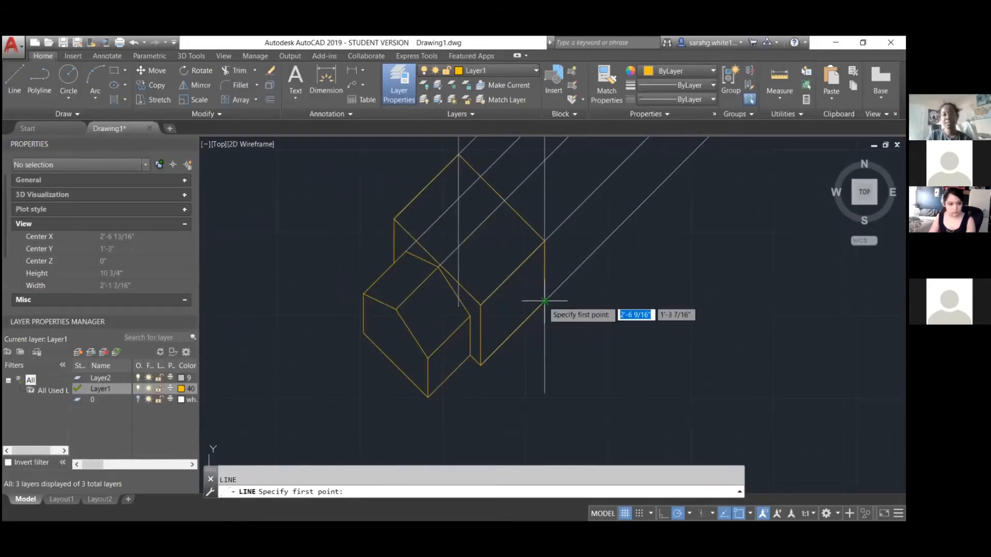
pyautogui.click(512, 299)
pyautogui.press('Escape')
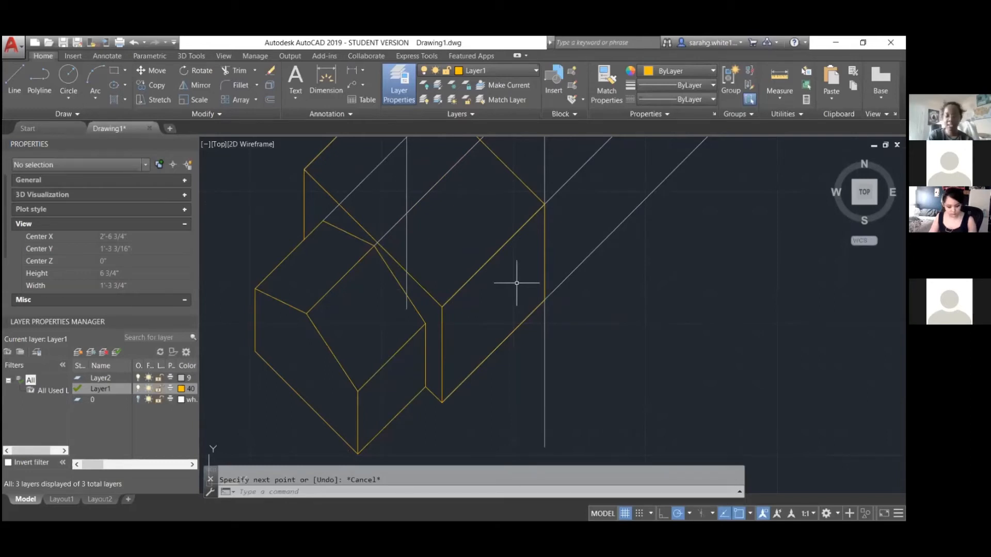
pyautogui.press('Return')
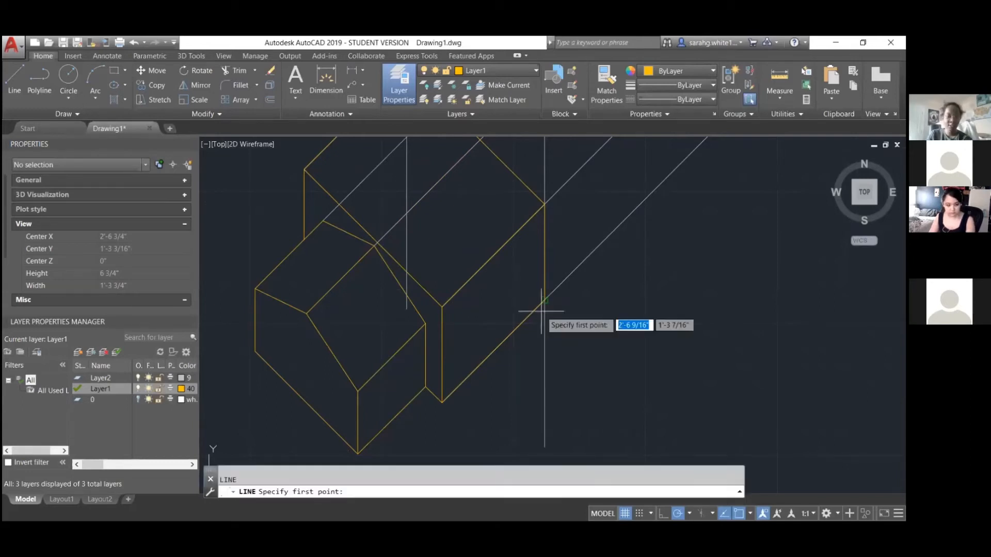
pyautogui.click(511, 309)
pyautogui.press('Escape')
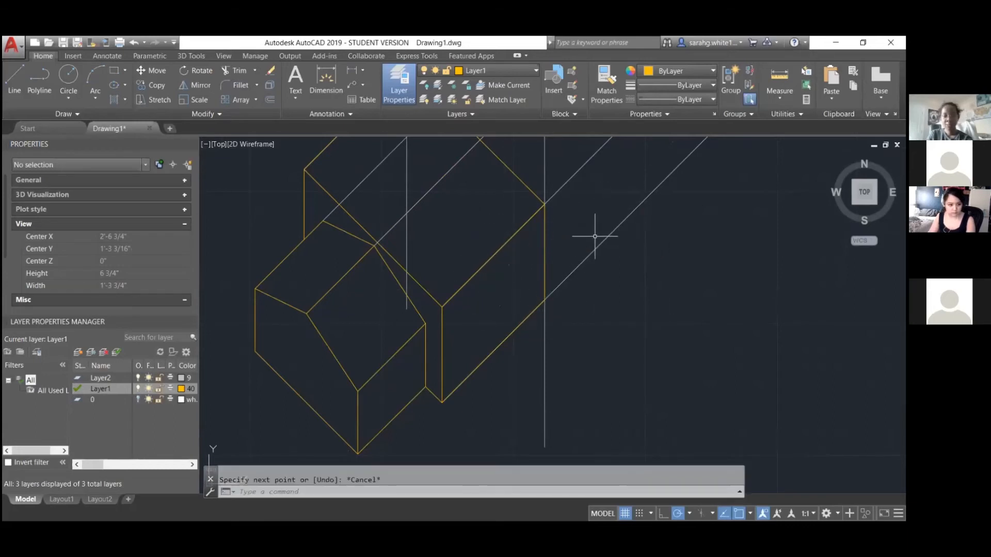
# - Make Layer2 current and draw a construction line about 6 3/8" long at 135° from the large block's rear bottom corner
pyautogui.scroll(-5, 593, 232)
pyautogui.scroll(2, 574, 251)
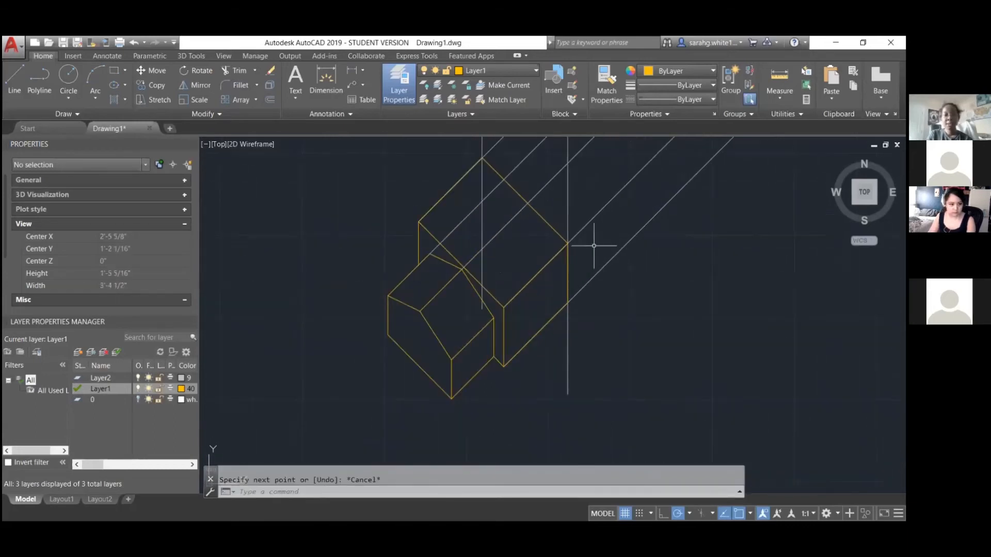
pyautogui.doubleClick(80, 378)
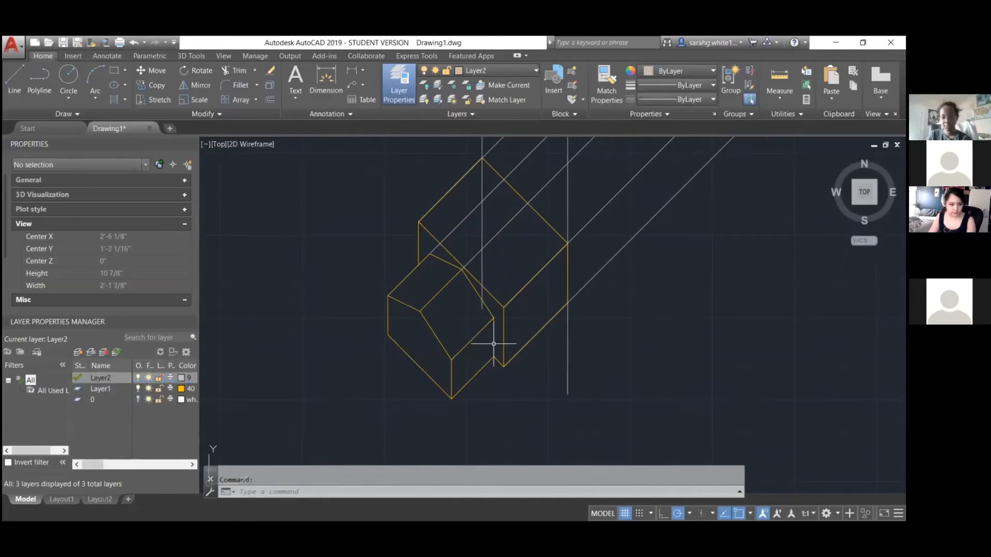
pyautogui.press('Return')
pyautogui.click(568, 303)
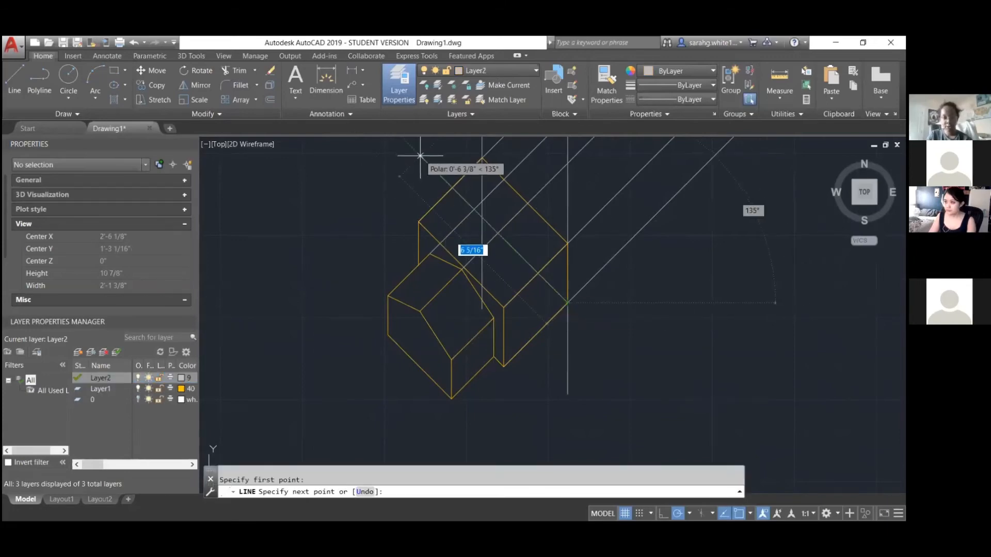
pyautogui.click(420, 155)
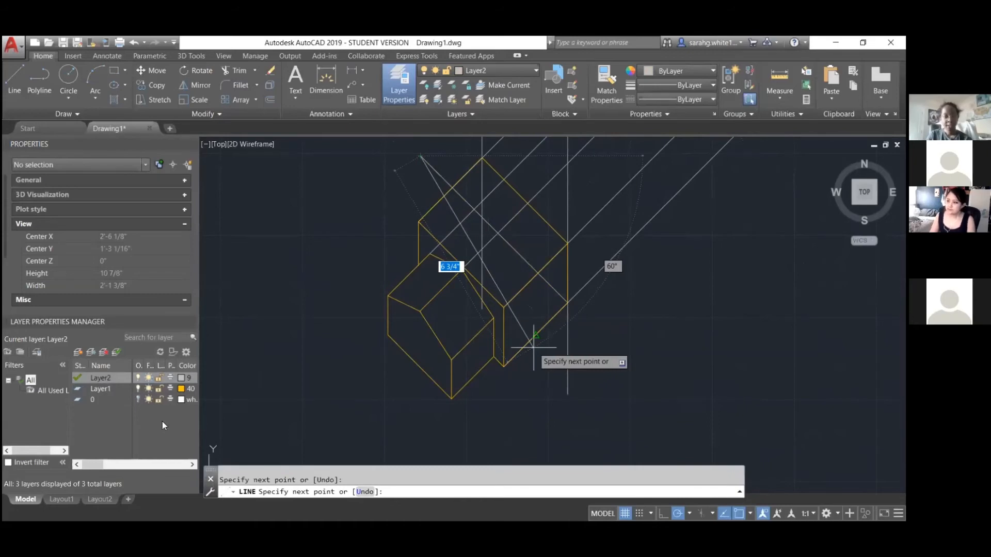
pyautogui.press('Escape')
# - Make Layer1 current and copy the small front block from its bottom corner 3 1/4" across and 3 1/4" up onto the 135° construction line
pyautogui.doubleClick(82, 388)
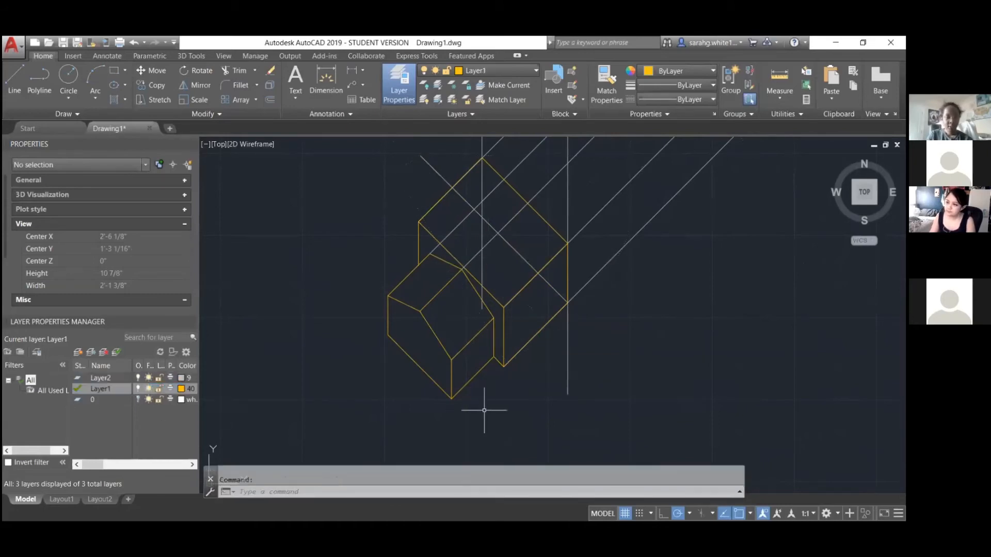
pyautogui.write('COPY')
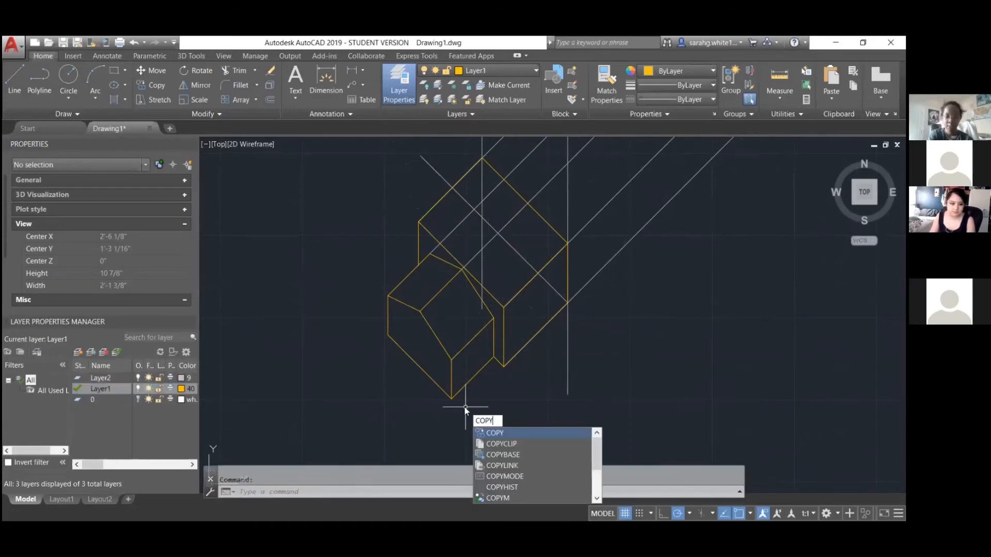
pyautogui.press('Return')
pyautogui.click(332, 234)
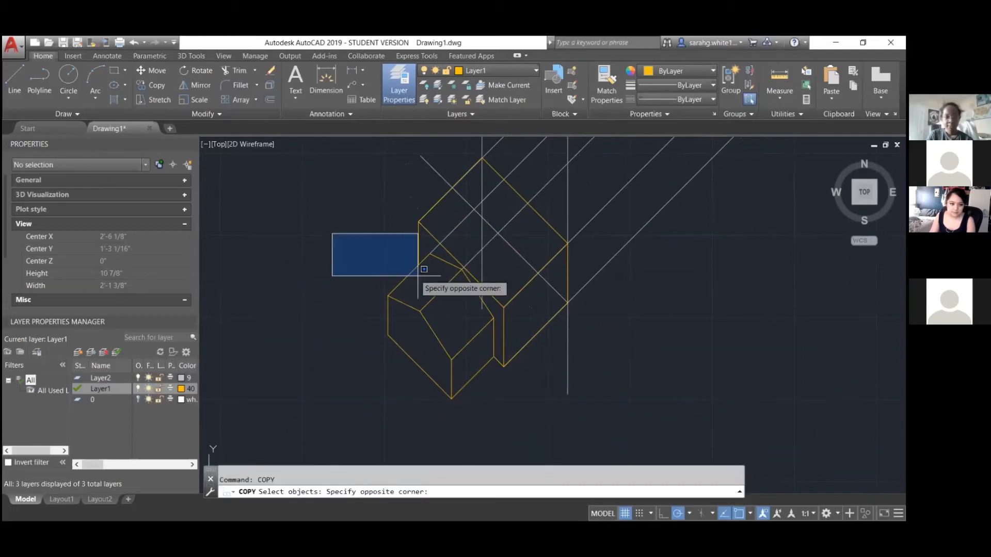
pyautogui.click(497, 405)
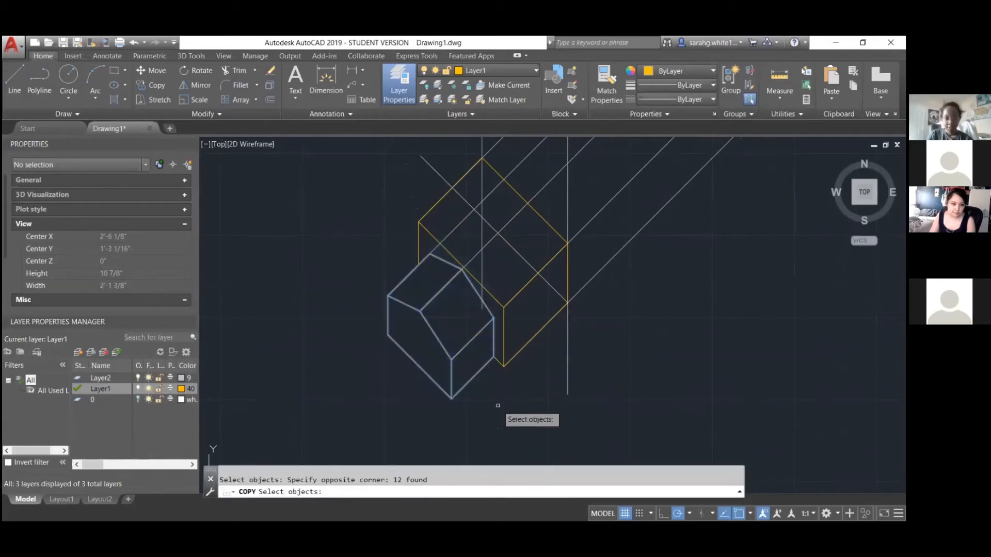
pyautogui.write('co')
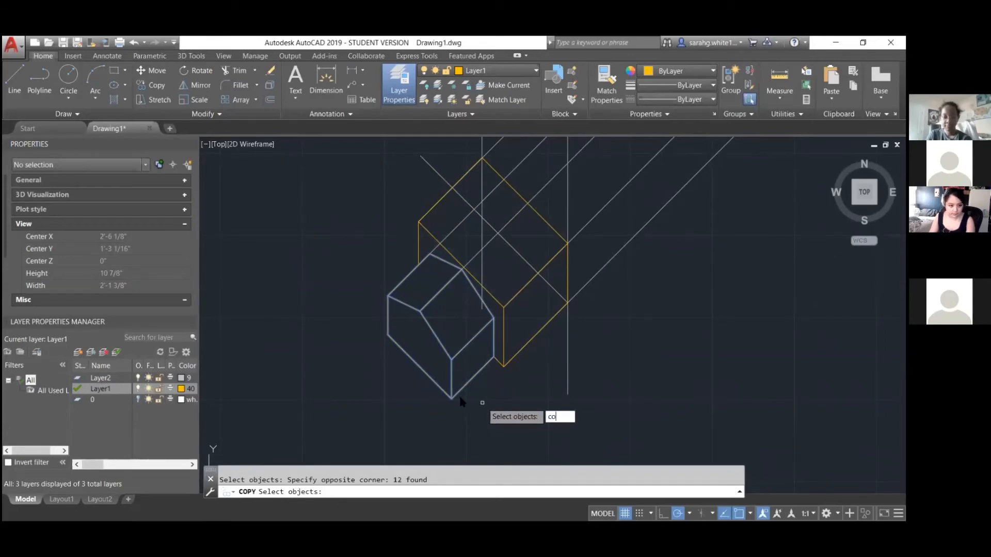
pyautogui.press('Return')
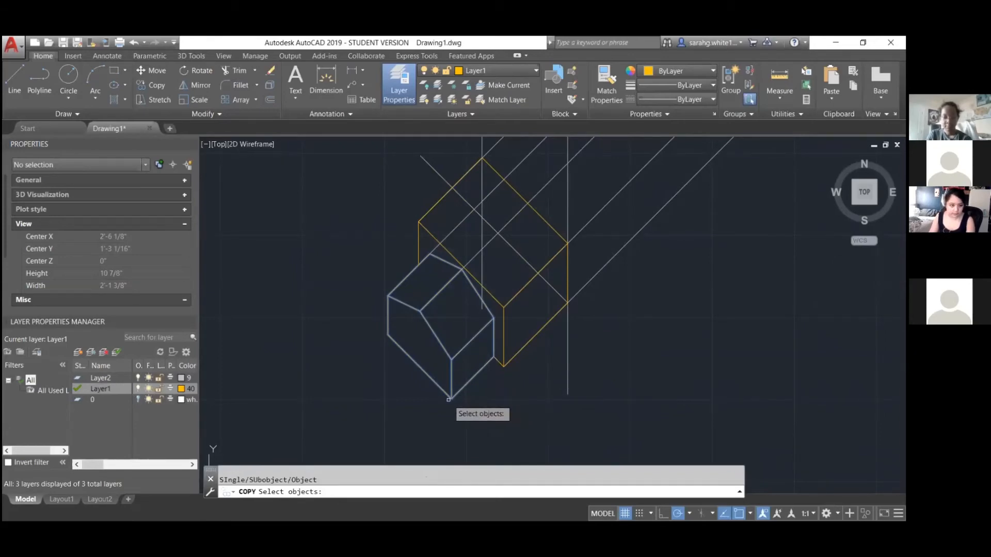
pyautogui.press('Return')
pyautogui.click(451, 397)
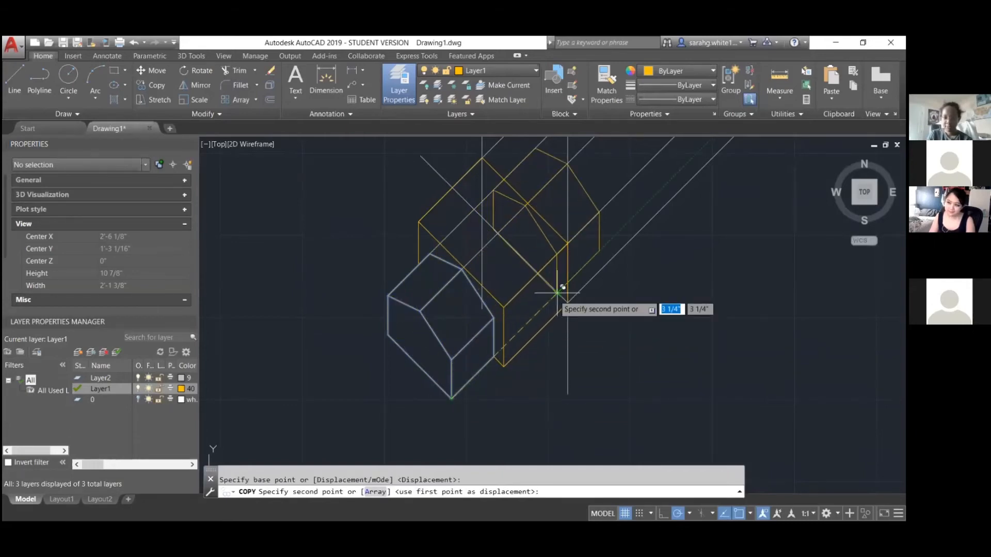
pyautogui.scroll(4, 558, 293)
pyautogui.click(562, 283)
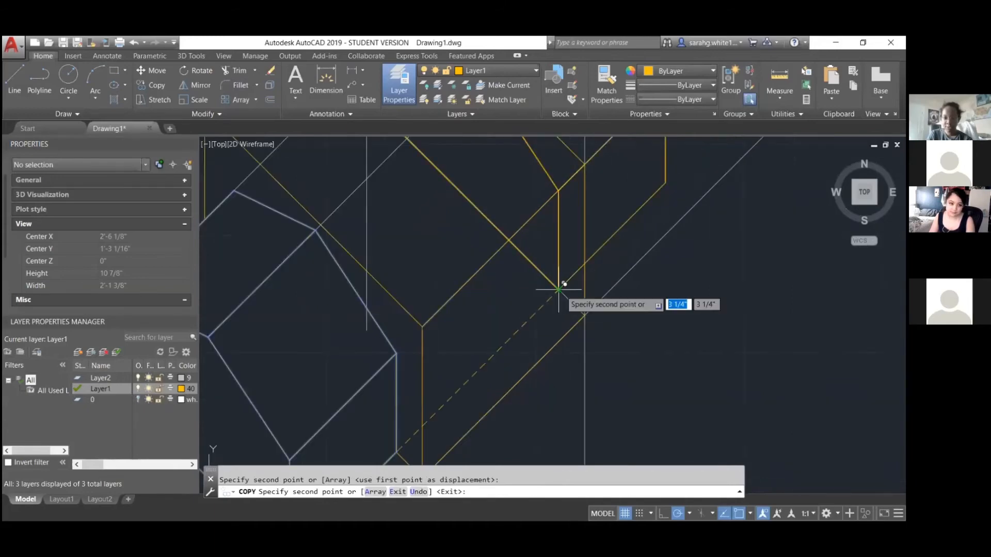
pyautogui.press('Return')
pyautogui.scroll(-5, 527, 320)
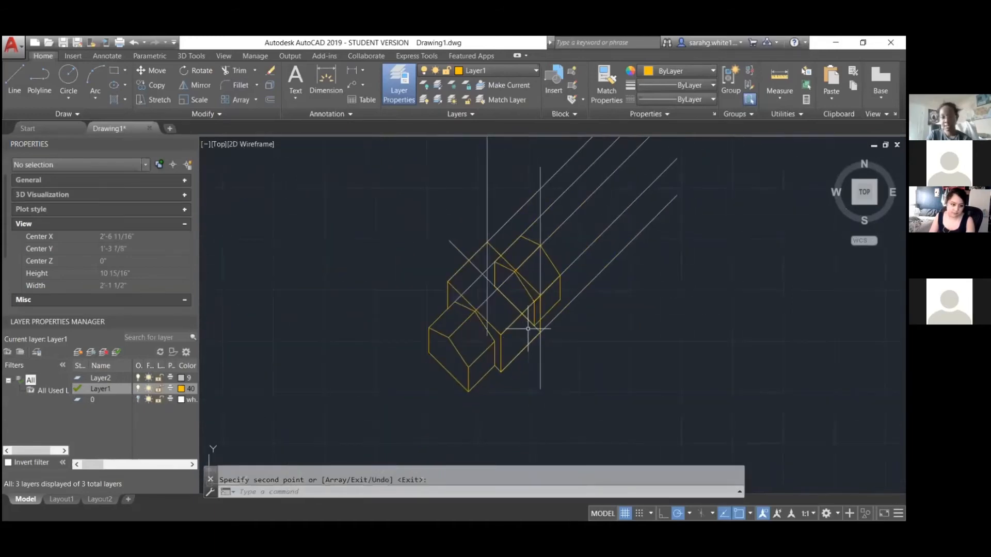
# - Lock Layer2 and erase the five front-face edges of the copied block that lie inside the large block
pyautogui.scroll(4, 531, 291)
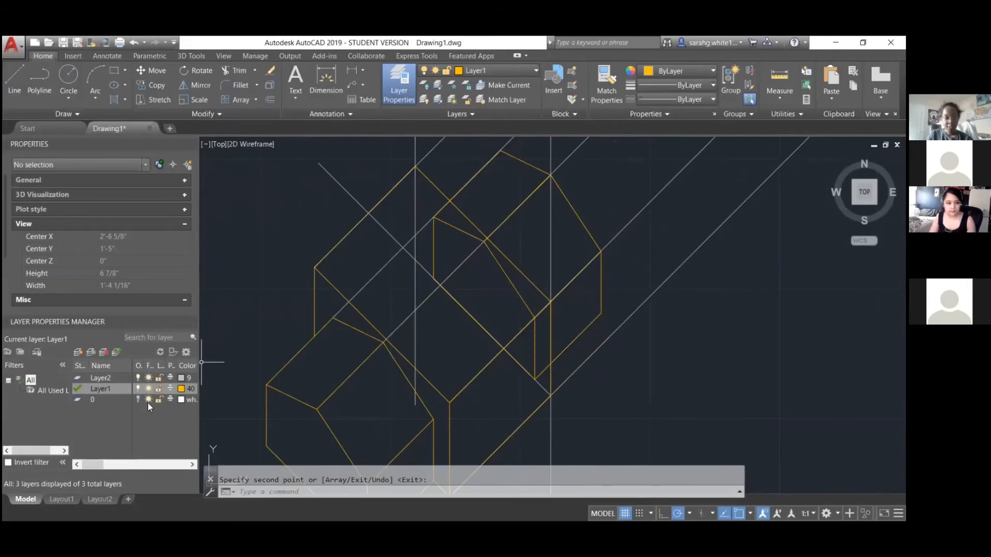
pyautogui.click(159, 378)
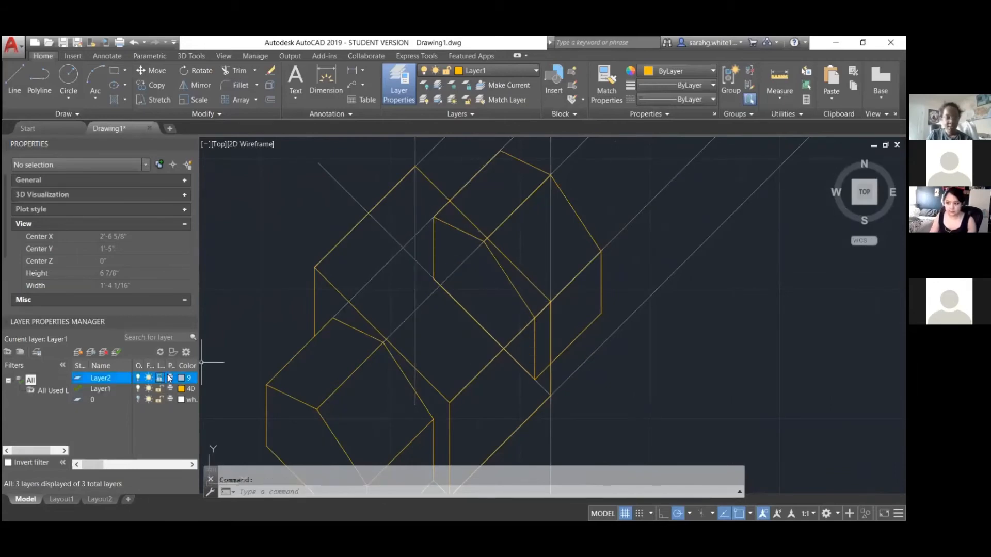
pyautogui.click(417, 205)
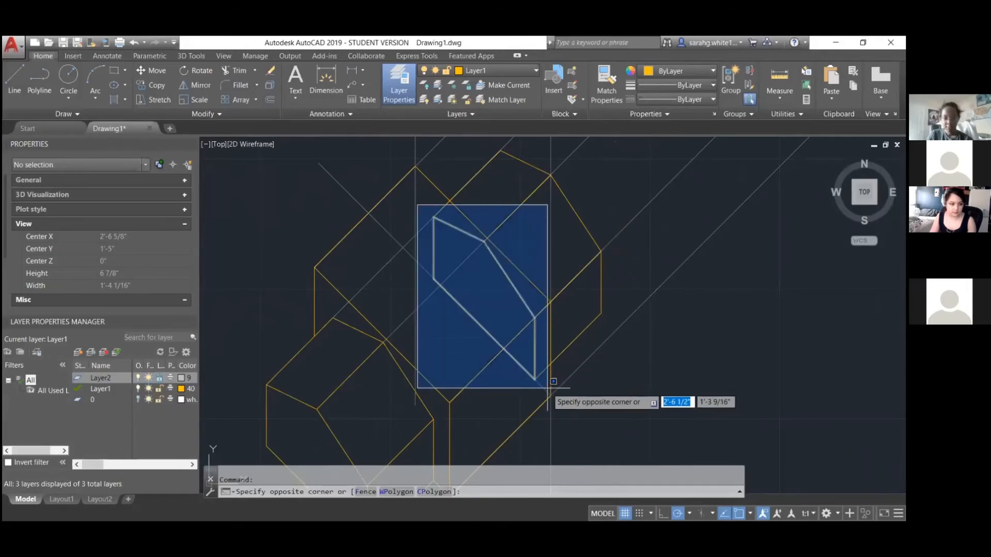
pyautogui.click(548, 389)
pyautogui.press('Delete')
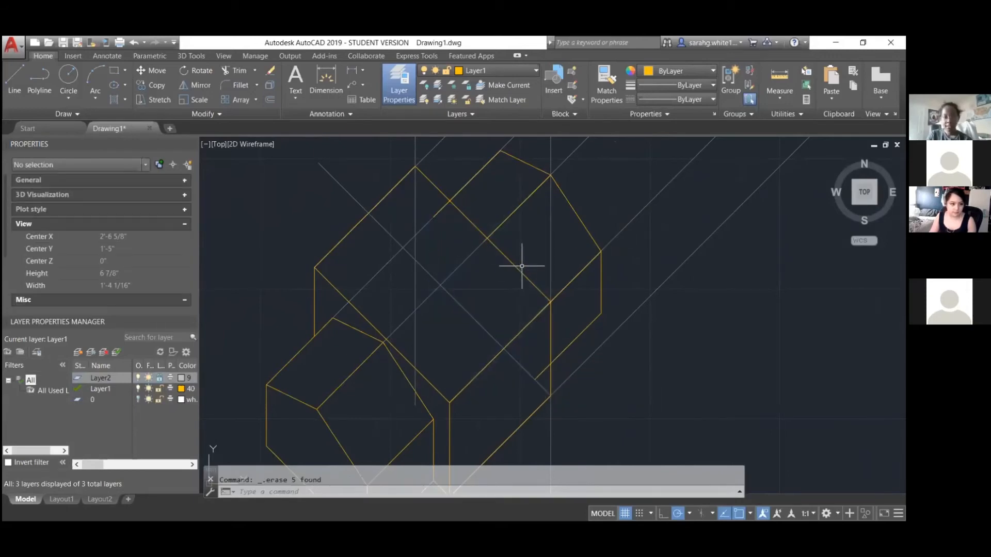
# - Try to trim the copied block's edges at the large block's upper rear edge and rear vertical edge
pyautogui.click(516, 268)
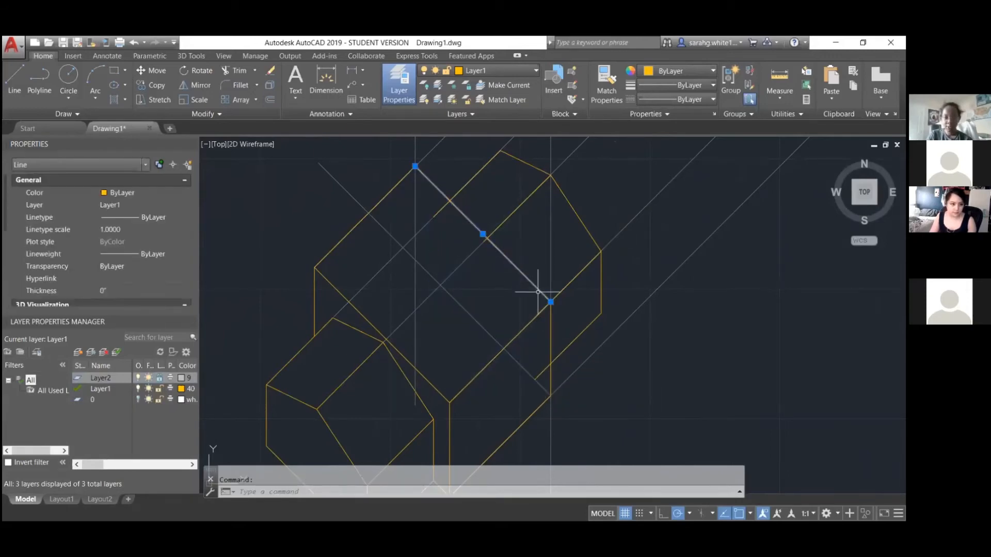
pyautogui.click(551, 338)
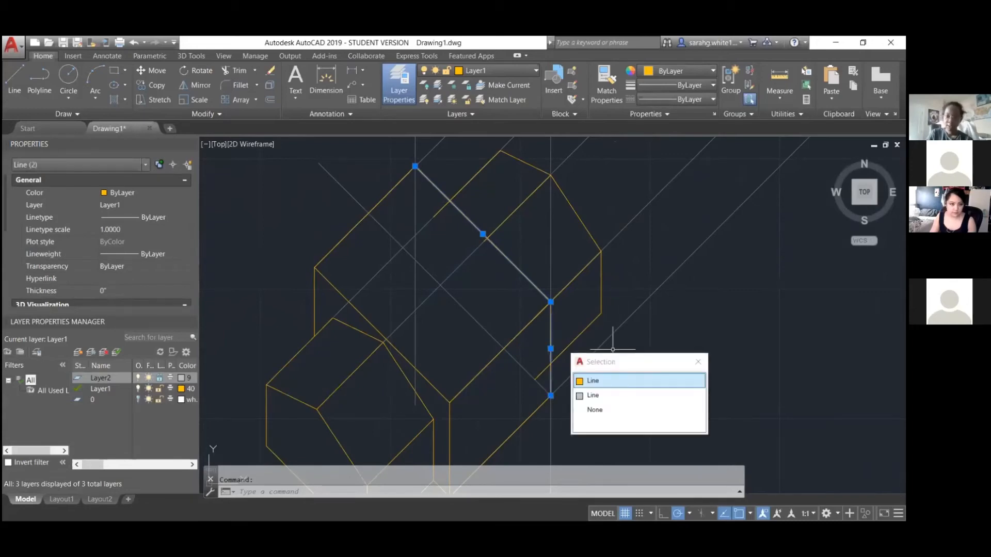
pyautogui.write('TRIM')
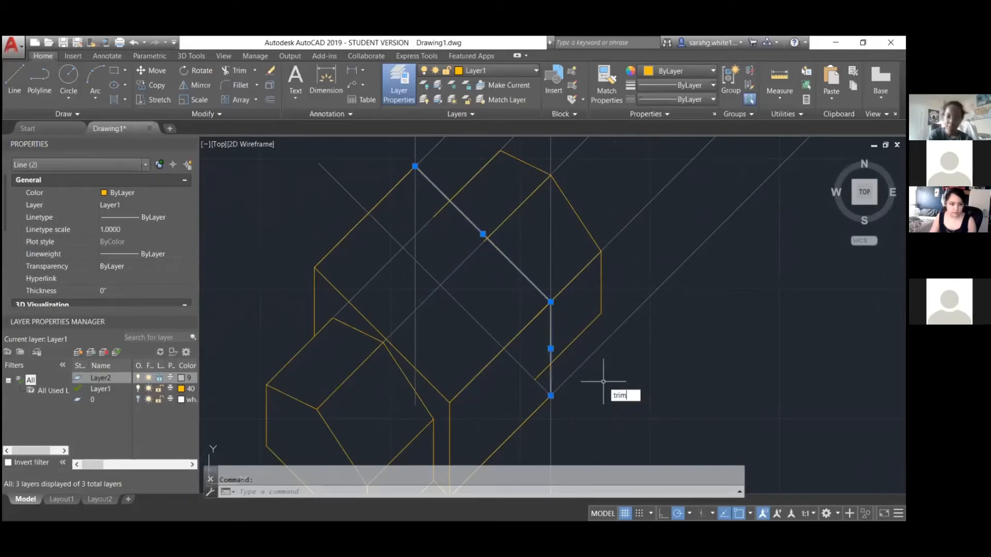
pyautogui.press('Return')
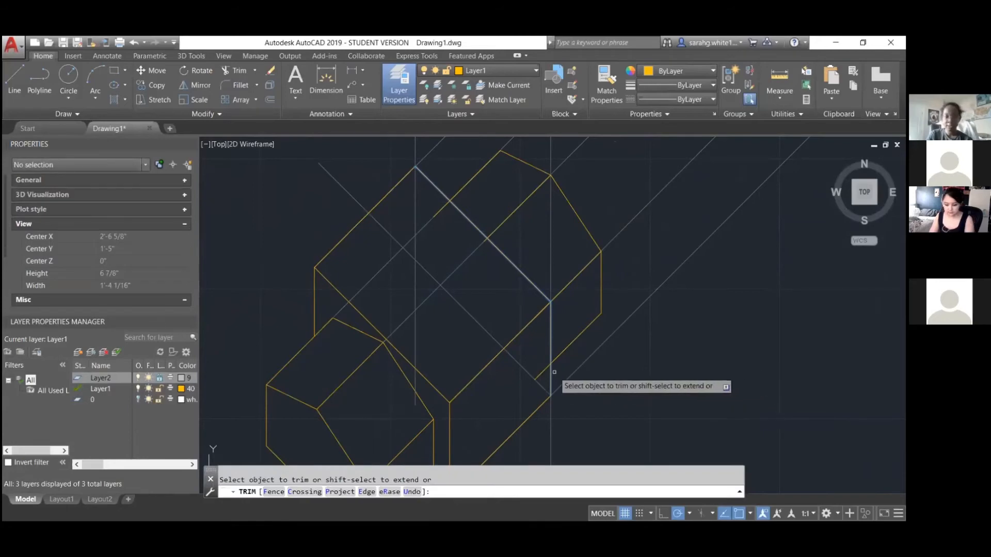
pyautogui.scroll(4, 488, 235)
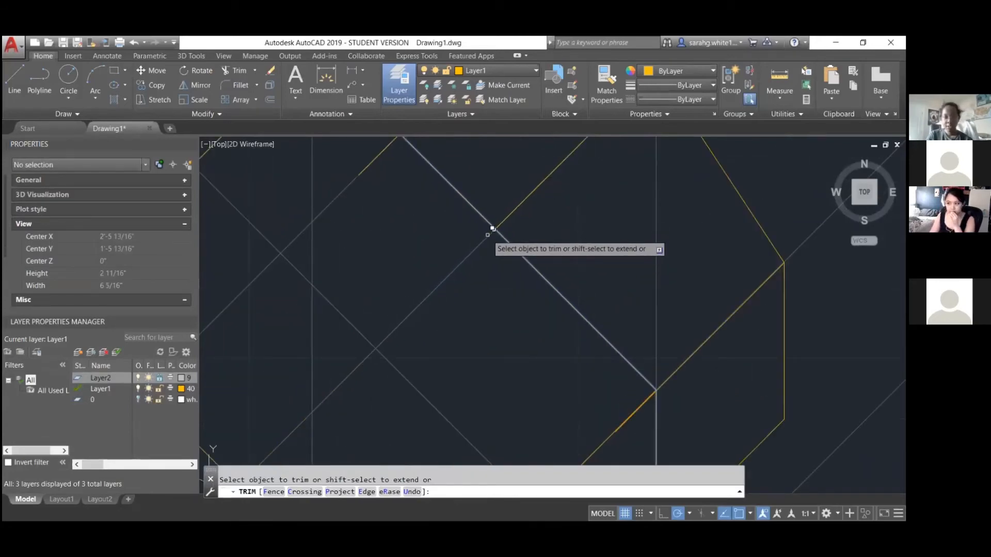
pyautogui.scroll(-2, 487, 236)
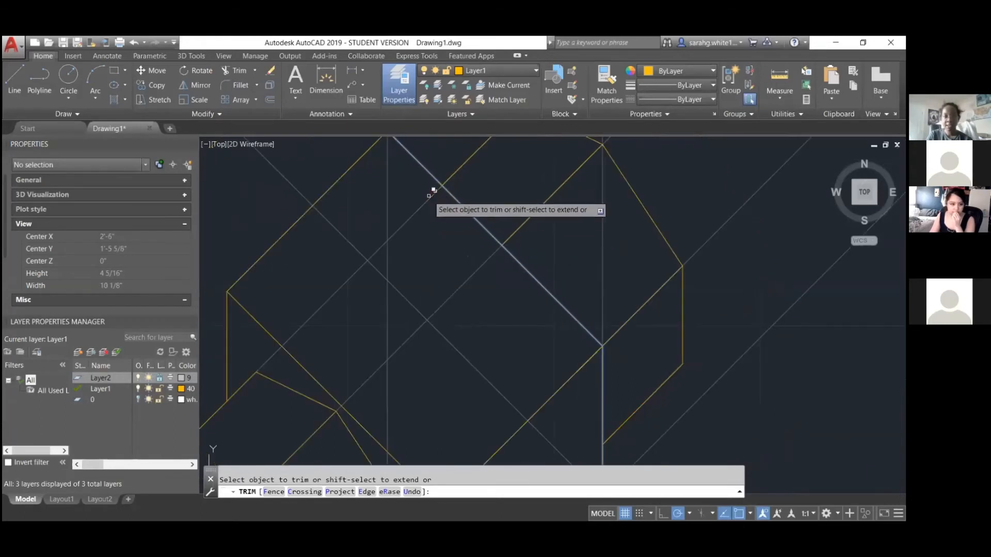
pyautogui.scroll(-3, 516, 272)
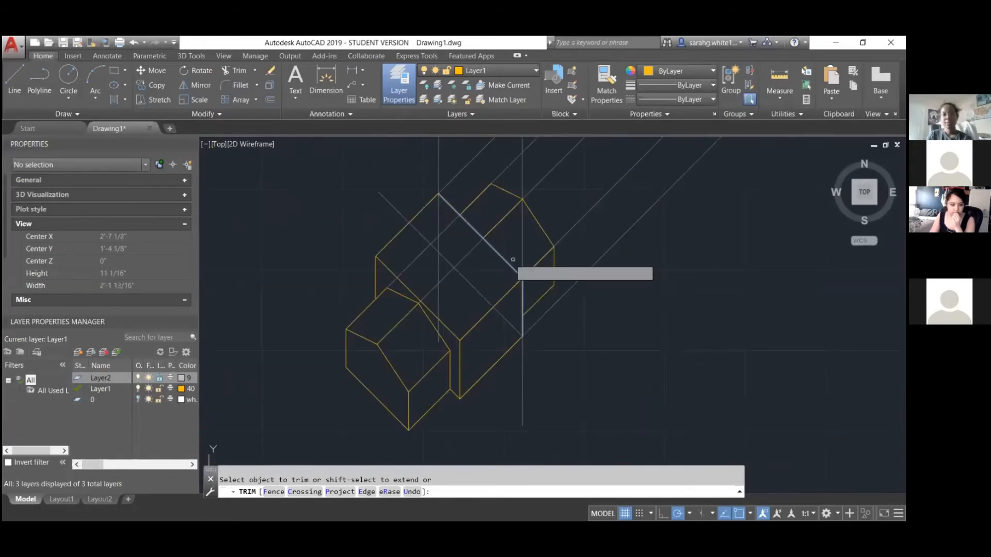
pyautogui.scroll(1, 523, 276)
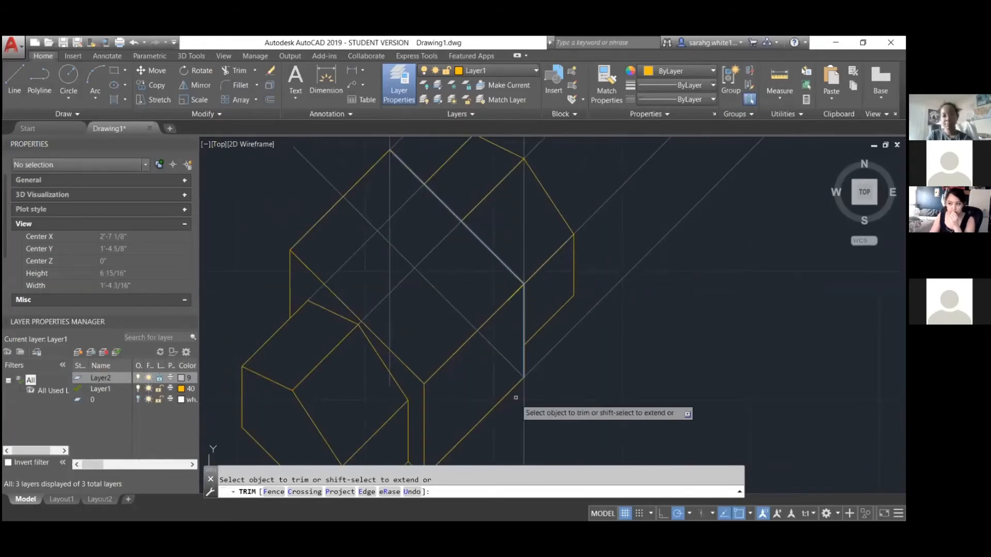
pyautogui.press('Escape')
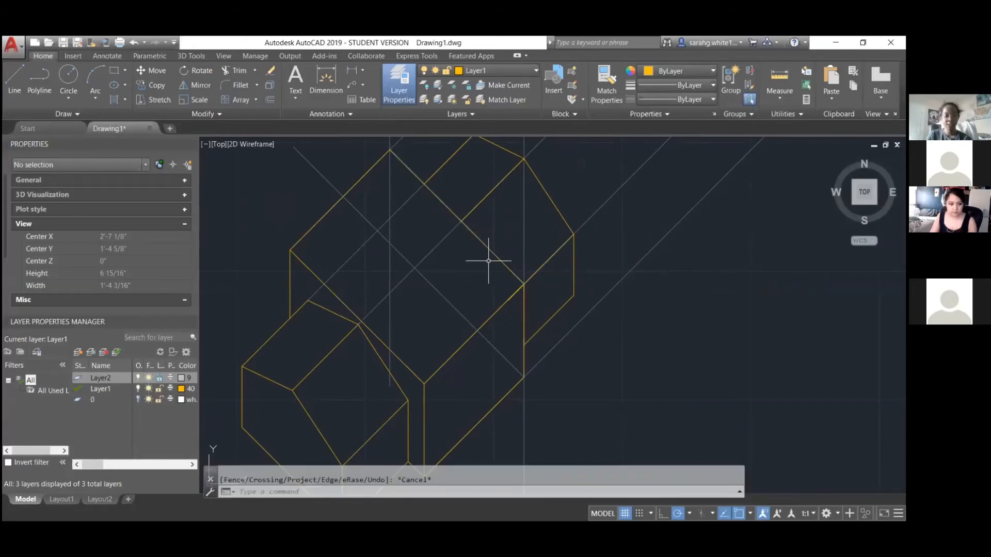
pyautogui.hotkey('ctrl', 'z')
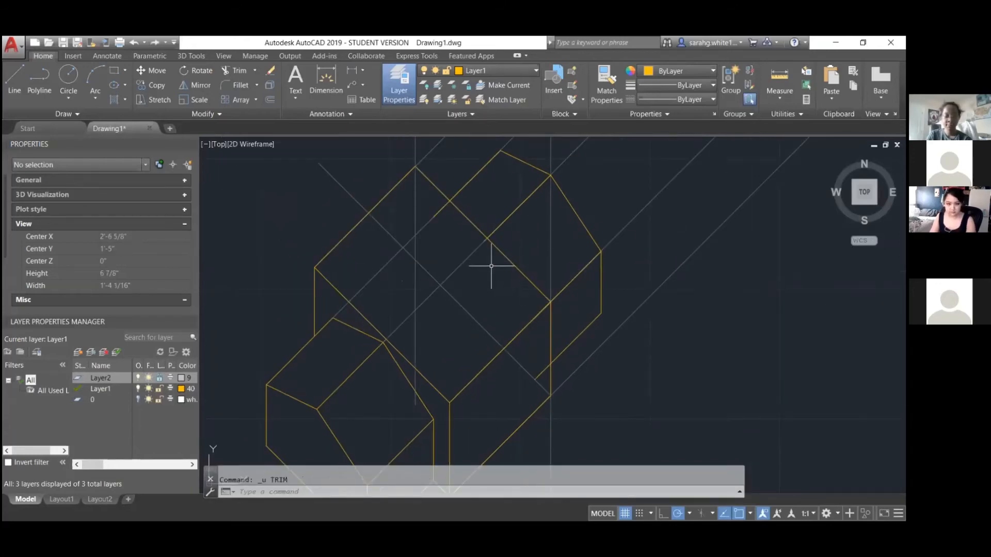
# - Trim the copied block's edge segments inside the large block, using the large block's upper rear and rear vertical edges as cutting edges
pyautogui.write('TRIM')
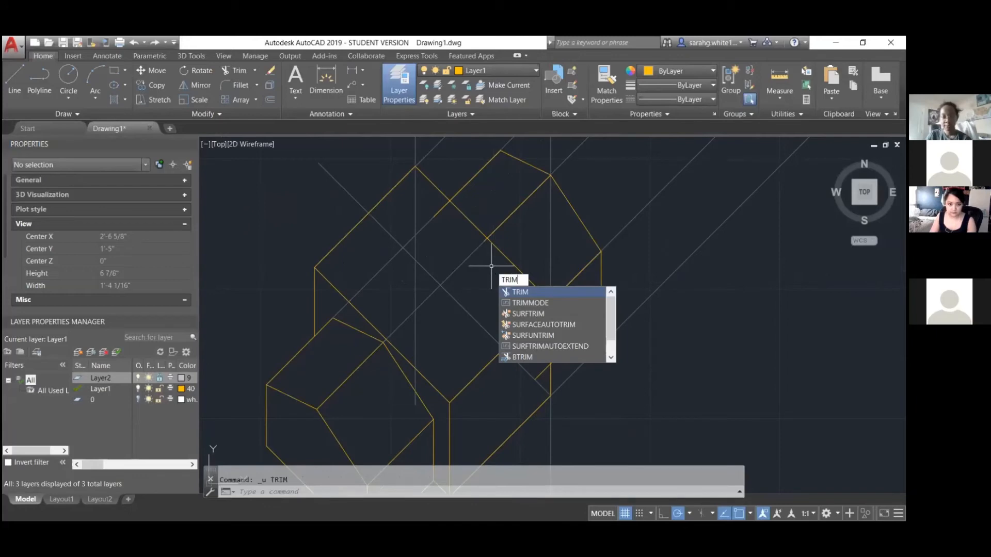
pyautogui.press('Return')
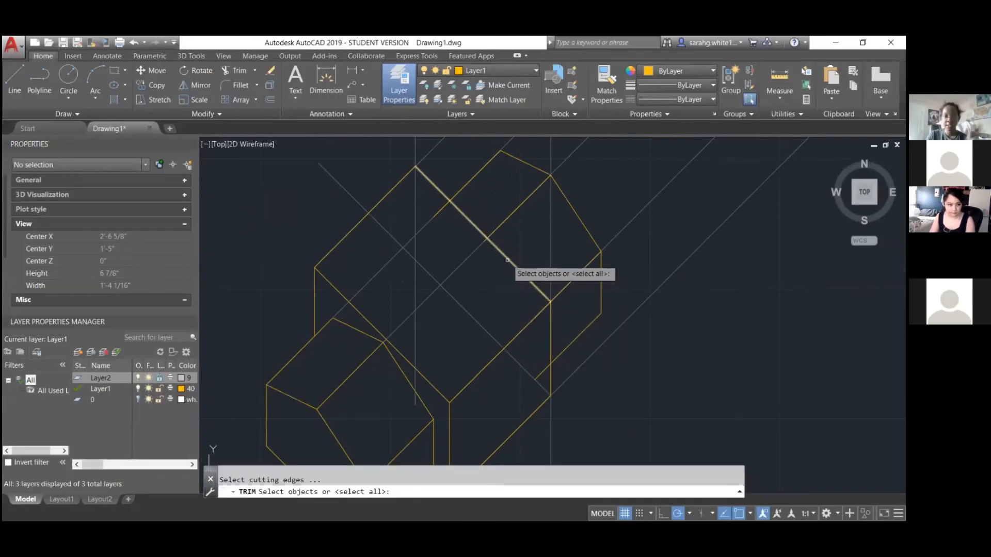
pyautogui.click(507, 260)
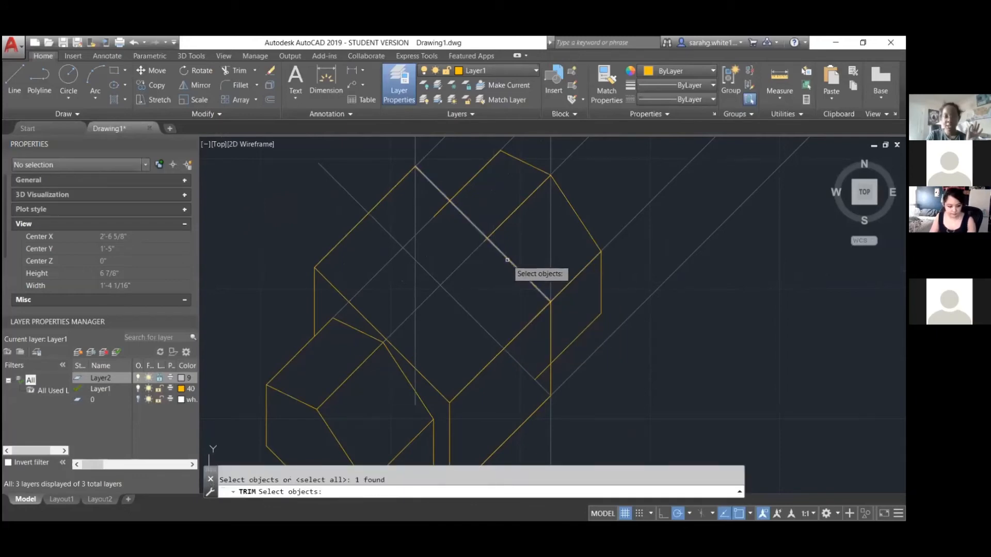
pyautogui.click(549, 323)
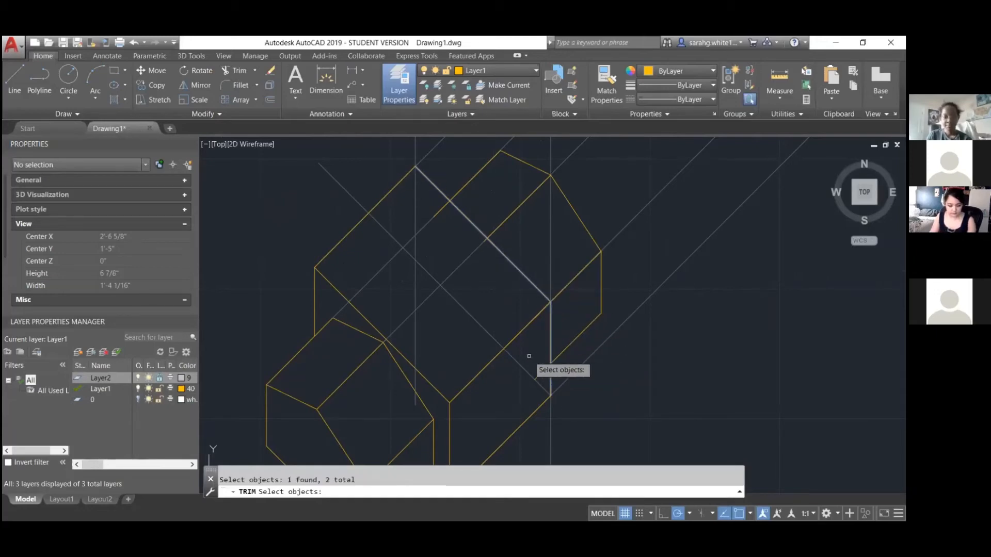
pyautogui.press('Return')
pyautogui.scroll(6, 483, 242)
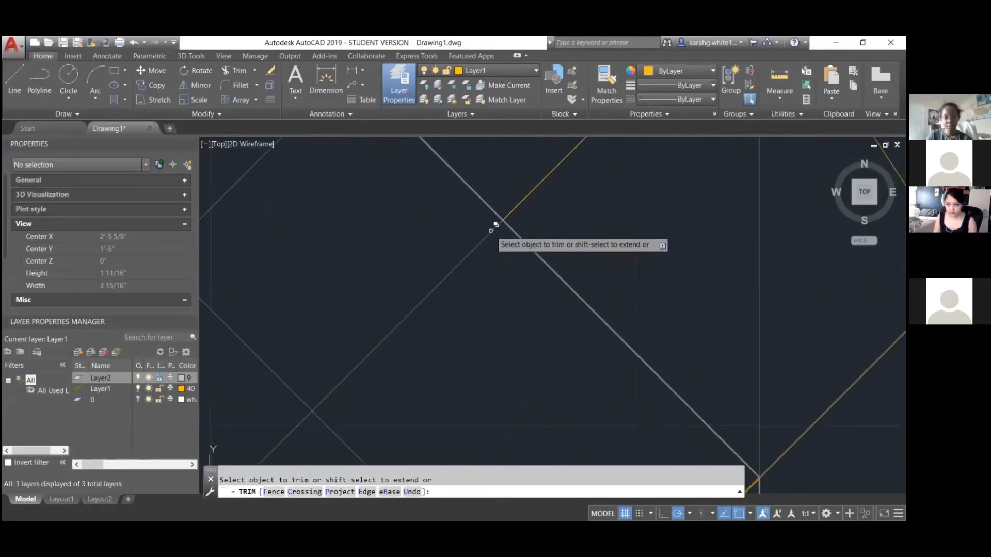
pyautogui.scroll(-2, 494, 227)
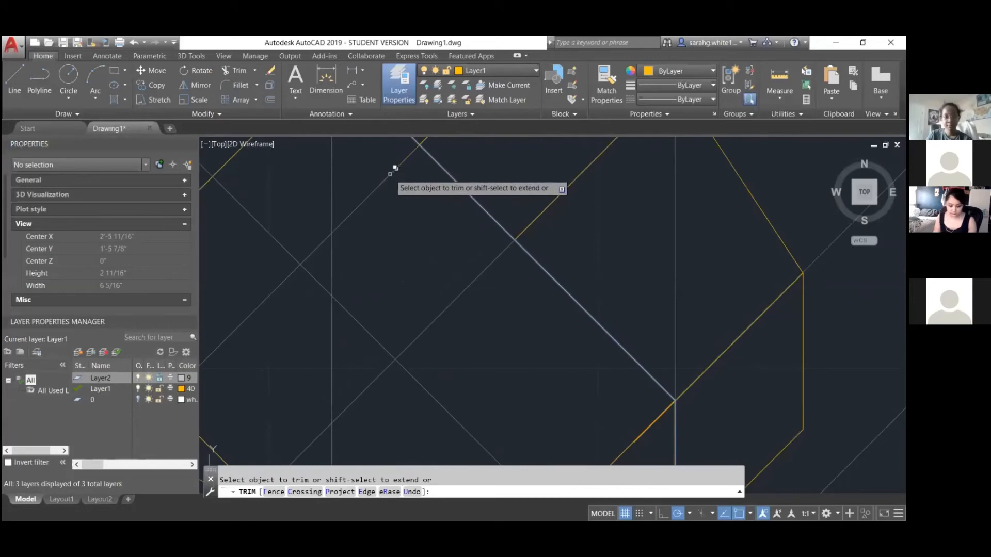
pyautogui.click(395, 167)
pyautogui.click(448, 218)
pyautogui.scroll(-3, 449, 227)
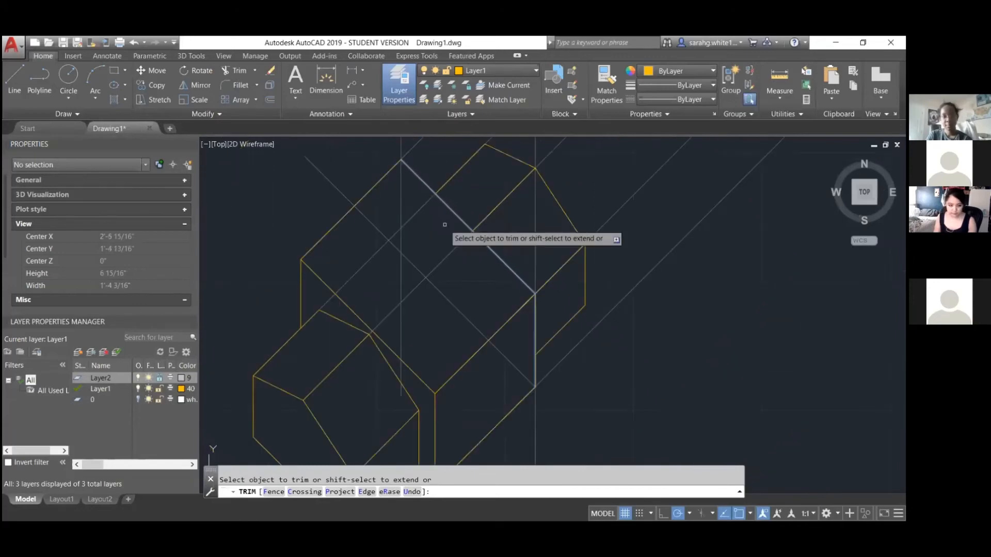
pyautogui.press('Escape')
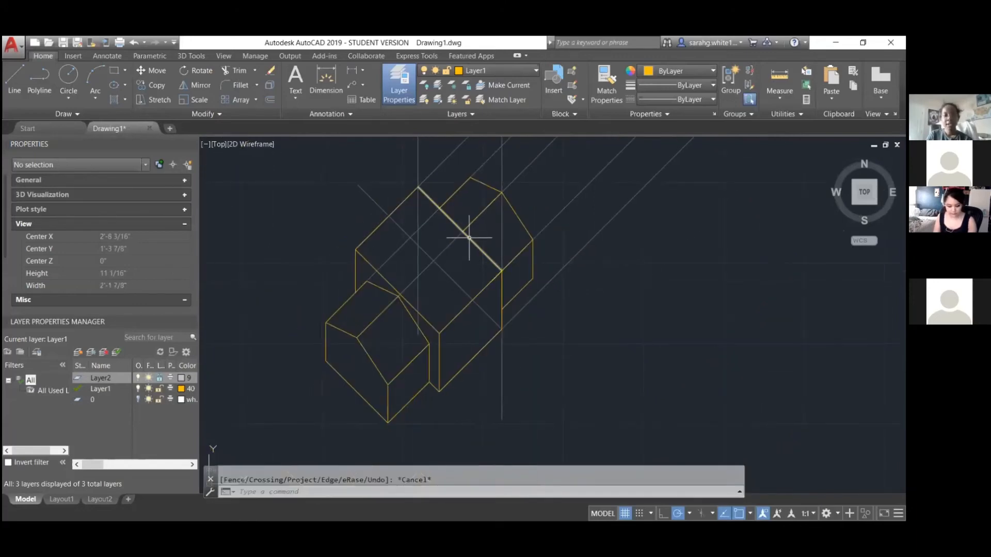
# - Unlock Layer2 and make it the current layer
pyautogui.scroll(2, 466, 245)
pyautogui.click(157, 376)
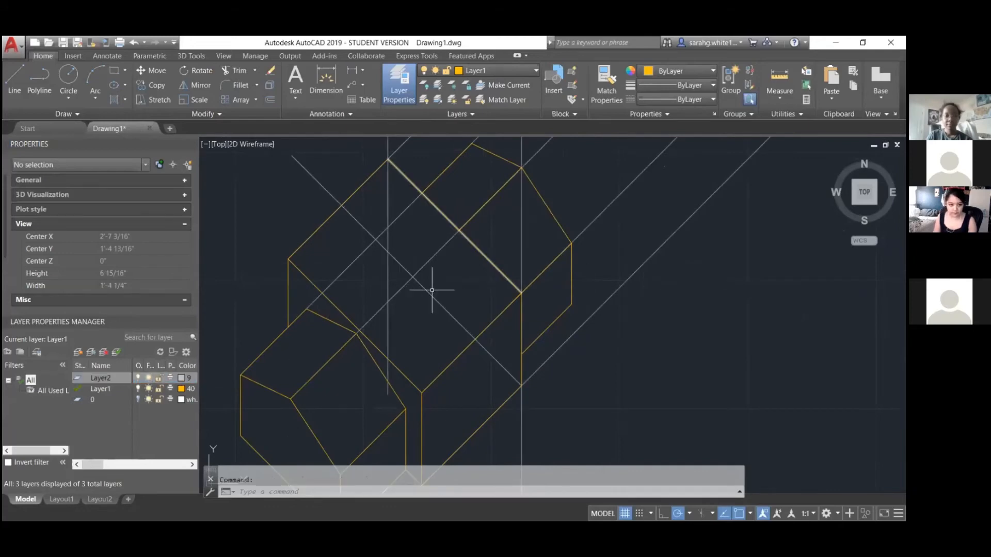
pyautogui.scroll(-2, 432, 288)
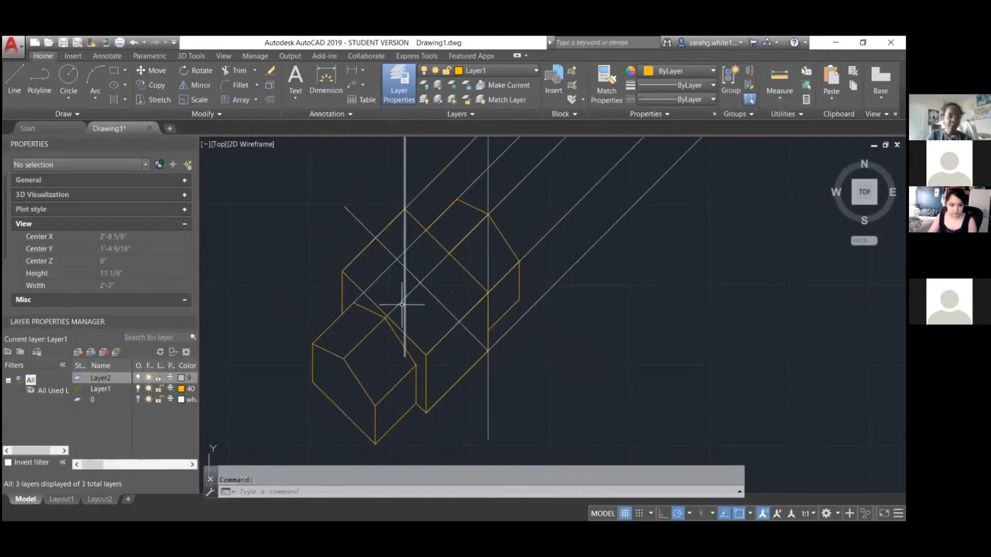
pyautogui.scroll(4, 405, 291)
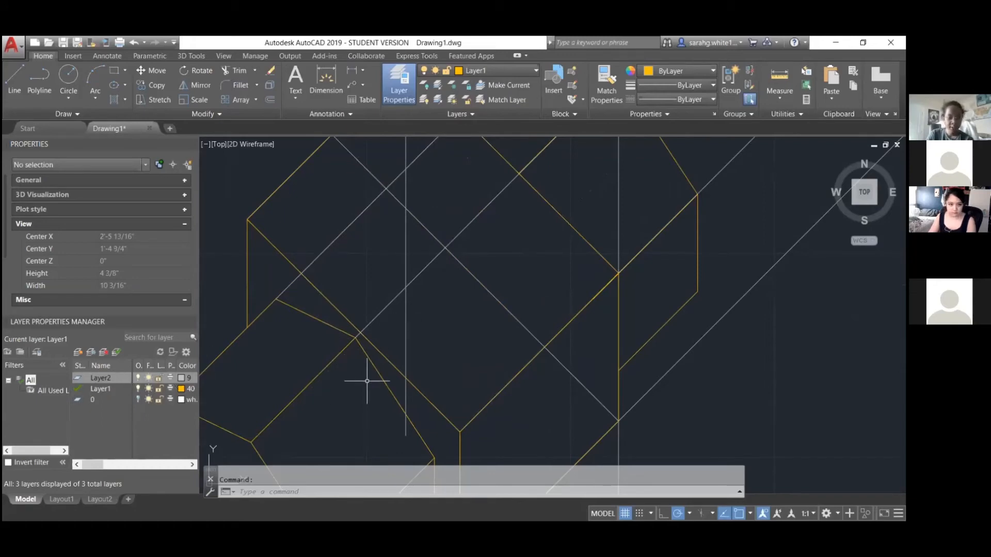
pyautogui.doubleClick(84, 382)
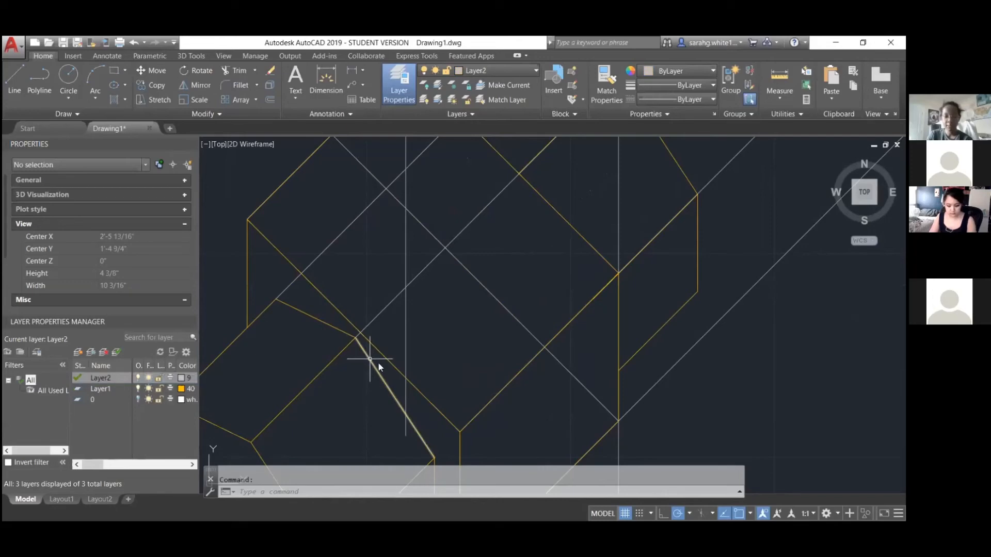
pyautogui.write('l')
pyautogui.press('Return')
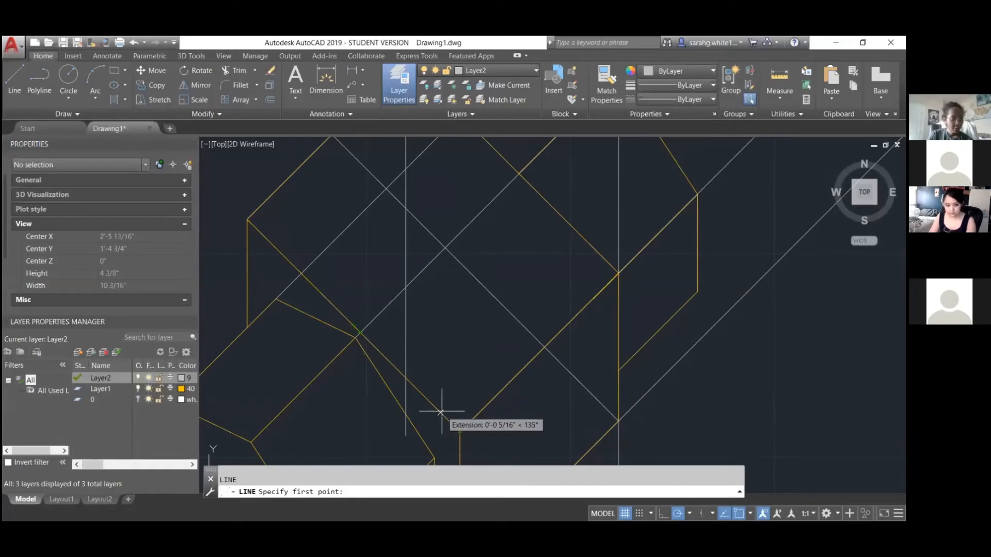
pyautogui.write('1-3/16')
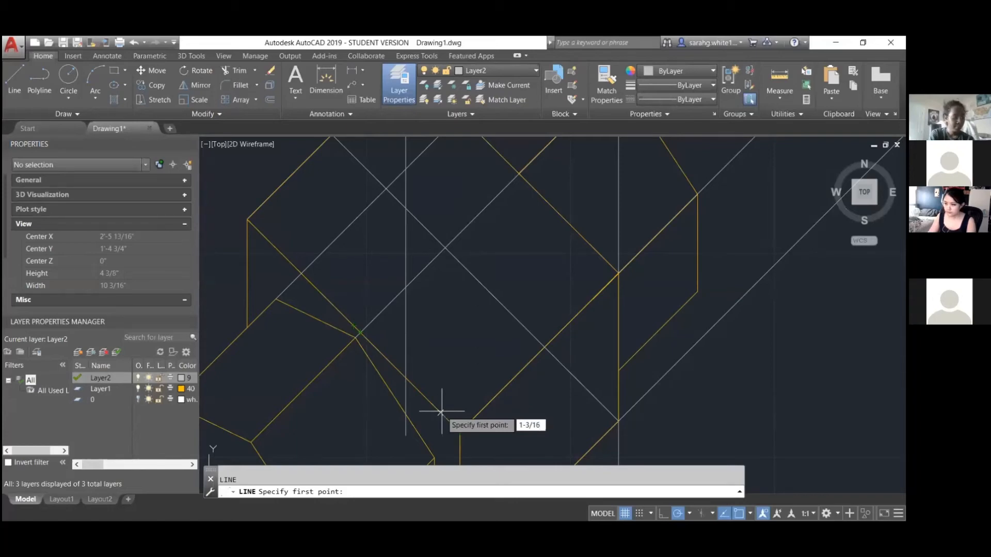
pyautogui.press('Return')
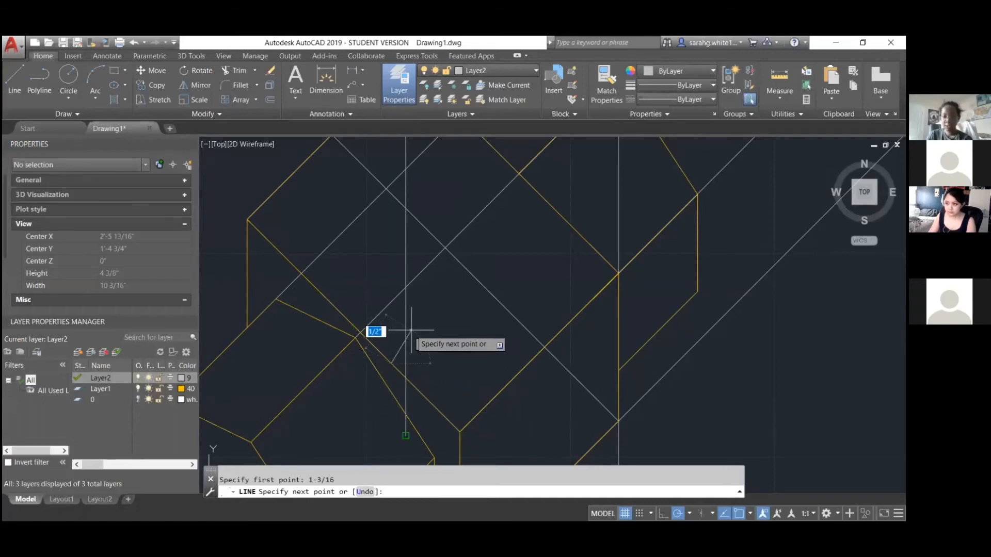
pyautogui.press('Escape')
pyautogui.click(457, 428)
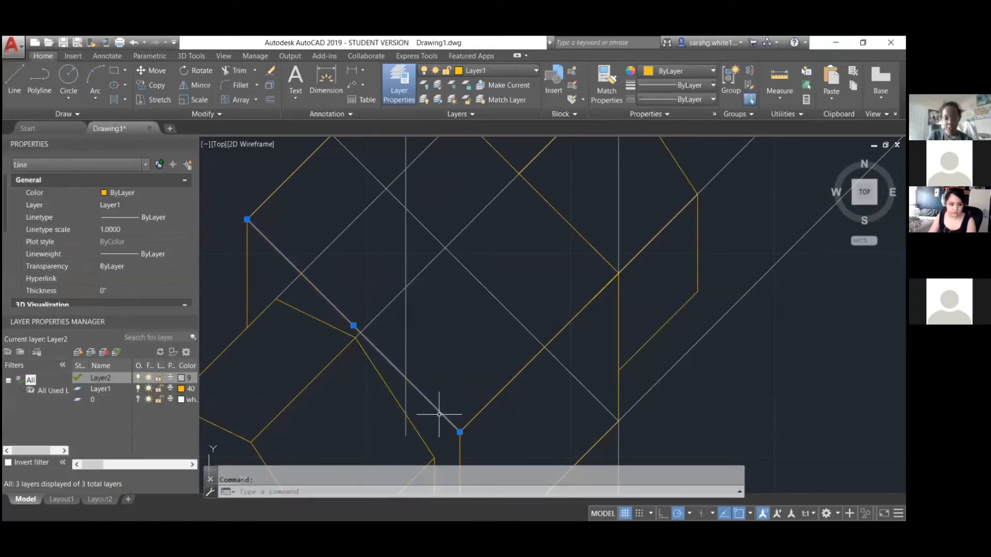
pyautogui.press('Escape')
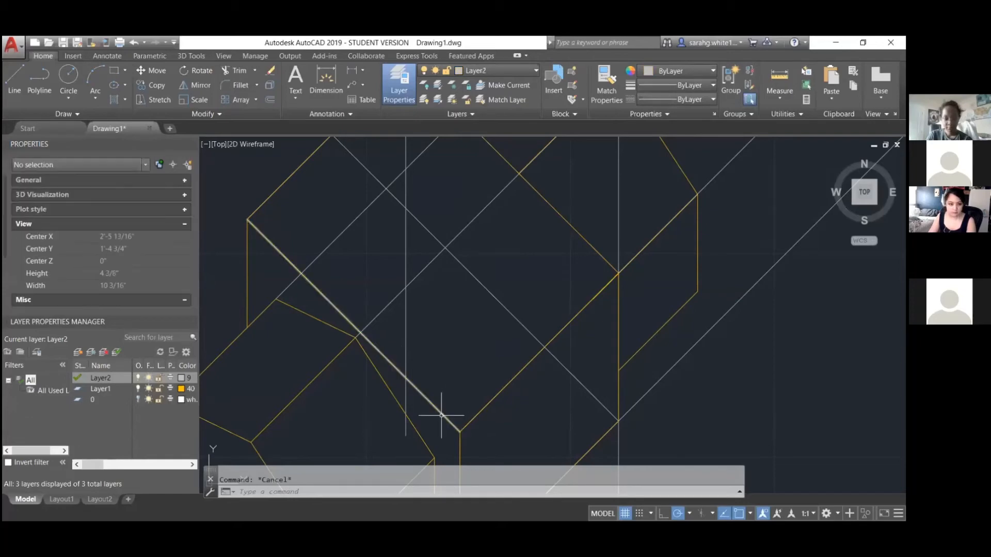
pyautogui.click(442, 413)
pyautogui.scroll(3, 449, 438)
pyautogui.press('Escape')
pyautogui.scroll(-2, 450, 436)
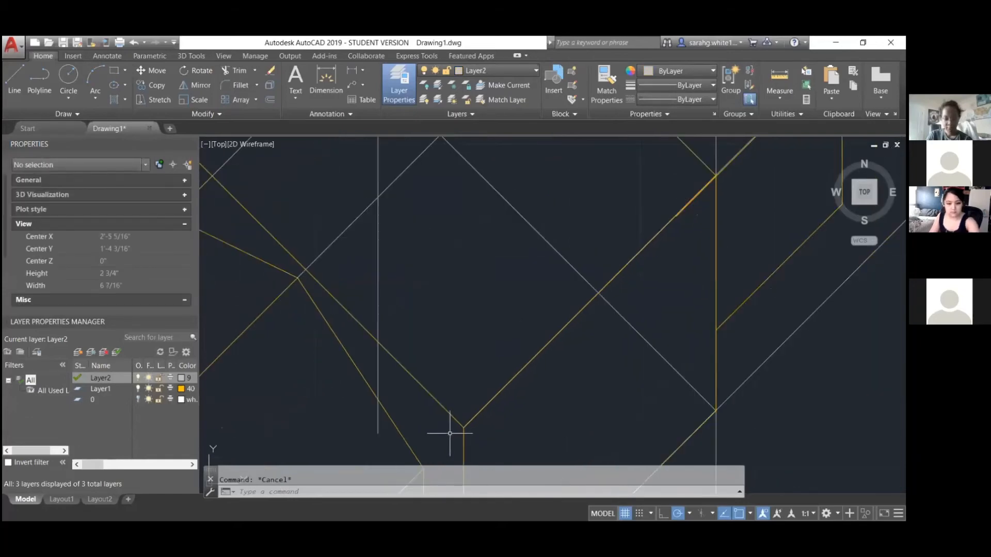
# - Draw a 1-3/16" construction line at 135° from the large block's front top corner along its front top edge
pyautogui.press('l')
pyautogui.press('Return')
pyautogui.click(463, 428)
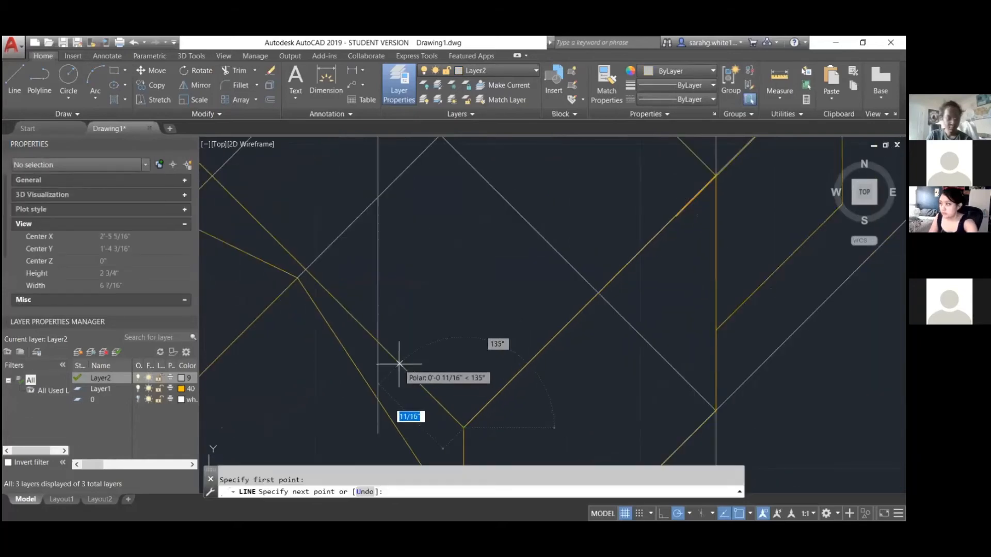
pyautogui.write('1')
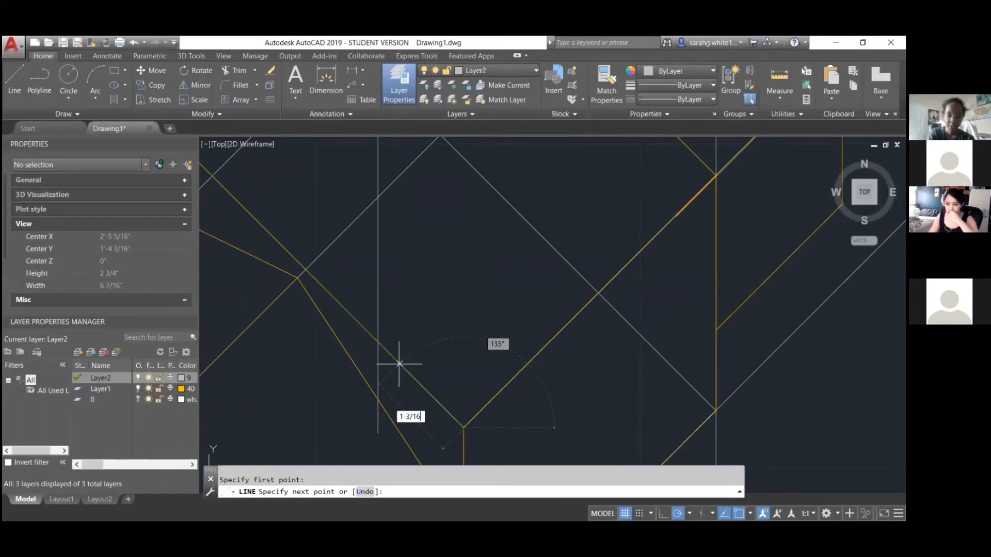
pyautogui.write('-3/16')
pyautogui.press('Return')
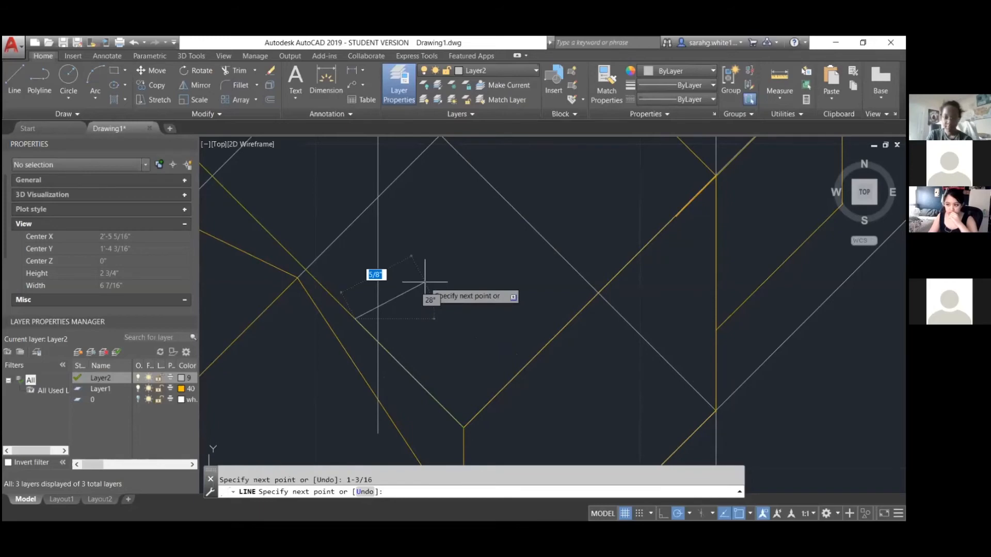
pyautogui.press('Return')
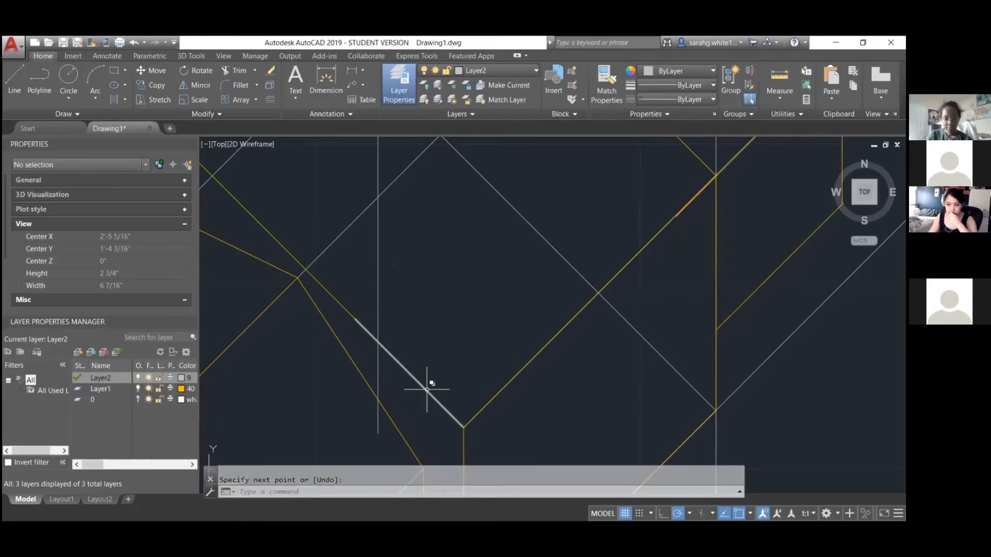
# - Move the 135° construction line 1-1/16" at 45° along the large block's front top edge
pyautogui.click(427, 389)
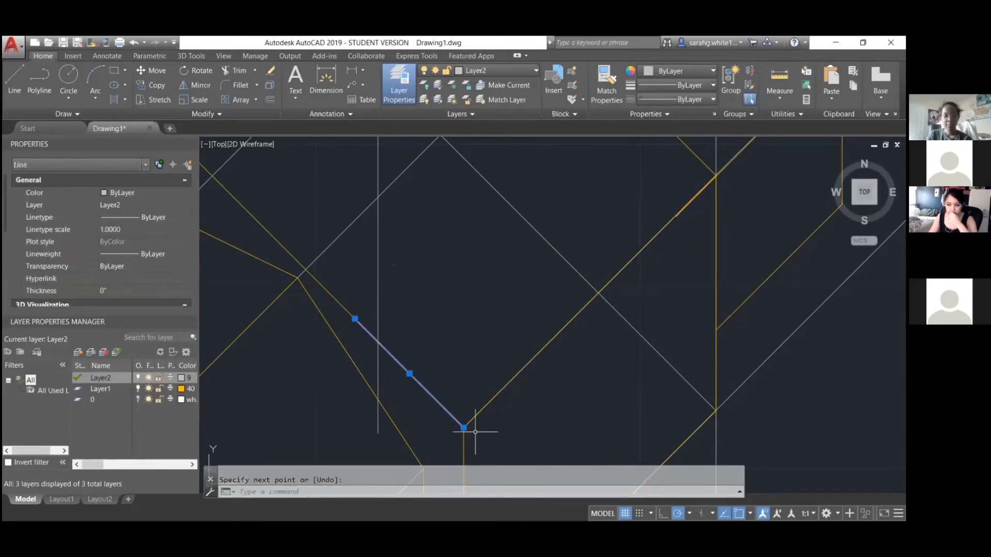
pyautogui.write('m')
pyautogui.press('Return')
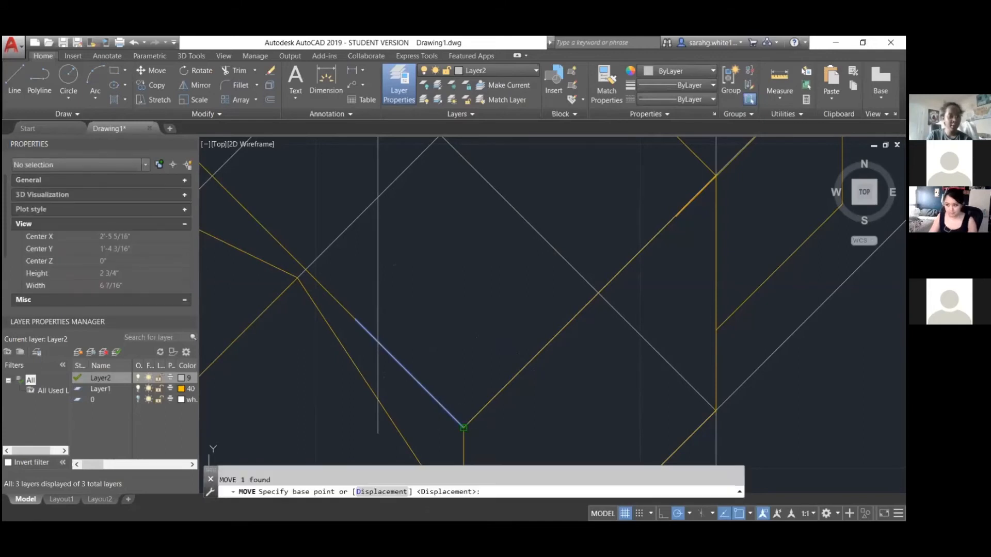
pyautogui.click(463, 427)
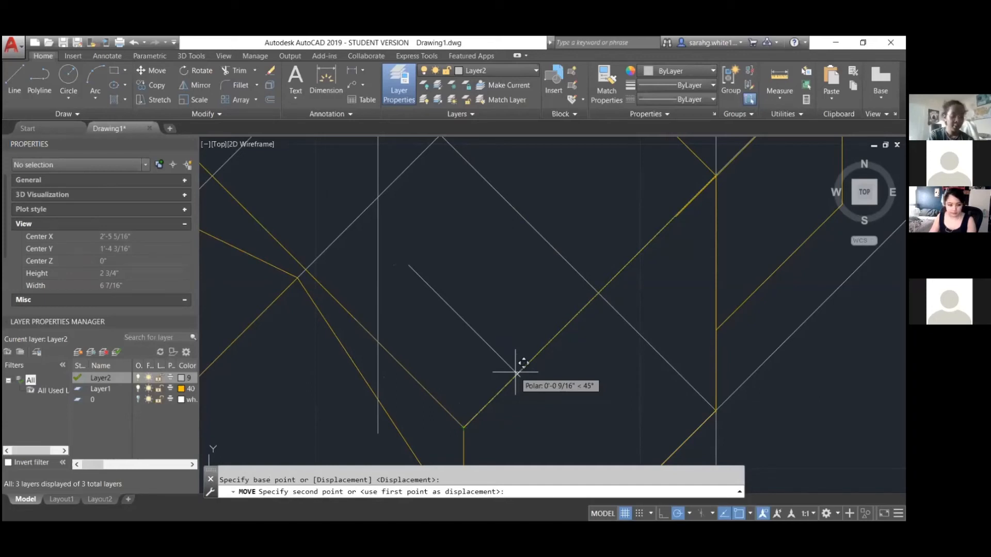
pyautogui.write('1-1/16')
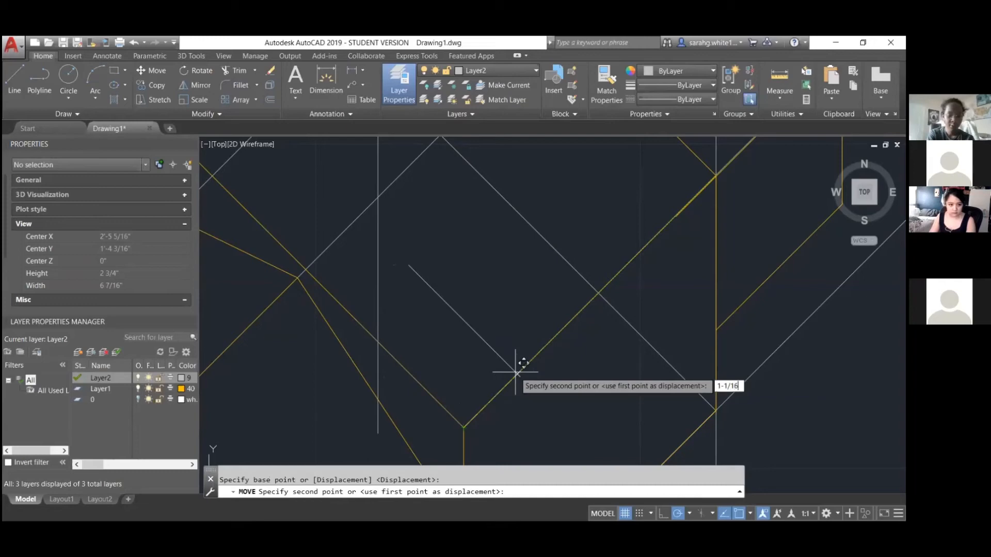
pyautogui.click(515, 371)
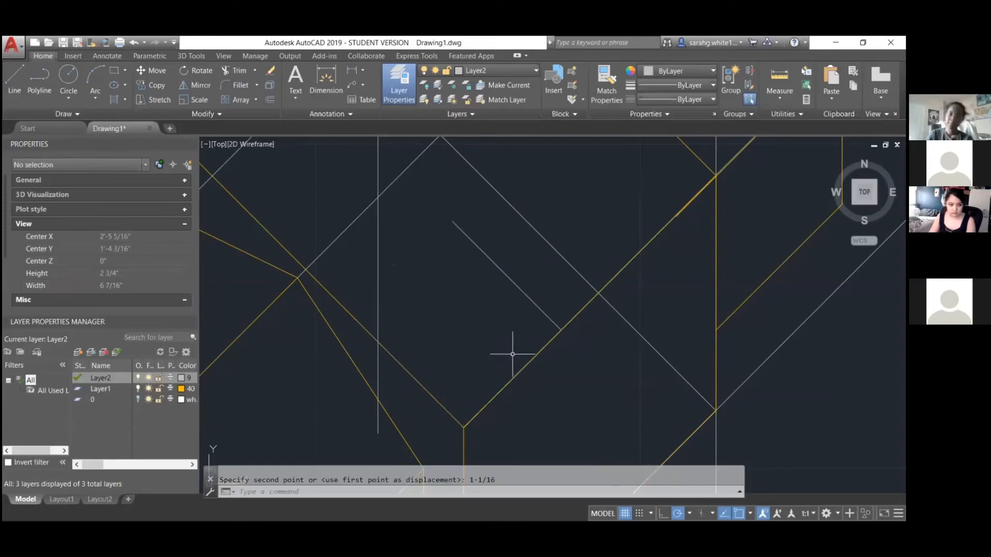
# - Stretch both ends of the moved construction line along its own direction until they pass beyond the large block's edges
pyautogui.scroll(-2, 513, 354)
pyautogui.click(506, 299)
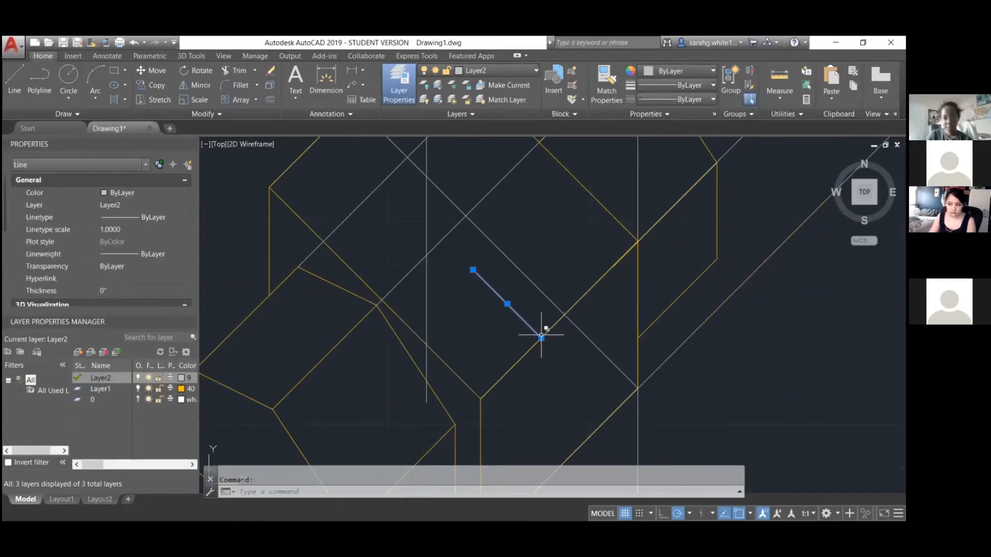
pyautogui.click(541, 338)
pyautogui.scroll(-2, 541, 338)
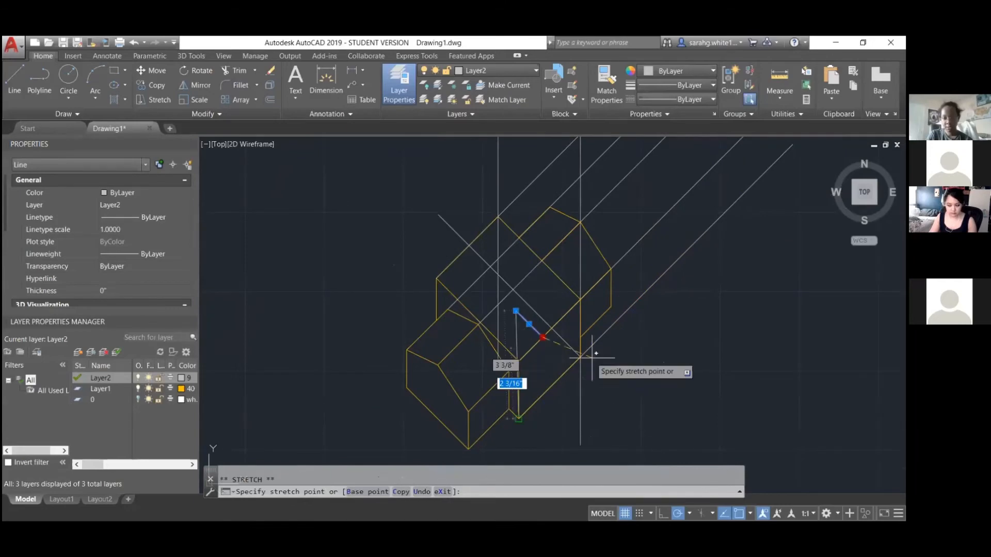
pyautogui.click(408, 202)
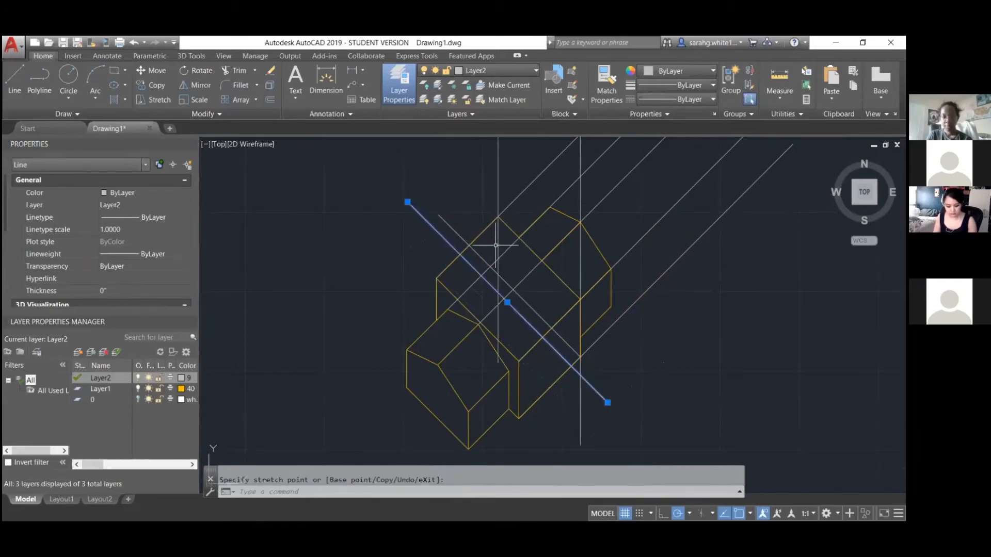
pyautogui.press('Escape')
pyautogui.press('Escape')
pyautogui.scroll(4, 485, 312)
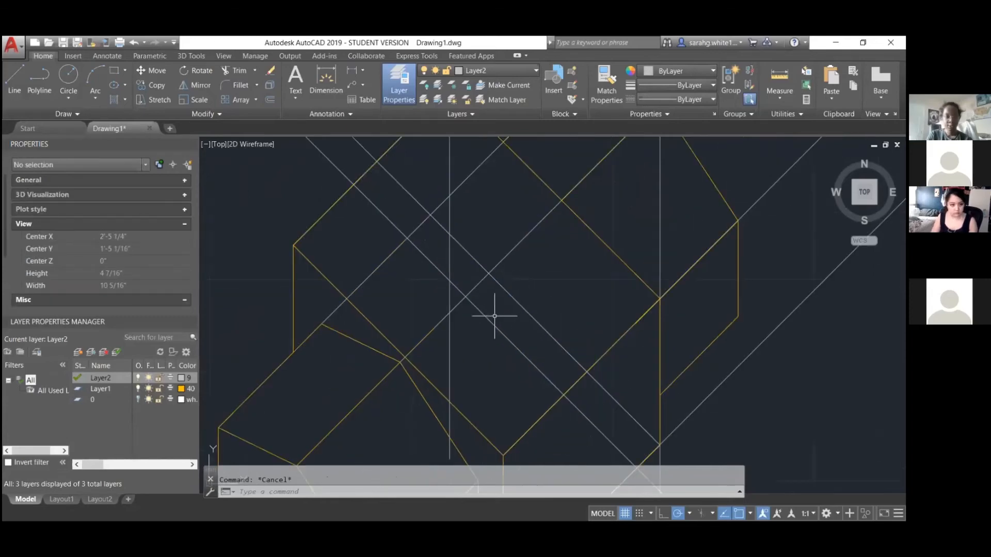
pyautogui.click(482, 306)
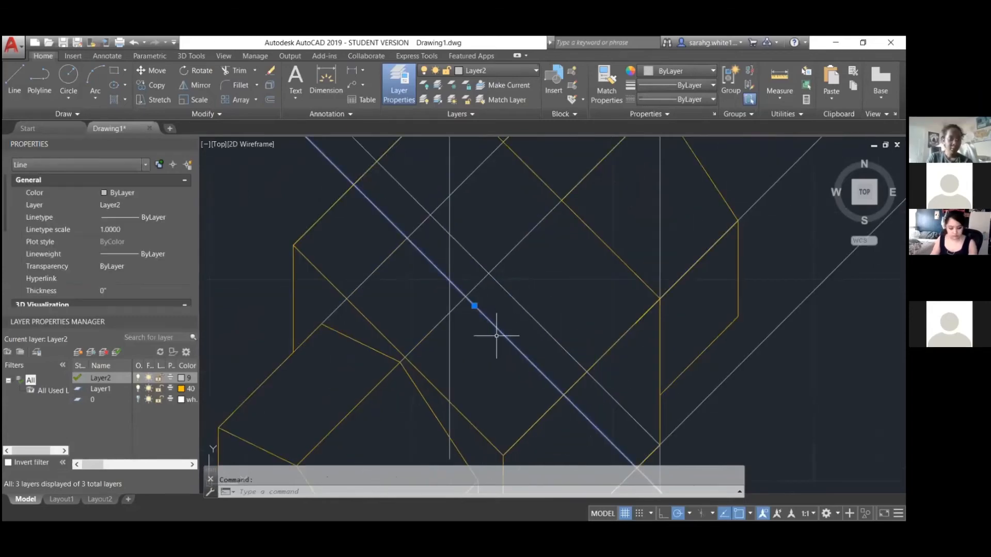
pyautogui.press('Escape')
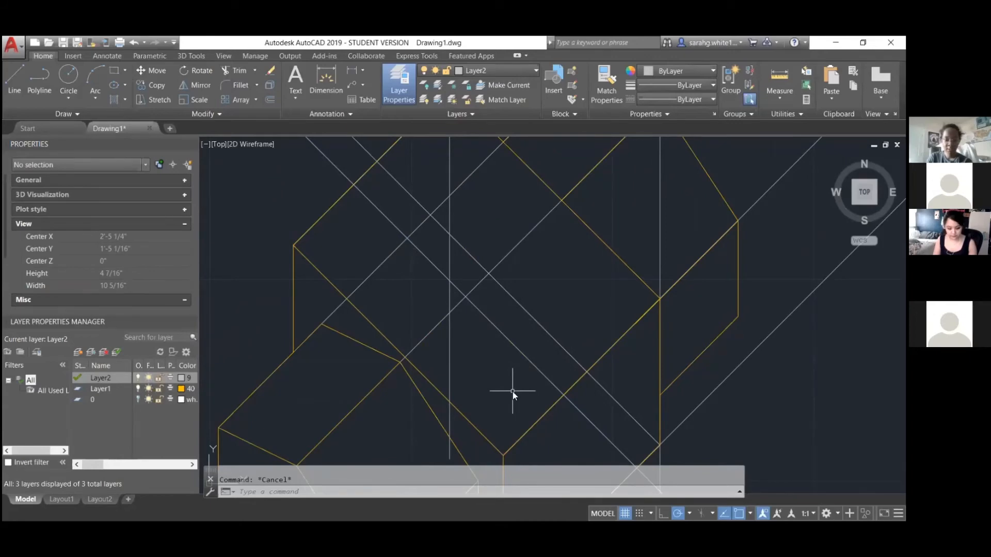
# - Draw a long 45° construction line starting 1-1/16" from the large block's front top corner along its 135° top edge
pyautogui.write('l')
pyautogui.press('Return')
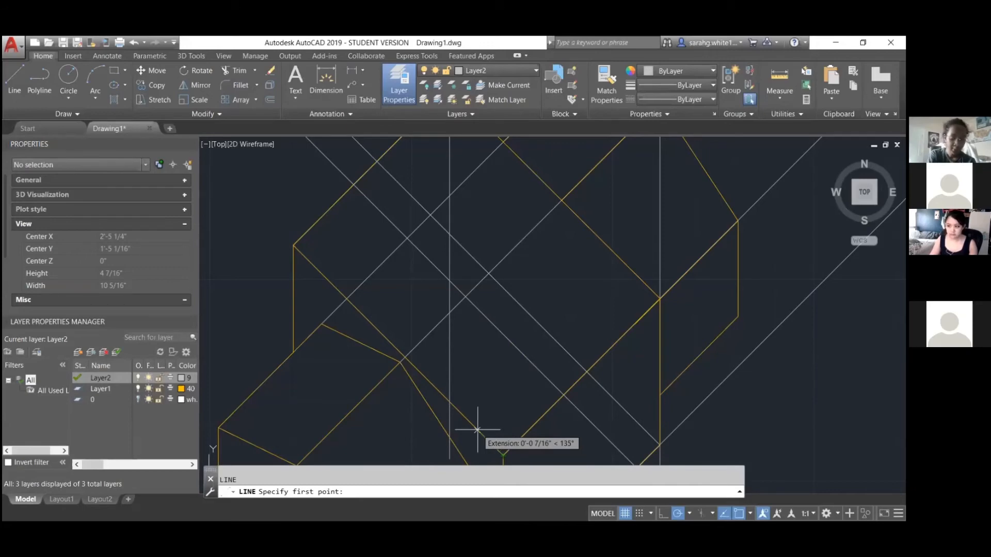
pyautogui.write('1')
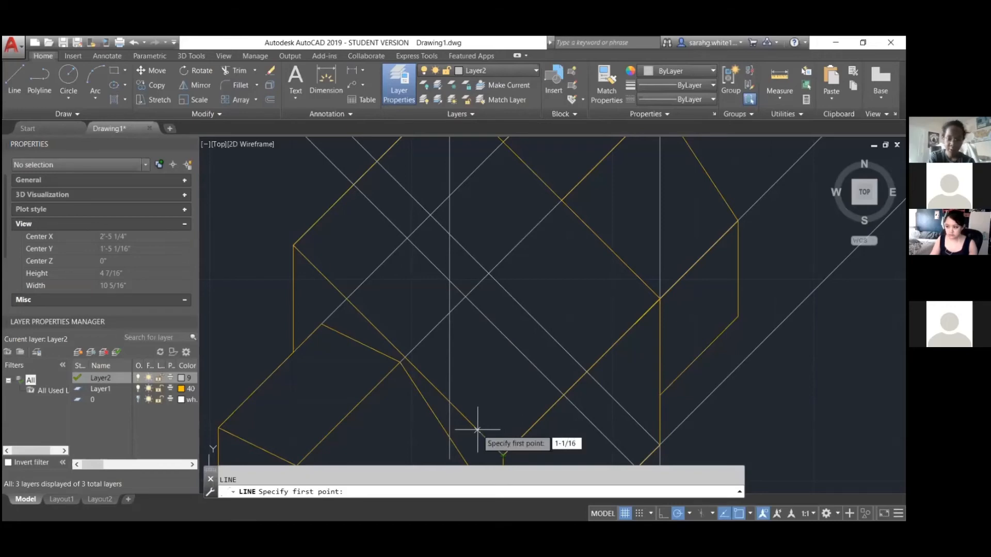
pyautogui.write('-1/16')
pyautogui.press('Return')
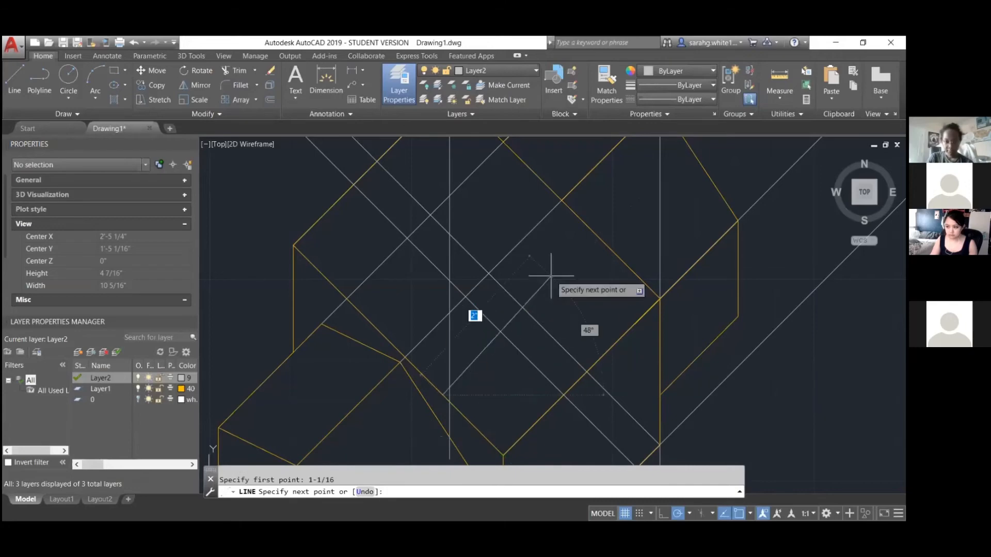
pyautogui.scroll(-3, 650, 177)
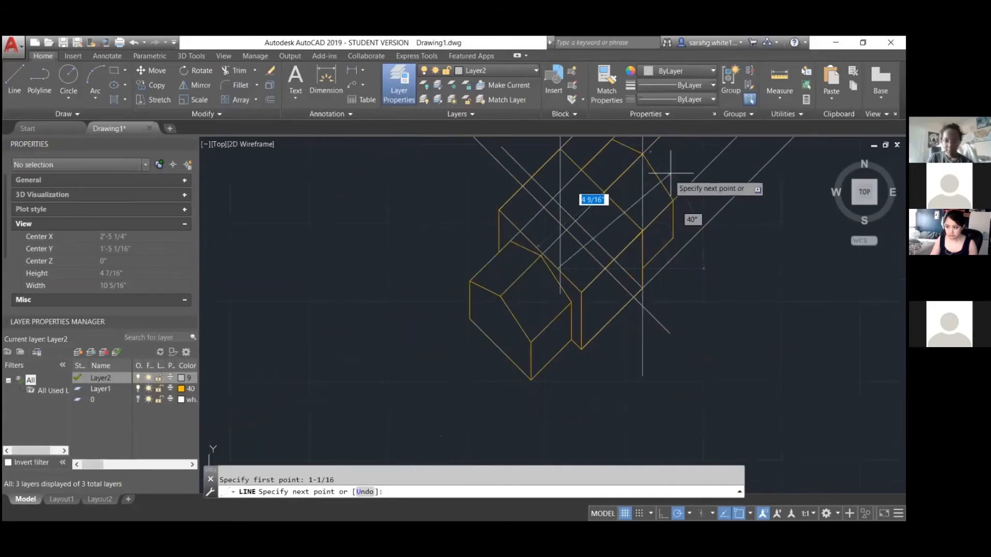
pyautogui.click(676, 156)
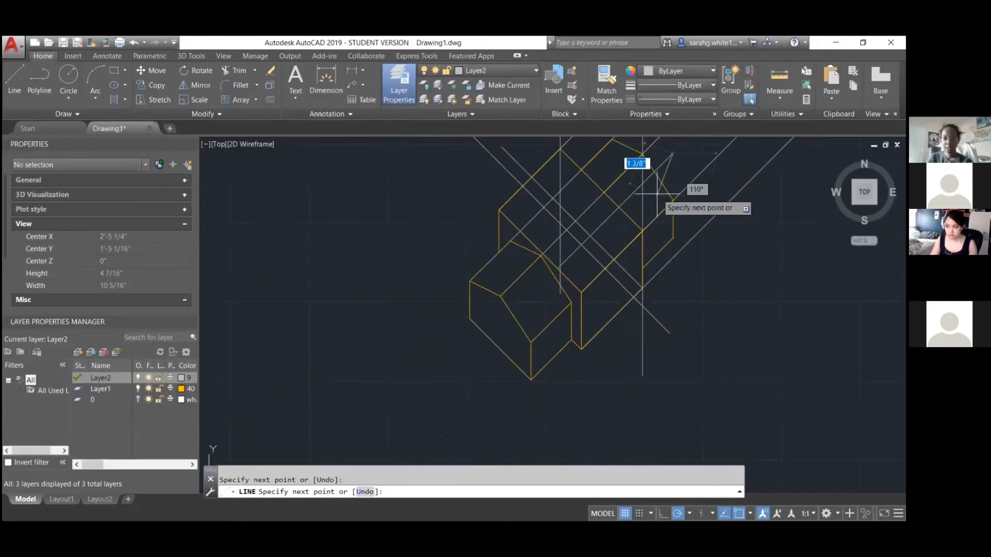
pyautogui.press('Return')
pyautogui.scroll(4, 572, 251)
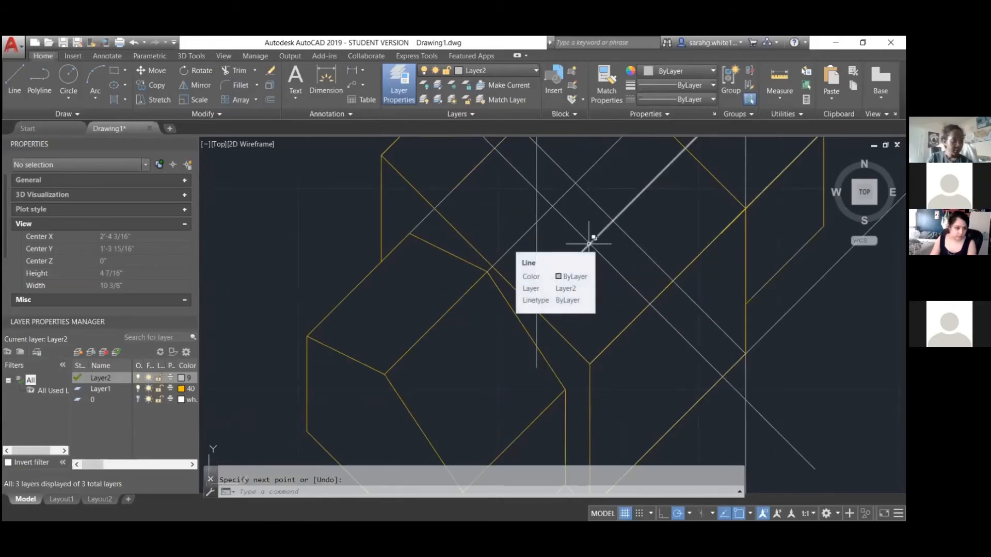
pyautogui.scroll(-2, 589, 244)
pyautogui.scroll(2, 627, 192)
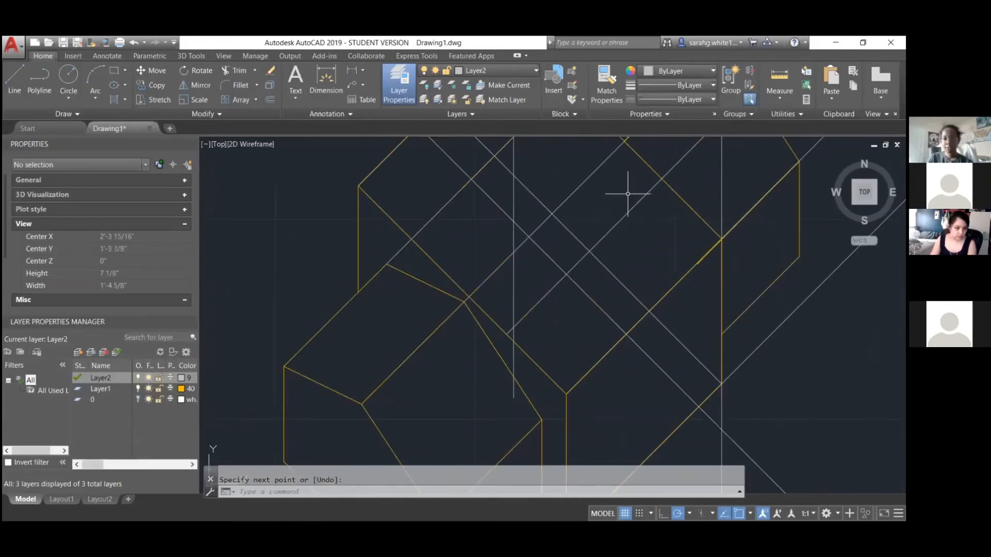
# - Make Layer1 current and draw a 15/16" line at 135° from the intersection of the two new construction lines
pyautogui.doubleClick(78, 388)
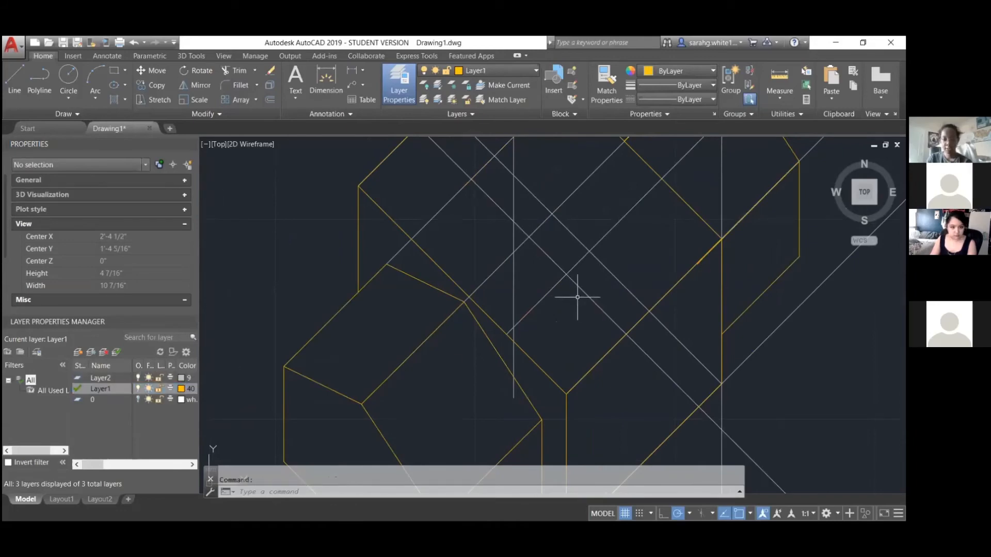
pyautogui.write('l')
pyautogui.press('Return')
pyautogui.click(566, 274)
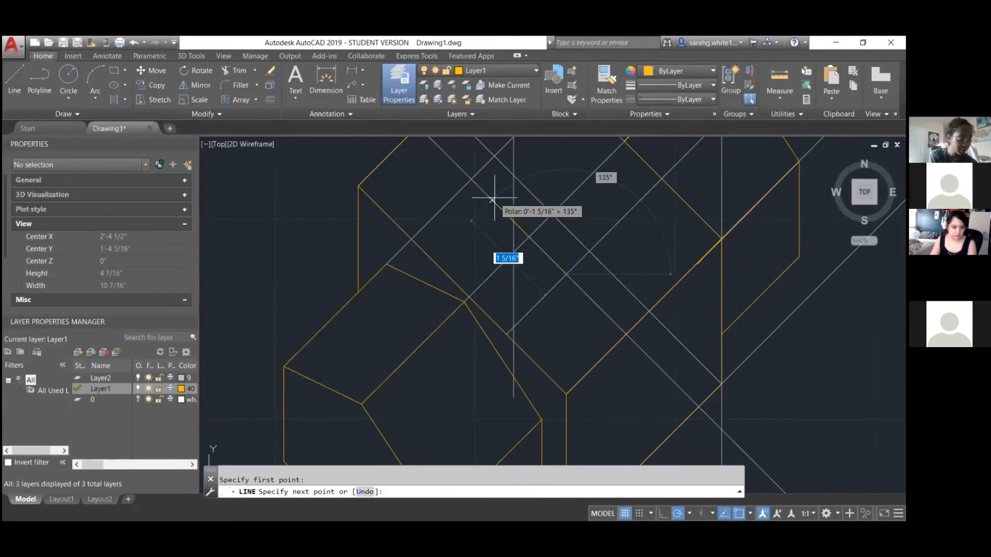
pyautogui.write('15/1')
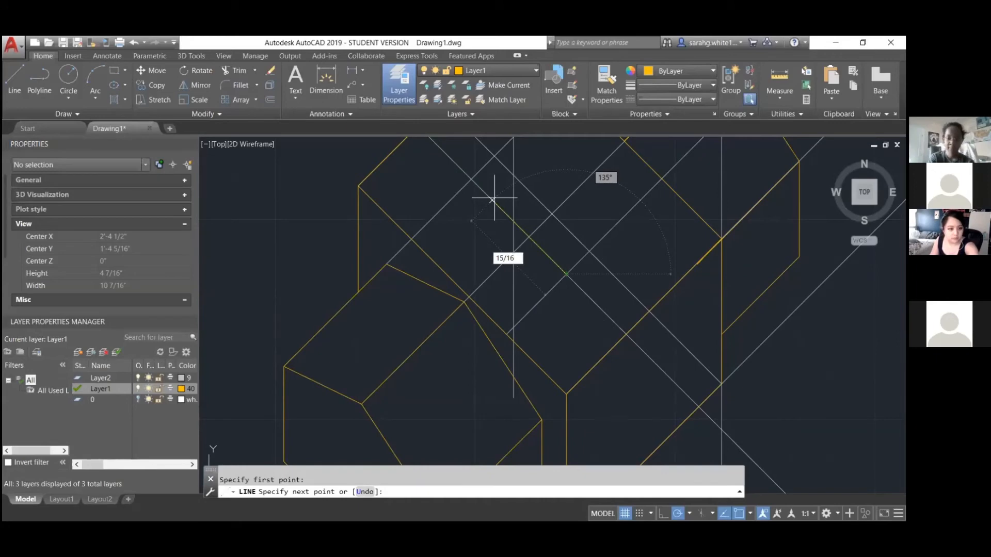
pyautogui.press('Return')
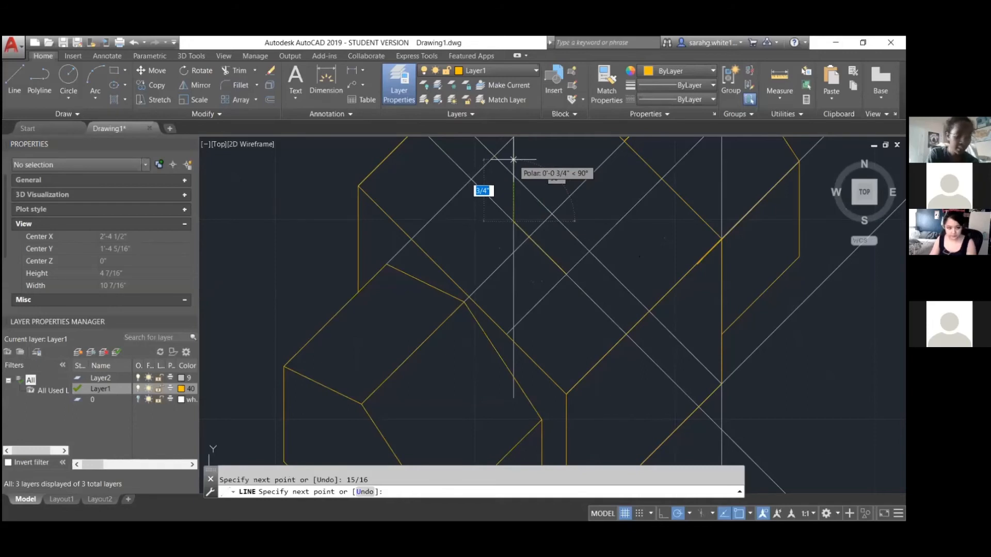
# - Complete the parallelogram with a 5/8" line at 90°, a 15/16" line at 315° and a vertical back to the start
pyautogui.write('5/8')
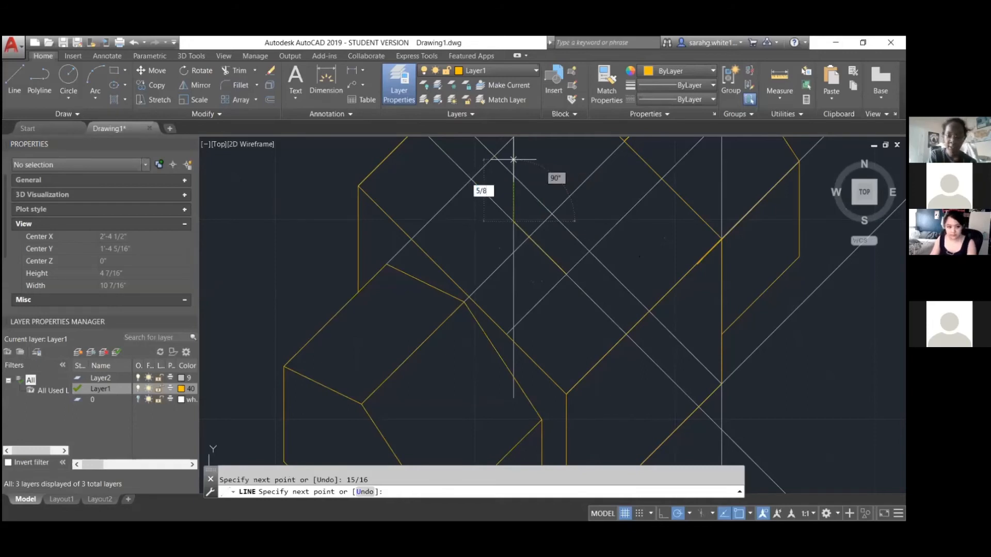
pyautogui.press('Return')
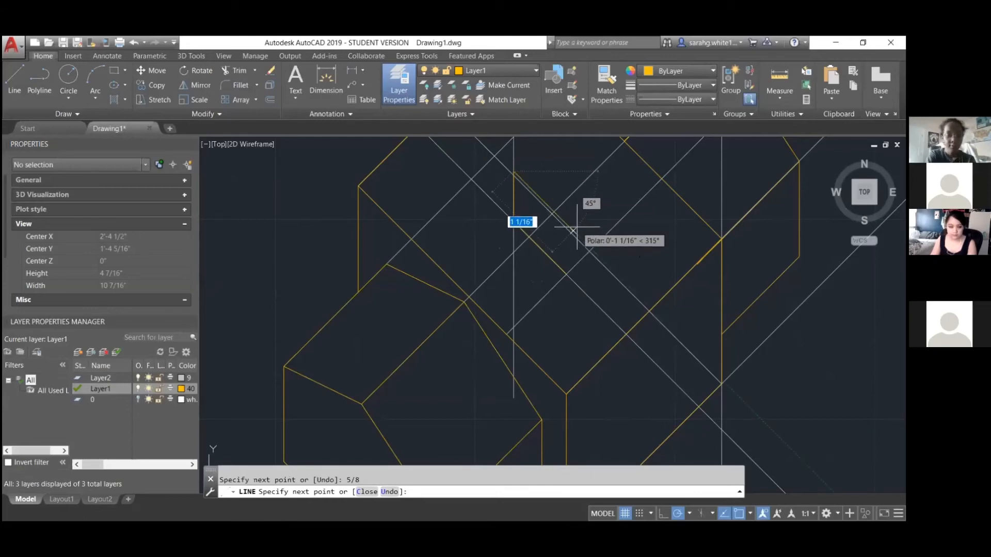
pyautogui.write('15')
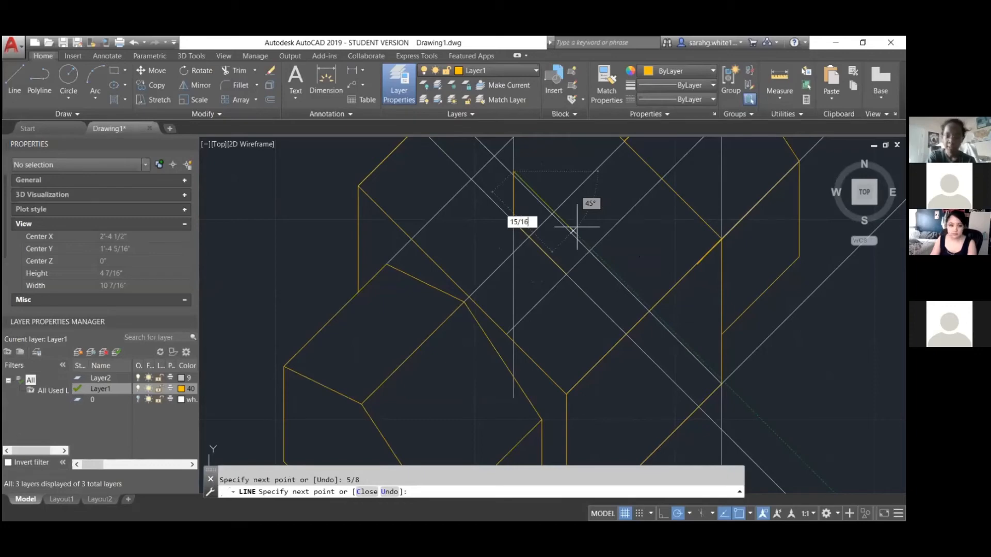
pyautogui.write('/16')
pyautogui.press('Return')
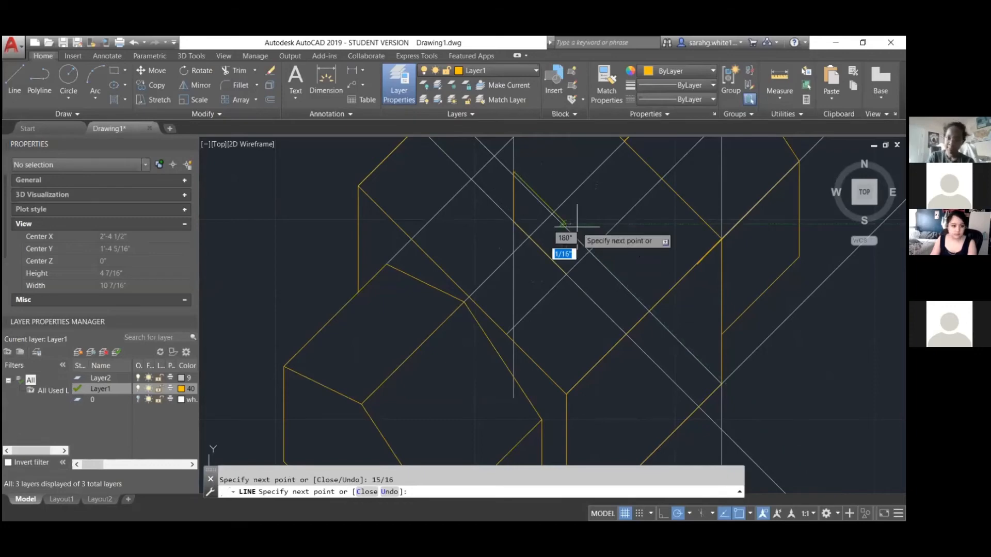
pyautogui.click(567, 273)
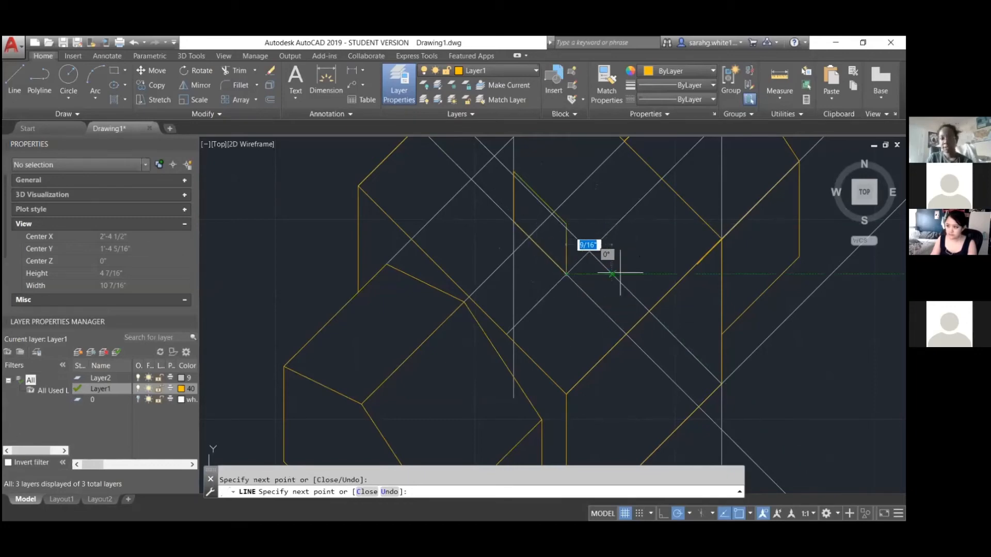
pyautogui.press('Escape')
pyautogui.scroll(2, 608, 175)
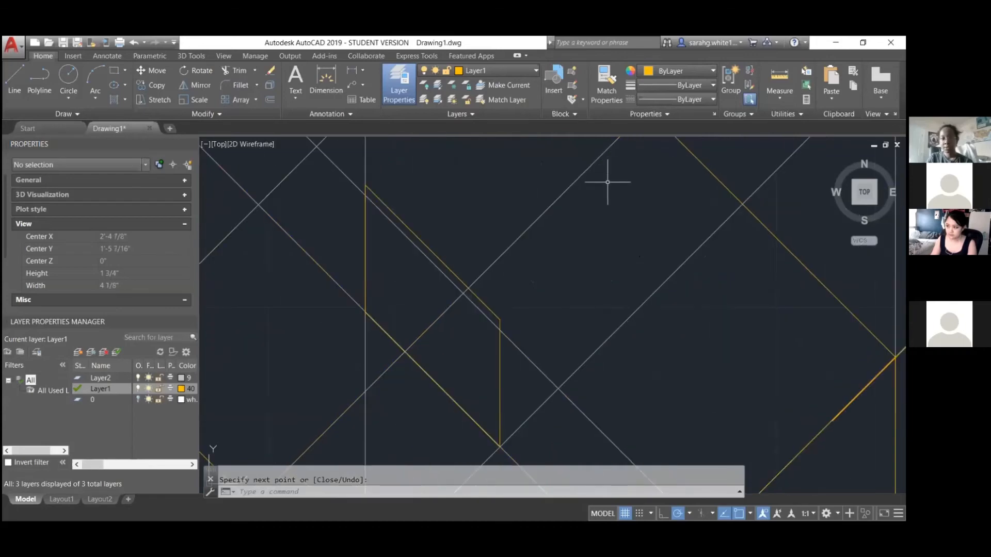
pyautogui.click(471, 265)
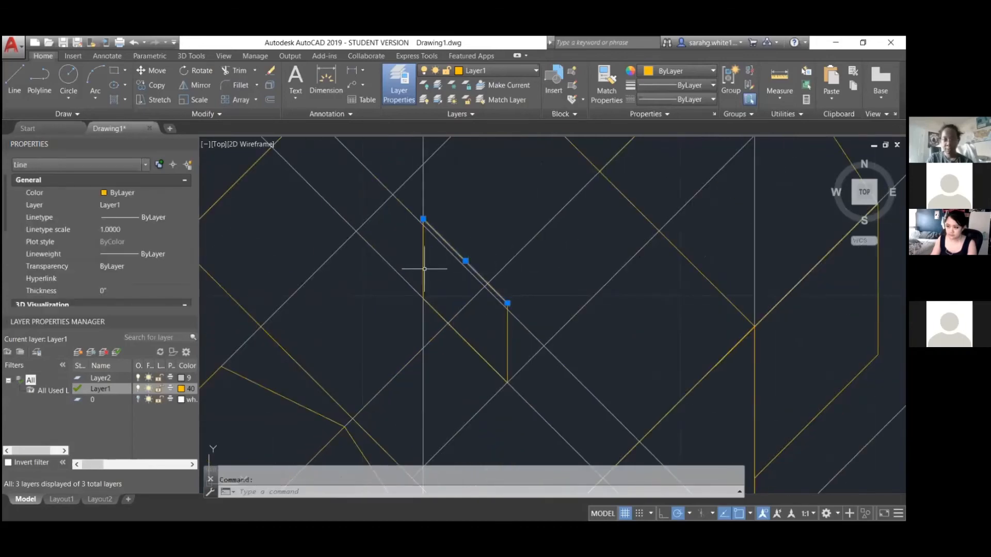
pyautogui.click(422, 267)
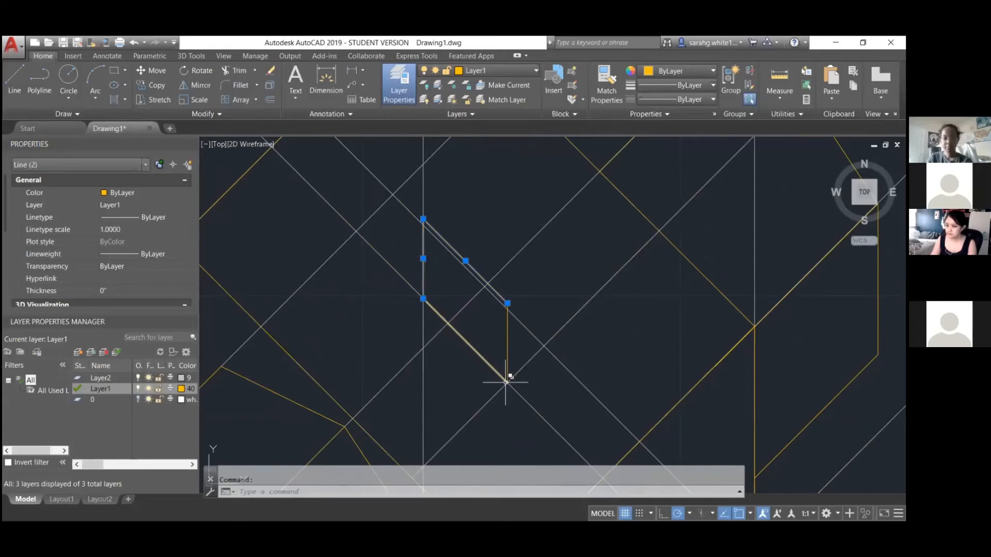
pyautogui.press('Escape')
pyautogui.write('l')
pyautogui.press('Return')
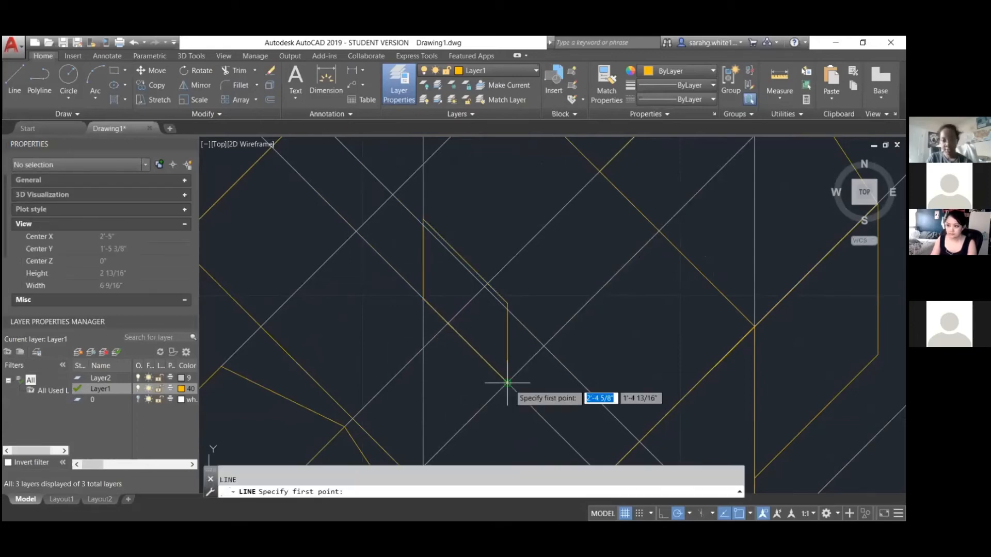
pyautogui.click(507, 384)
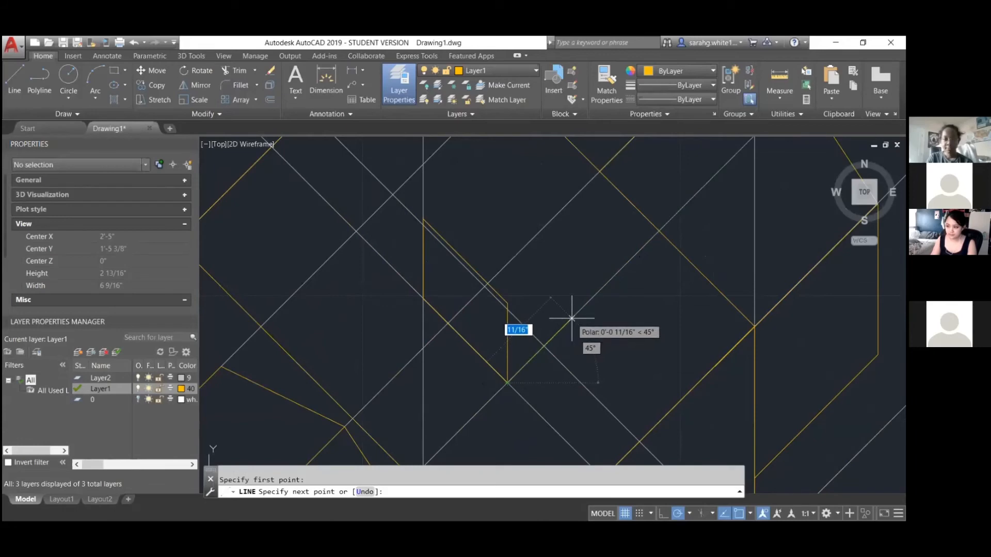
pyautogui.press('Escape')
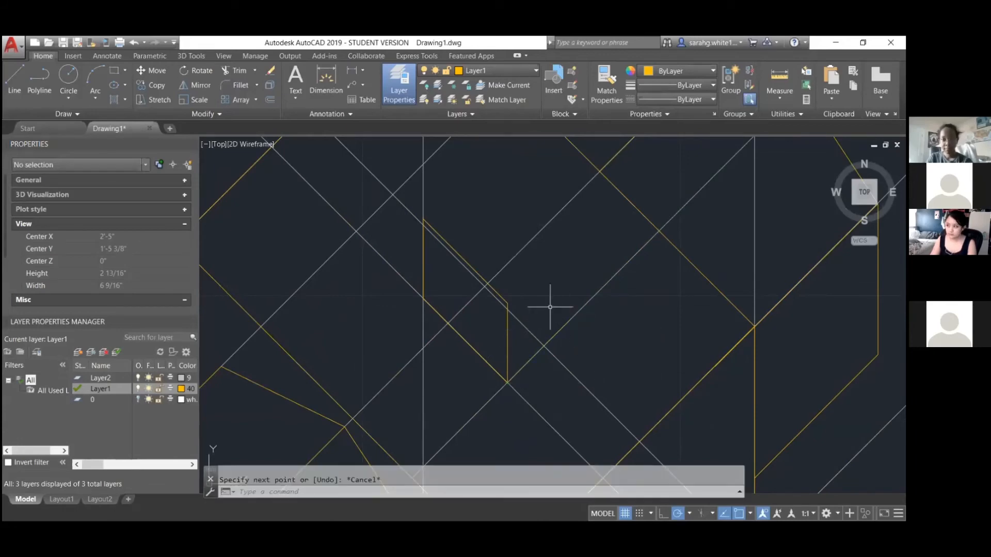
# - Draw a 15/16" line at 45° from the upper front corner of the small block's parallelogram
pyautogui.press('Return')
pyautogui.click(508, 303)
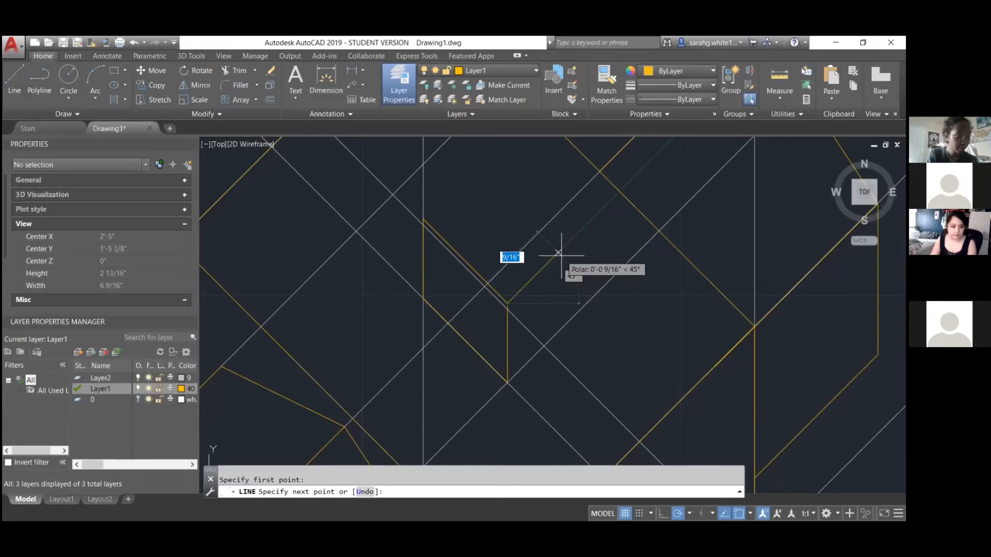
pyautogui.write('15/')
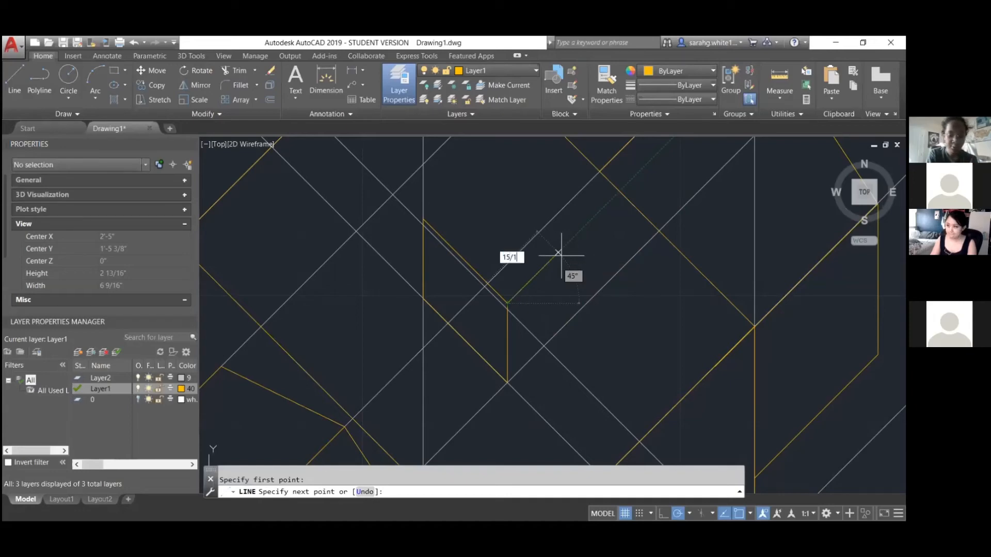
pyautogui.write('16')
pyautogui.press('Return')
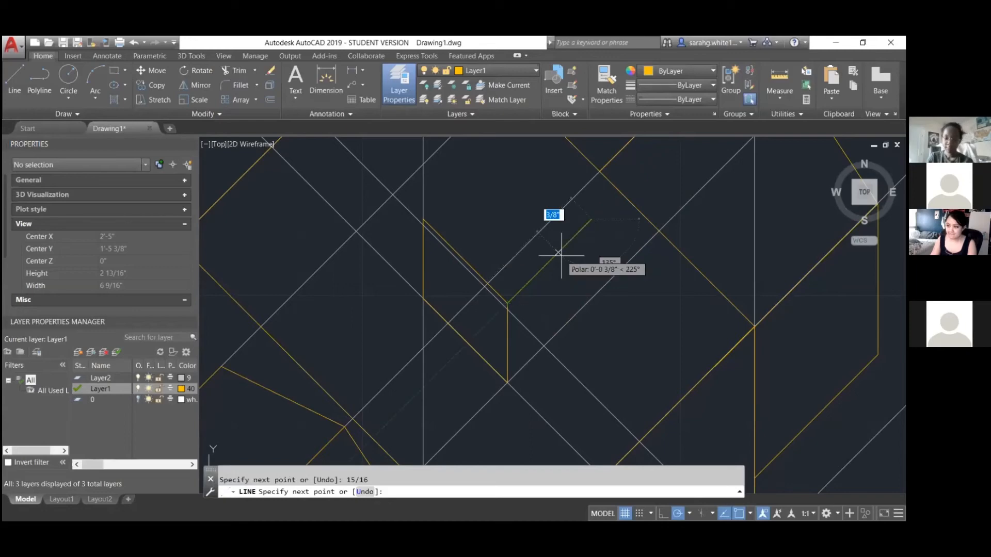
pyautogui.press('Escape')
# - Mirror the small block's two front top edges about the horizontal line through their outer ends, keeping the source lines
pyautogui.click(559, 252)
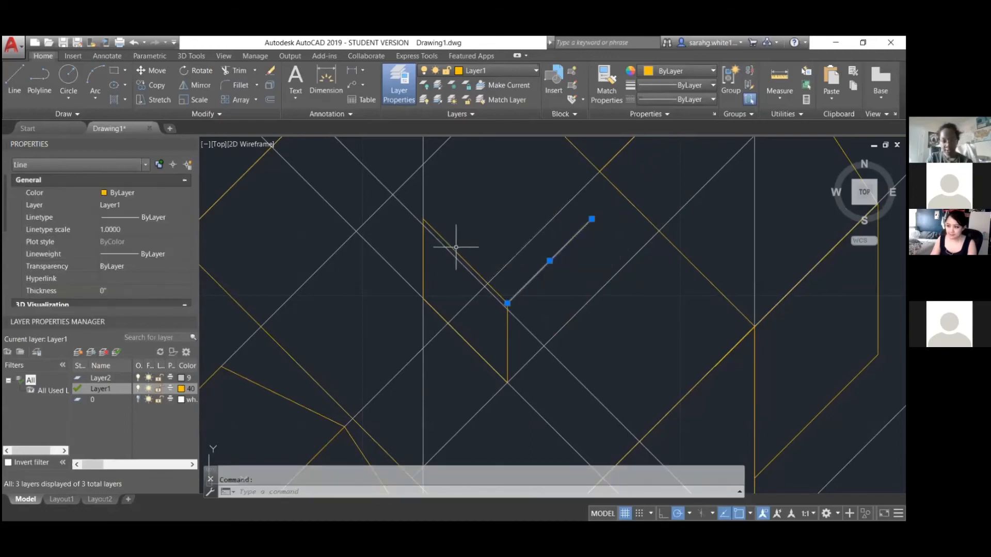
pyautogui.click(456, 250)
pyautogui.write('MI')
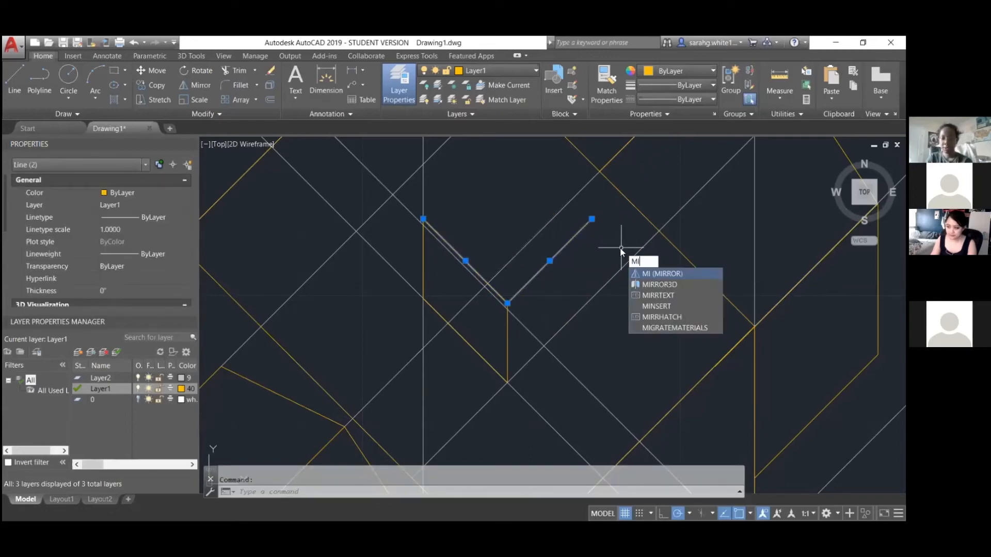
pyautogui.click(665, 274)
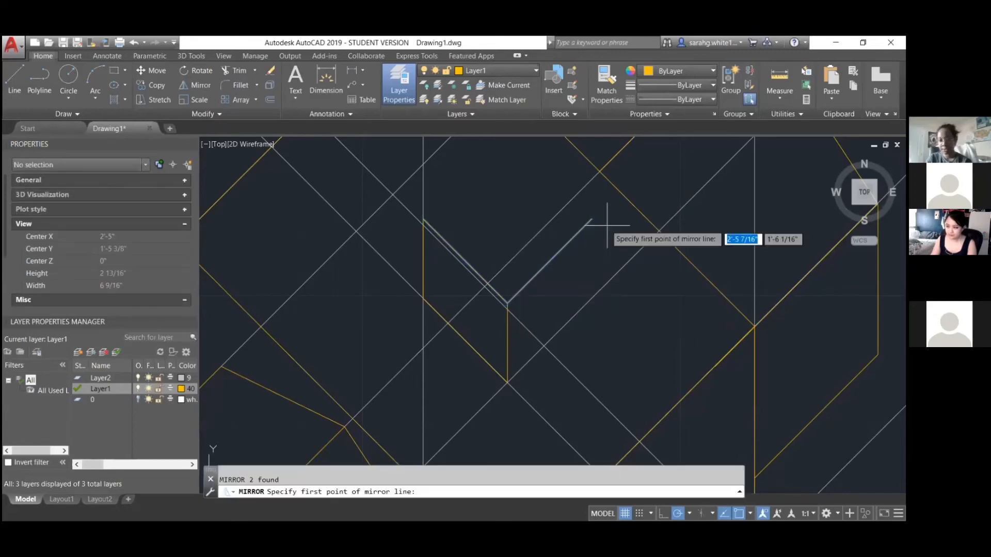
pyautogui.click(592, 219)
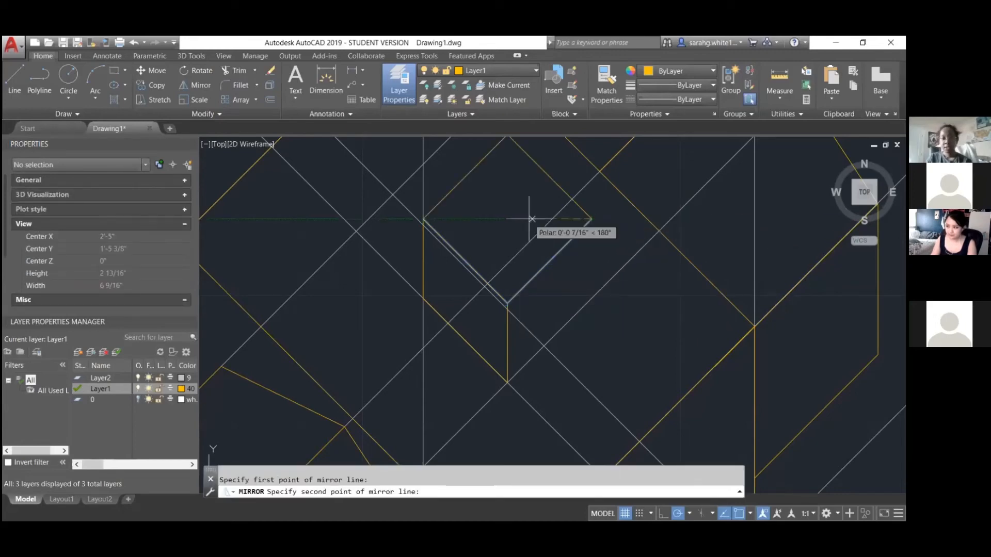
pyautogui.click(423, 219)
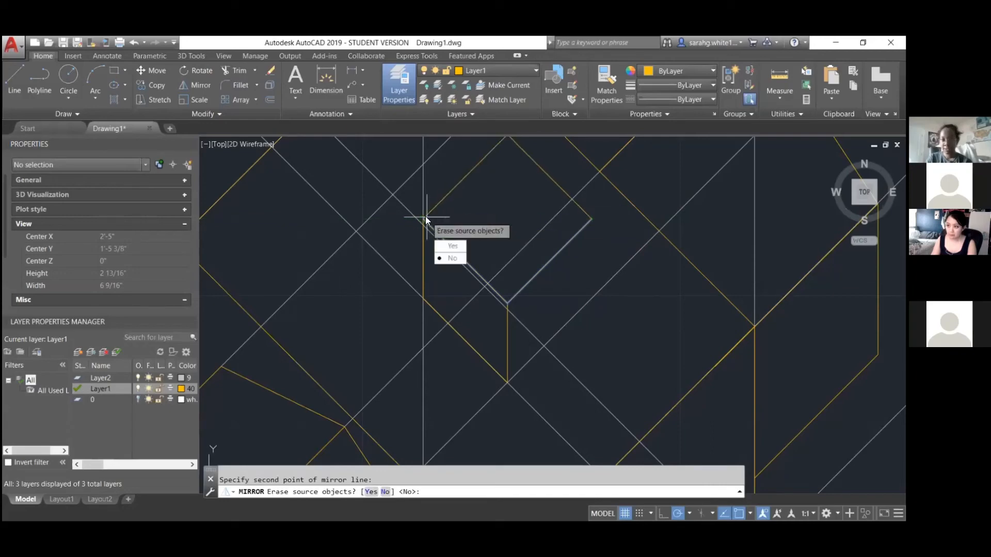
pyautogui.click(453, 259)
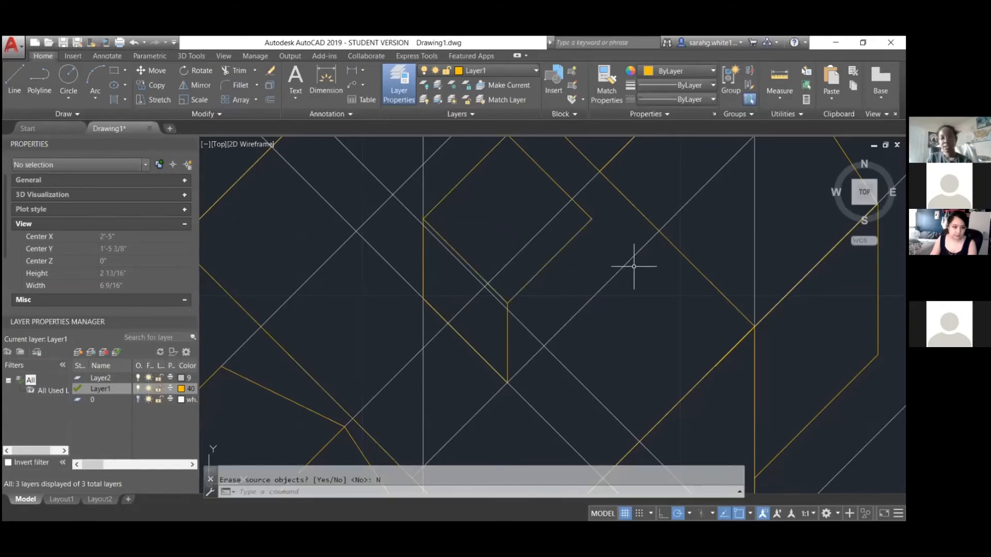
# - Draw a vertical edge down from the top face's east corner and a 45° bottom edge back to the small block's front bottom corner
pyautogui.write('l')
pyautogui.press('Return')
pyautogui.click(591, 219)
pyautogui.click(590, 299)
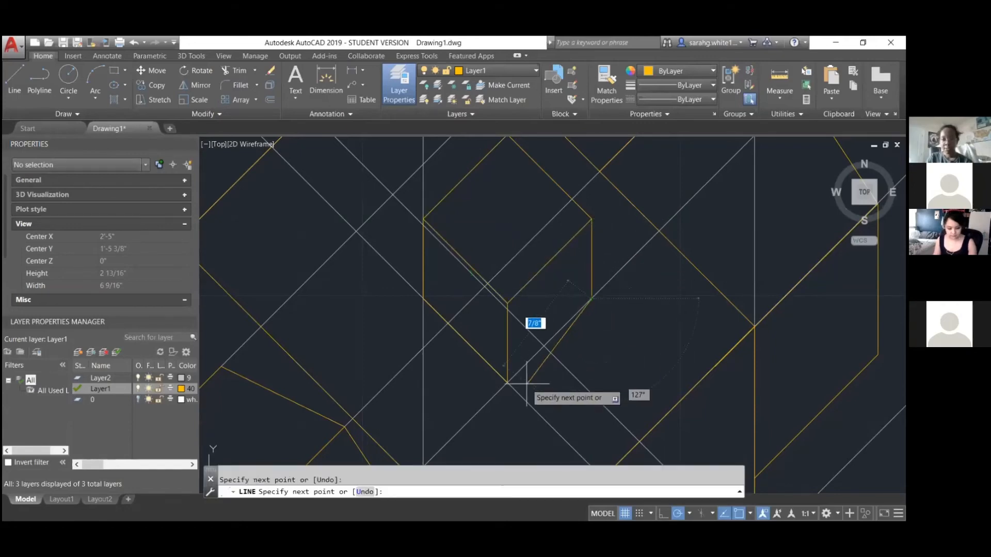
pyautogui.click(508, 383)
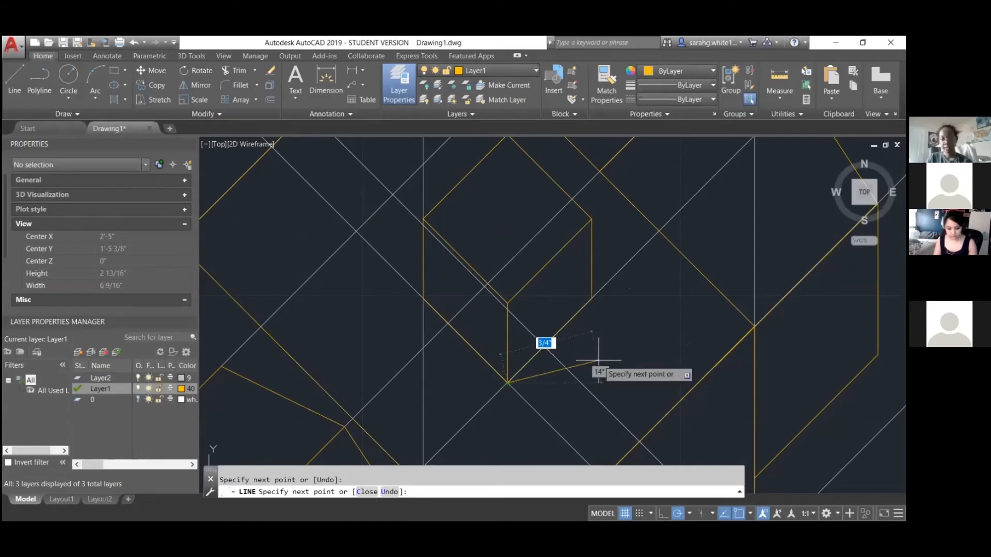
pyautogui.press('Return')
# - Make Layer2 current and draw a large rectangle enclosing the blocks and all construction lines
pyautogui.scroll(-12, 598, 352)
pyautogui.scroll(6, 620, 370)
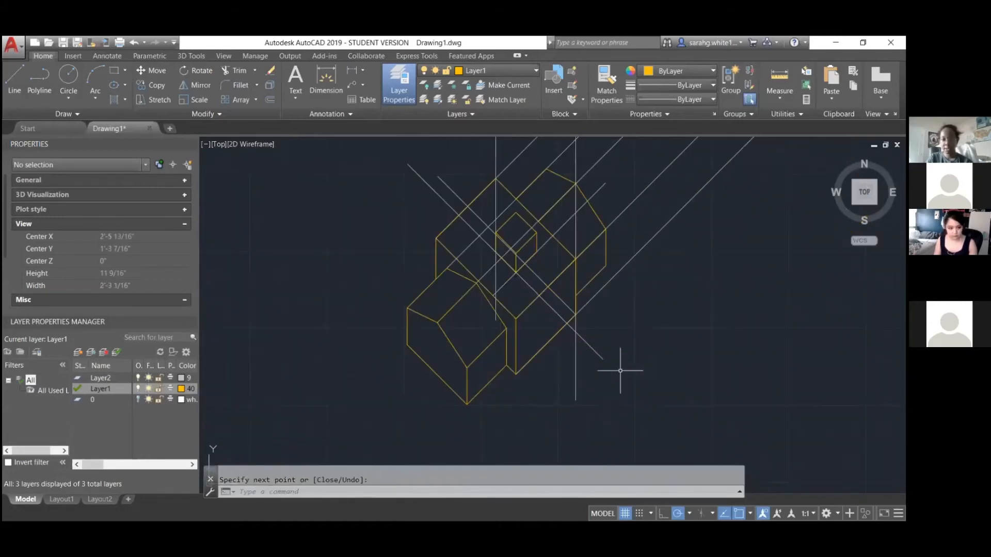
pyautogui.scroll(-2, 618, 369)
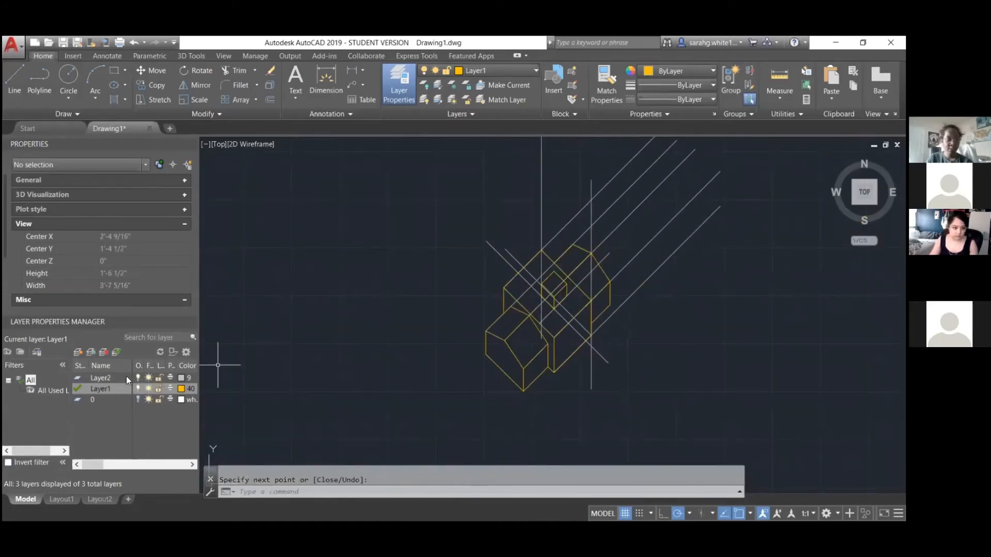
pyautogui.doubleClick(85, 377)
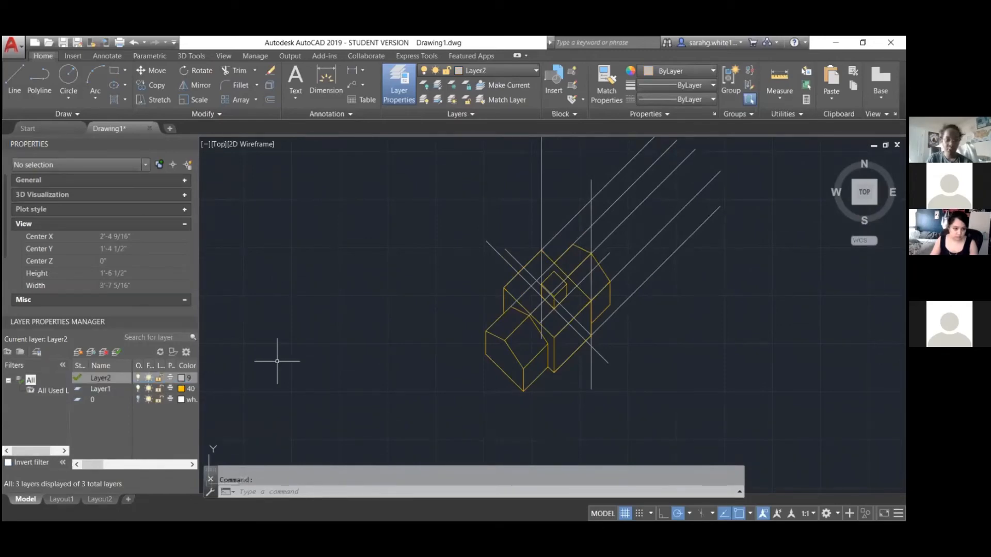
pyautogui.scroll(-4, 331, 303)
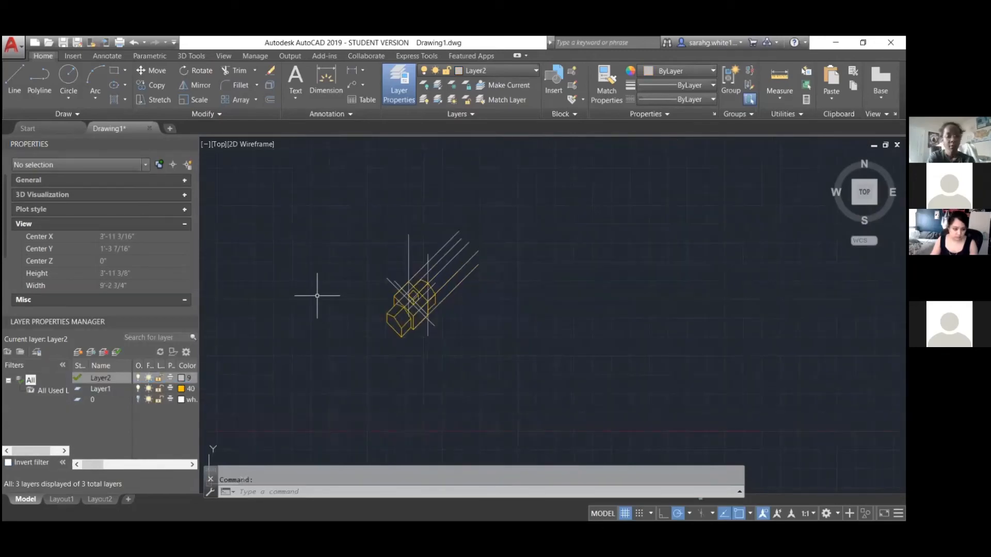
pyautogui.write('RECTANG')
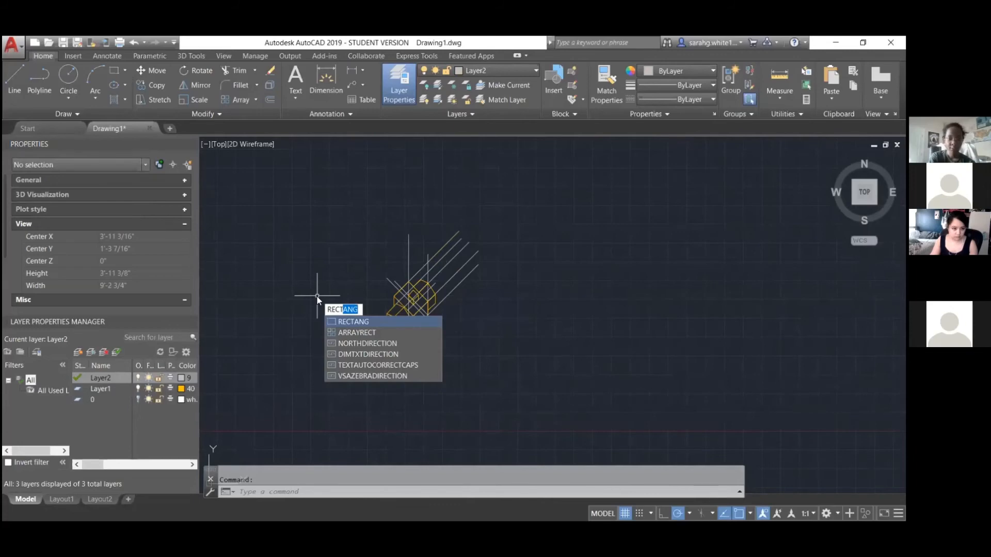
pyautogui.press('Return')
pyautogui.click(354, 227)
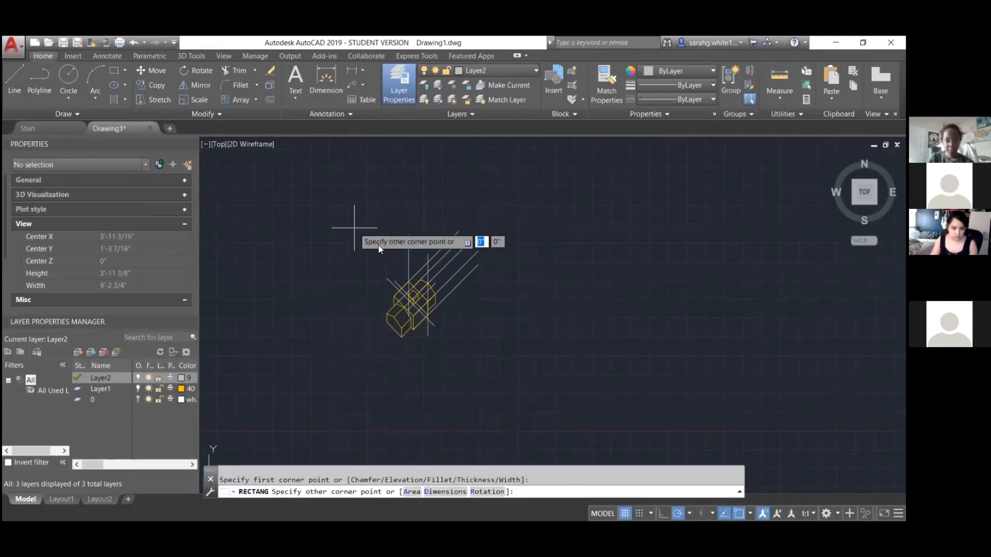
pyautogui.click(486, 360)
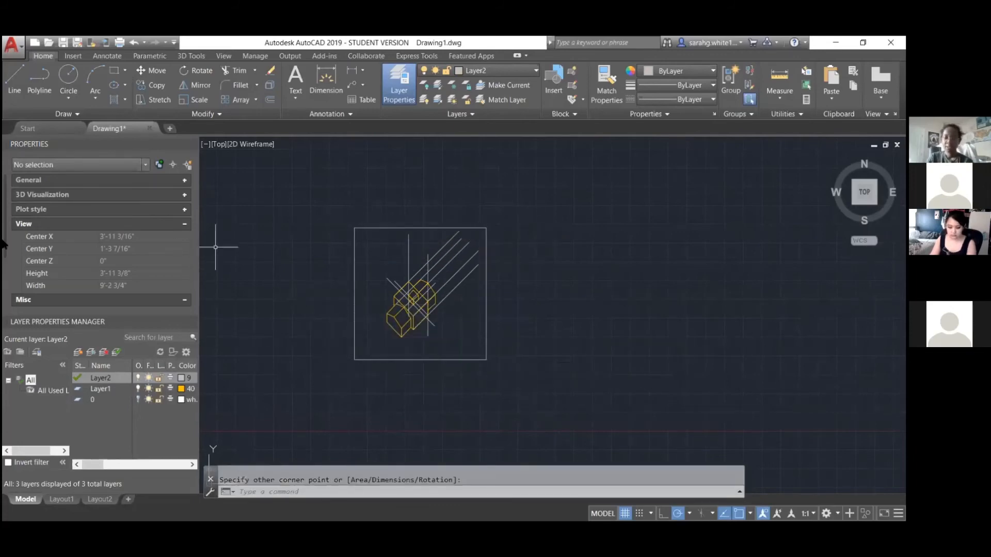
pyautogui.scroll(4, 374, 338)
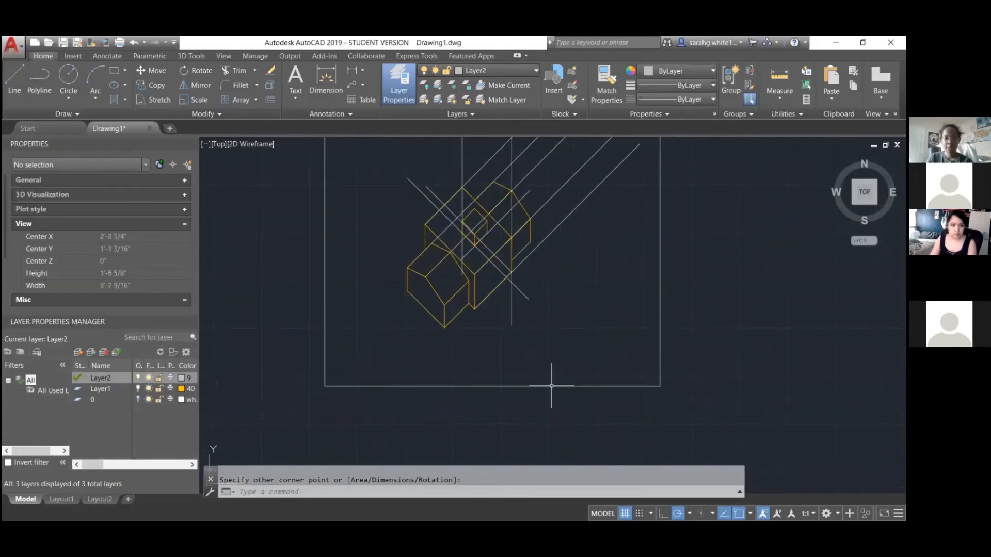
pyautogui.click(545, 387)
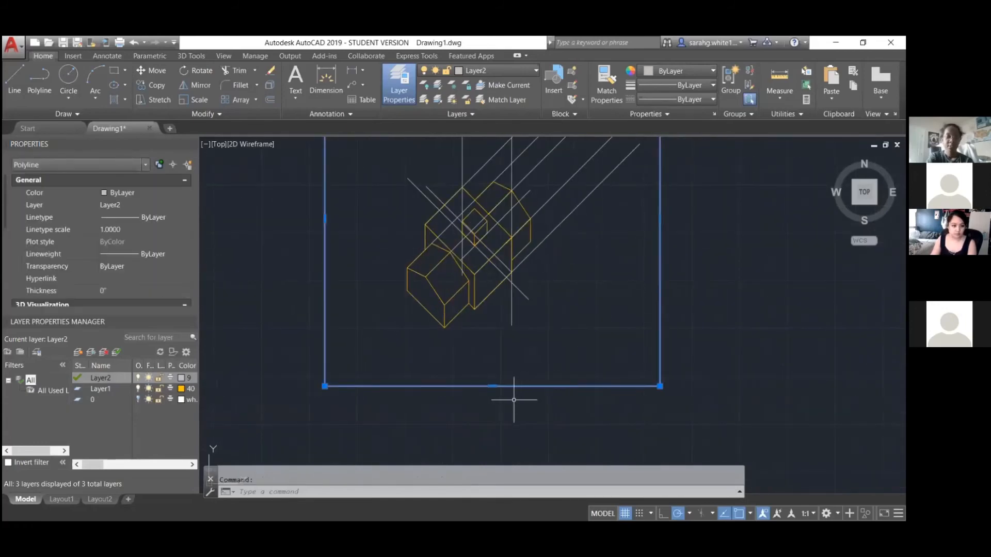
pyautogui.write('EX')
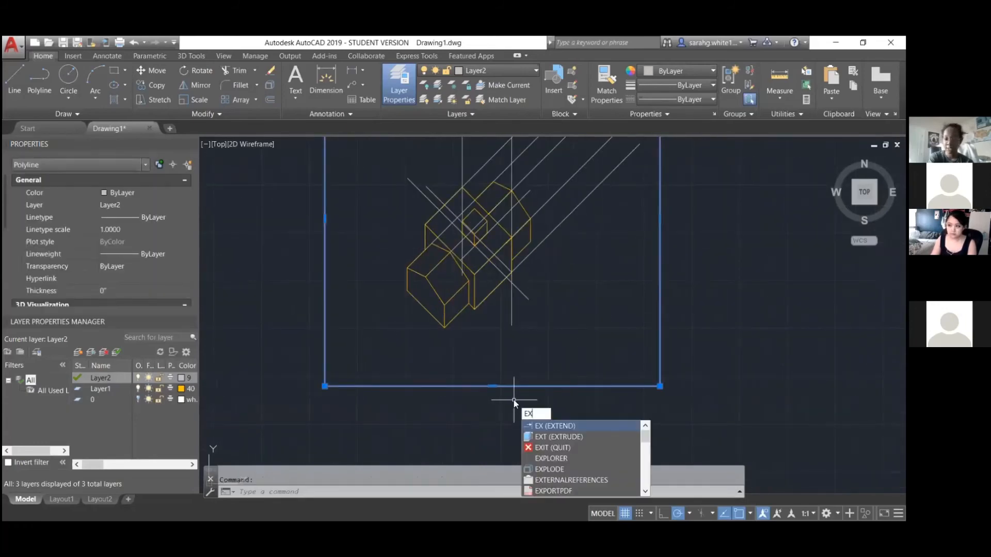
pyautogui.press('Return')
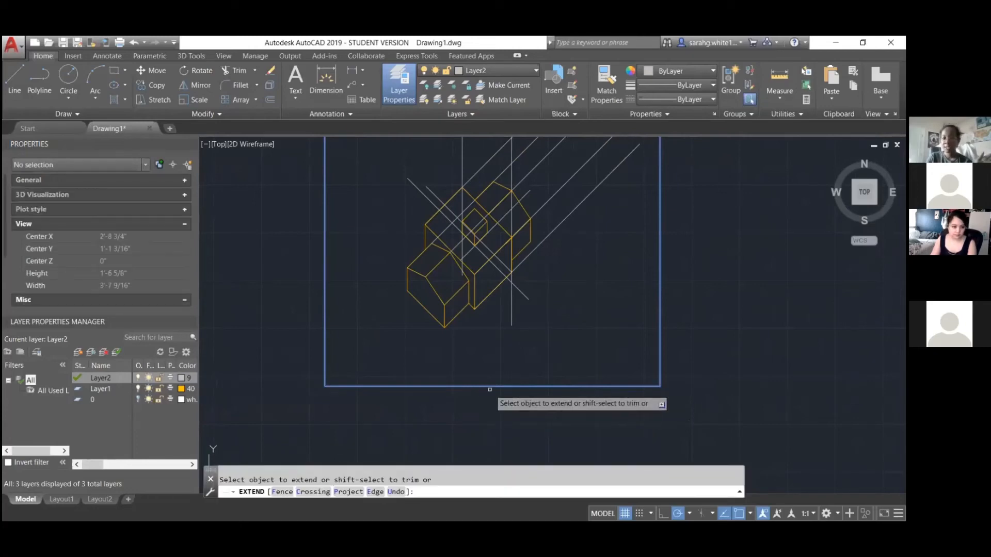
pyautogui.press('Escape')
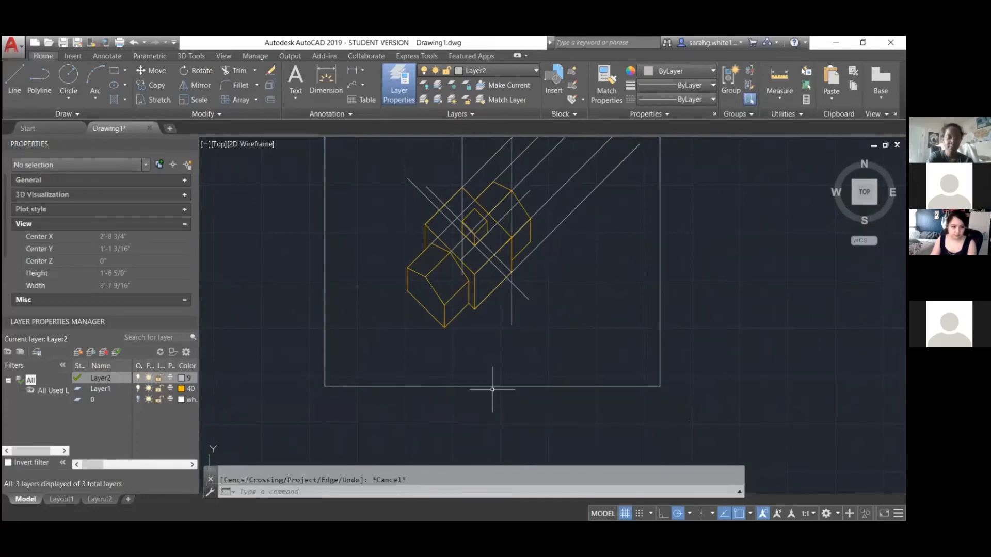
# - Using the rectangle as the Extend boundary, extend the construction lines' lower ends and the 45° lines' upper ends to it
pyautogui.write('extend')
pyautogui.press('Return')
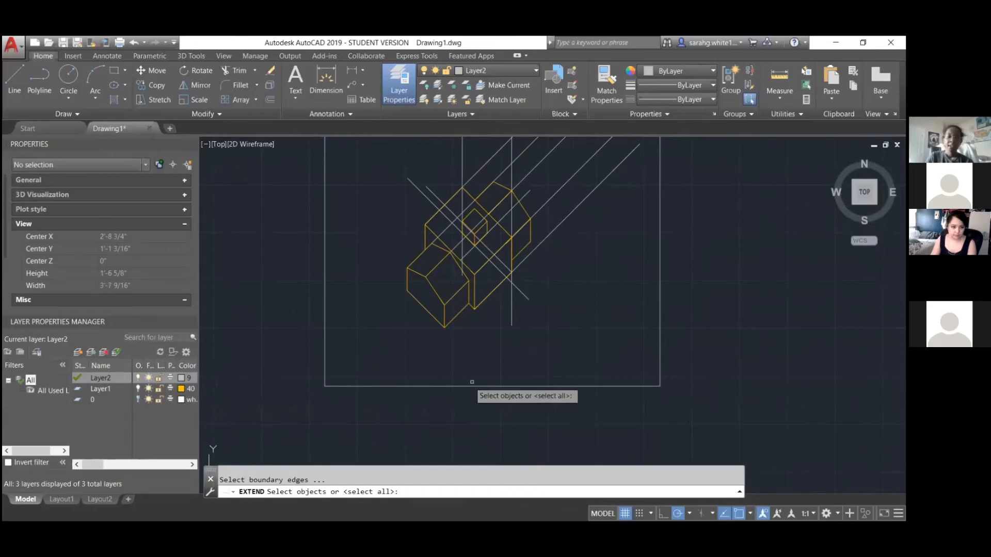
pyautogui.scroll(-2, 490, 388)
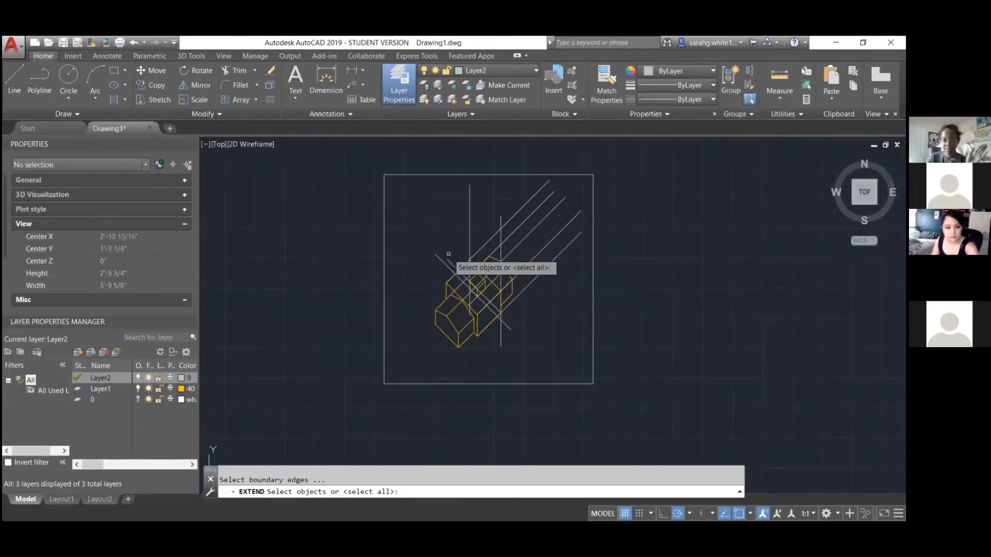
pyautogui.click(477, 382)
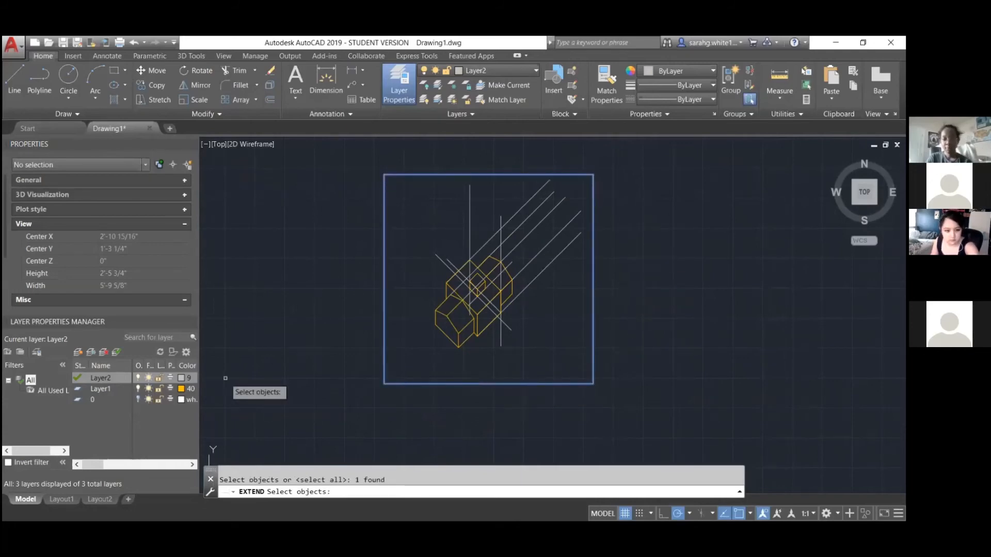
pyautogui.press('Return')
pyautogui.click(509, 328)
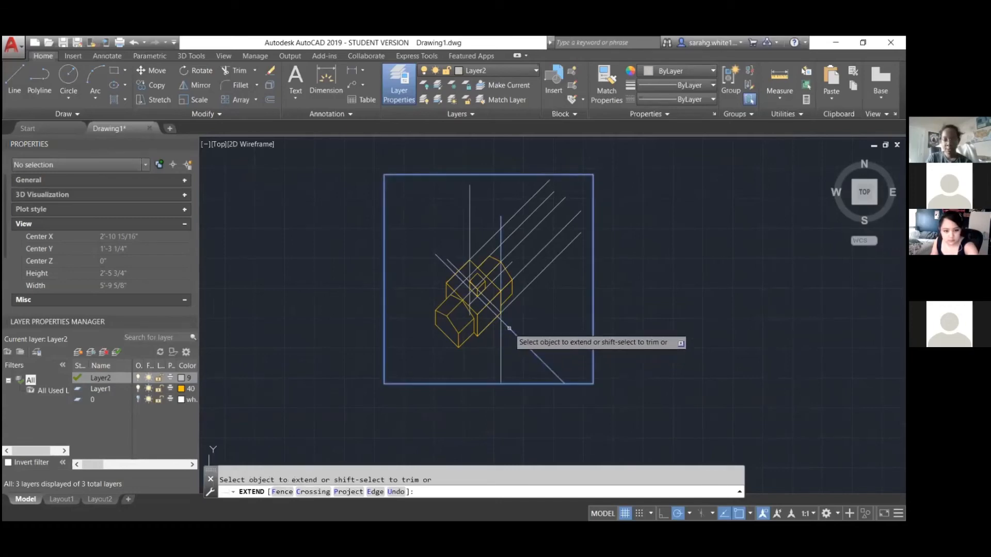
pyautogui.click(584, 287)
pyautogui.click(550, 163)
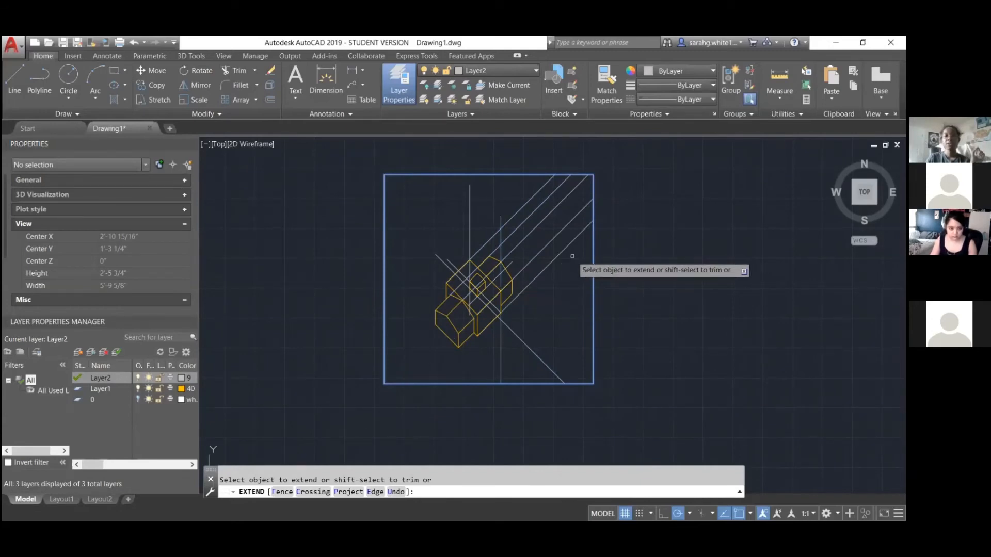
# - Extend the upper ends of both vertical construction lines, both 135° lines and the remaining 45° line ends to the rectangle
pyautogui.click(500, 220)
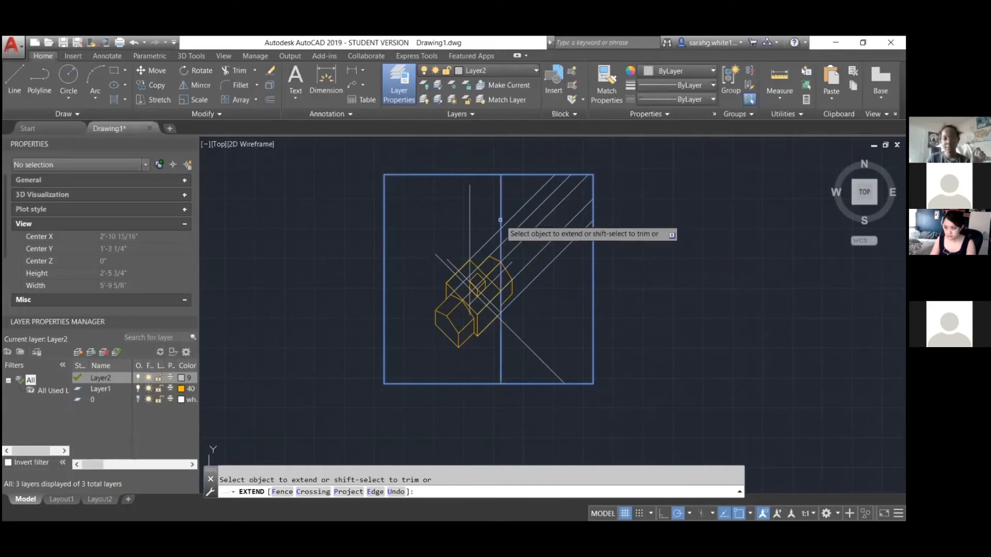
pyautogui.click(469, 211)
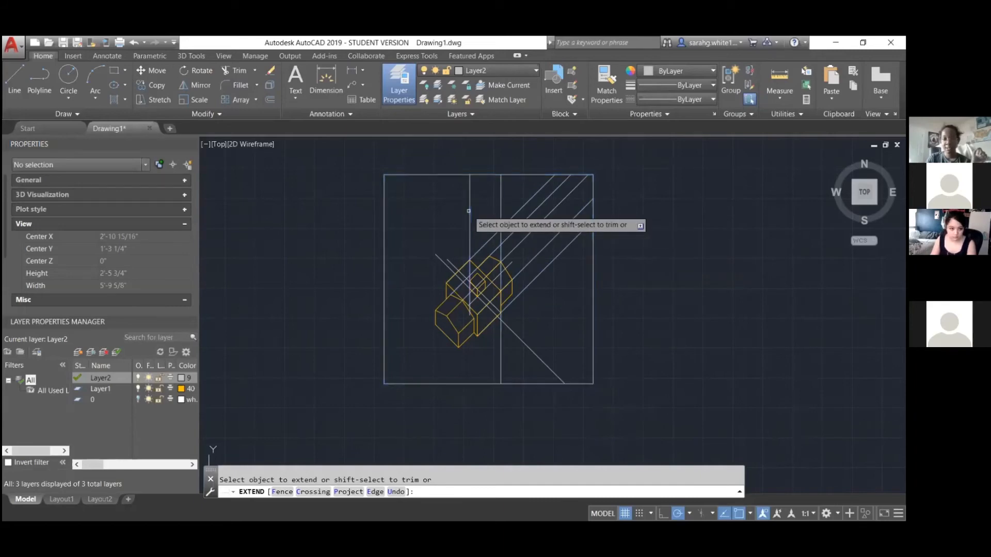
pyautogui.click(446, 264)
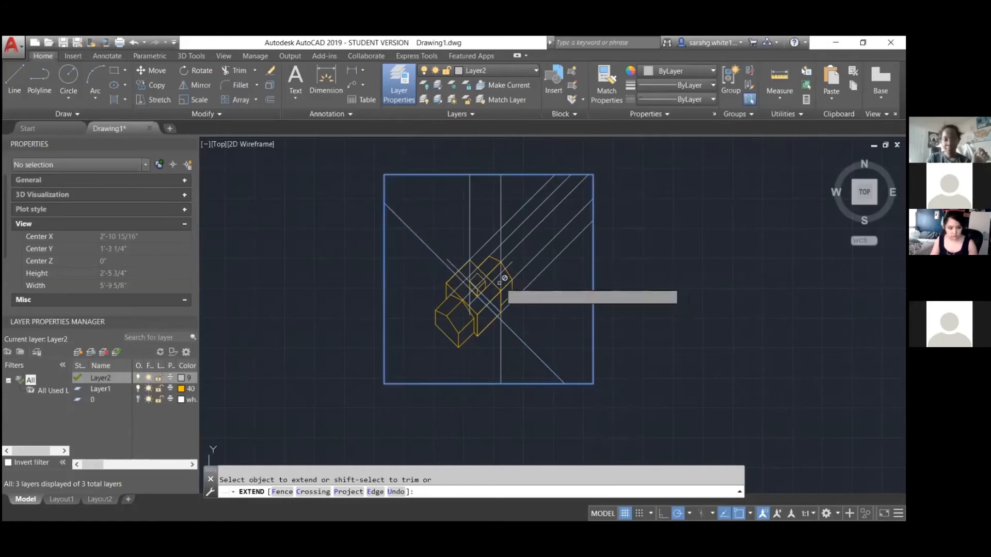
pyautogui.click(498, 309)
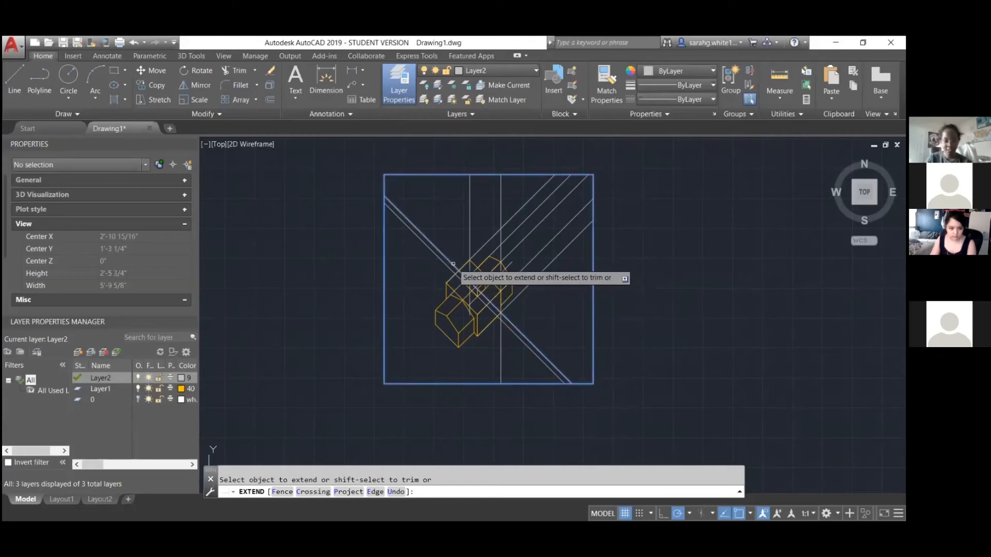
pyautogui.click(479, 307)
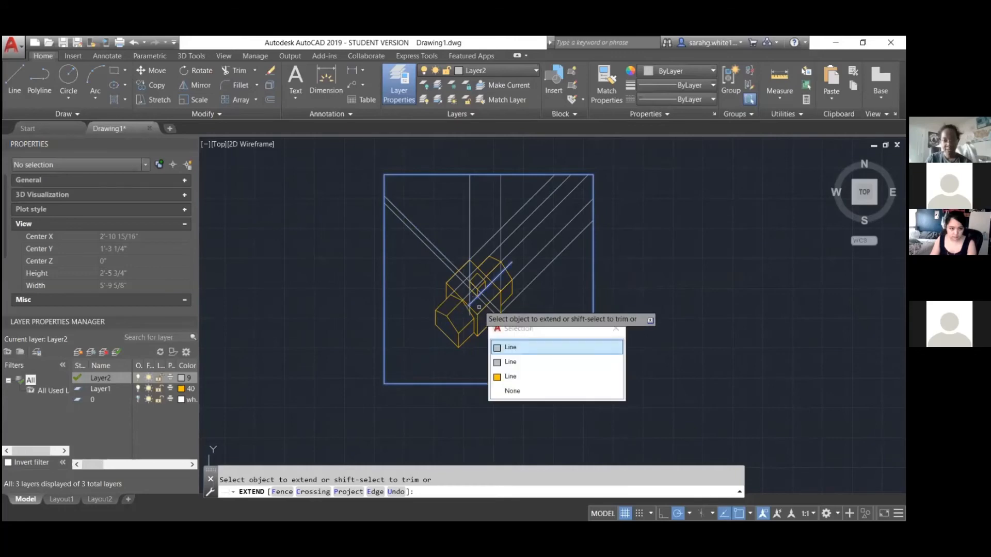
pyautogui.click(515, 346)
pyautogui.scroll(4, 490, 295)
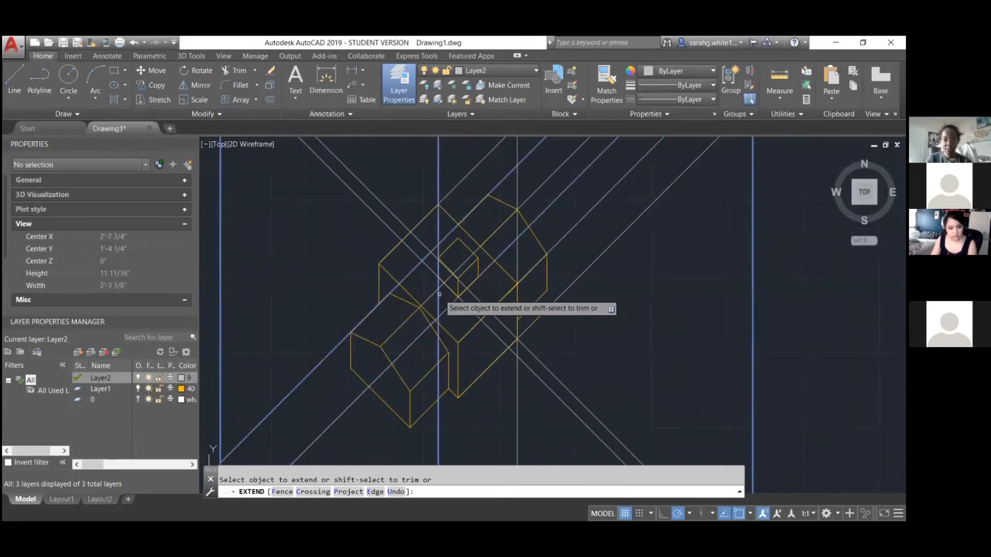
pyautogui.scroll(-2, 511, 327)
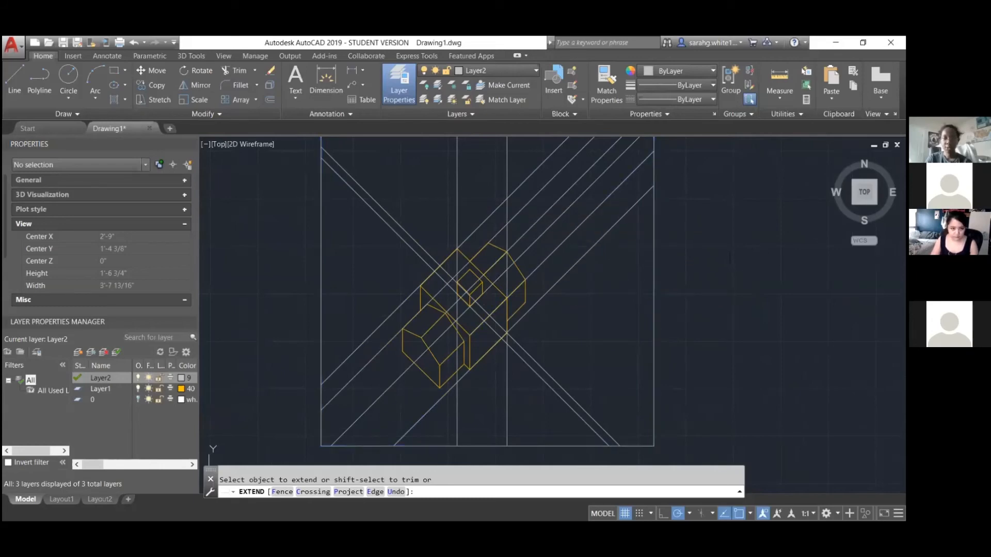
# - Identify the coordinates of the blocks' bottom east corner, where the vertical and 45° construction lines meet
pyautogui.click(672, 285)
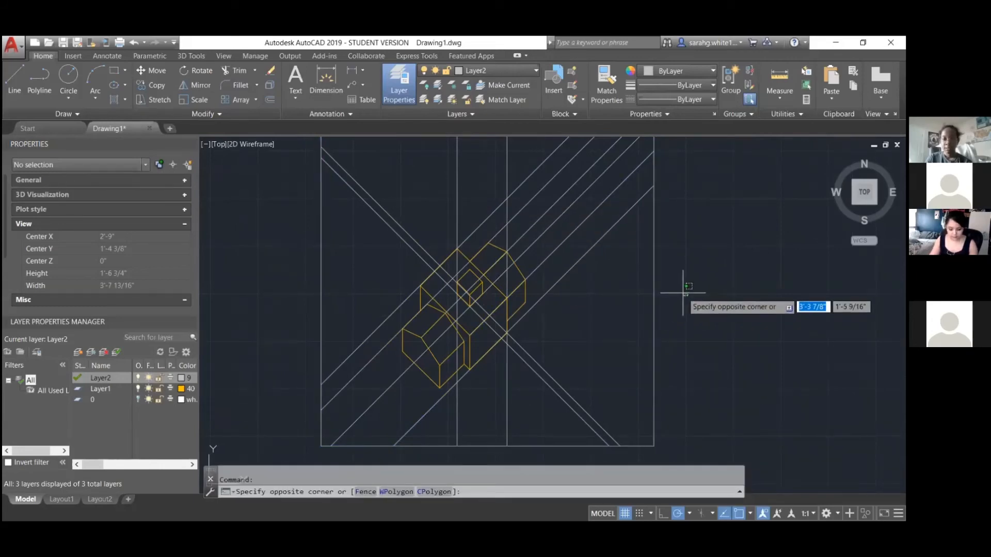
pyautogui.press('Escape')
pyautogui.scroll(4, 511, 325)
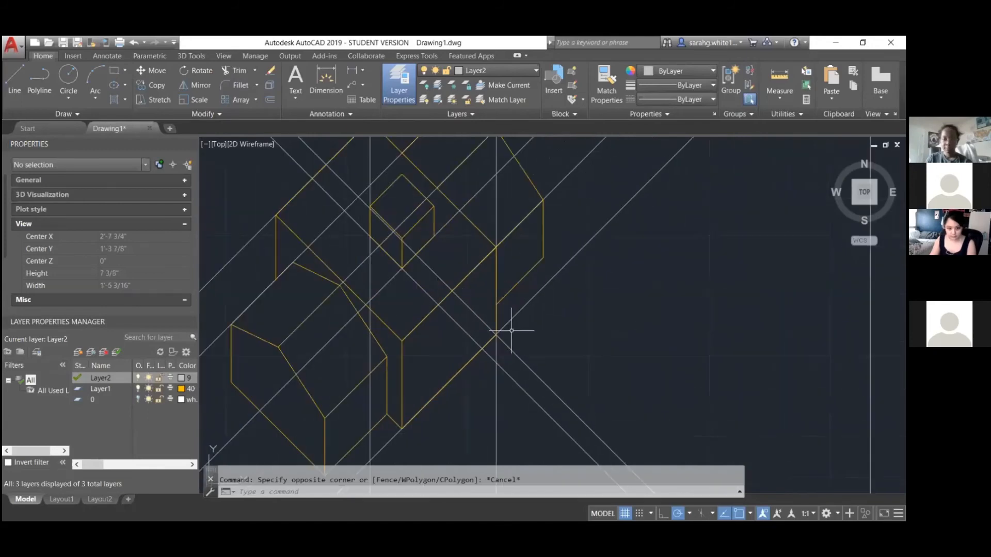
pyautogui.click(509, 321)
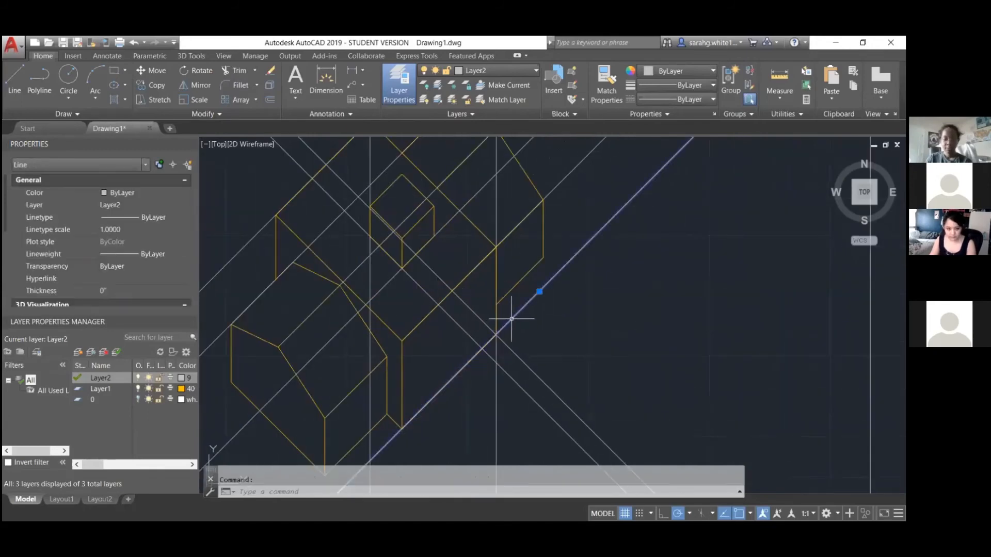
pyautogui.write('id')
pyautogui.press('Return')
pyautogui.click(497, 334)
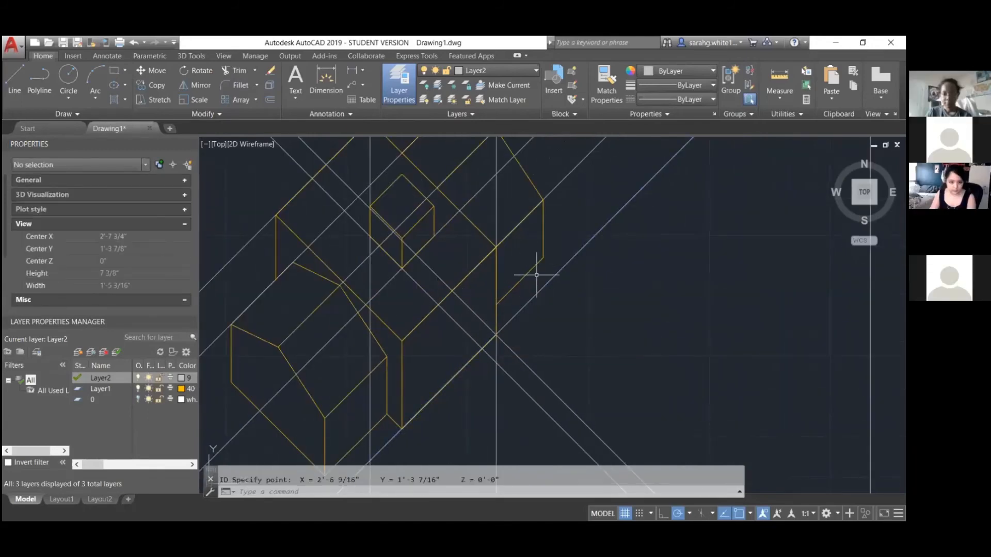
pyautogui.press('Escape')
pyautogui.scroll(-1, 558, 296)
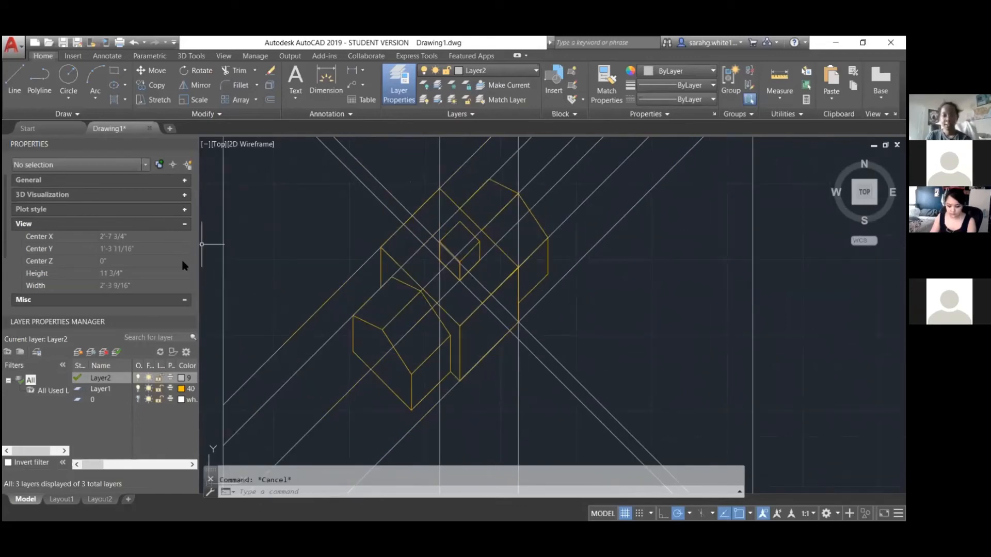
# - Draw a nearly vertical line in the open area east of the blocks, ending at the rectangle's top edge
pyautogui.write('l')
pyautogui.press('Return')
pyautogui.click(651, 367)
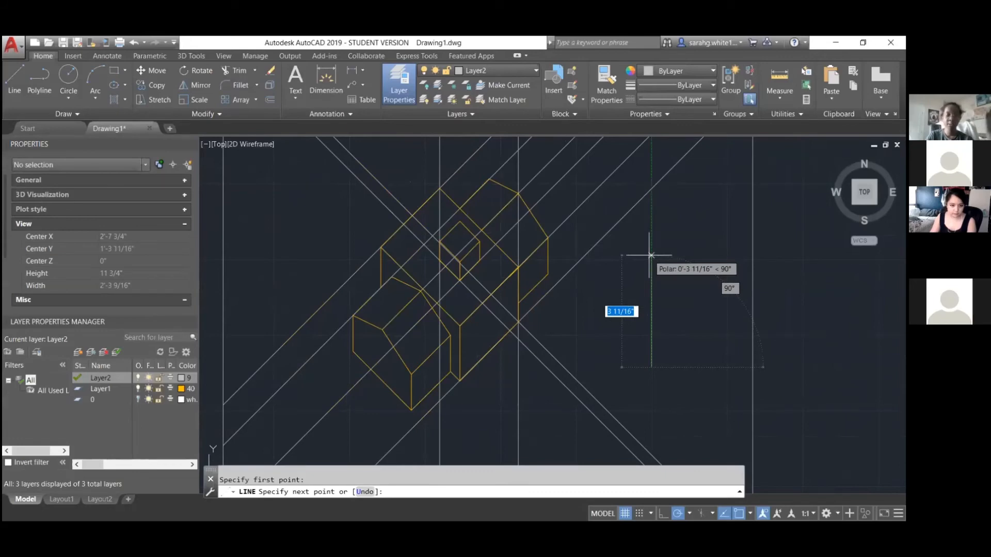
pyautogui.scroll(-4, 671, 304)
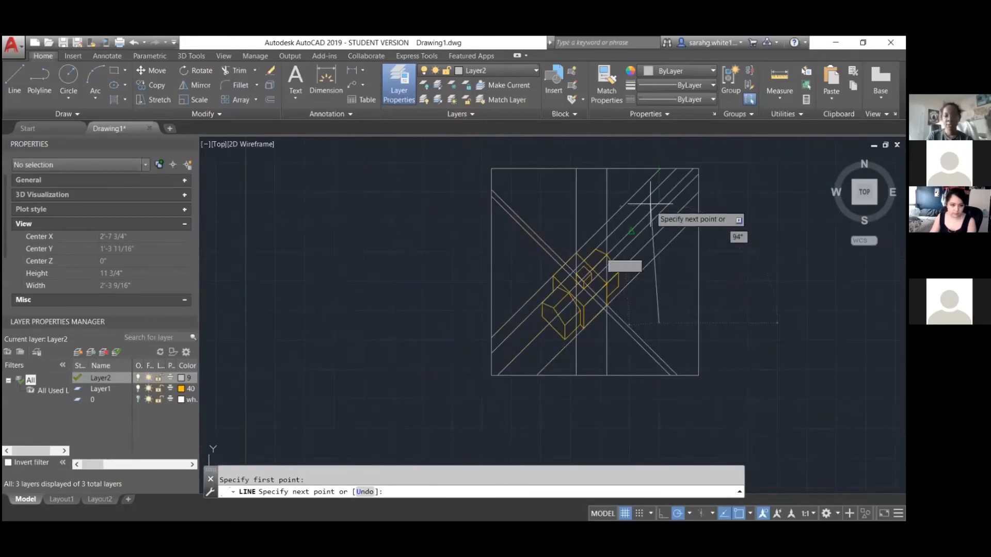
pyautogui.click(660, 170)
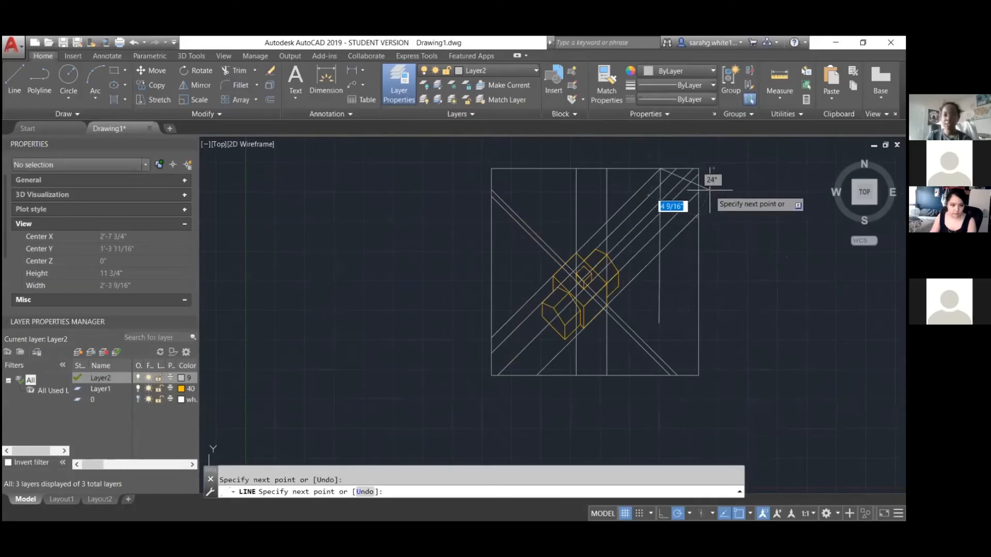
pyautogui.press('Escape')
# - Stretch the upper end of the free-standing vertical line downward so the line is 4" long
pyautogui.click(659, 289)
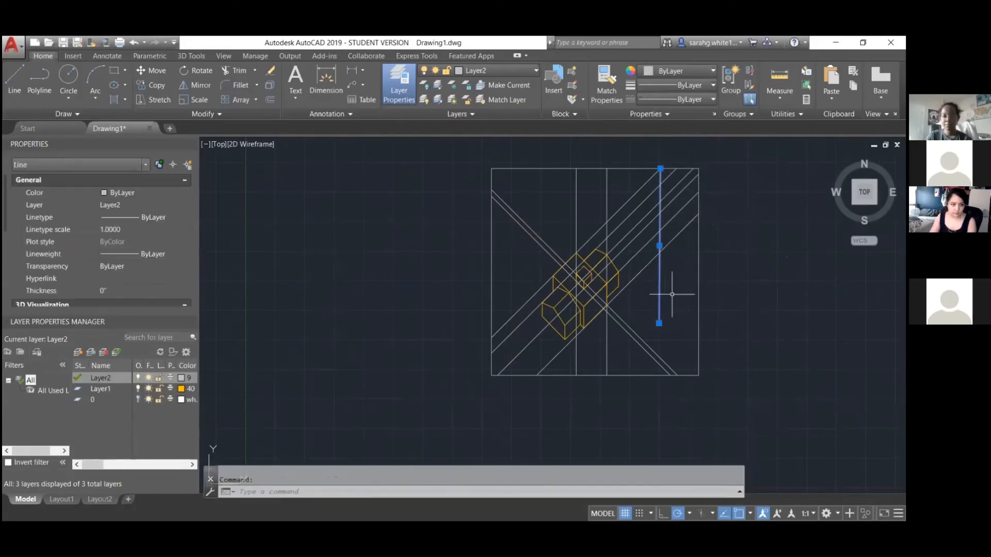
pyautogui.scroll(2, 690, 285)
pyautogui.scroll(-2, 702, 268)
pyautogui.scroll(2, 707, 243)
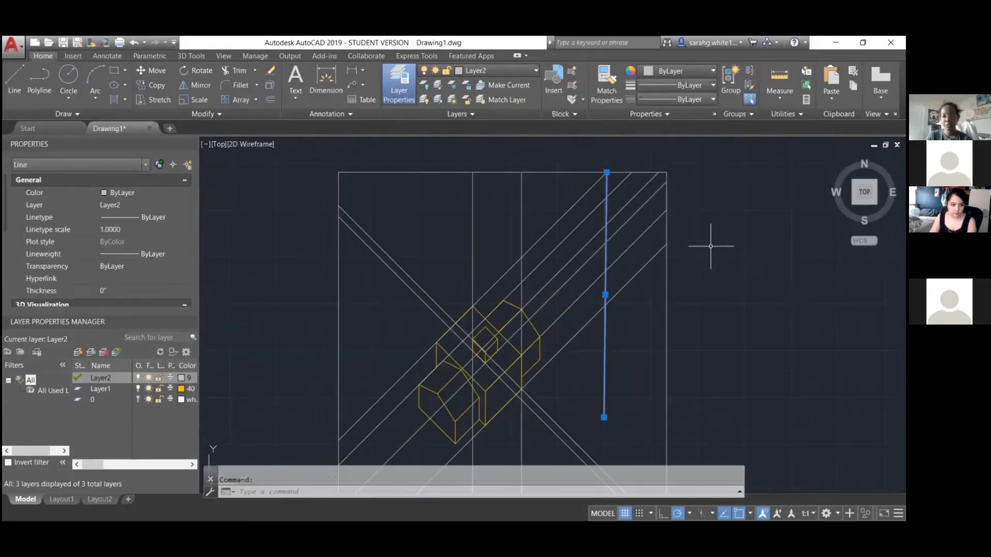
pyautogui.click(607, 173)
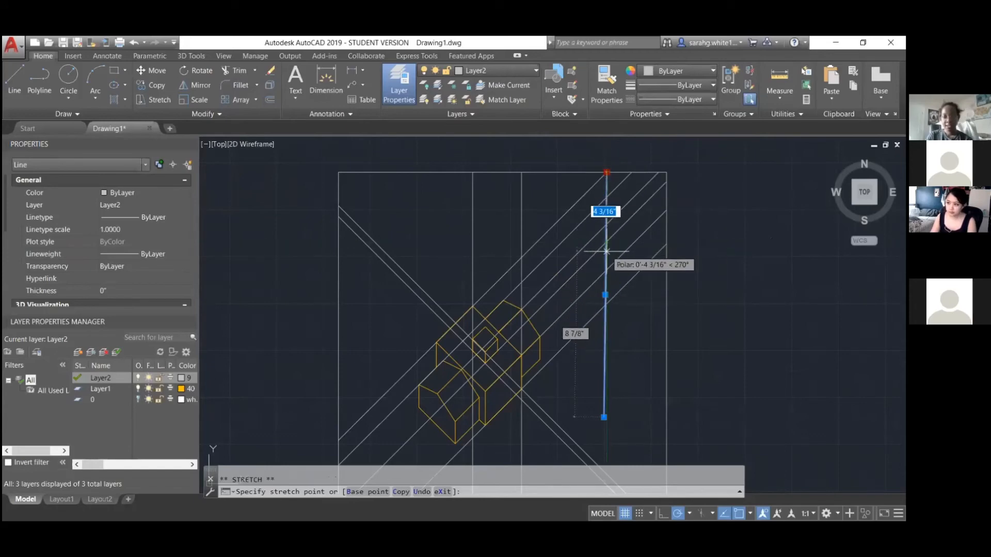
pyautogui.scroll(2, 607, 254)
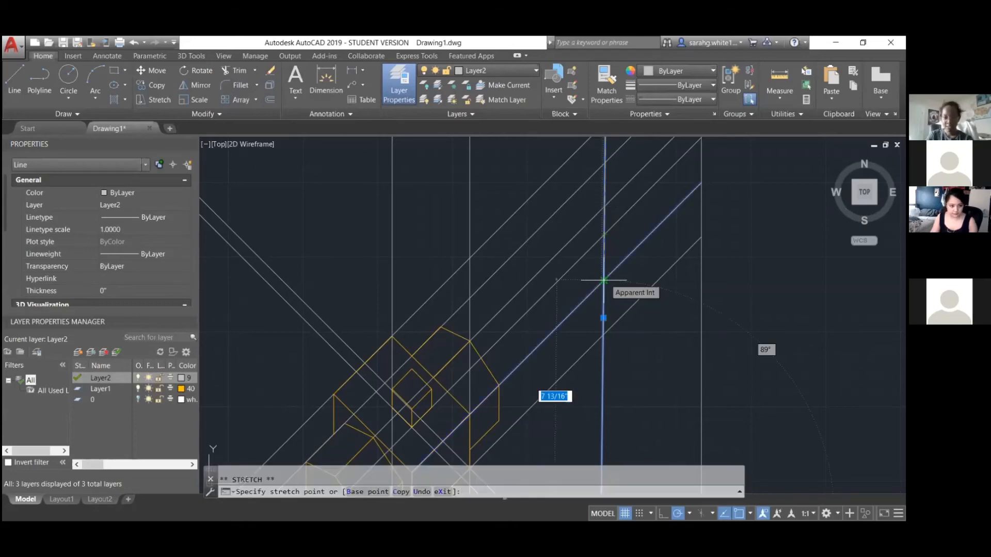
pyautogui.write('4"')
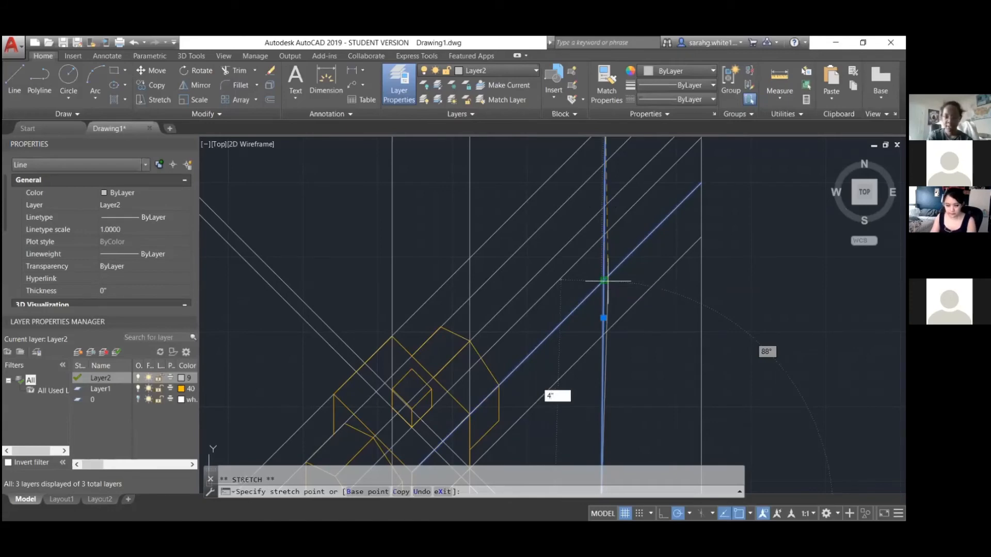
pyautogui.press('Return')
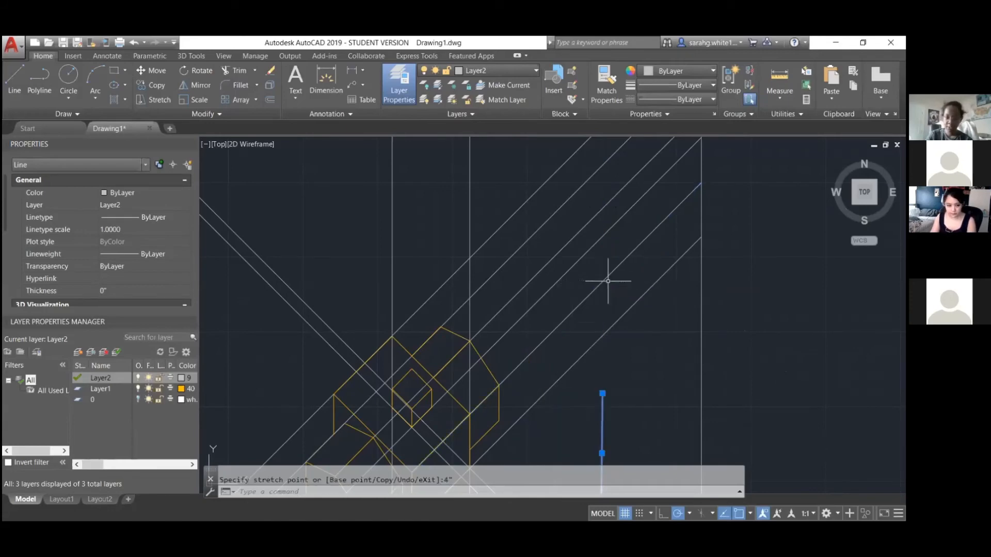
pyautogui.scroll(-4, 604, 277)
pyautogui.scroll(2, 585, 347)
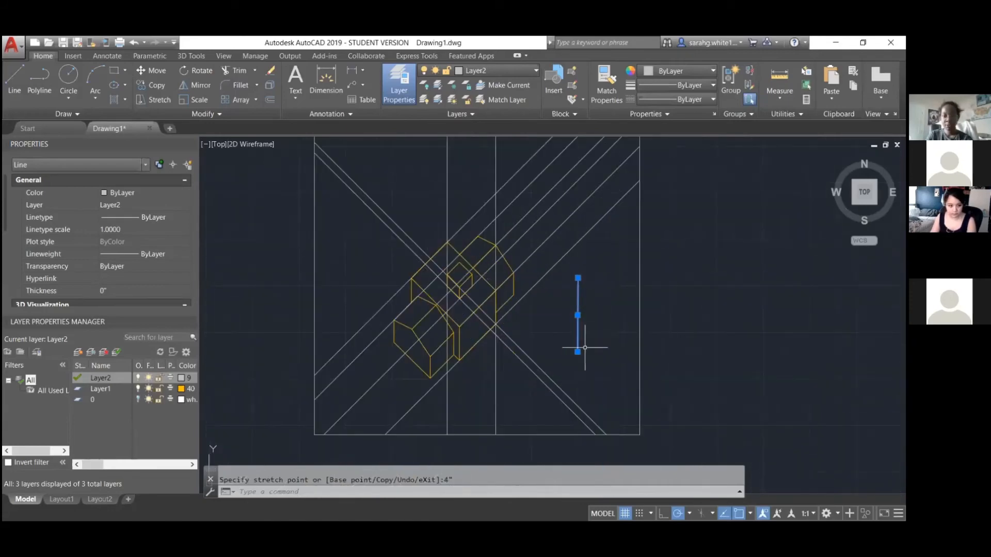
pyautogui.press('Escape')
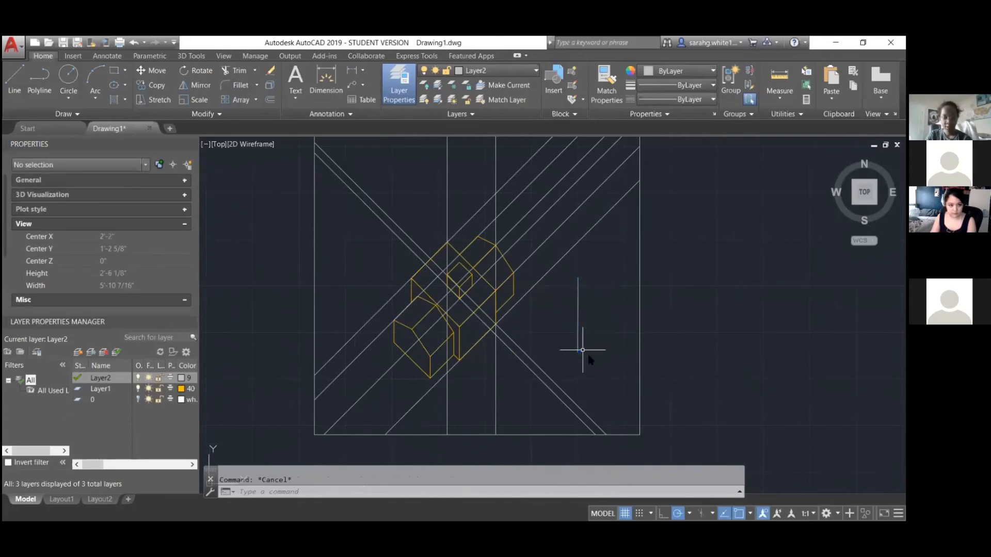
# - Query the stored DISTANCE value while checking the short vertical line
pyautogui.write('DIS')
pyautogui.press('Escape')
pyautogui.click(578, 347)
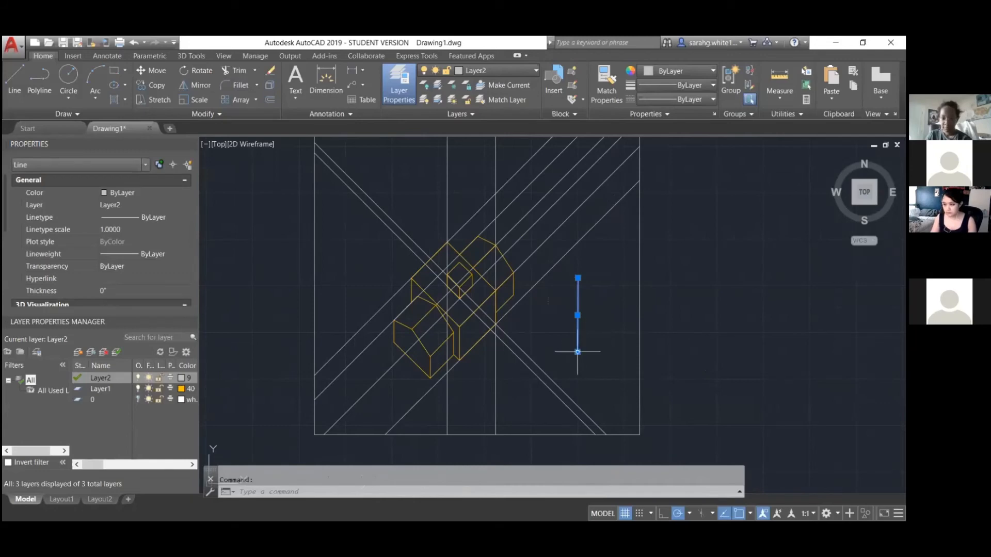
pyautogui.press('Return')
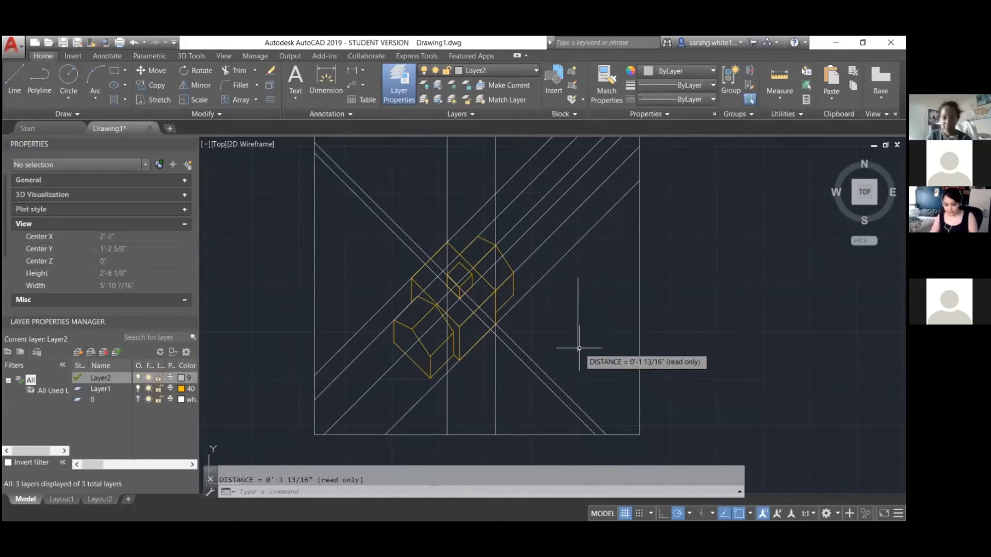
pyautogui.click(578, 345)
pyautogui.scroll(4, 577, 349)
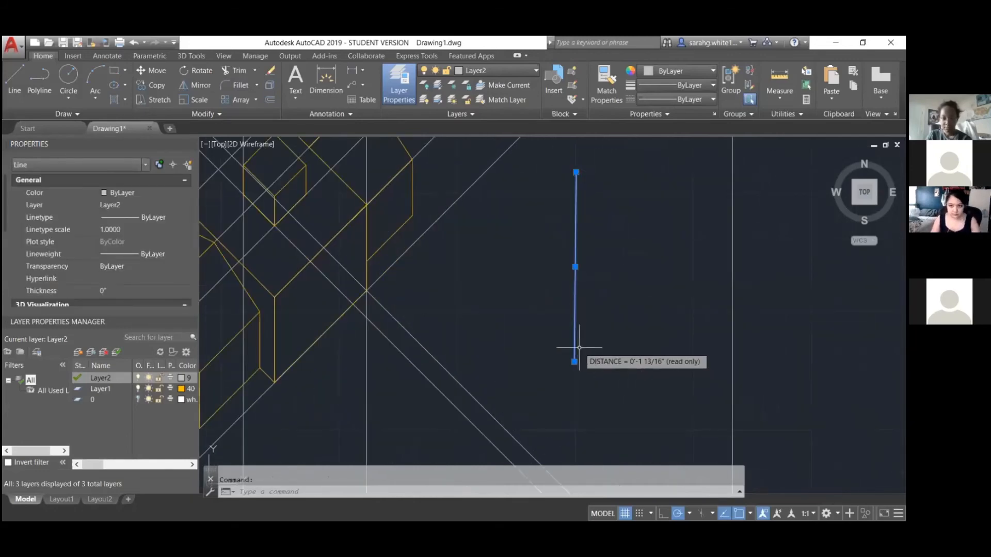
pyautogui.press('Escape')
# - Shorten the free-standing vertical line by 1" from its upper end and erase the line
pyautogui.click(575, 355)
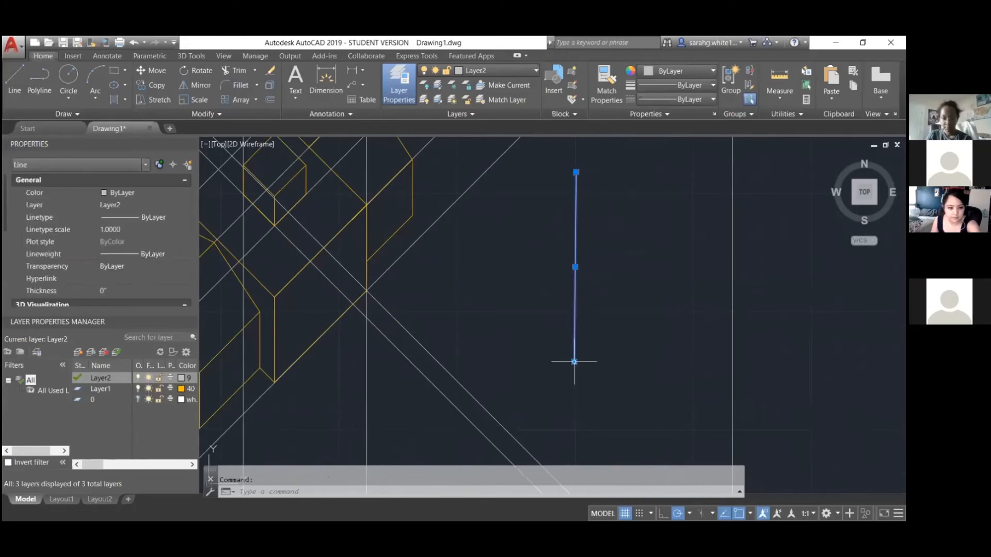
pyautogui.moveTo(575, 361)
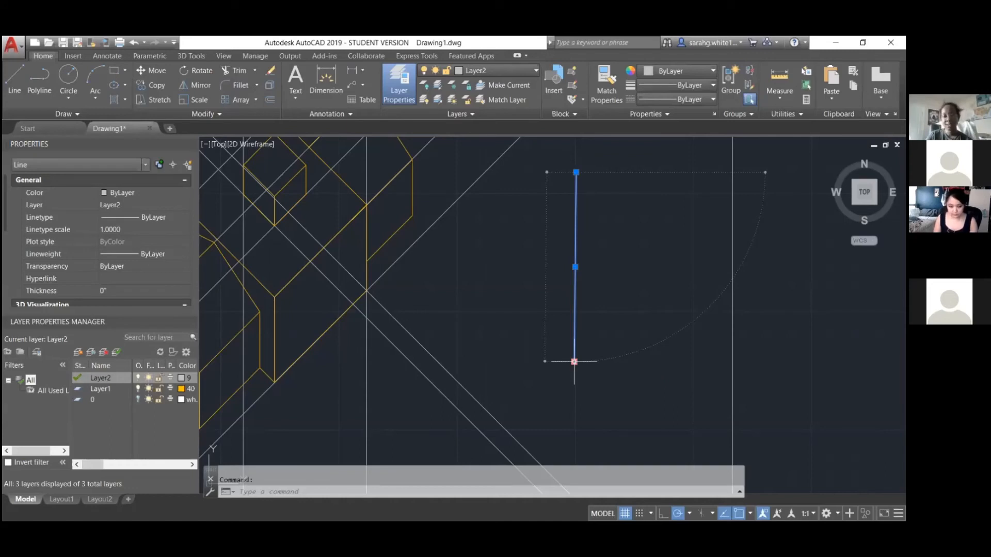
pyautogui.click(576, 173)
pyautogui.scroll(-4, 576, 173)
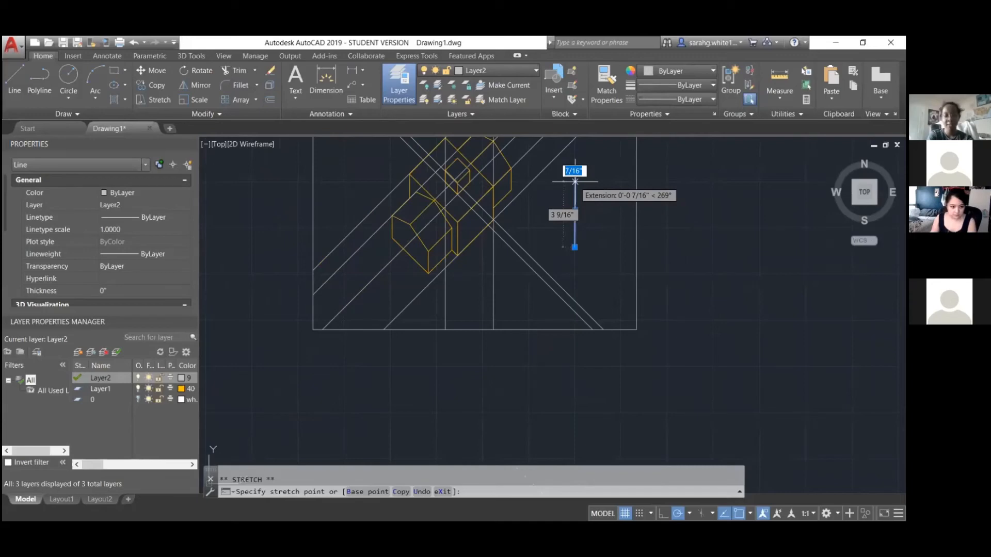
pyautogui.write('1')
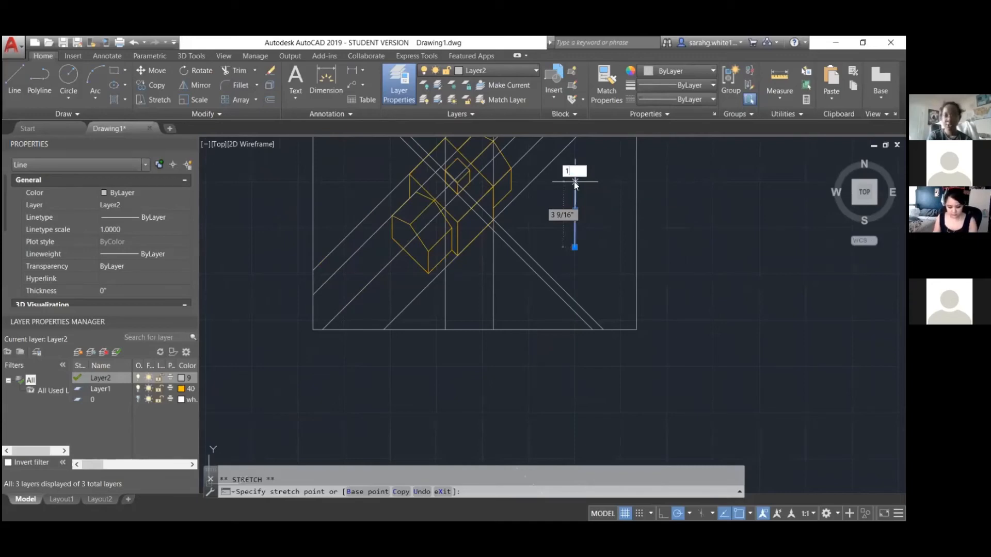
pyautogui.press('Return')
pyautogui.scroll(2, 578, 233)
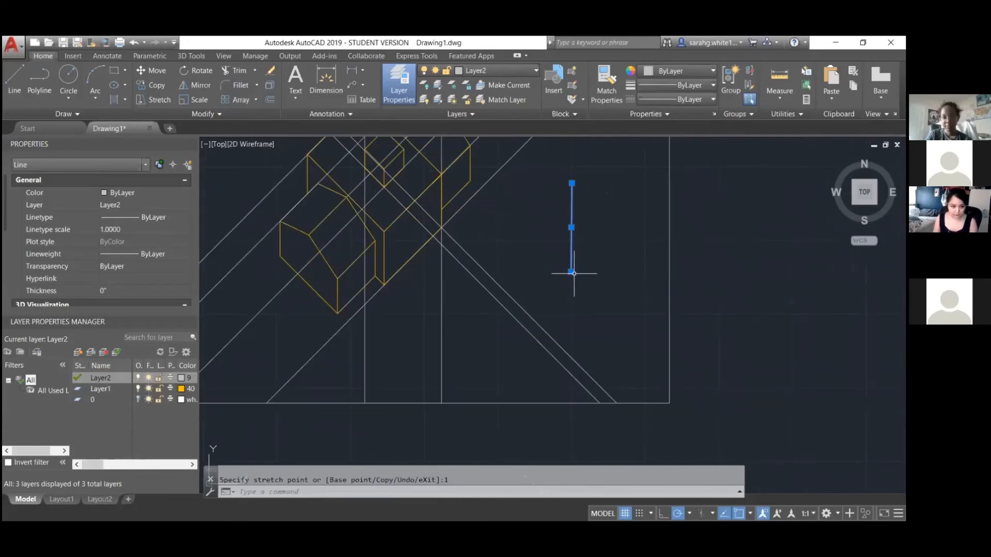
pyautogui.moveTo(571, 272)
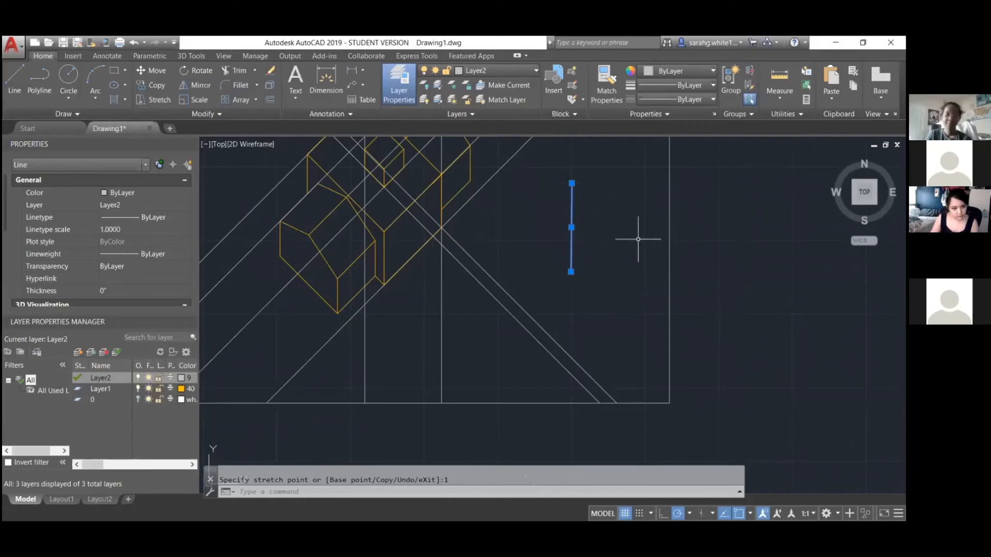
pyautogui.press('Delete')
# - Copy the vertical construction line from the small raised block's west corner to its front and east corners
pyautogui.scroll(-2, 627, 247)
pyautogui.scroll(-3, 628, 245)
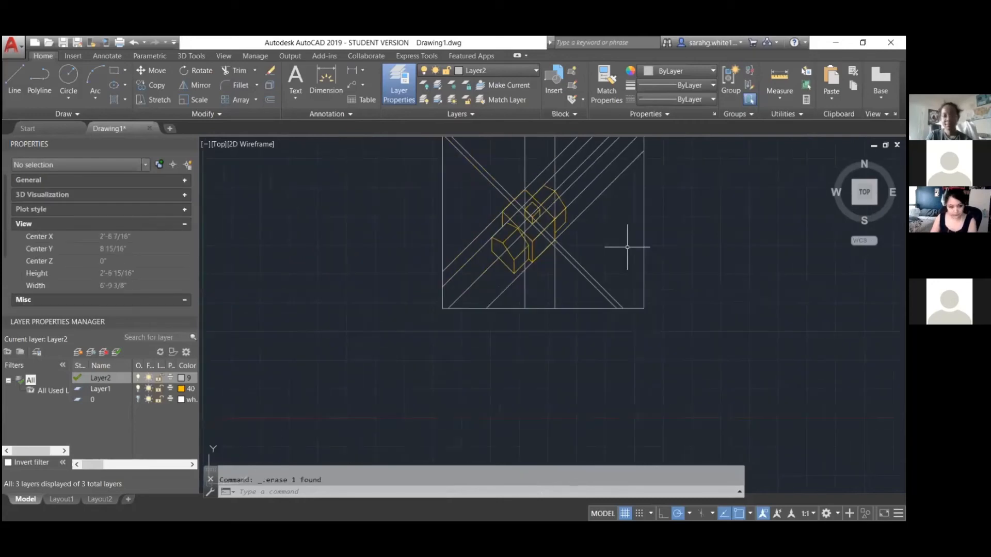
pyautogui.scroll(3, 602, 201)
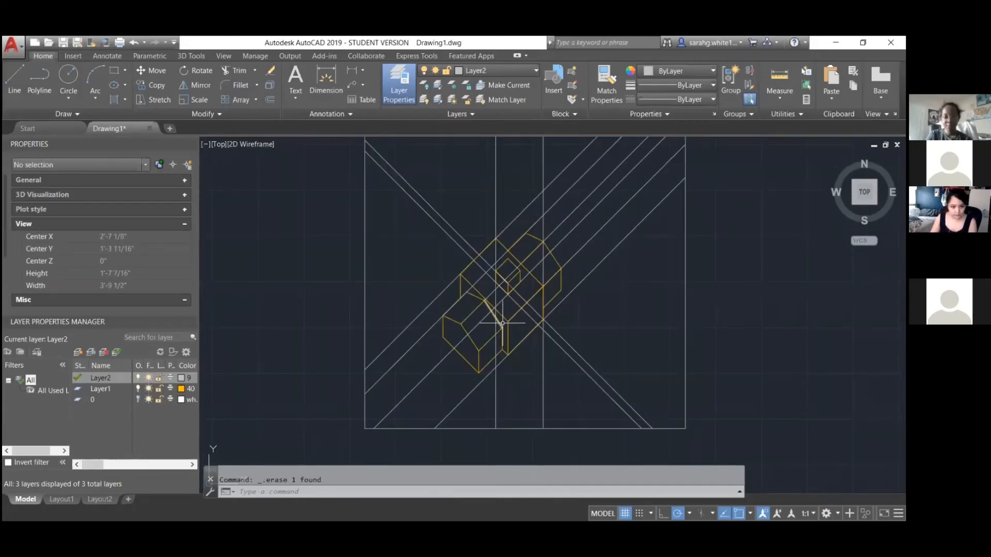
pyautogui.scroll(4, 505, 315)
pyautogui.click(480, 260)
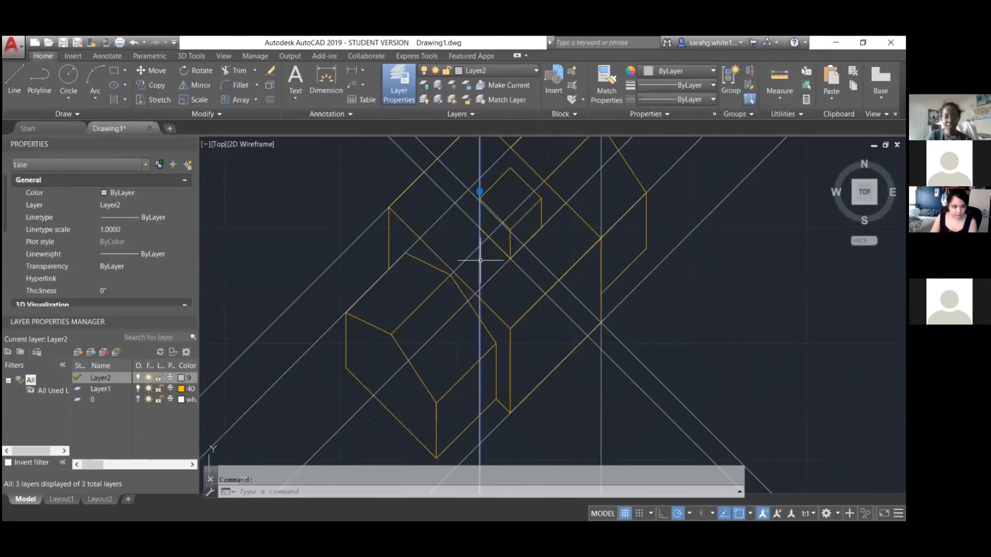
pyautogui.write('CO')
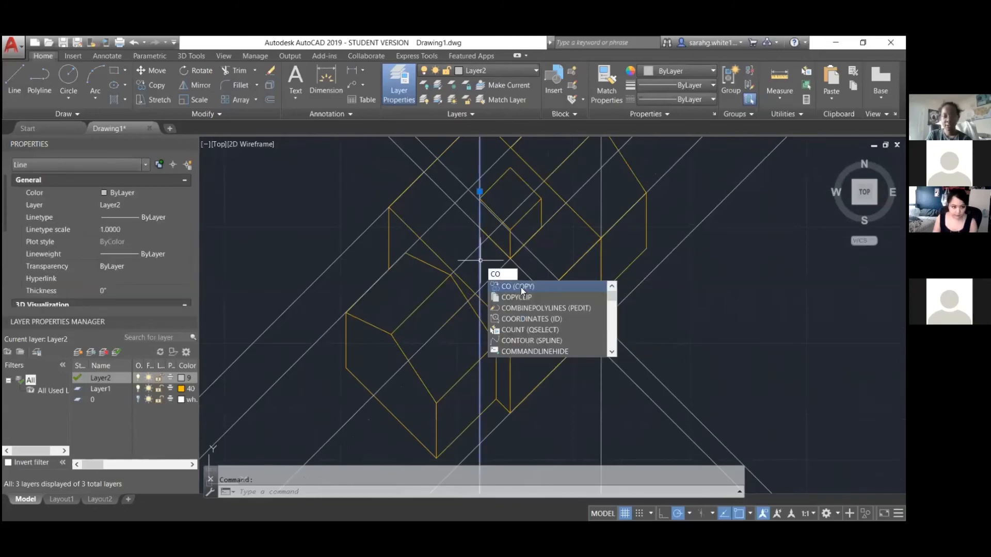
pyautogui.click(521, 287)
pyautogui.scroll(3, 475, 201)
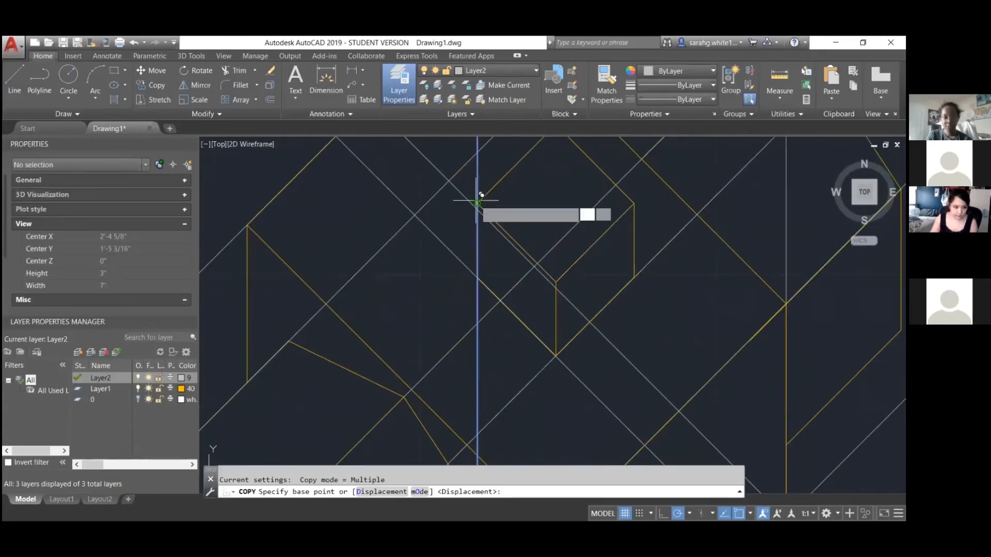
pyautogui.click(477, 202)
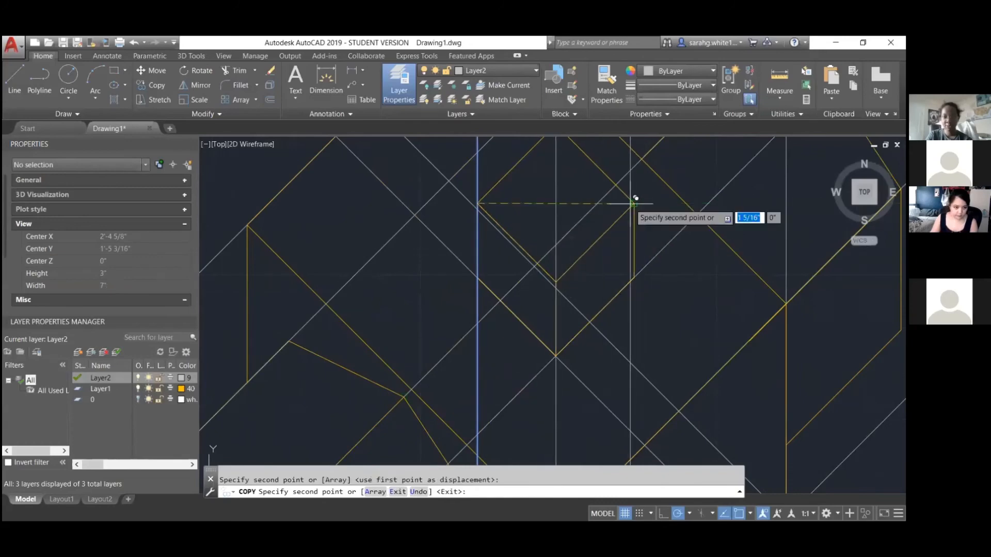
pyautogui.scroll(-2, 602, 220)
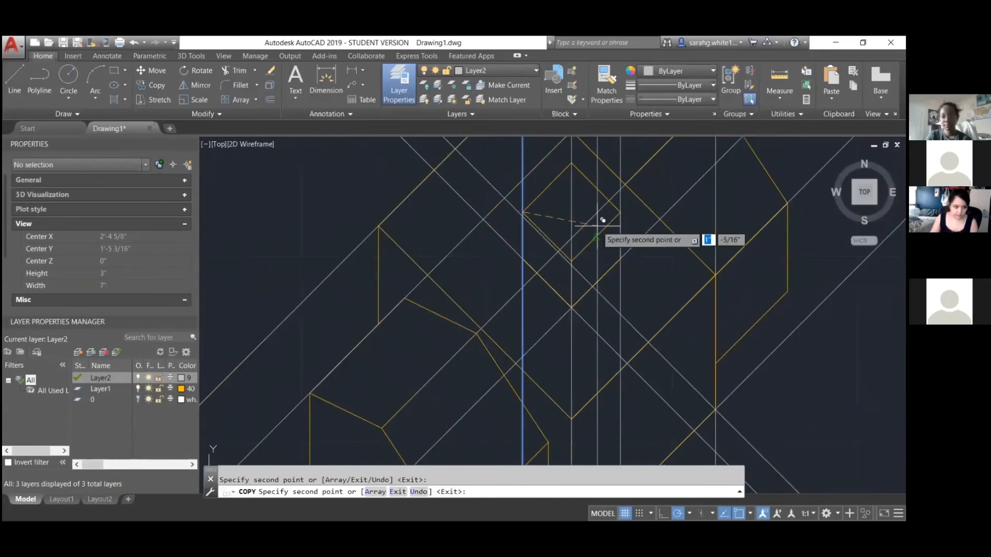
pyautogui.press('Return')
pyautogui.scroll(-3, 597, 226)
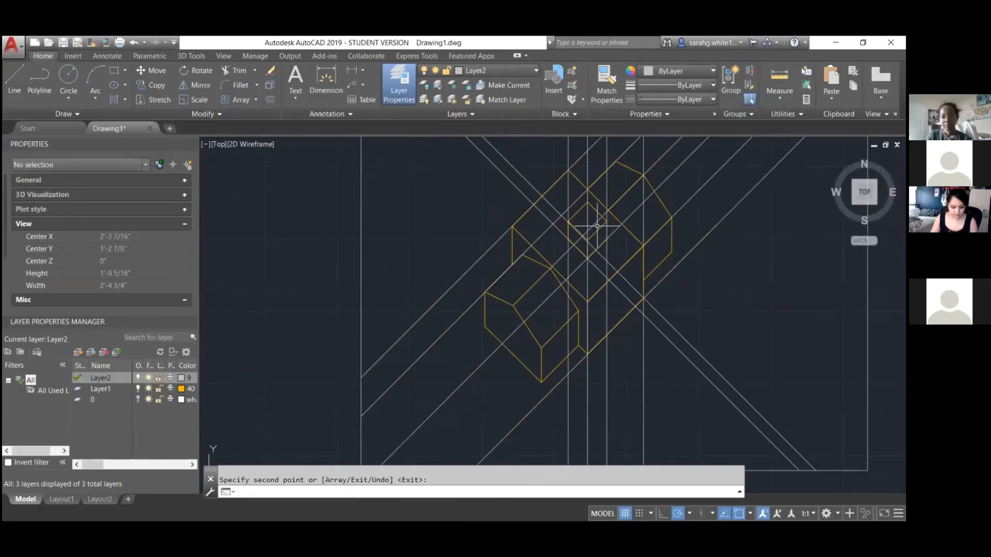
# - Stretch the southwest end of the diagonal construction line that stops at the southwest block's rear peak to the surrounding rectangle's west edge
pyautogui.click(552, 263)
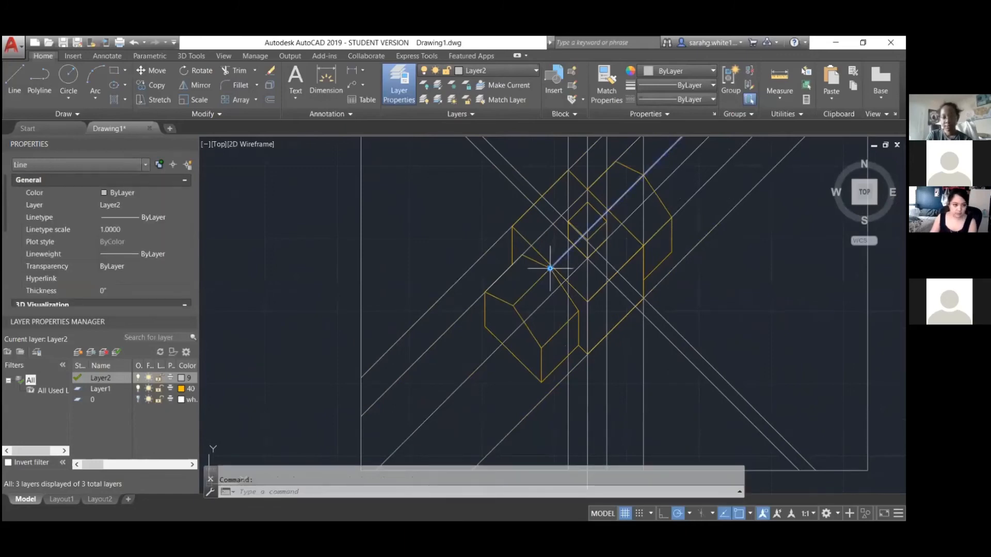
pyautogui.click(550, 268)
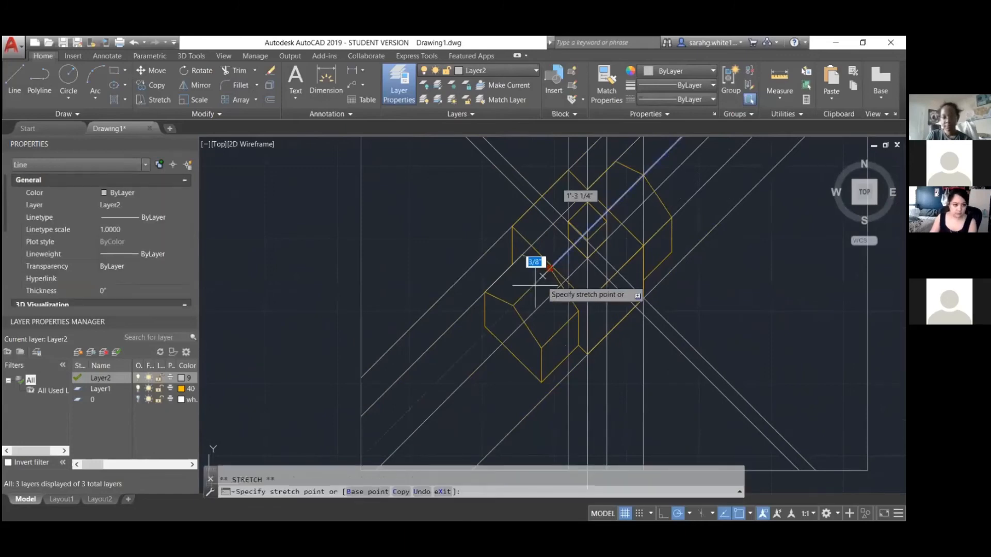
pyautogui.scroll(-2, 364, 440)
pyautogui.scroll(2, 365, 436)
pyautogui.click(363, 435)
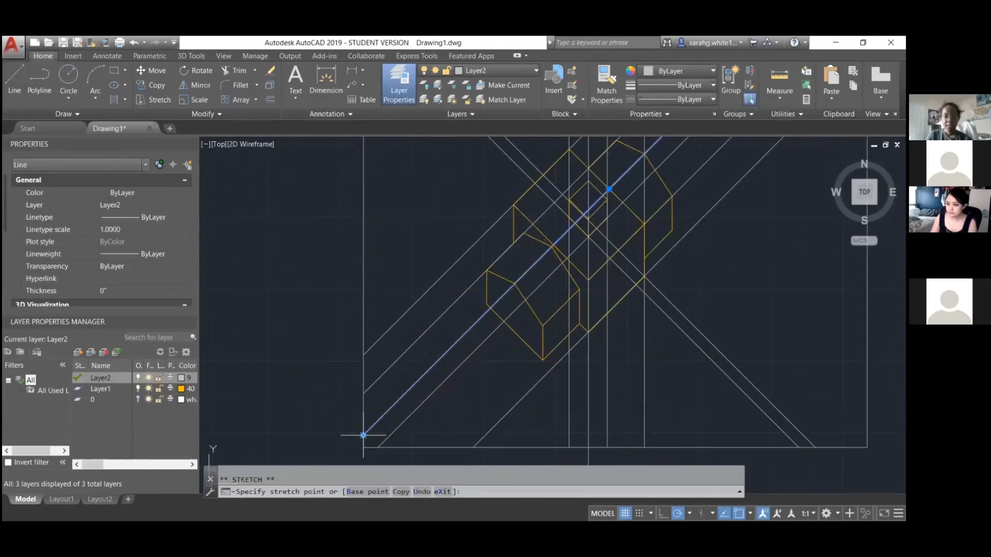
pyautogui.scroll(-2, 438, 362)
pyautogui.write('co')
pyautogui.press('Return')
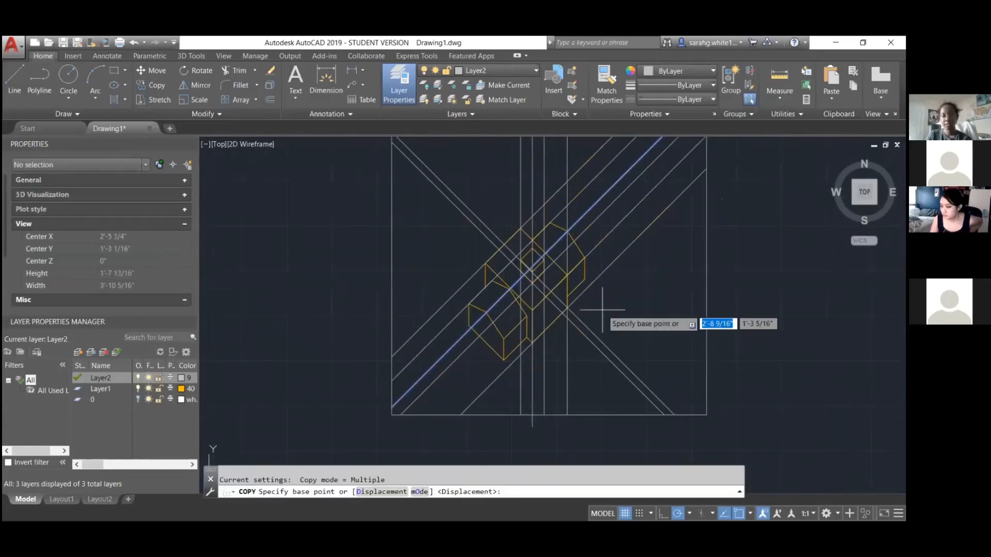
pyautogui.press('Escape')
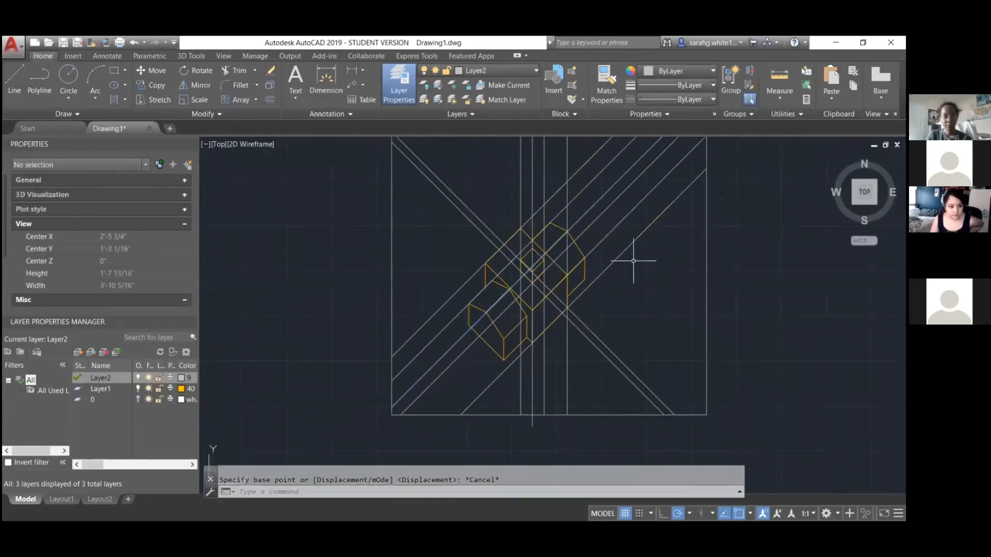
# - Switch from model space to Layout1 and look over how the drawing sits on the sheet
pyautogui.click(63, 497)
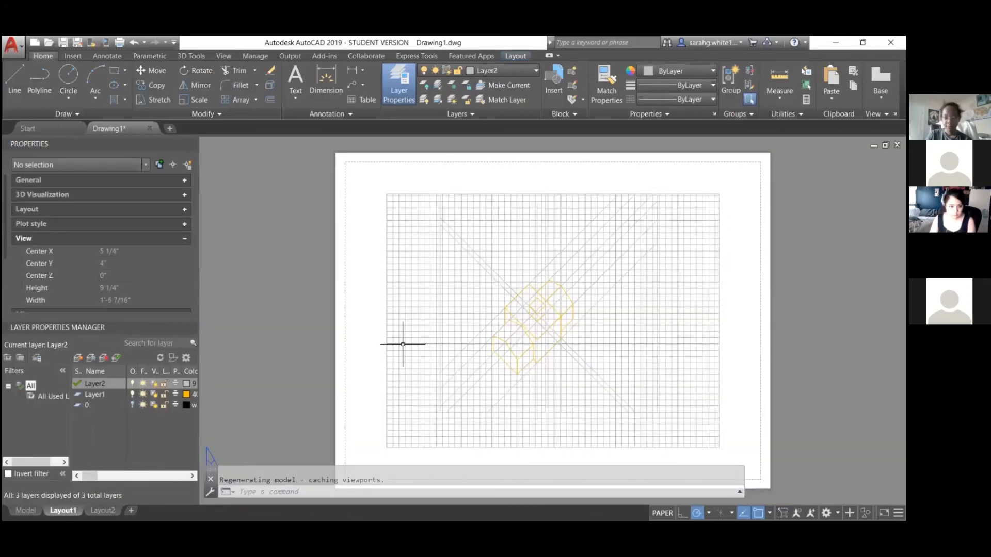
pyautogui.scroll(-2, 488, 295)
pyautogui.scroll(2, 515, 387)
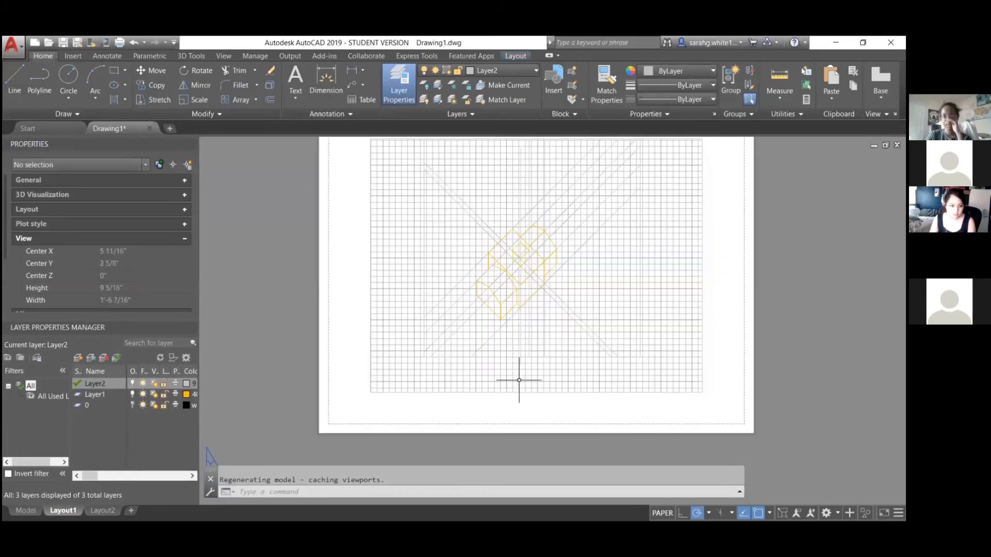
pyautogui.scroll(-2, 520, 380)
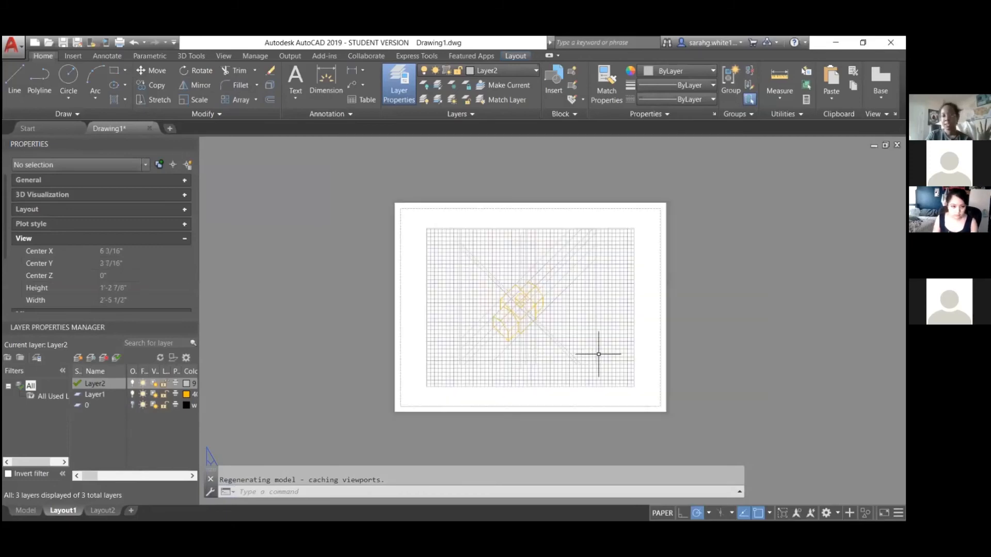
pyautogui.click(26, 511)
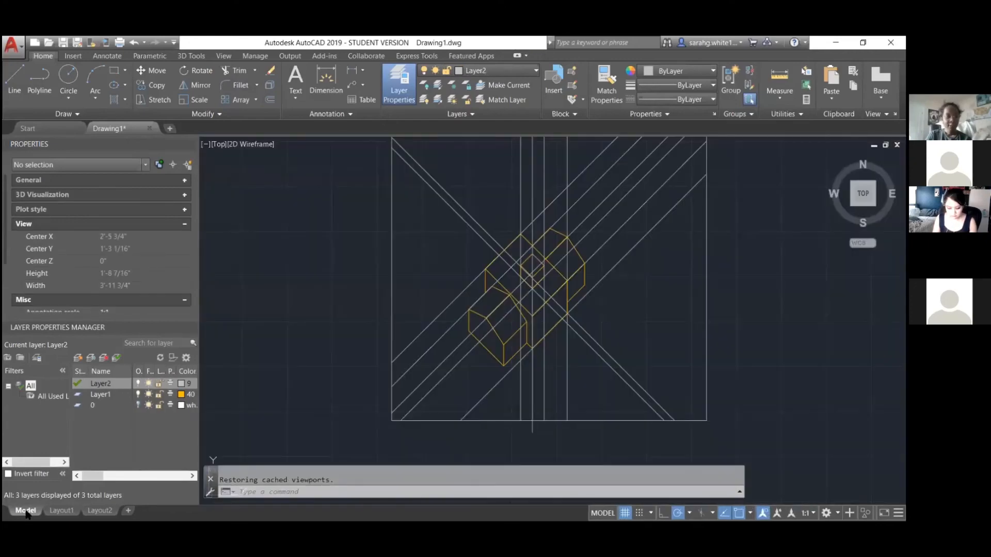
pyautogui.click(64, 510)
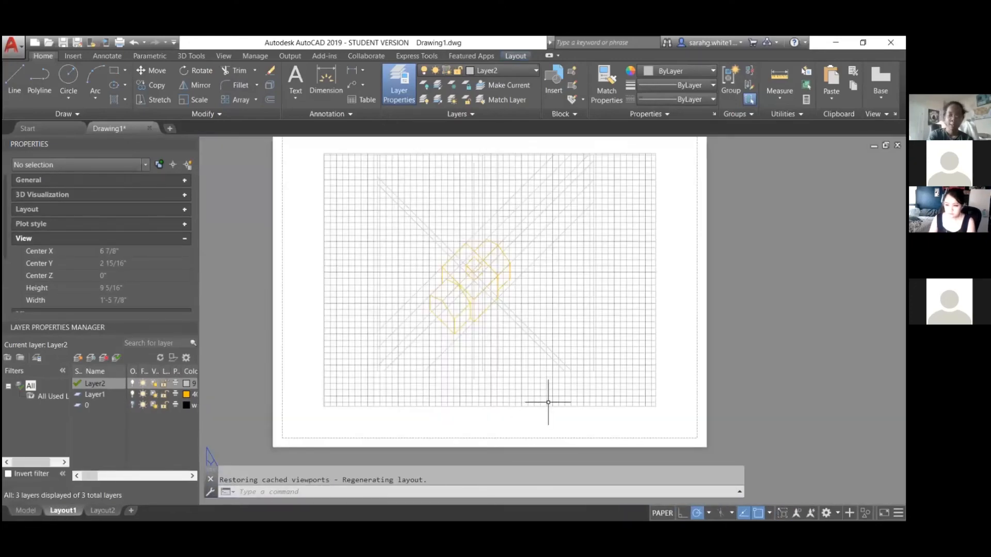
# - Start a plot of Layout1, browsing the paper sizes and keeping Letter (8.50 x 11.00 Inches), with AutoCAD PDF (General Documentation).pc3 as the plotter
pyautogui.write('PLOT')
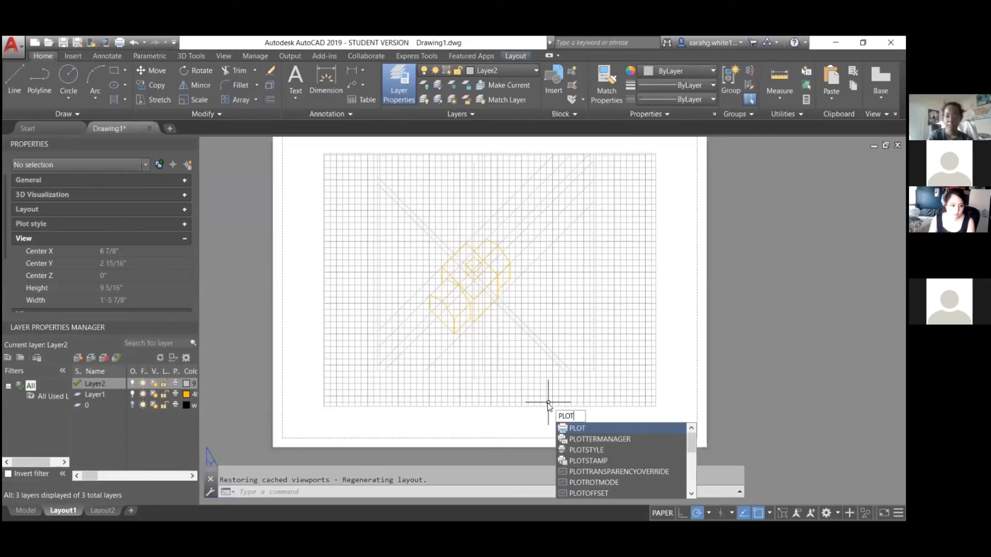
pyautogui.press('Return')
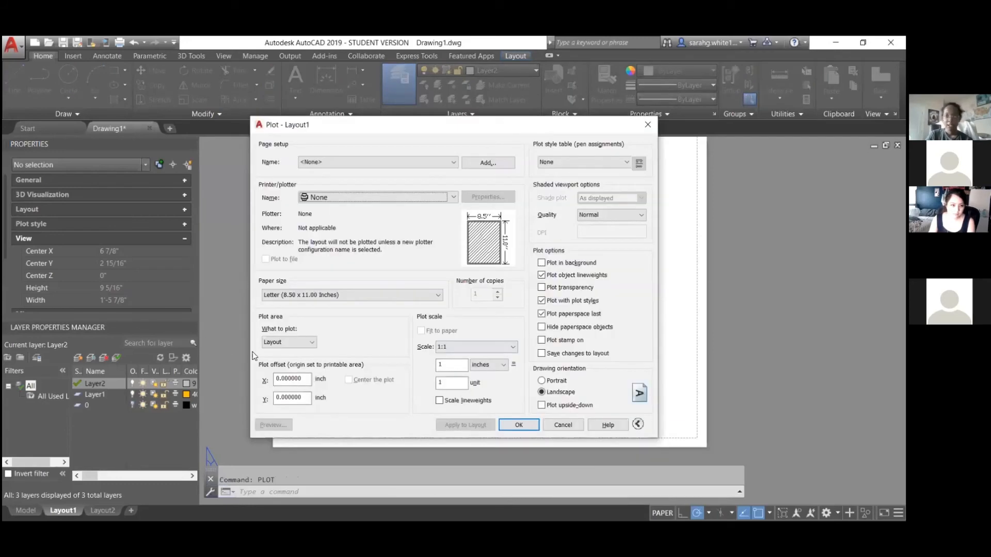
pyautogui.click(355, 299)
pyautogui.scroll(-4, 354, 320)
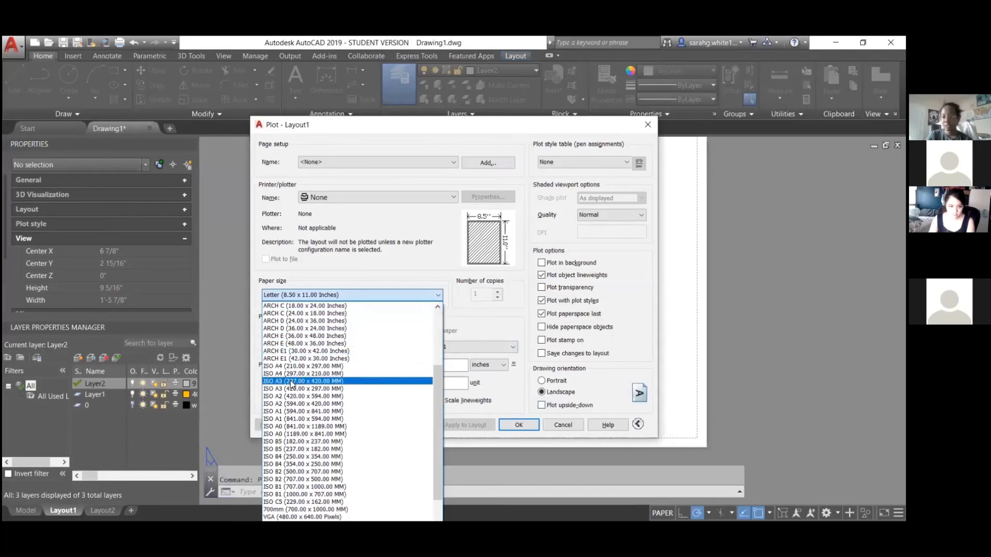
pyautogui.scroll(-2, 352, 396)
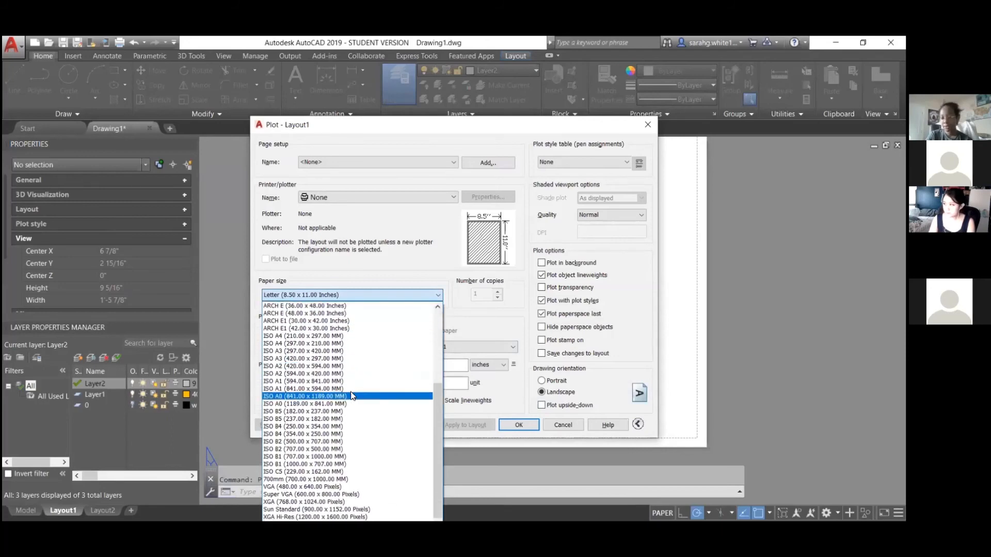
pyautogui.scroll(5, 351, 393)
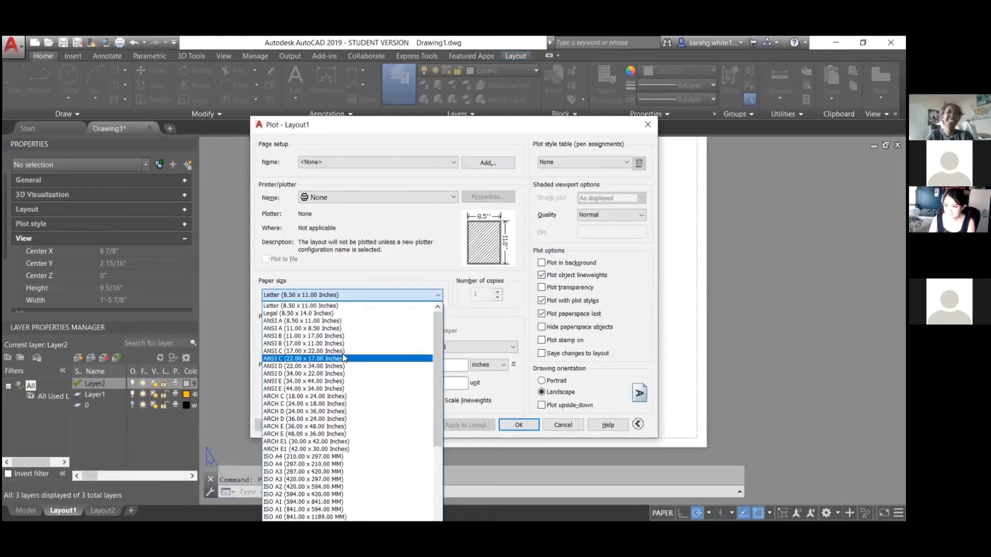
pyautogui.click(324, 306)
pyautogui.click(369, 197)
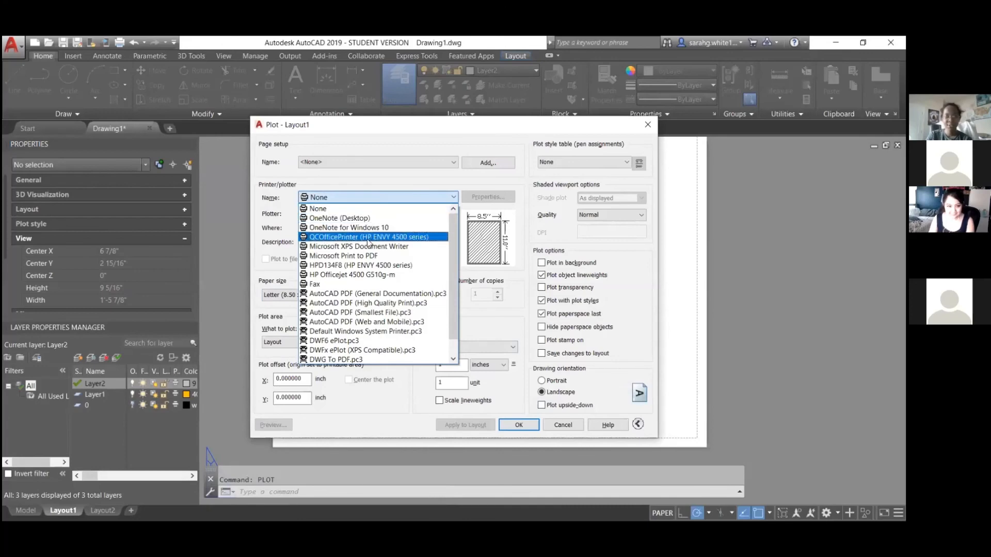
pyautogui.click(365, 294)
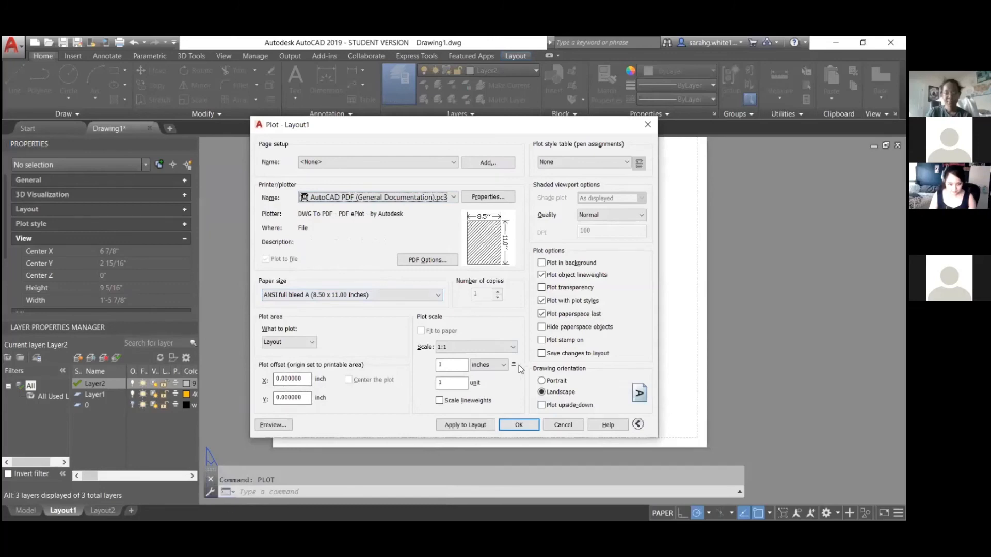
# - Assign the acad.ctb plot style table to the plot and open it for editing
pyautogui.click(626, 162)
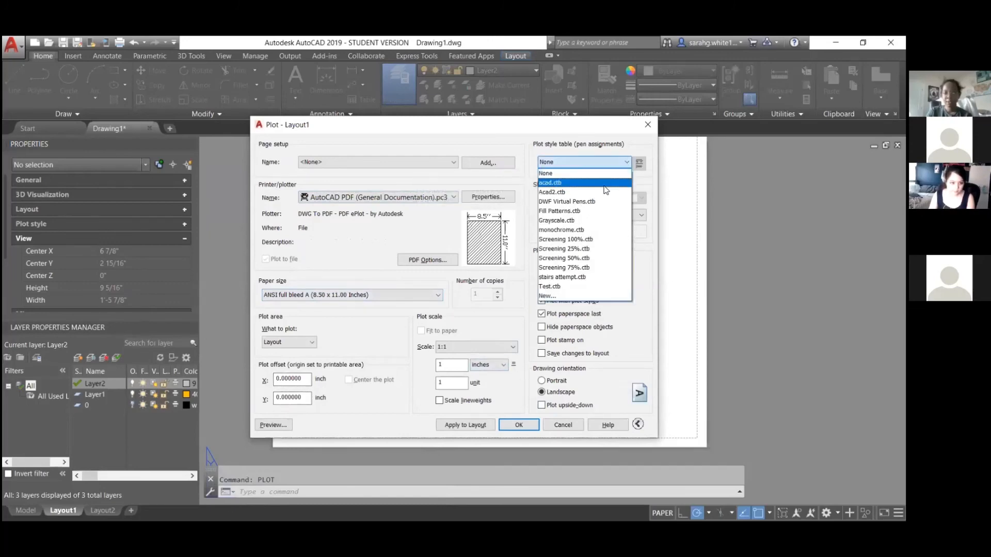
pyautogui.click(576, 183)
pyautogui.click(639, 163)
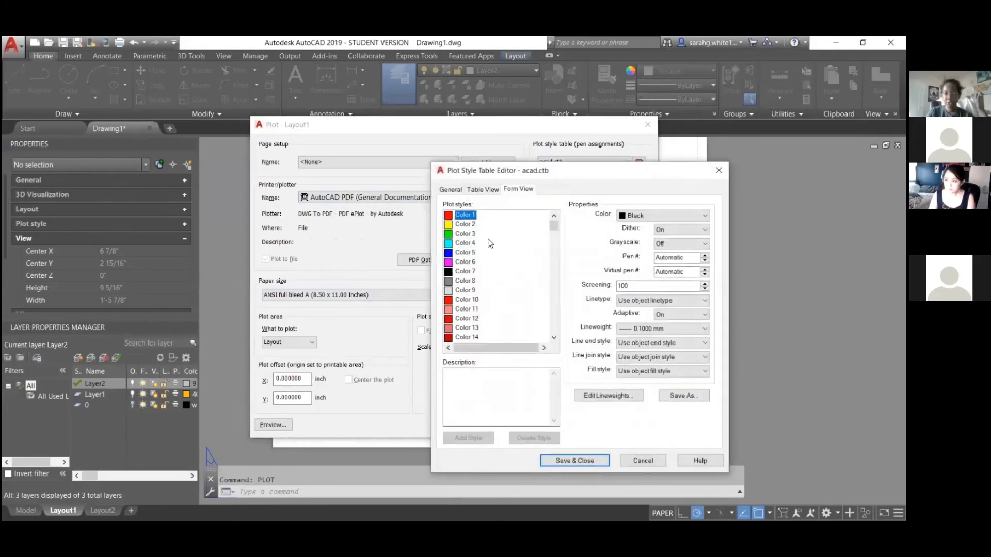
# - Set the Color 40 plot style to black with a 0.1800 mm lineweight
pyautogui.scroll(-11, 490, 243)
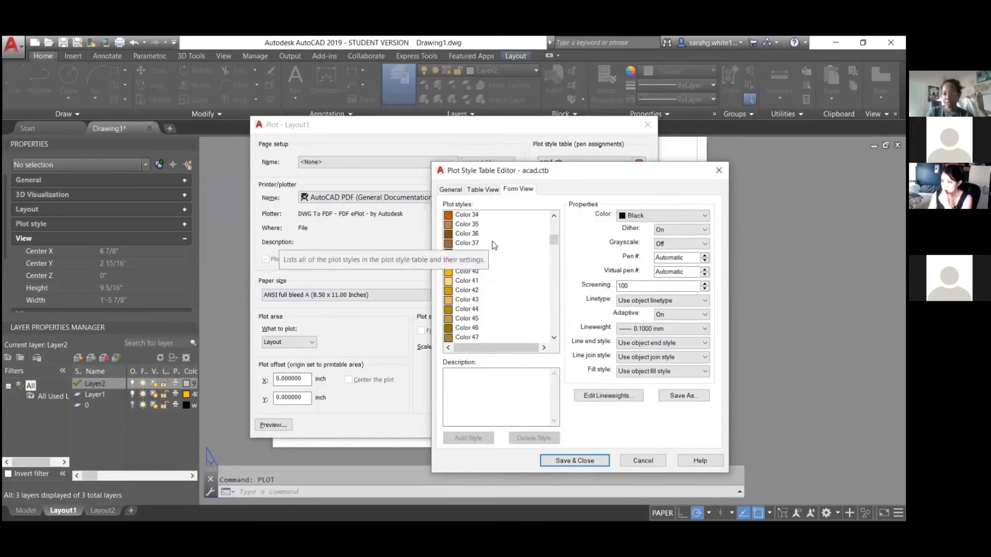
pyautogui.click(471, 272)
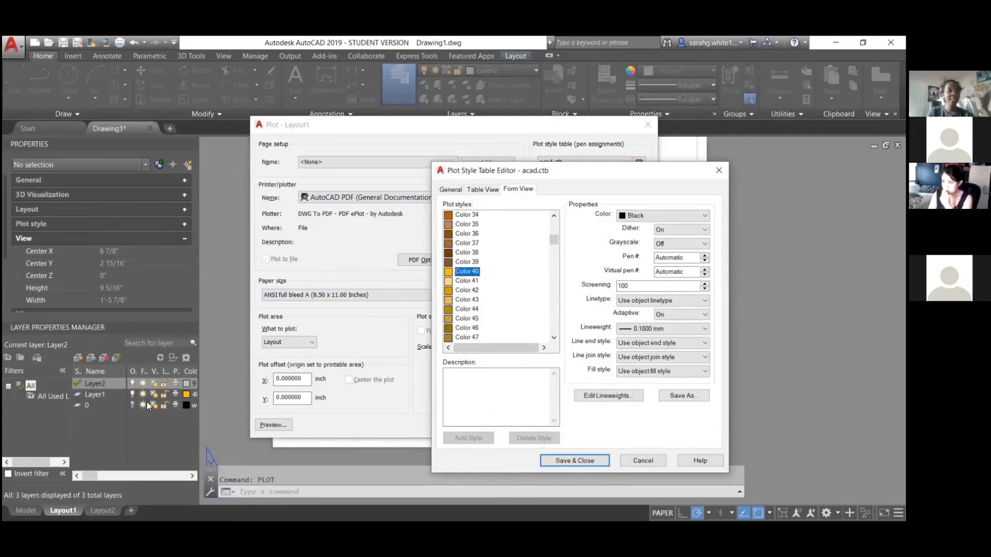
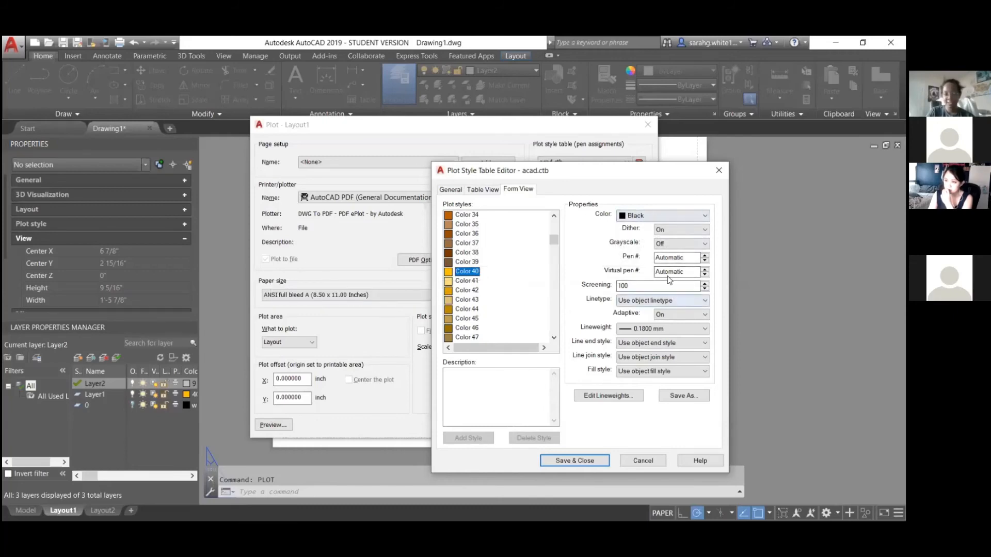
pyautogui.click(655, 215)
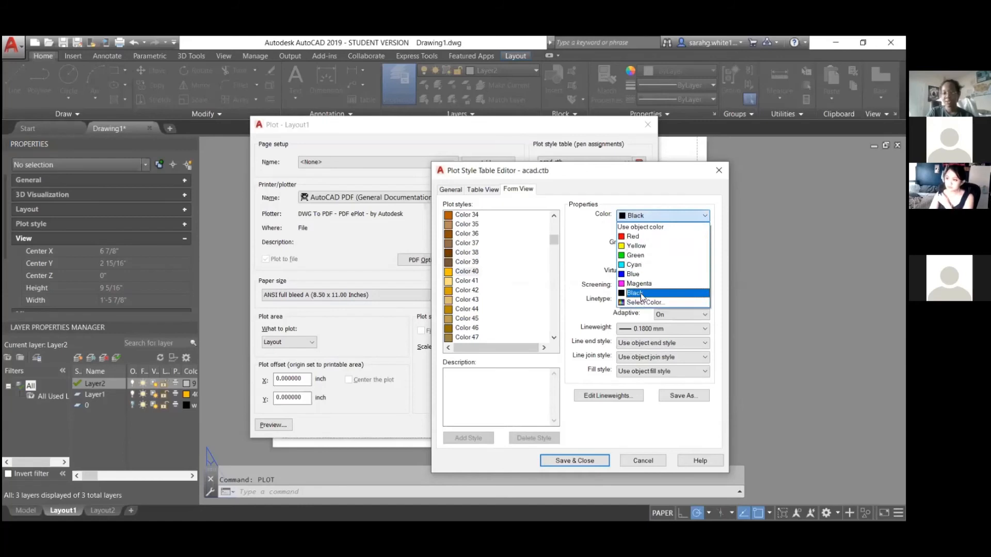
pyautogui.click(640, 294)
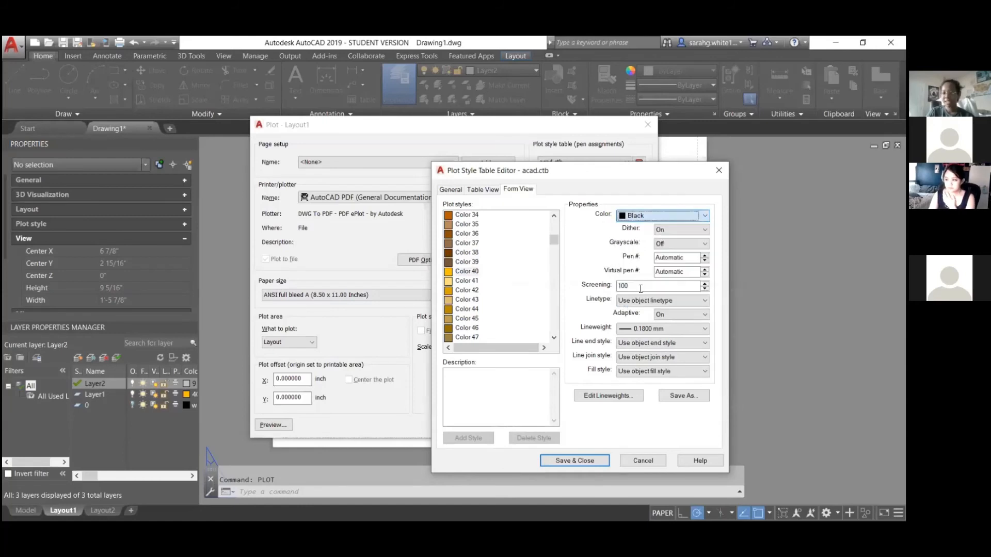
pyautogui.click(653, 328)
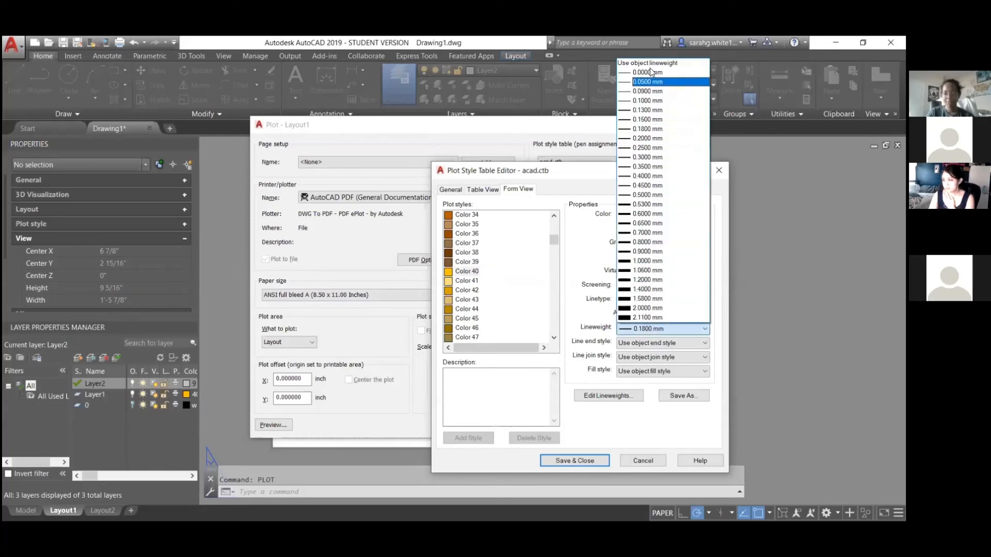
pyautogui.click(648, 128)
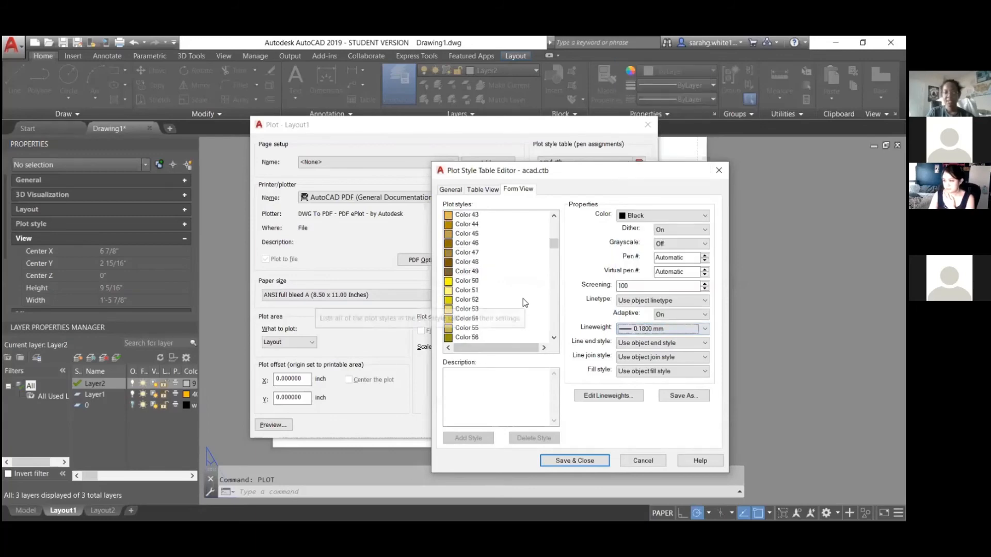
# - Review the color and lineweight choices of the Color 9 plot style, and save and close the plot style table
pyautogui.scroll(10, 520, 297)
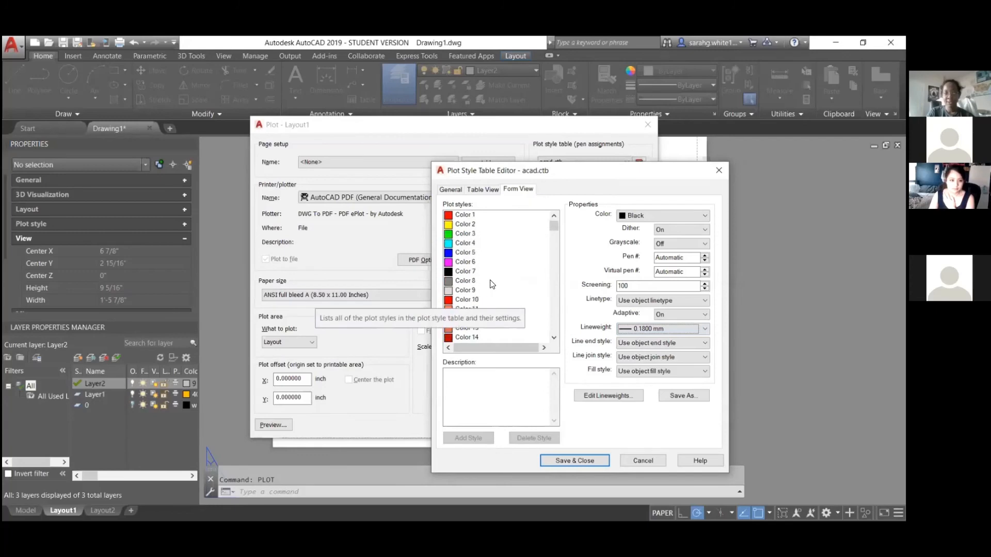
pyautogui.click(466, 291)
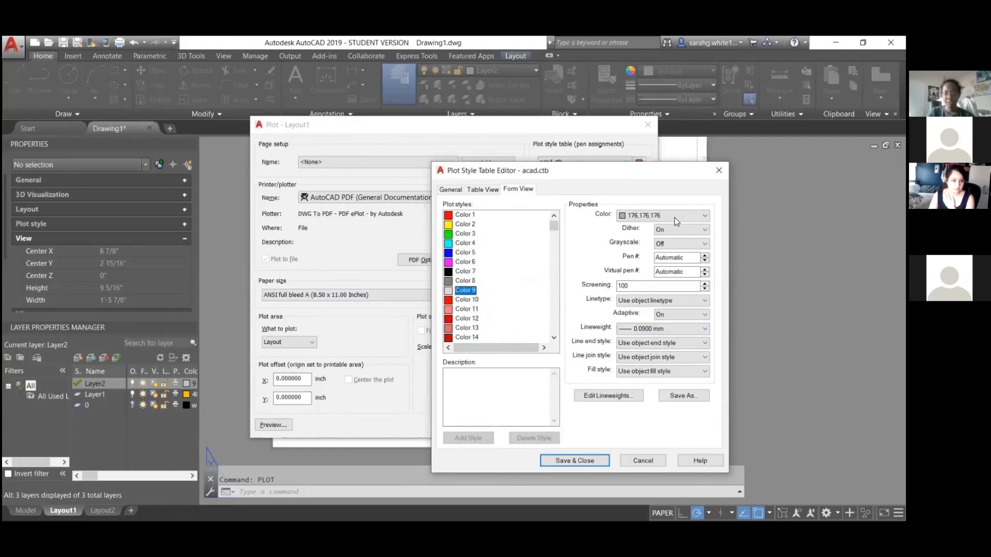
pyautogui.click(646, 215)
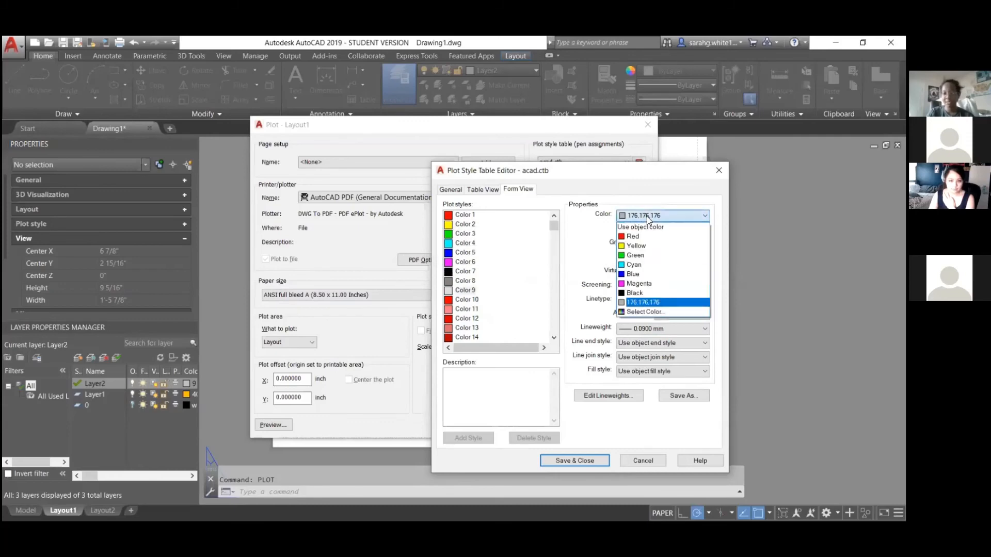
pyautogui.click(647, 216)
pyautogui.click(641, 332)
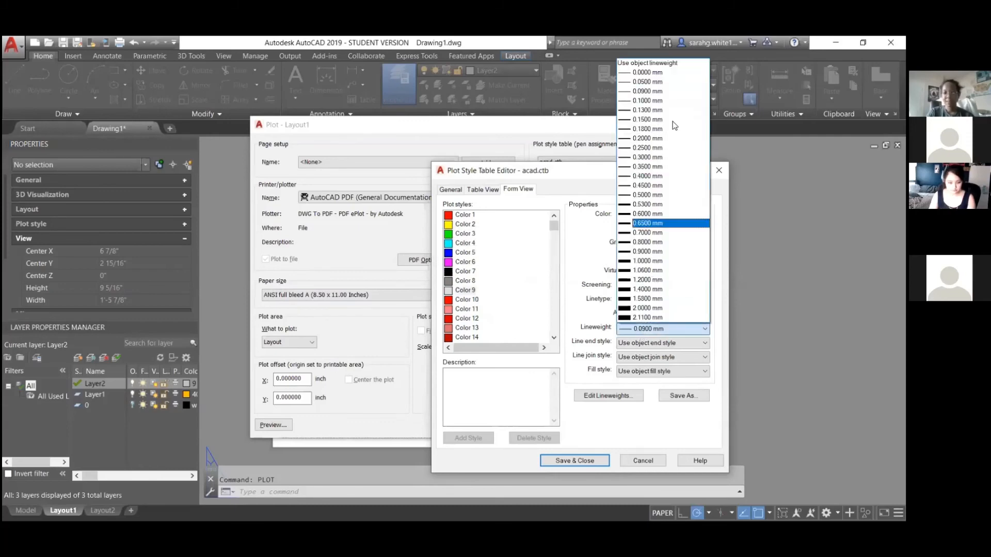
pyautogui.click(608, 199)
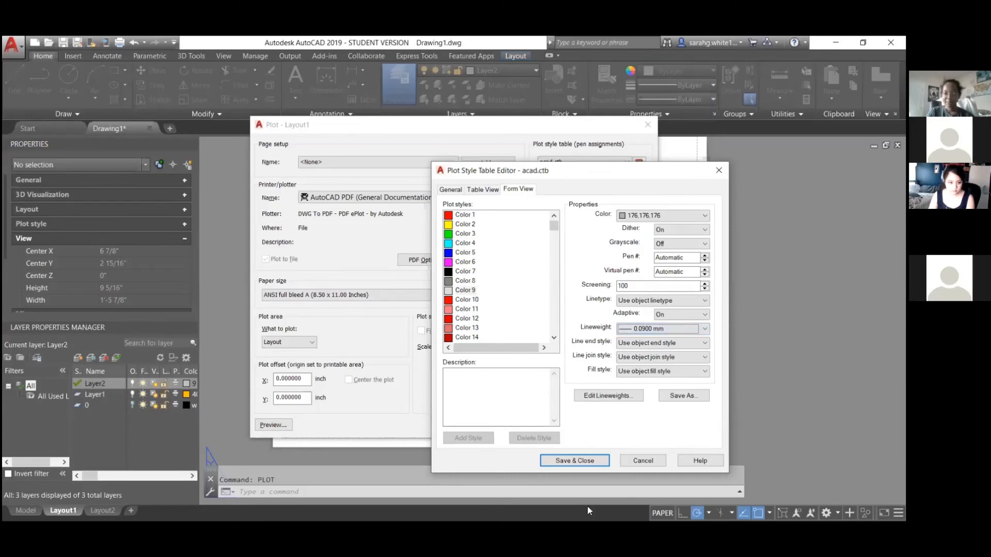
pyautogui.click(591, 460)
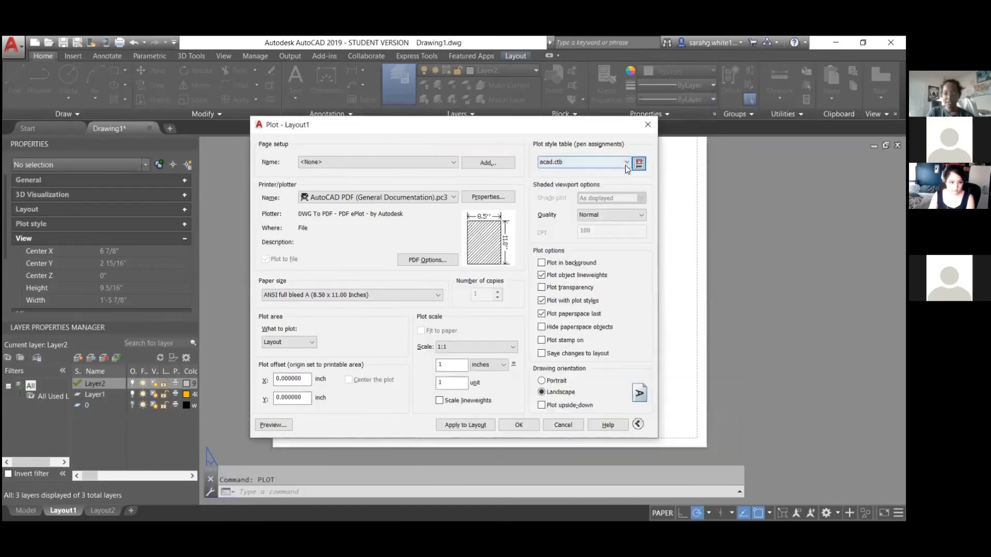
# - Reselect acad.ctb as the plot style table, preview the Layout1 plot, and return to the plot settings
pyautogui.click(615, 162)
pyautogui.click(583, 185)
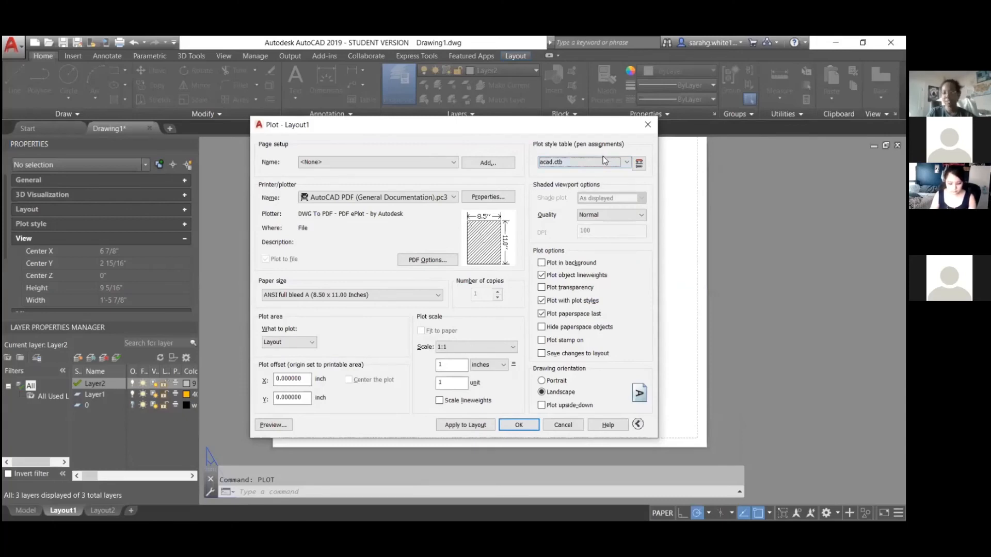
pyautogui.click(276, 425)
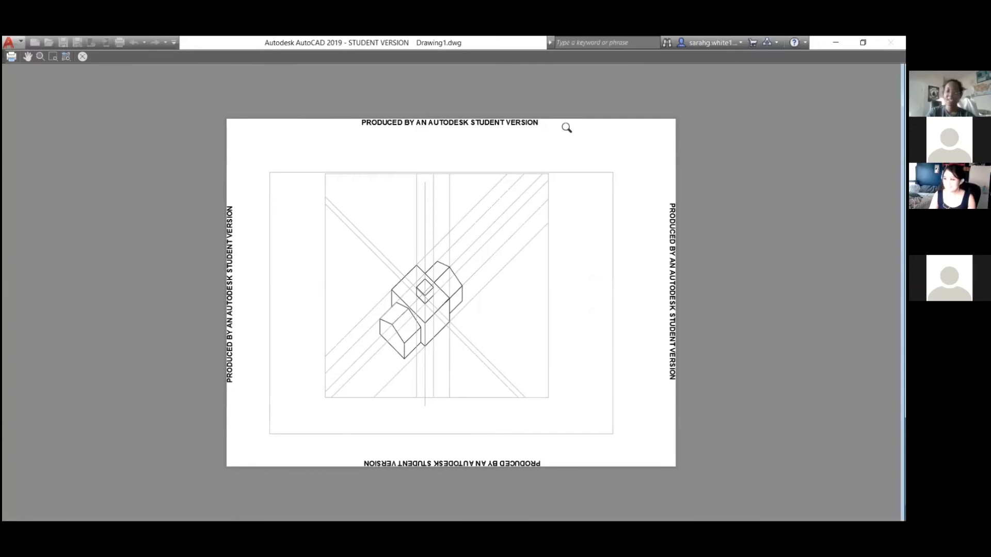
pyautogui.press('Escape')
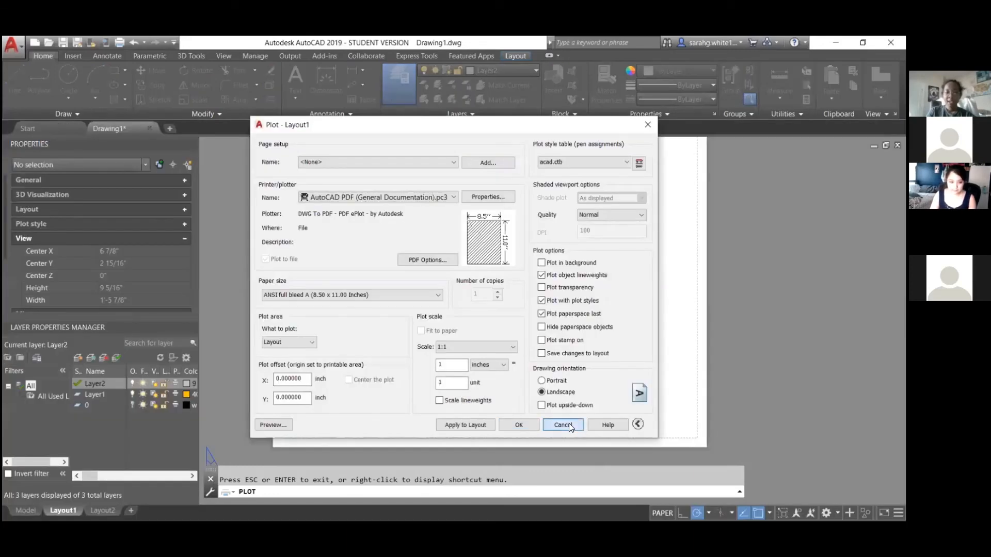
# - Close the plot settings, stretch the viewport's lower-left and upper-right corners beyond the sheet edges, and move the viewport to layer 0
pyautogui.click(562, 425)
pyautogui.click(336, 402)
pyautogui.scroll(-2, 338, 404)
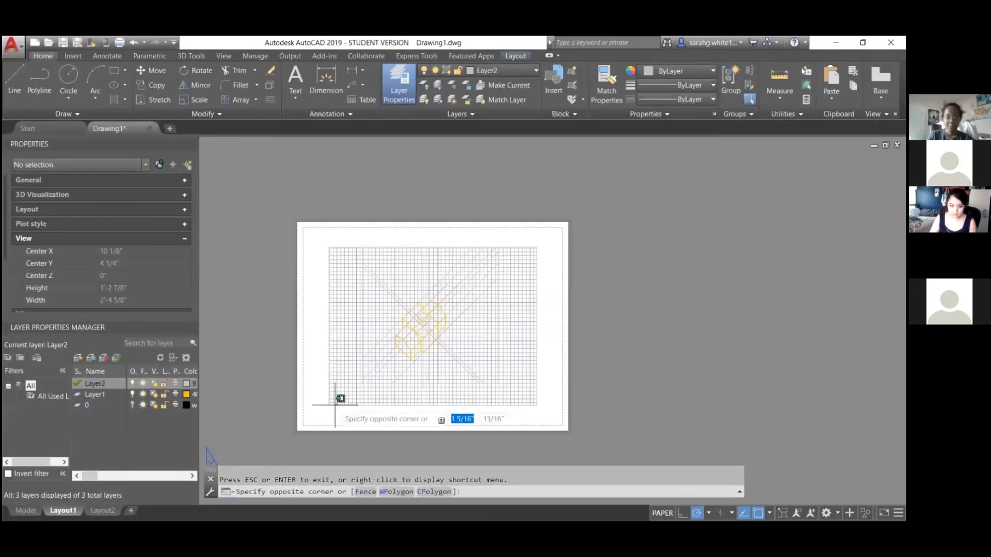
pyautogui.click(332, 404)
pyautogui.click(328, 406)
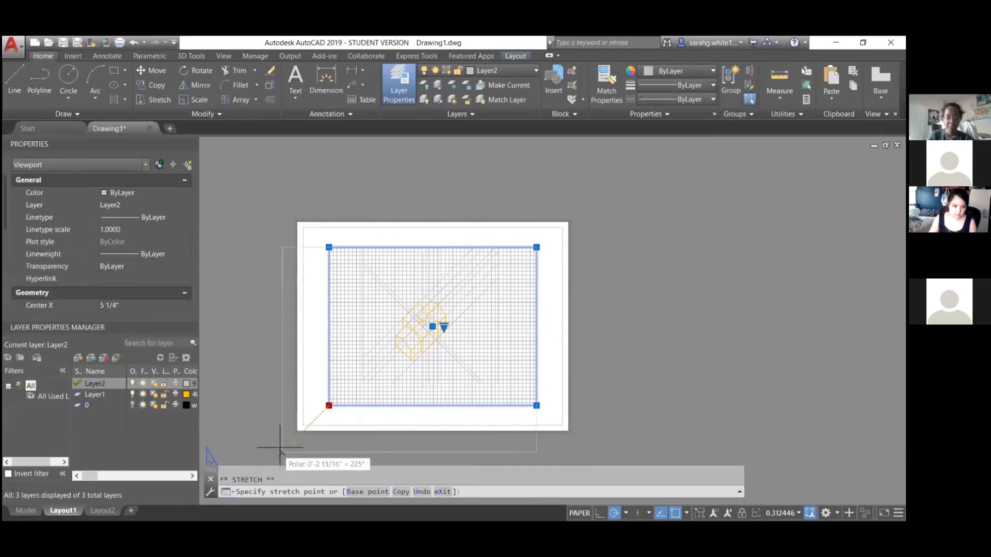
pyautogui.click(291, 432)
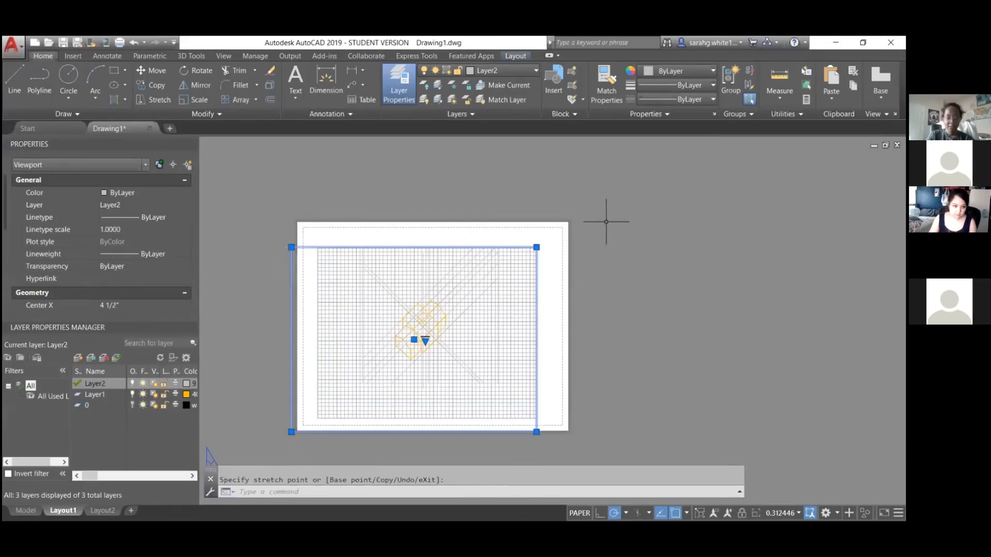
pyautogui.click(536, 247)
pyautogui.click(580, 215)
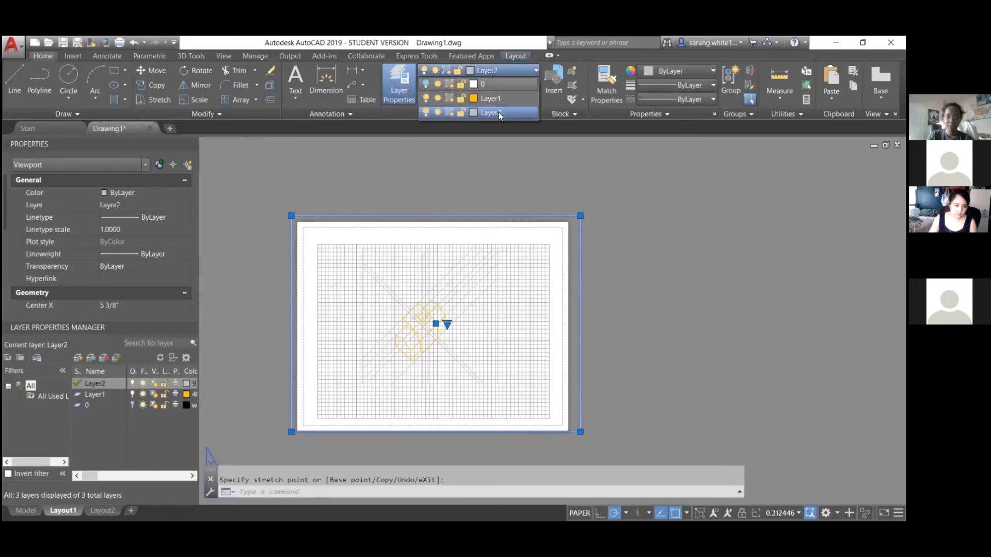
pyautogui.click(491, 82)
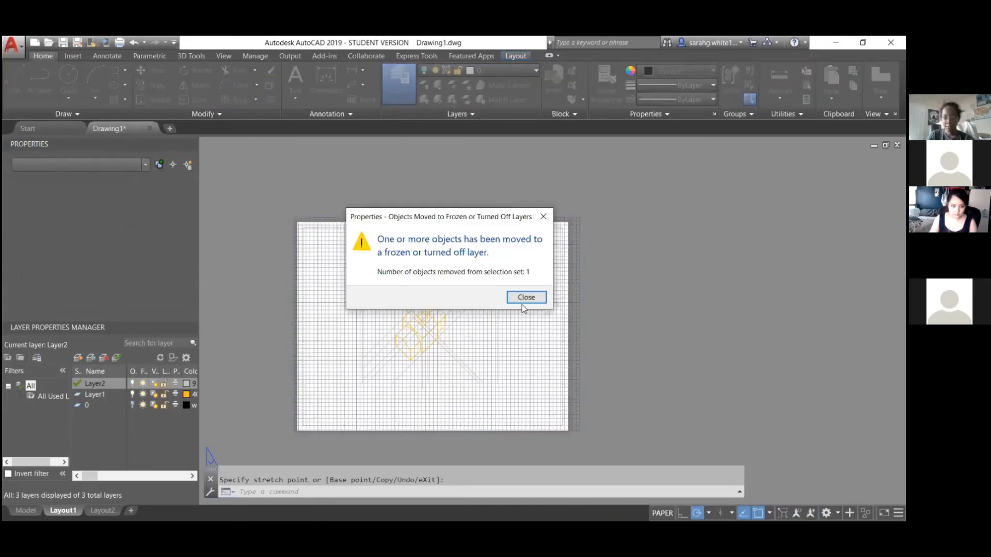
pyautogui.click(526, 297)
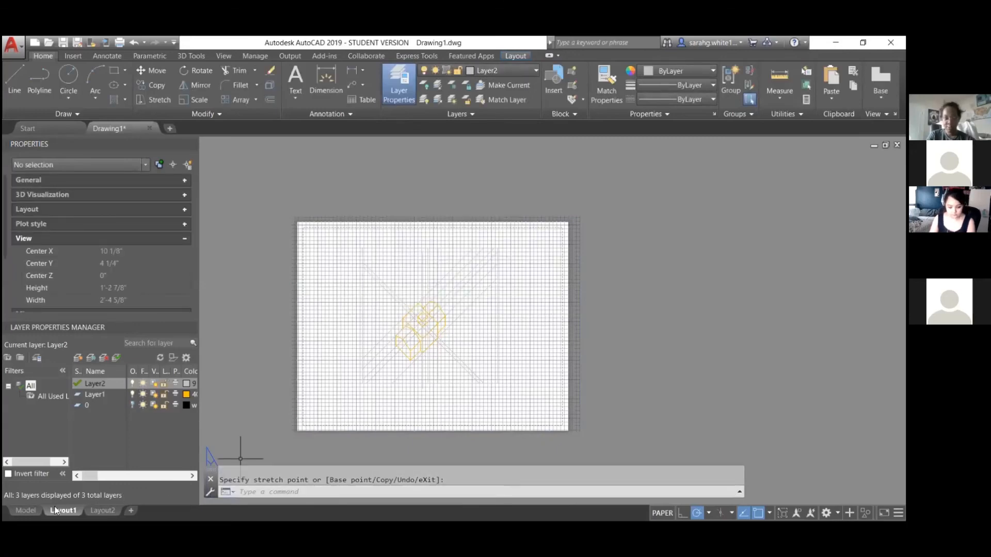
# - In model space, move the overshooting vertical construction line so its lower end meets the rectangle's bottom edge
pyautogui.click(26, 511)
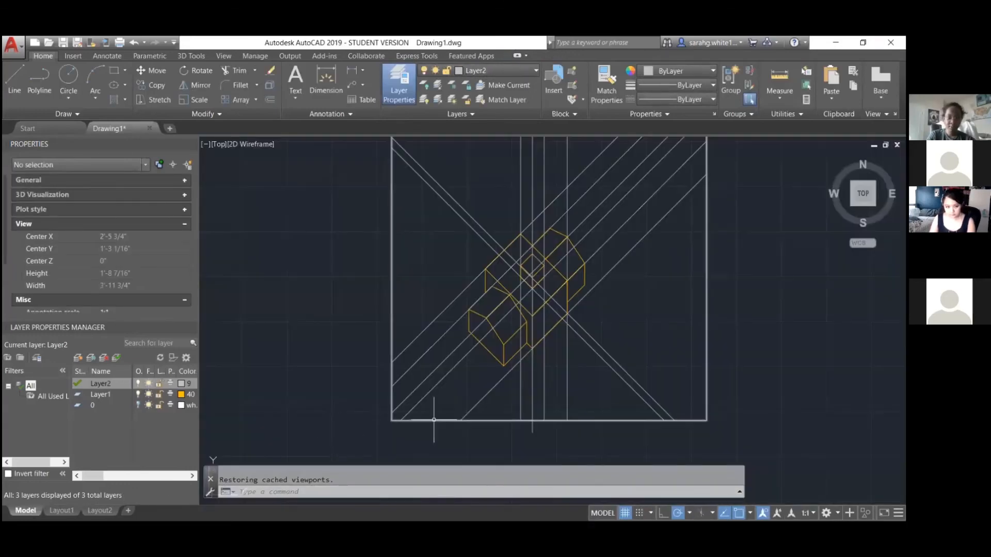
pyautogui.click(531, 410)
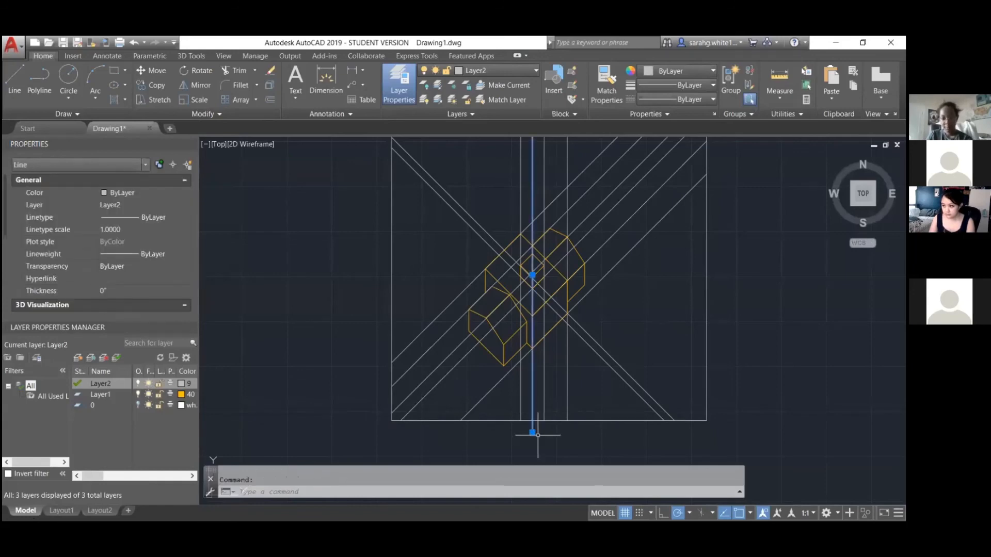
pyautogui.write('m')
pyautogui.press('Return')
pyautogui.click(532, 433)
pyautogui.click(532, 421)
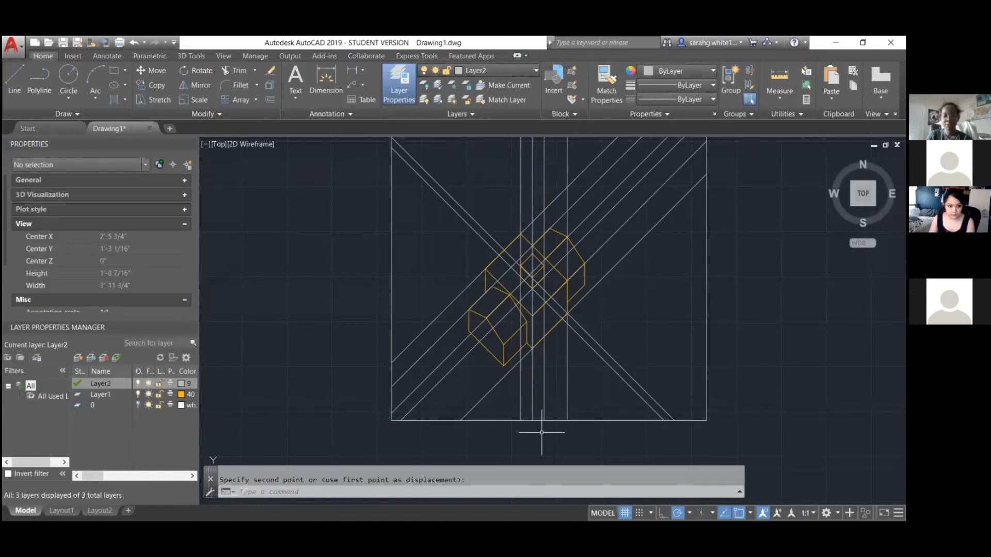
# - Try to move the vertical construction line just east of it from its lower endpoint, and undo the move
pyautogui.write('m')
pyautogui.press('Escape')
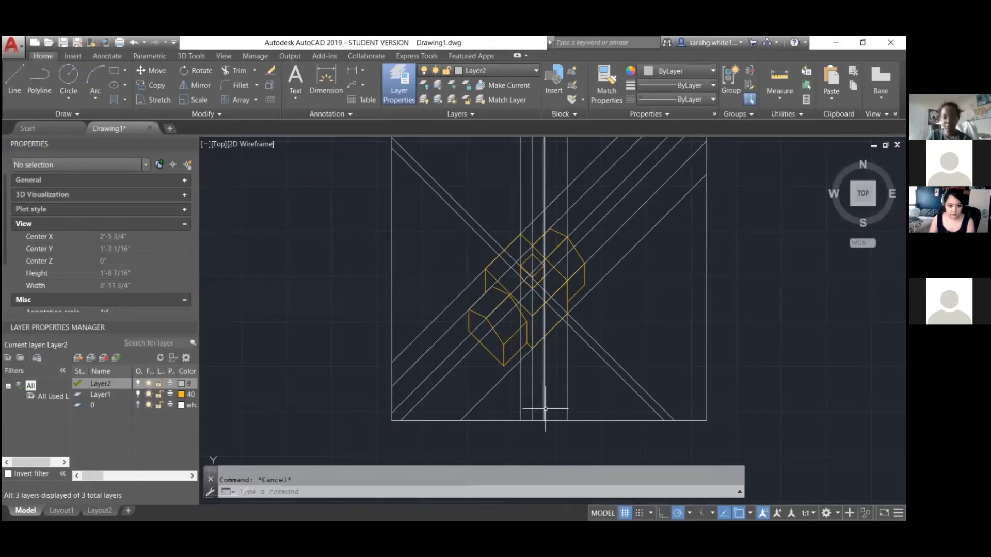
pyautogui.click(545, 409)
pyautogui.write('move')
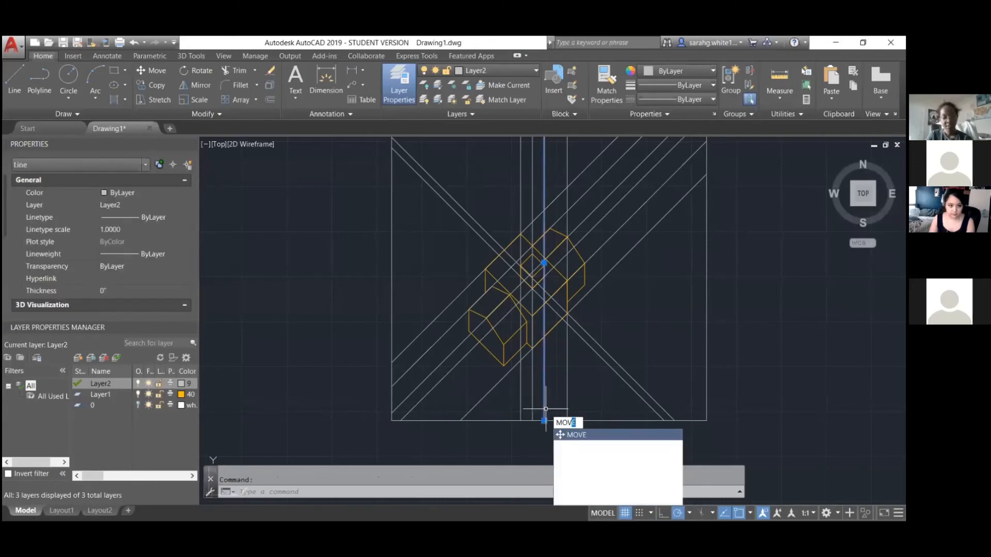
pyautogui.press('Return')
pyautogui.click(544, 420)
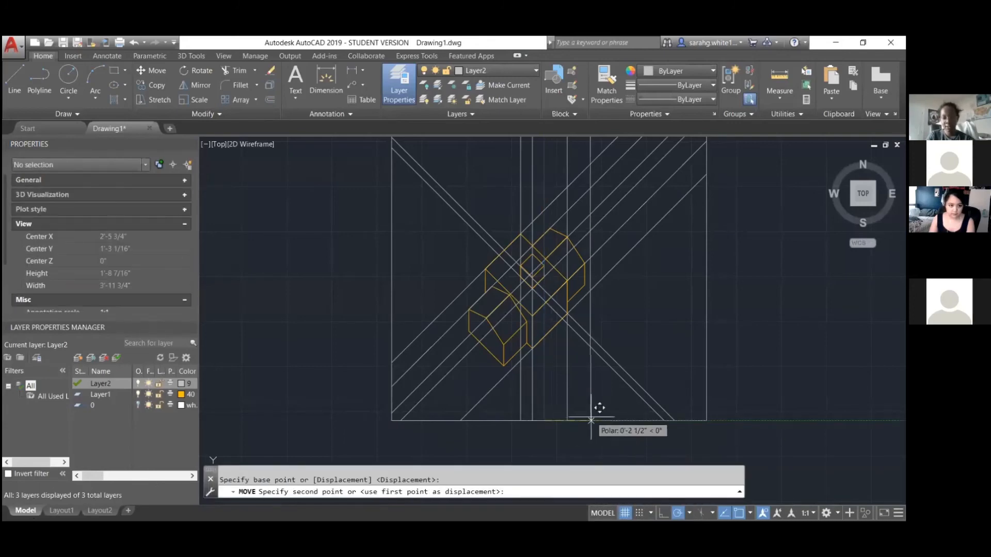
pyautogui.hotkey('ctrl', 'z')
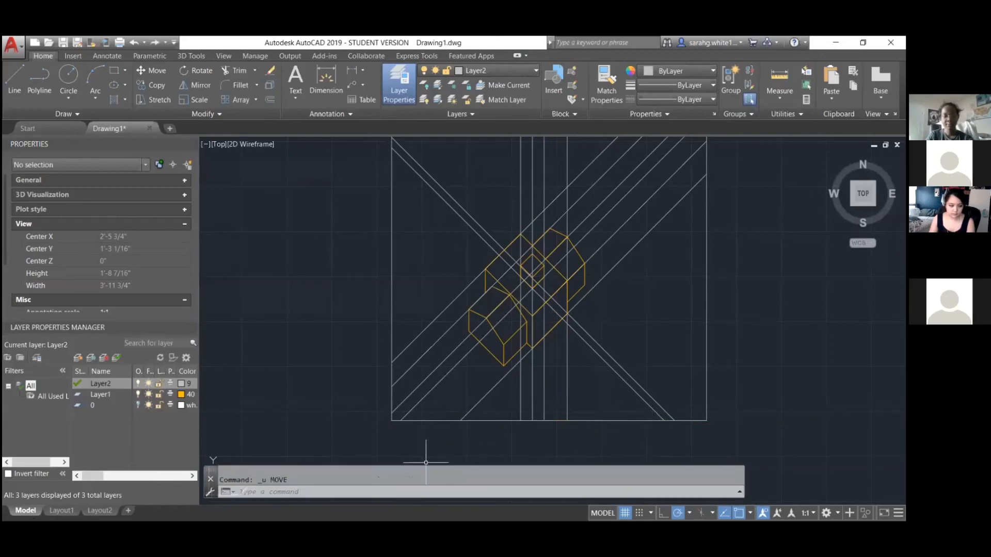
# - Delete the rectangle surrounding the construction lines and return to Layout1
pyautogui.click(591, 421)
pyautogui.press('Delete')
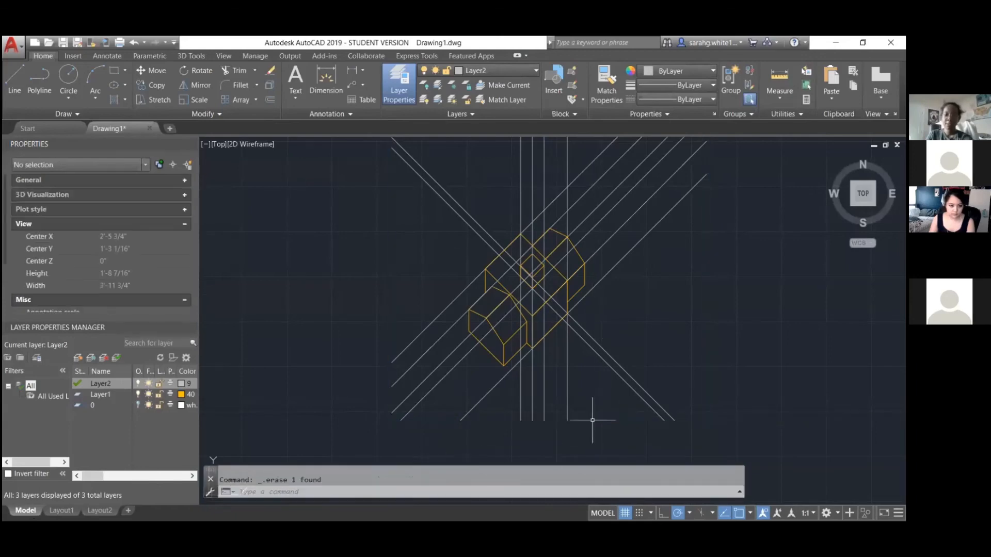
pyautogui.click(61, 511)
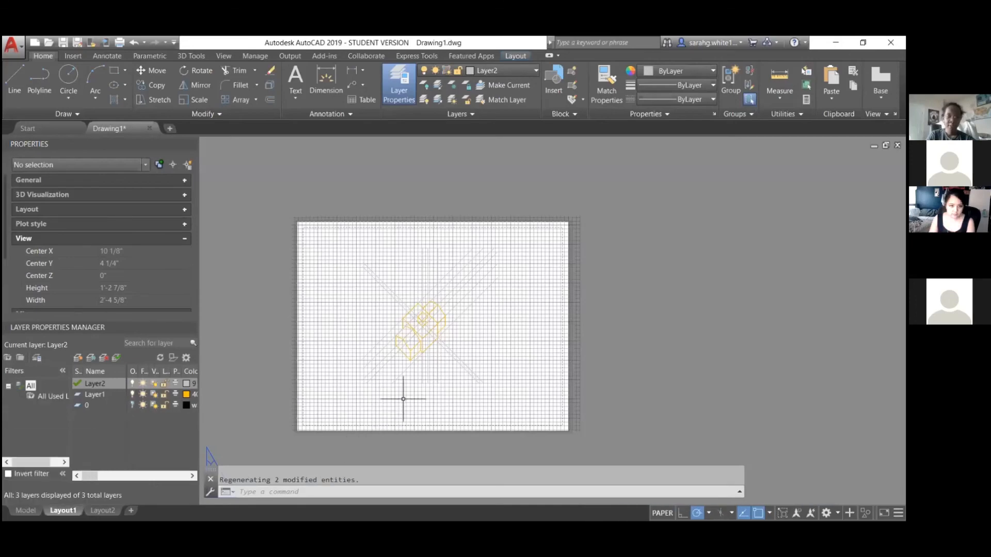
# - Set Layout1 to plot with AutoCAD PDF (General Documentation).pc3 and the acad.ctb plot style table, and apply the settings to the layout
pyautogui.write('plot')
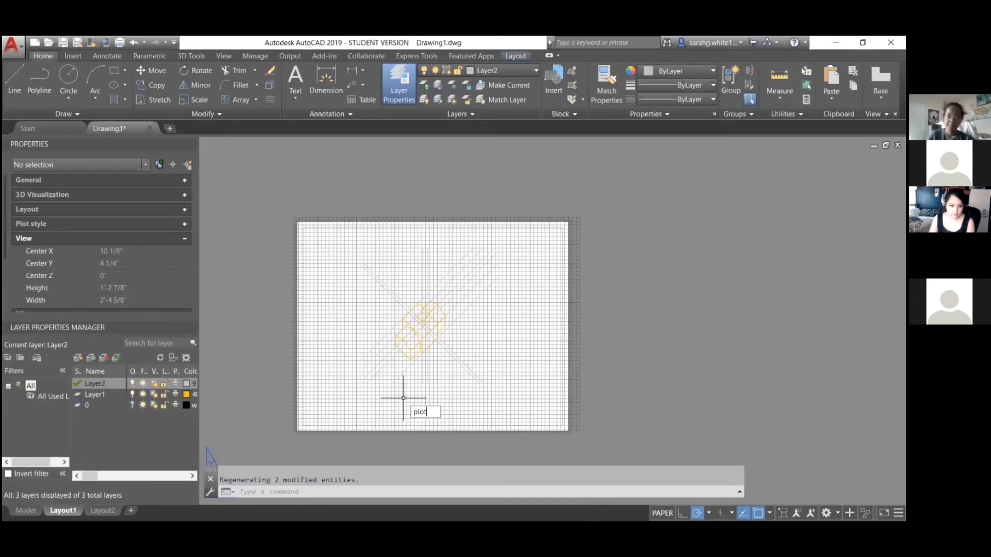
pyautogui.press('Return')
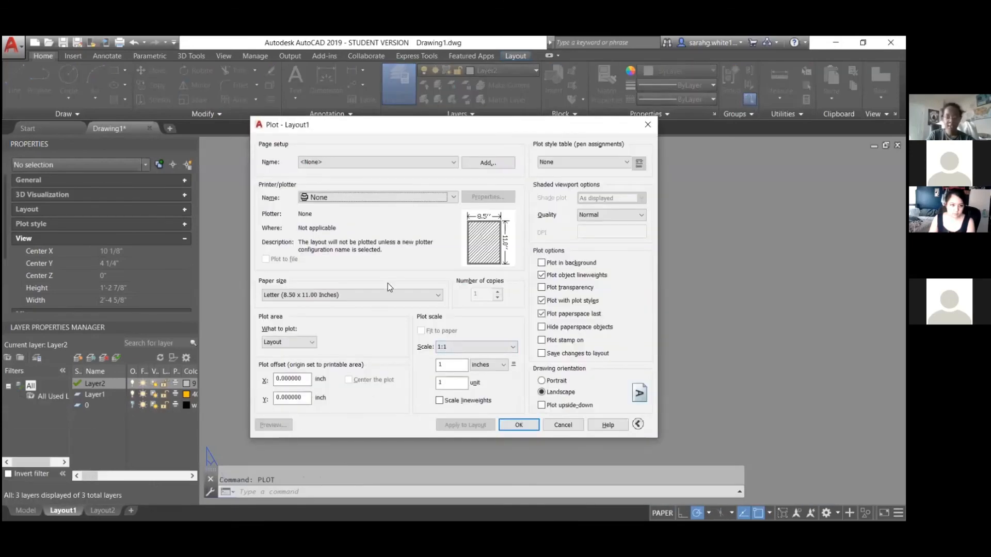
pyautogui.click(373, 196)
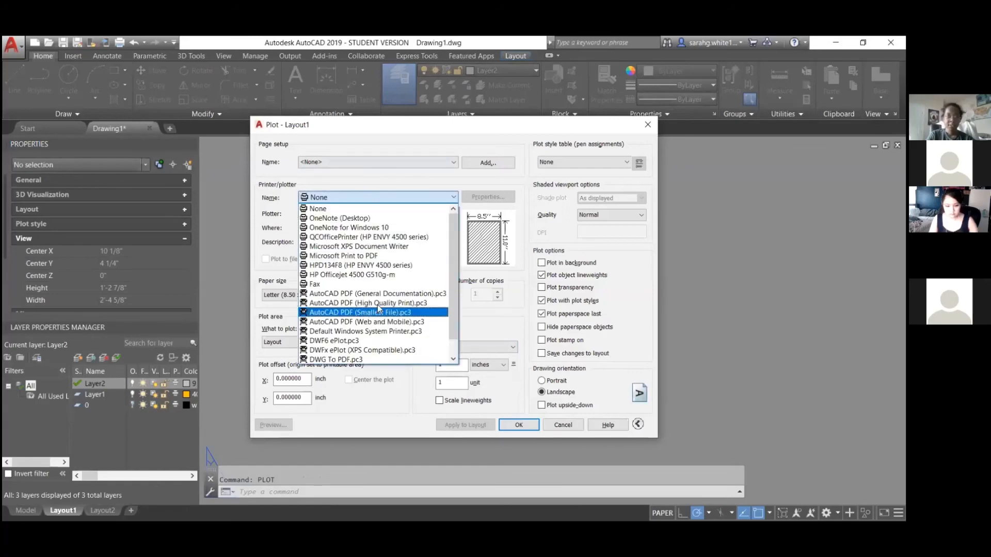
pyautogui.click(380, 296)
pyautogui.click(584, 162)
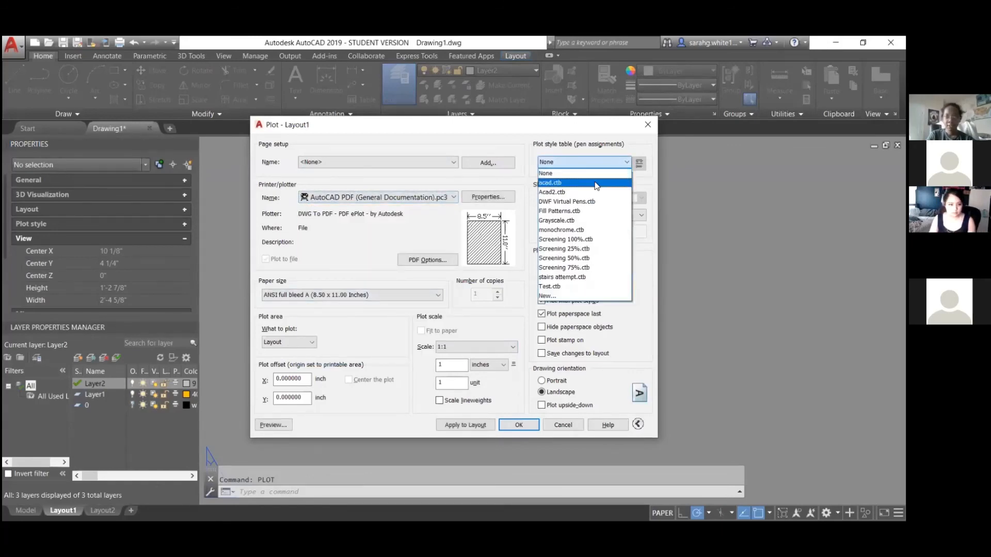
pyautogui.click(557, 178)
pyautogui.click(462, 425)
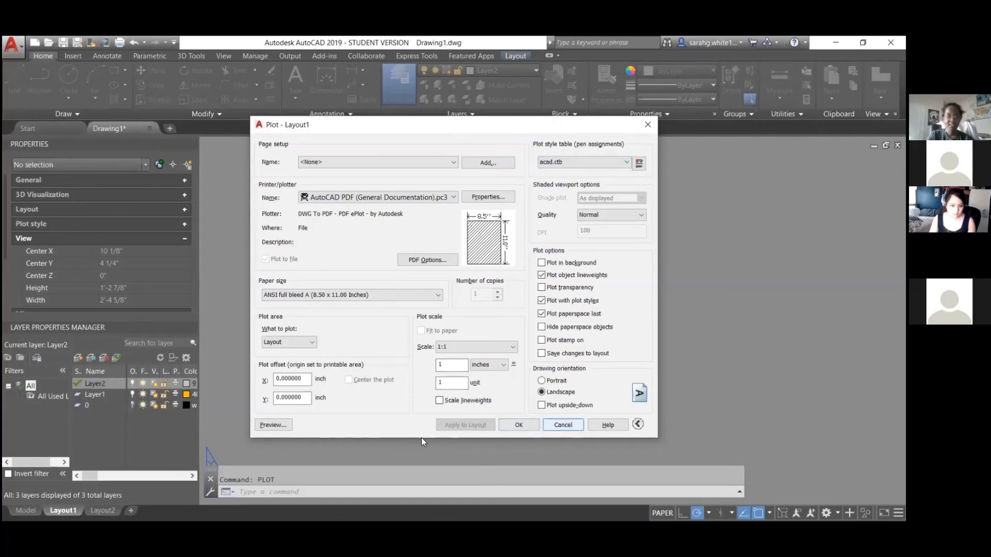
# - Preview the Layout1 plot and close the plot settings without plotting
pyautogui.click(273, 425)
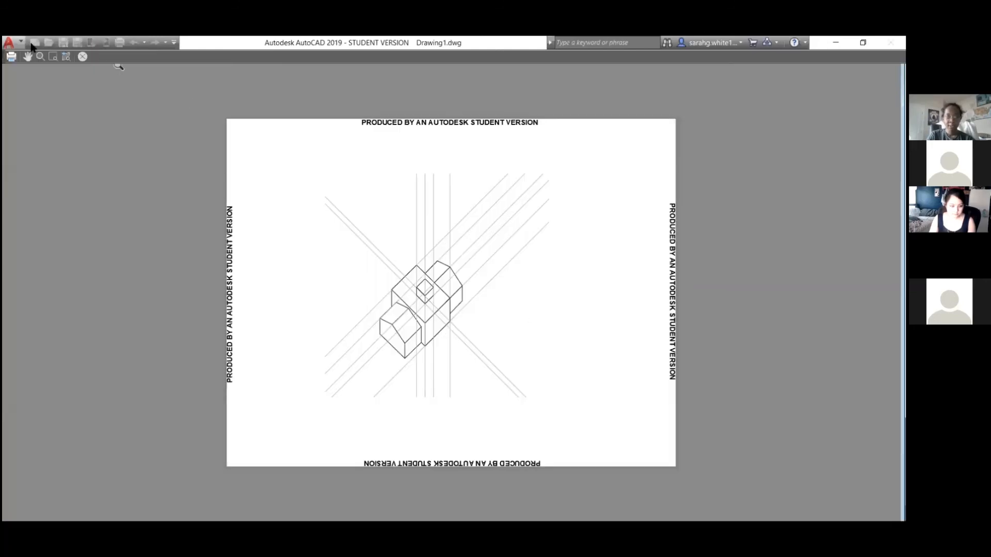
pyautogui.click(82, 57)
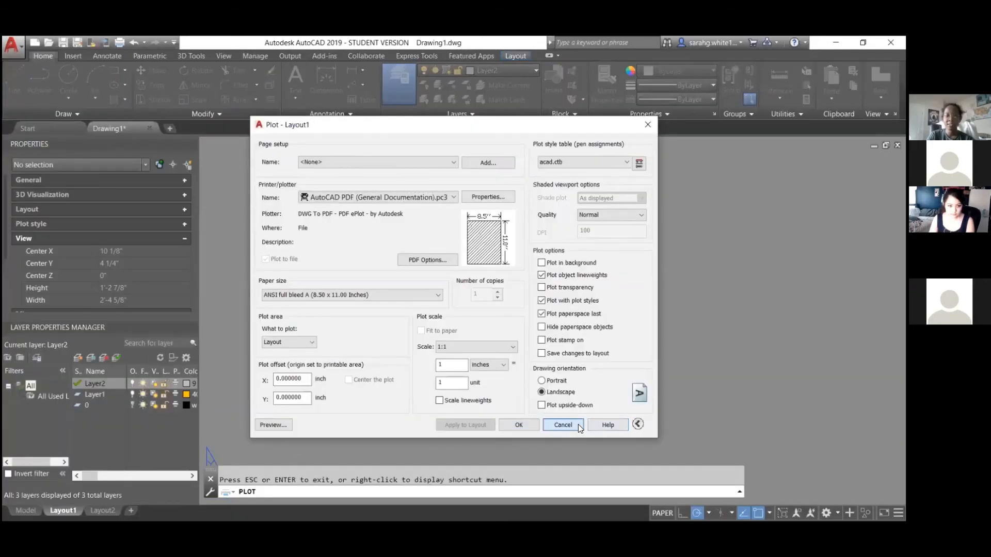
pyautogui.click(578, 424)
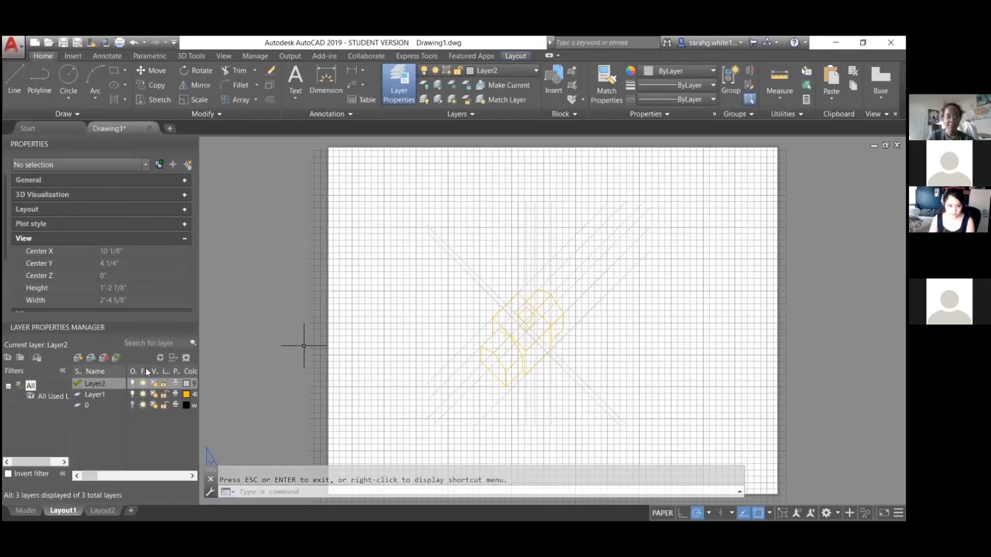
# - Turn on layer 0 and select the viewport to view its scale properties
pyautogui.click(132, 404)
pyautogui.click(316, 358)
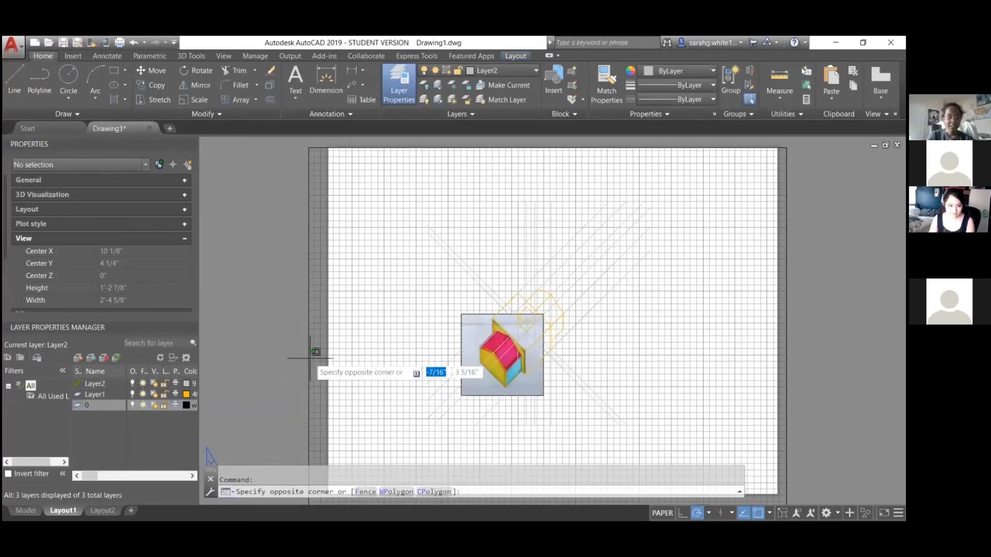
pyautogui.click(222, 341)
pyautogui.scroll(-5, 61, 272)
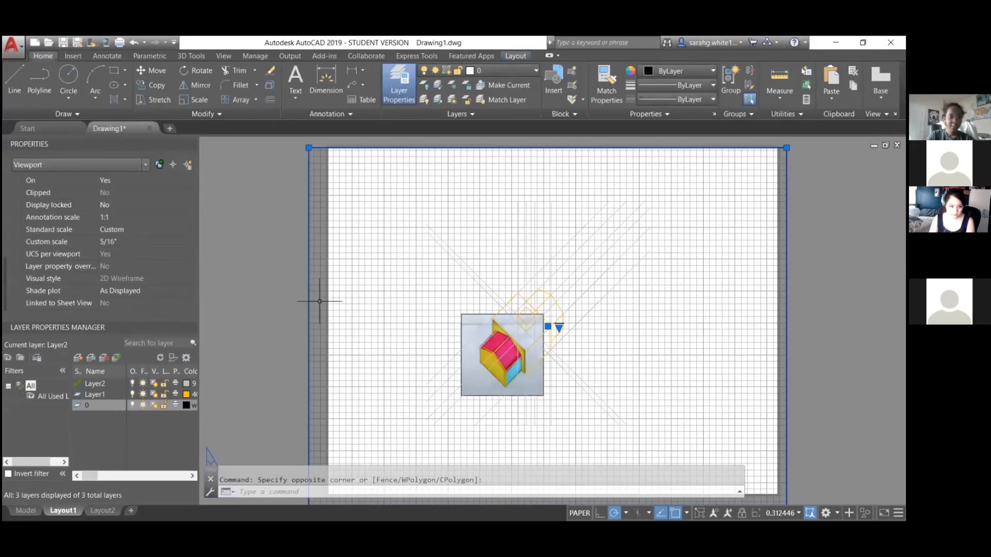
# - Activate the viewport, enlarge the drawing within it by zooming, and return to paper space
pyautogui.doubleClick(414, 322)
pyautogui.scroll(4, 568, 376)
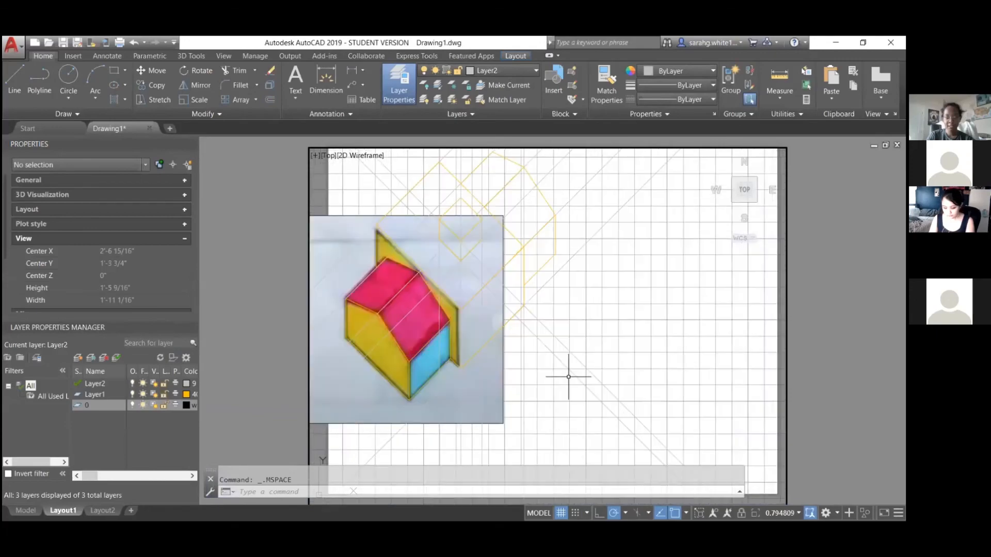
pyautogui.scroll(-5, 569, 376)
pyautogui.scroll(2, 567, 374)
pyautogui.scroll(-2, 568, 371)
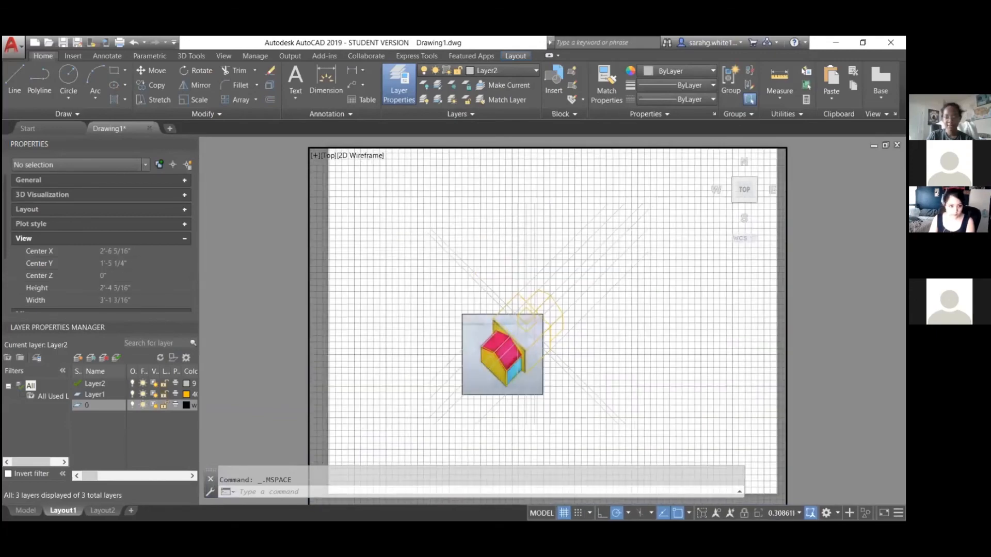
pyautogui.scroll(2, 564, 372)
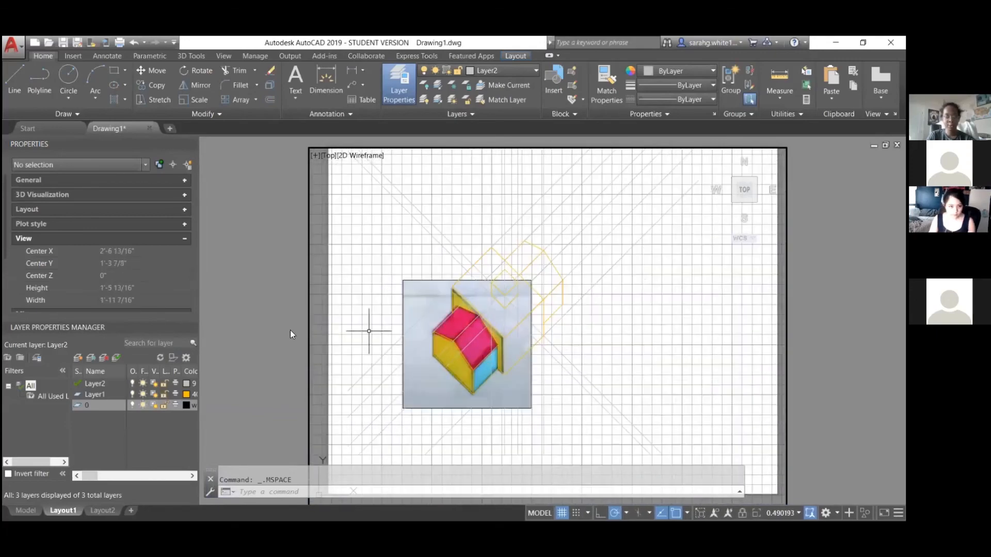
pyautogui.press('Escape')
pyautogui.doubleClick(261, 346)
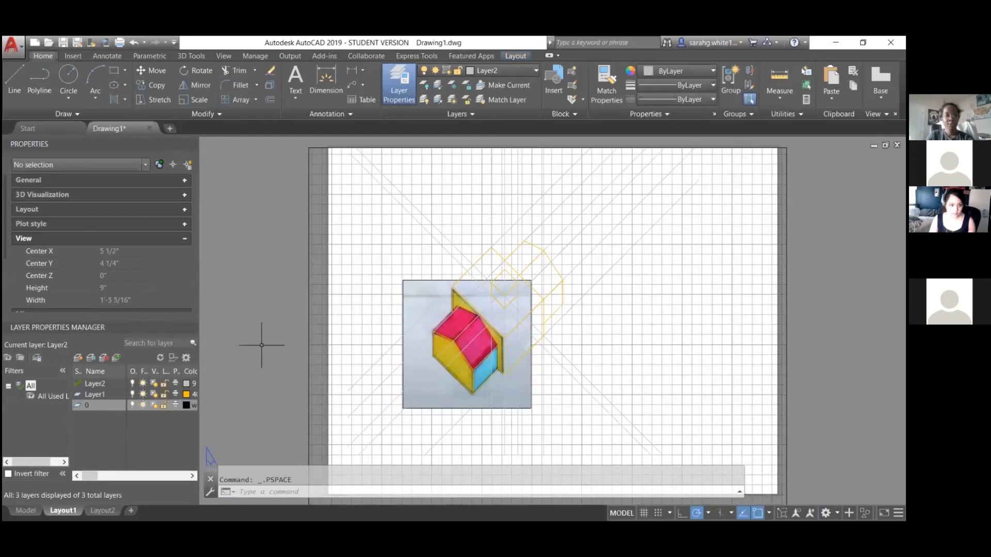
# - Set the viewport's standard scale to 1:1 and turn layer 0 off
pyautogui.click(309, 328)
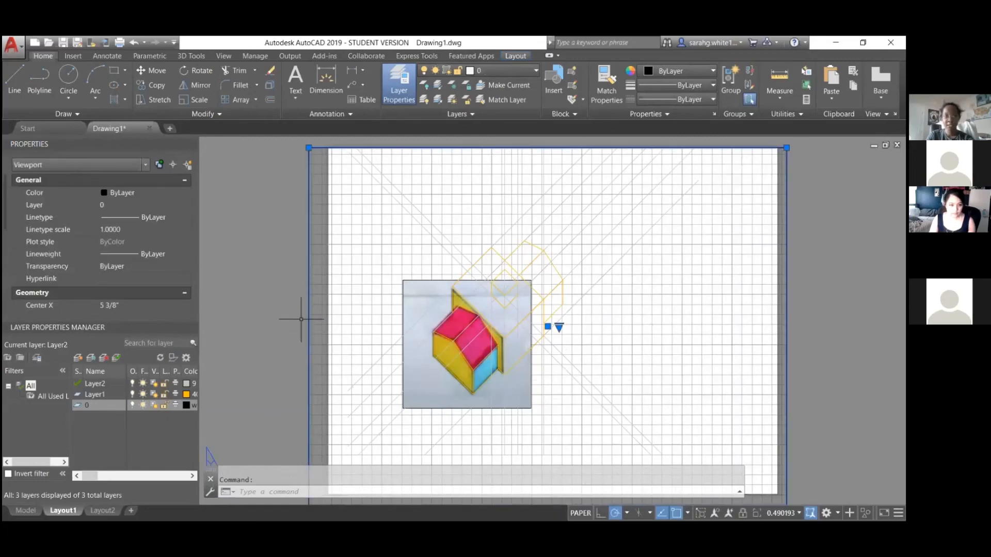
pyautogui.scroll(-3, 130, 260)
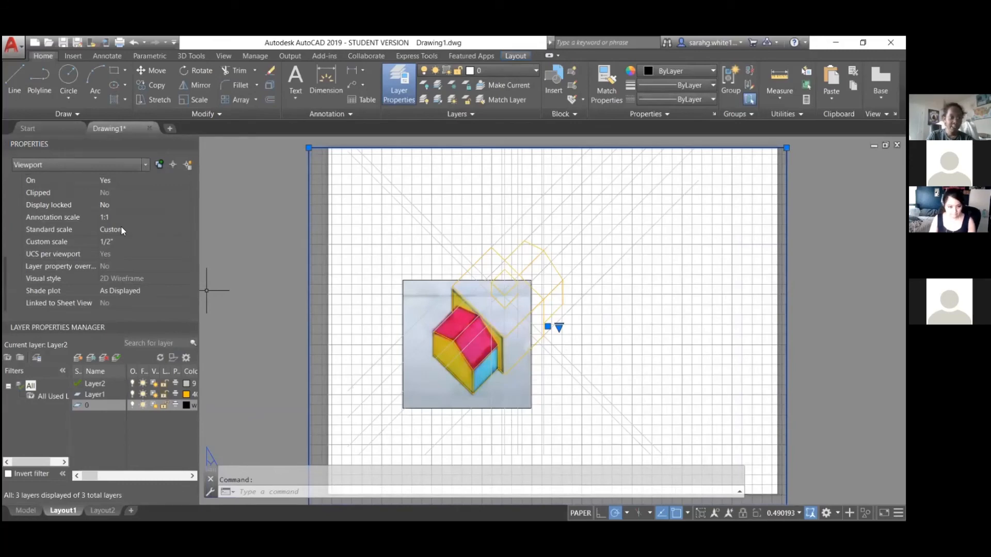
pyautogui.click(129, 229)
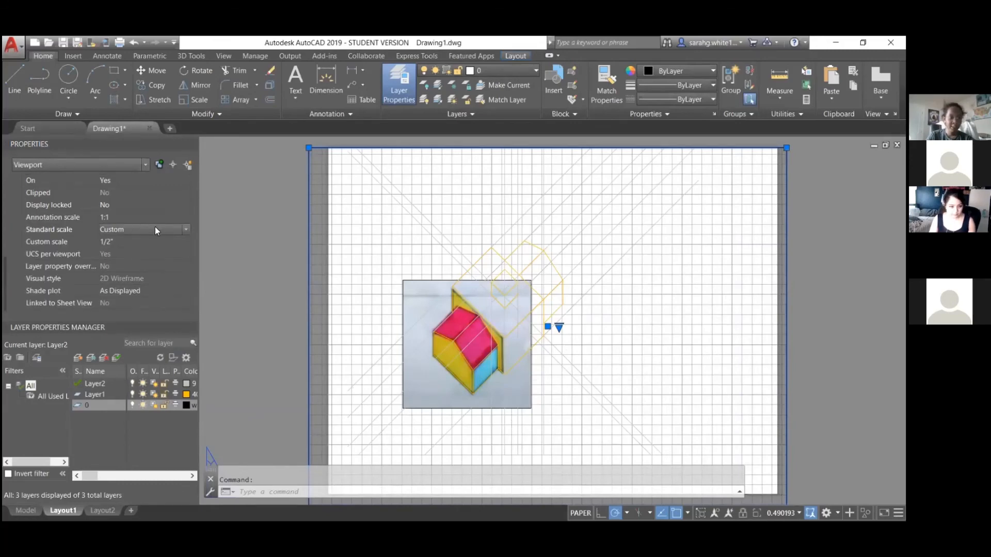
pyautogui.click(184, 228)
pyautogui.click(154, 249)
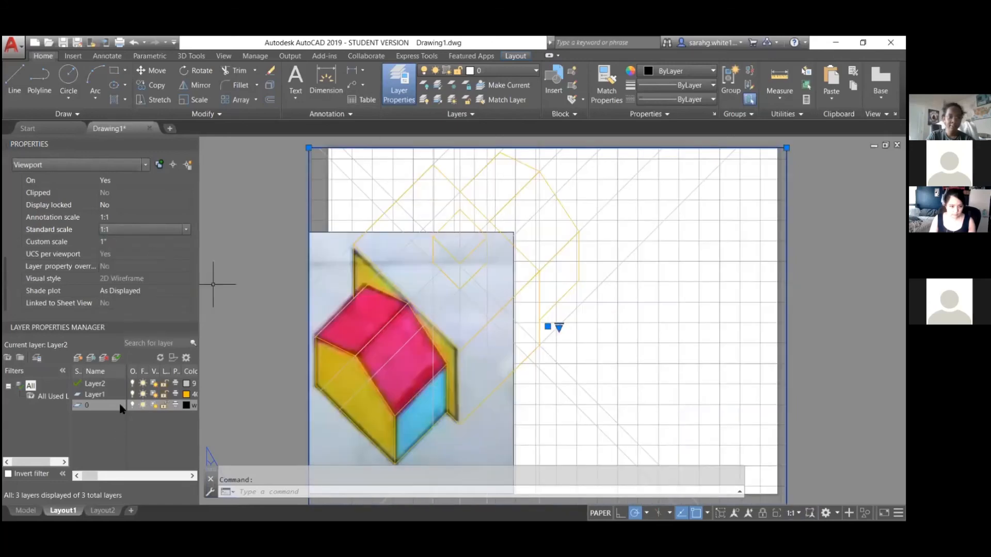
pyautogui.click(133, 405)
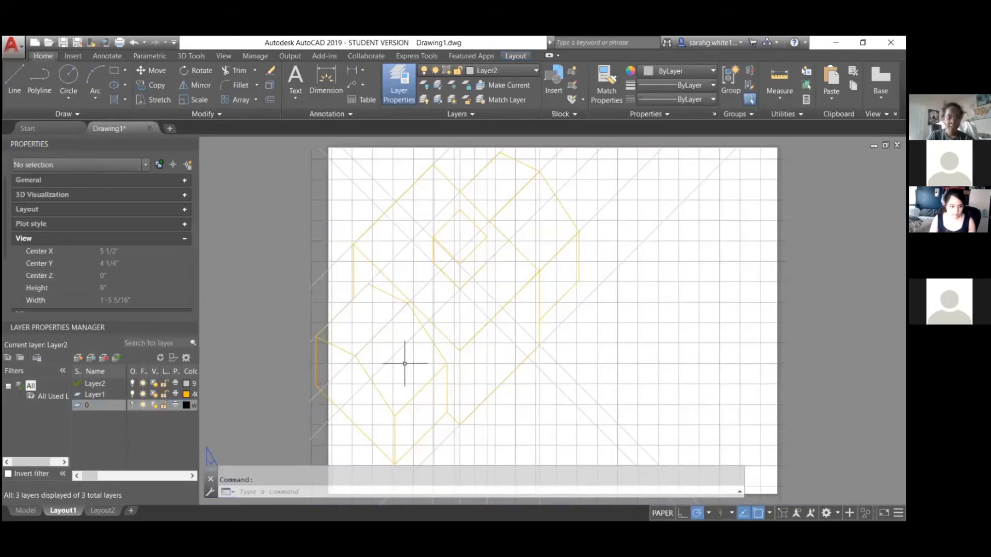
pyautogui.click(551, 370)
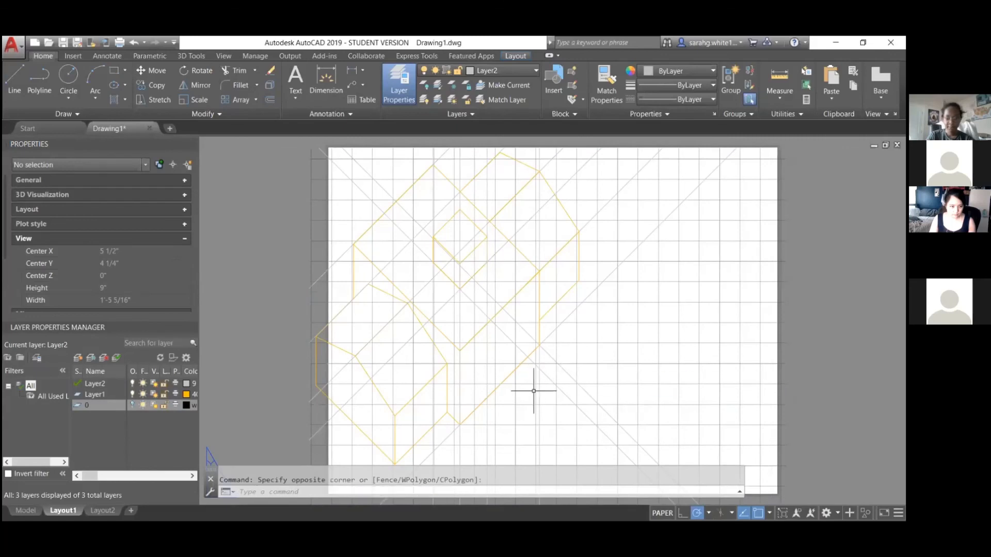
# - Turn layer 0 back on to show the viewport border and the reference image on the layout
pyautogui.click(133, 406)
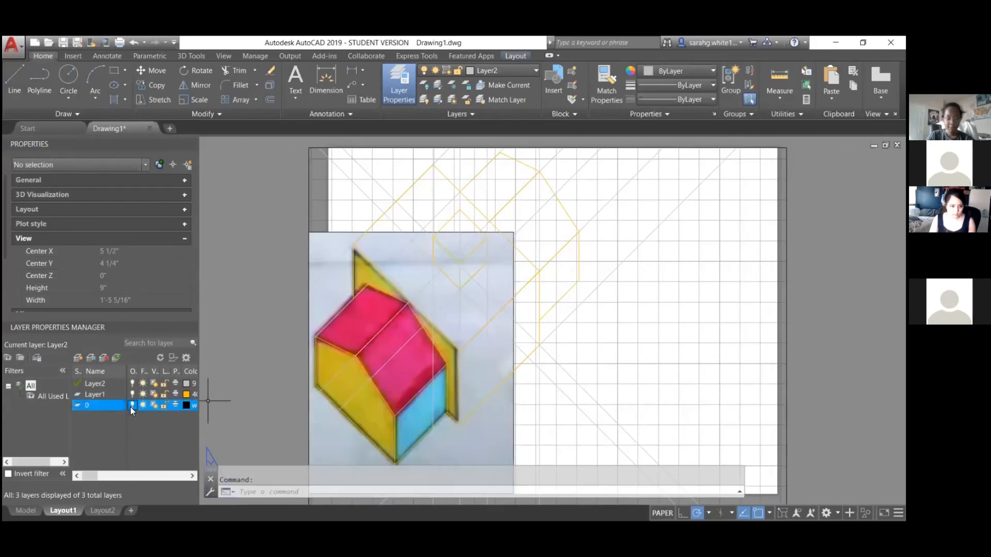
pyautogui.click(551, 423)
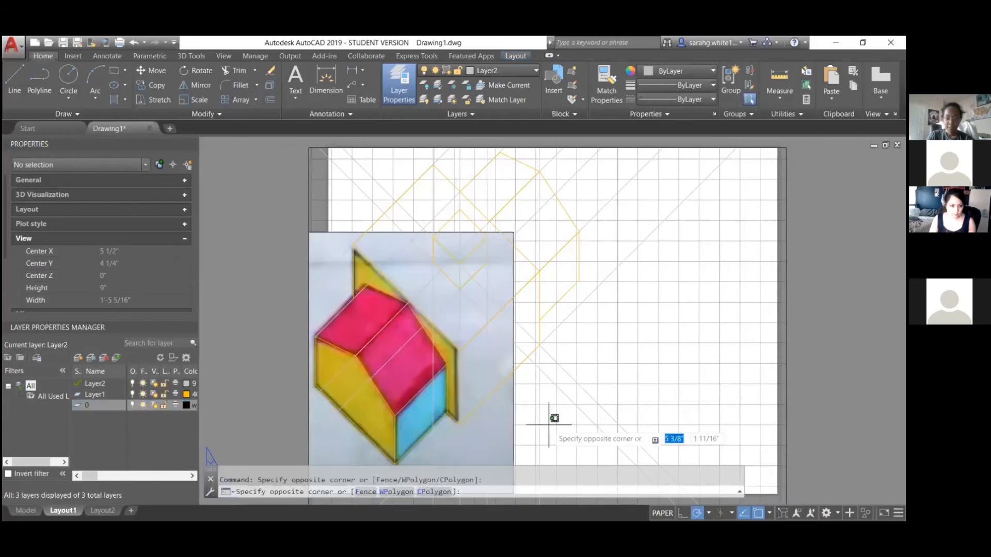
pyautogui.press('Escape')
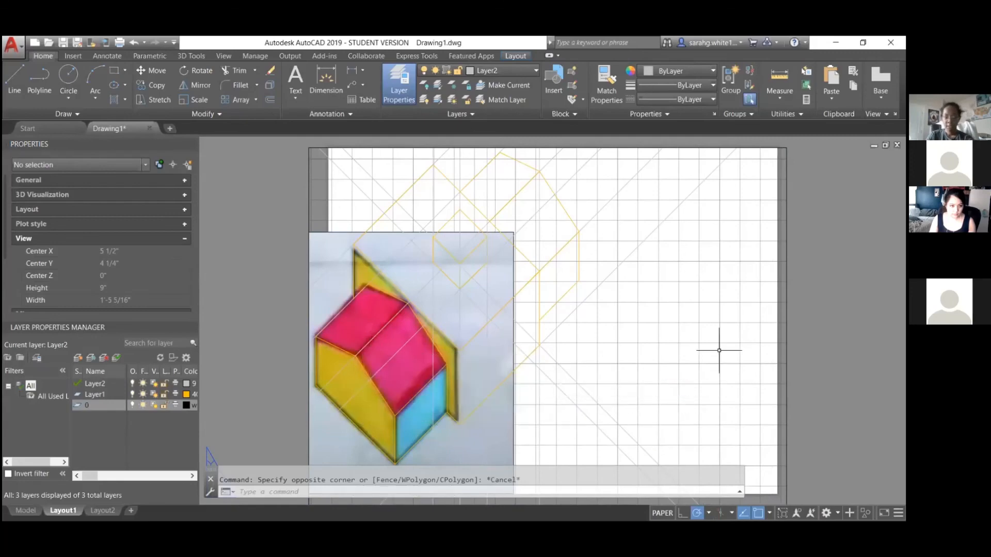
pyautogui.click(824, 326)
pyautogui.click(799, 329)
pyautogui.click(752, 328)
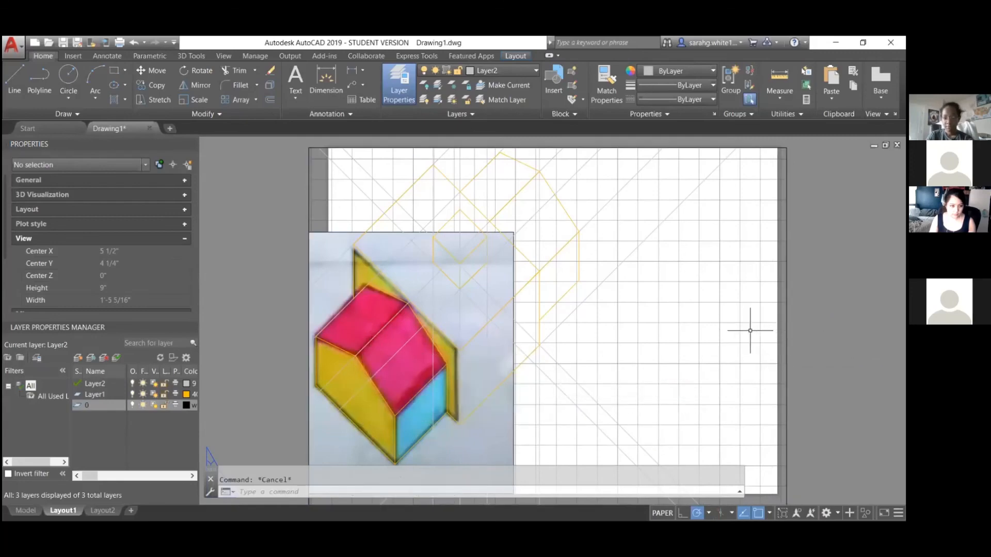
# - Pan the drawing to the middle of the sheet inside the activated viewport, and return to paper space with layer 0 turned off
pyautogui.doubleClick(752, 327)
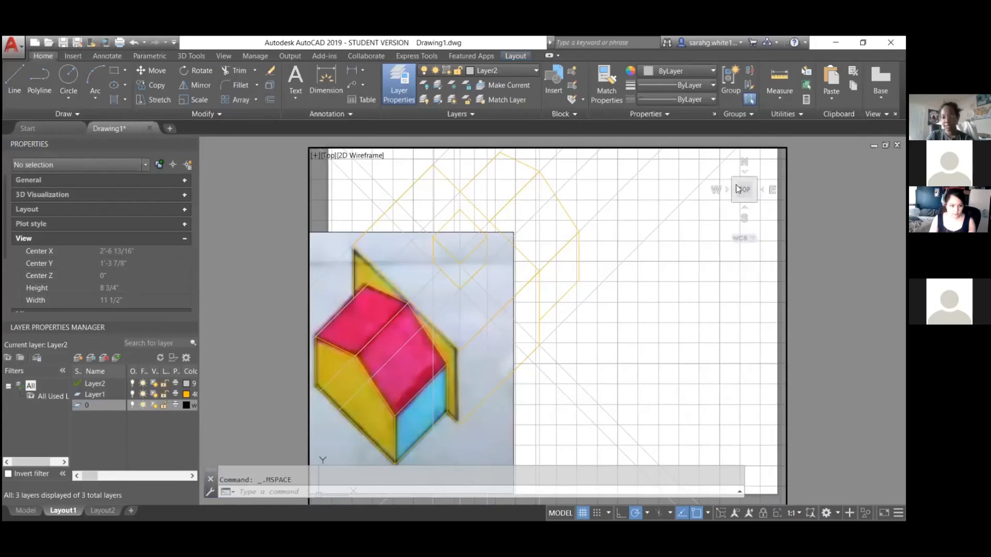
pyautogui.rightClick(605, 348)
pyautogui.click(600, 362)
pyautogui.moveTo(600, 362)
pyautogui.mouseDown(button='middle')
pyautogui.moveTo(707, 339)
pyautogui.moveTo(690, 386)
pyautogui.moveTo(686, 361)
pyautogui.mouseUp(button='middle')
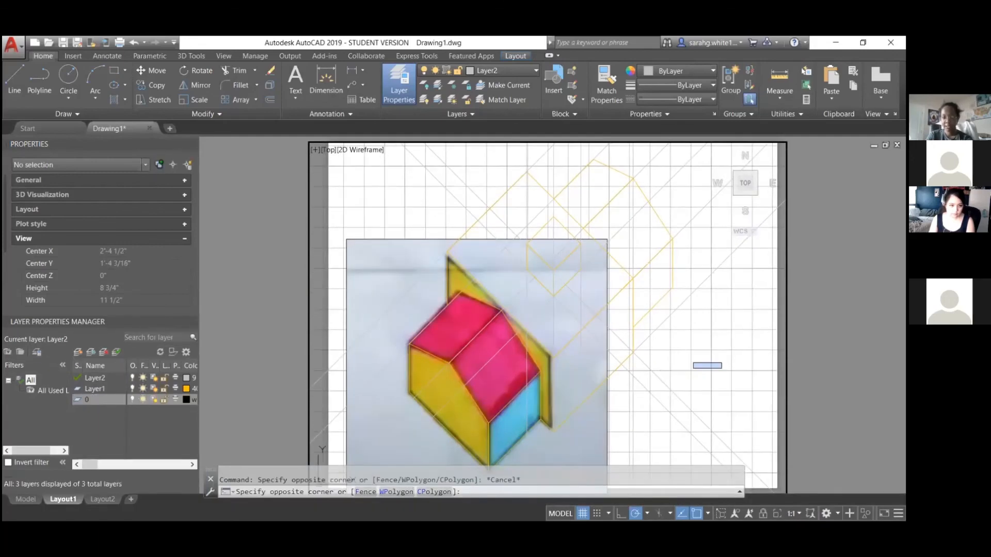
pyautogui.doubleClick(212, 381)
pyautogui.click(132, 405)
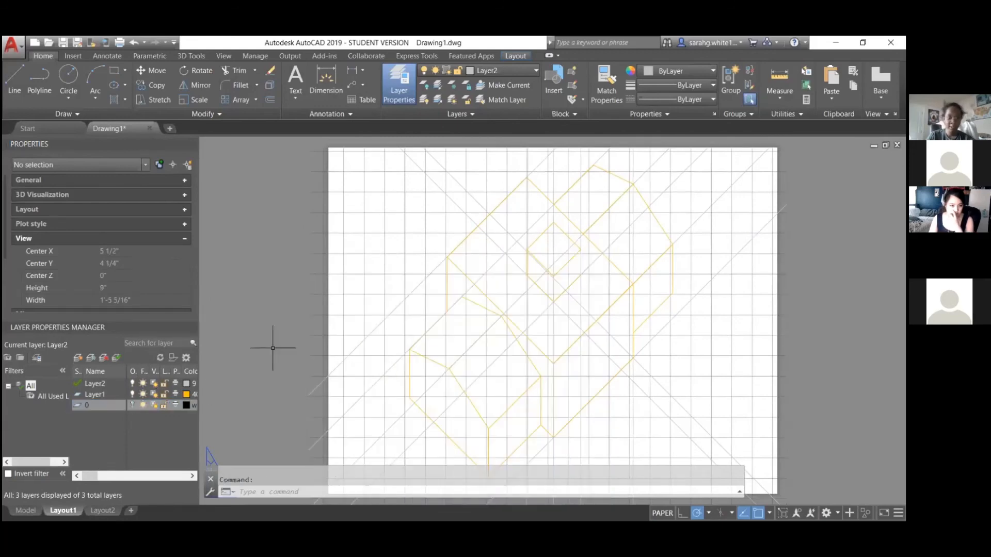
# - Preview the Layout1 plot, examine the lineweights where construction lines overlap the block edges, and close it without plotting
pyautogui.write('PLOT')
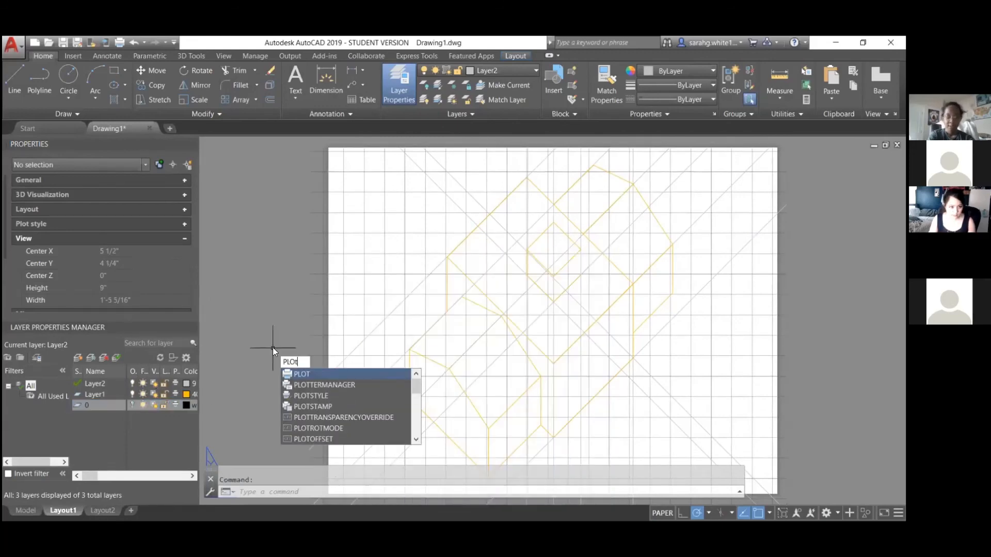
pyautogui.press('Return')
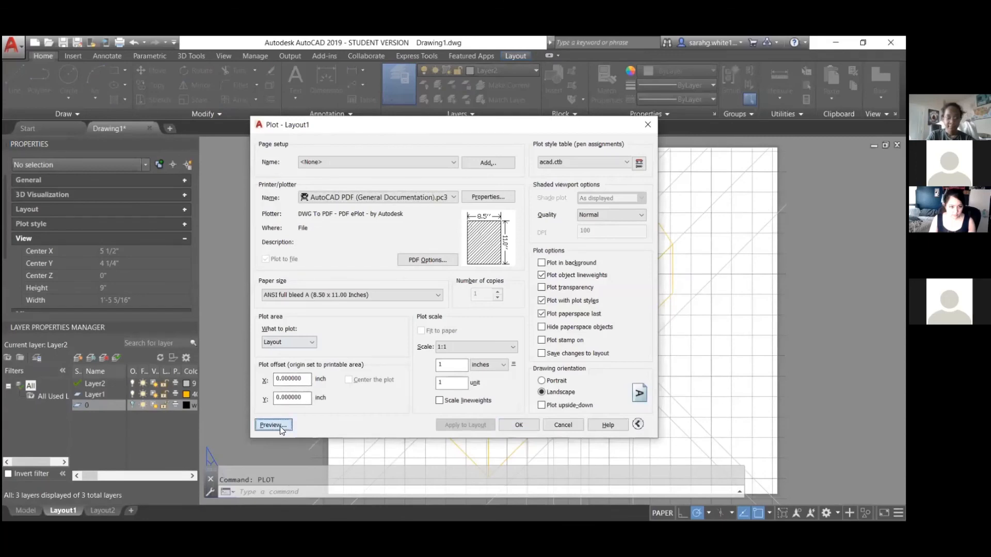
pyautogui.click(273, 425)
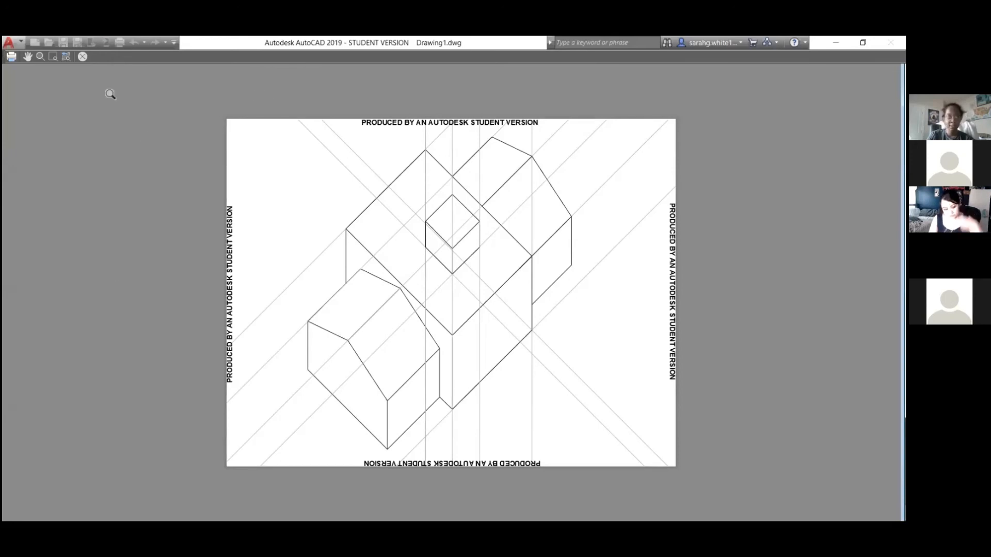
pyautogui.scroll(6, 450, 365)
pyautogui.scroll(4, 455, 364)
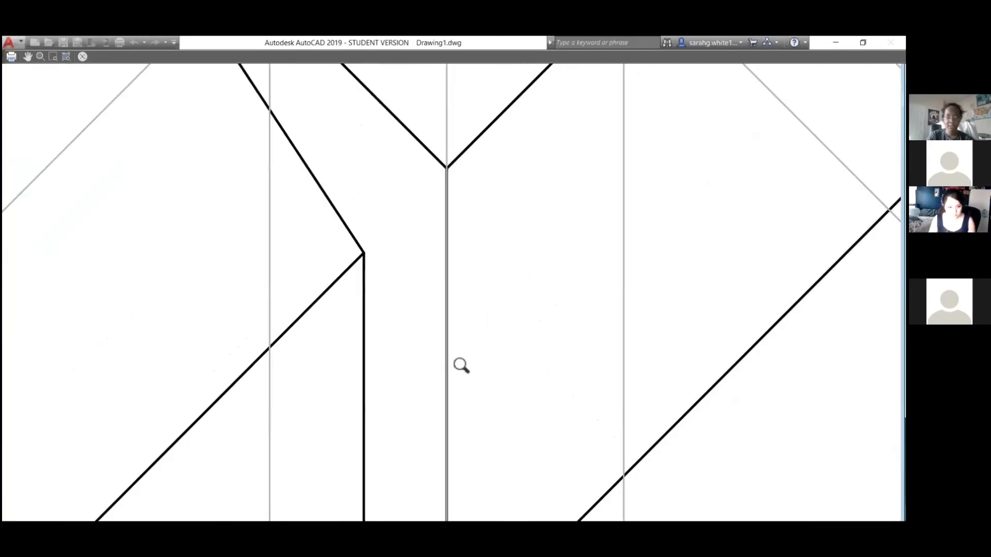
pyautogui.scroll(-4, 459, 281)
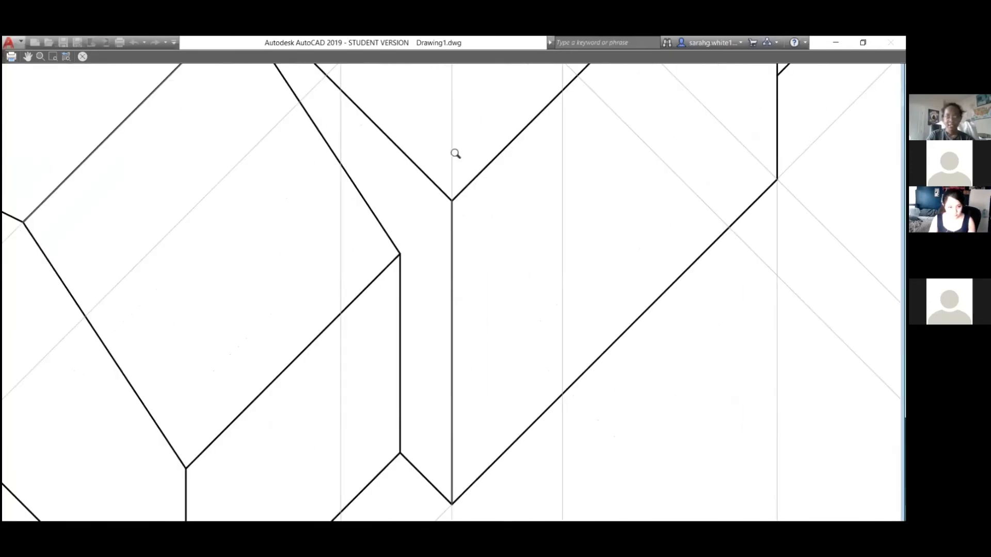
pyautogui.scroll(-4, 451, 168)
pyautogui.scroll(-2, 450, 174)
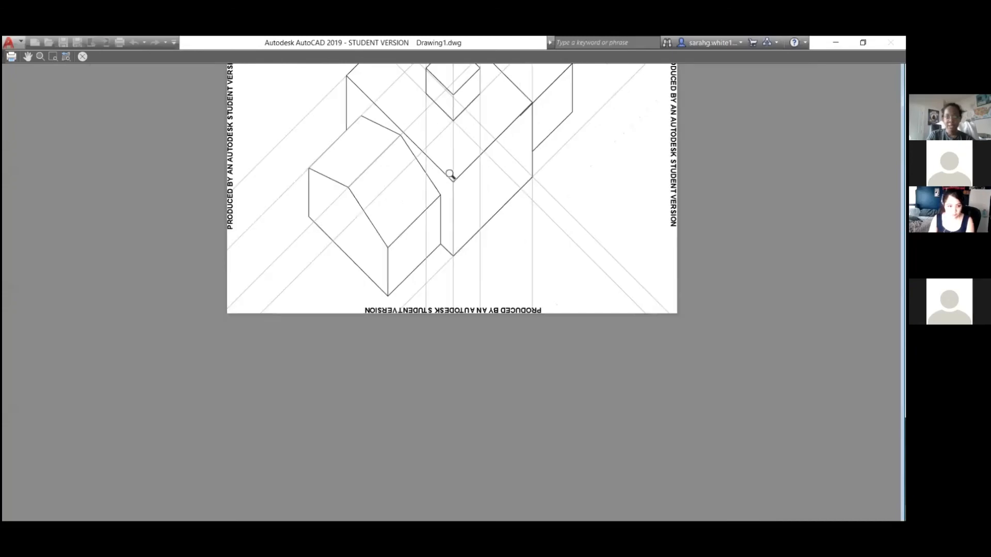
pyautogui.scroll(8, 450, 222)
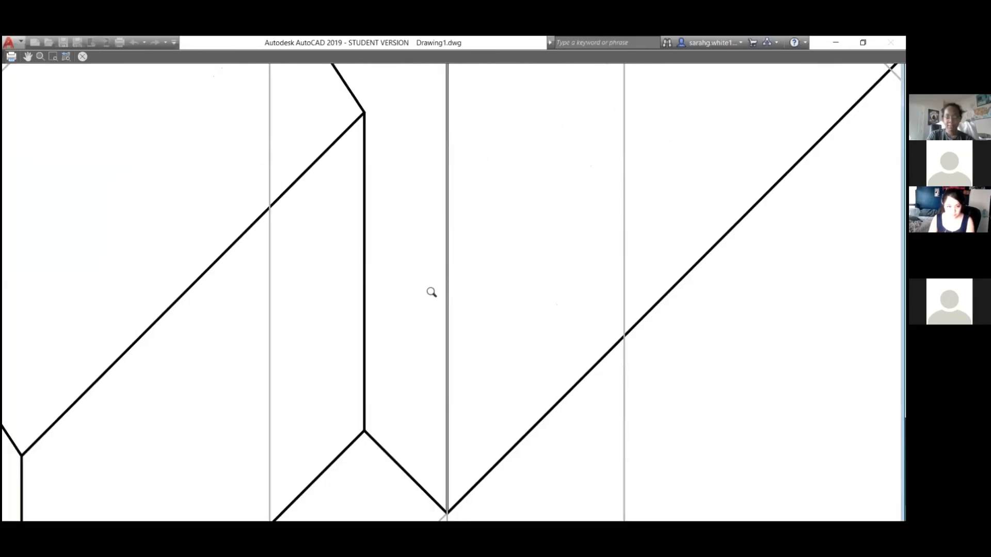
pyautogui.scroll(-8, 431, 292)
pyautogui.scroll(2, 406, 97)
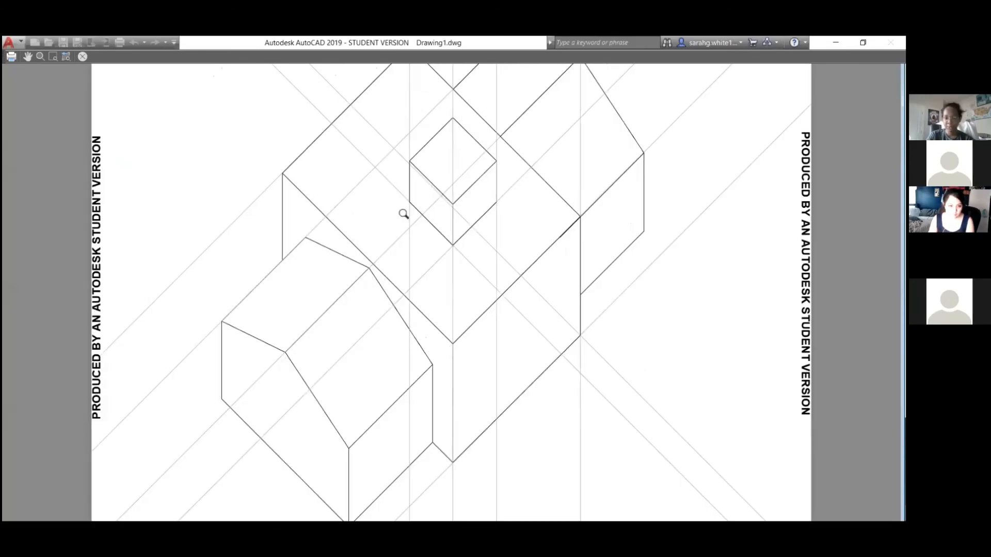
pyautogui.click(83, 57)
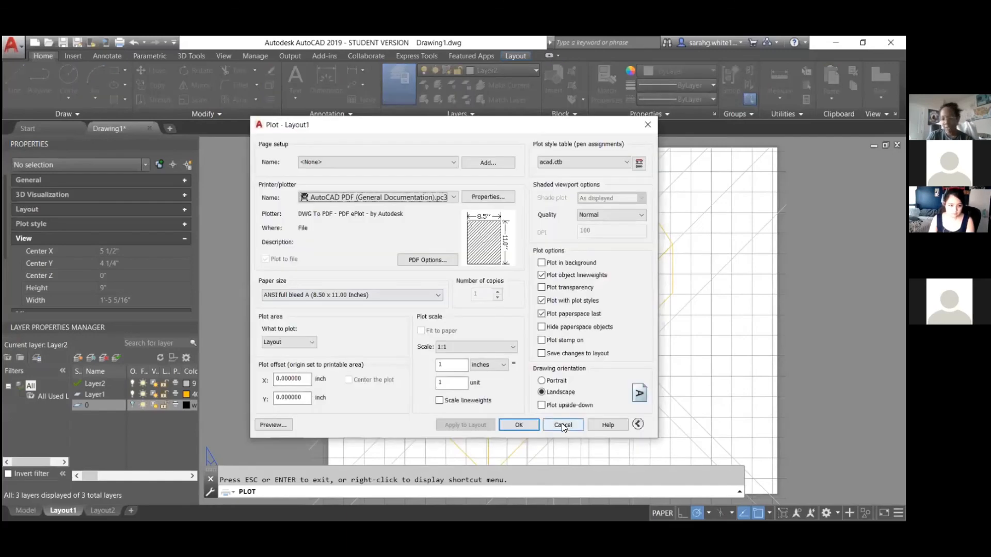
pyautogui.click(563, 424)
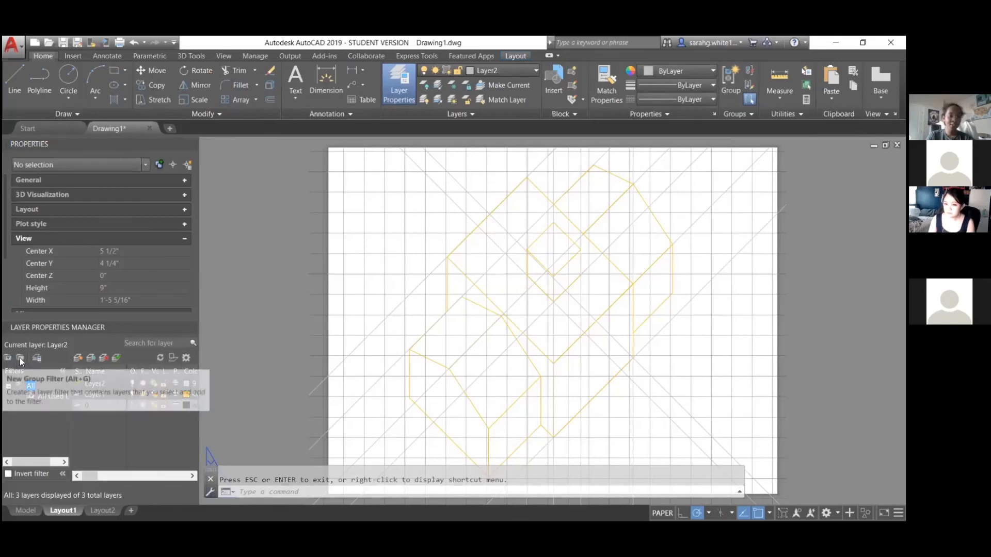
# - Create a new layer group filter with a new layer in it, and list all used layers
pyautogui.click(21, 362)
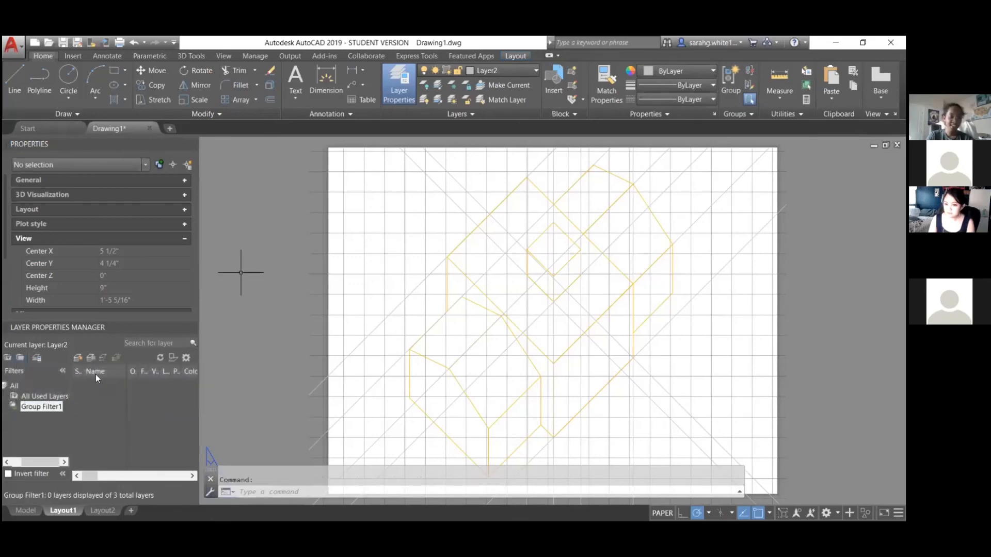
pyautogui.click(78, 357)
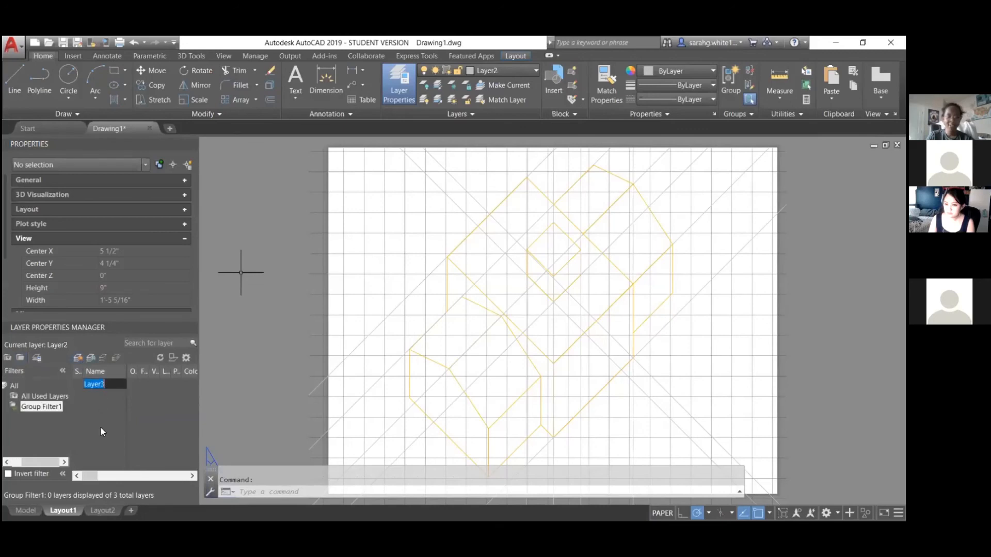
pyautogui.click(39, 398)
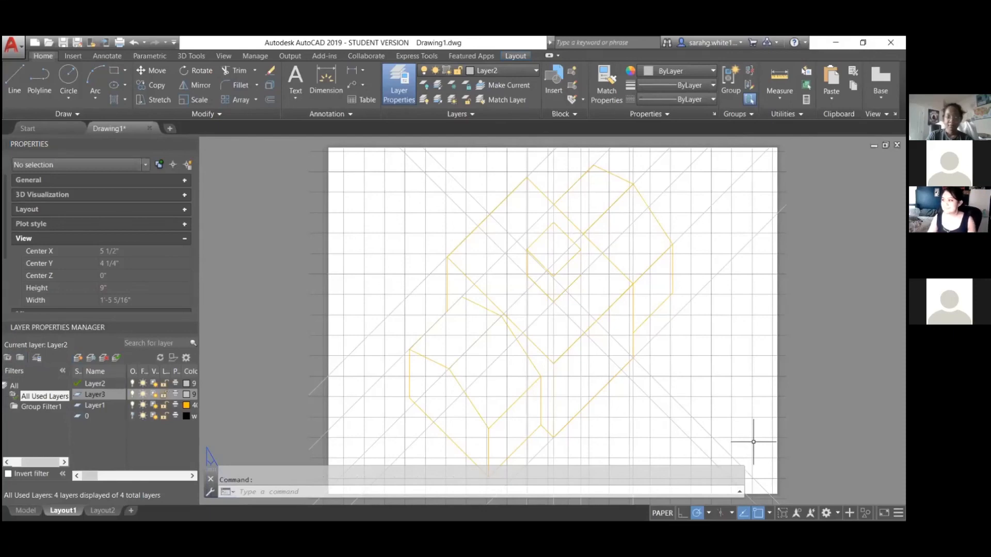
# - Switch to model space, close in on the middle block's front vertical edge
pyautogui.click(25, 511)
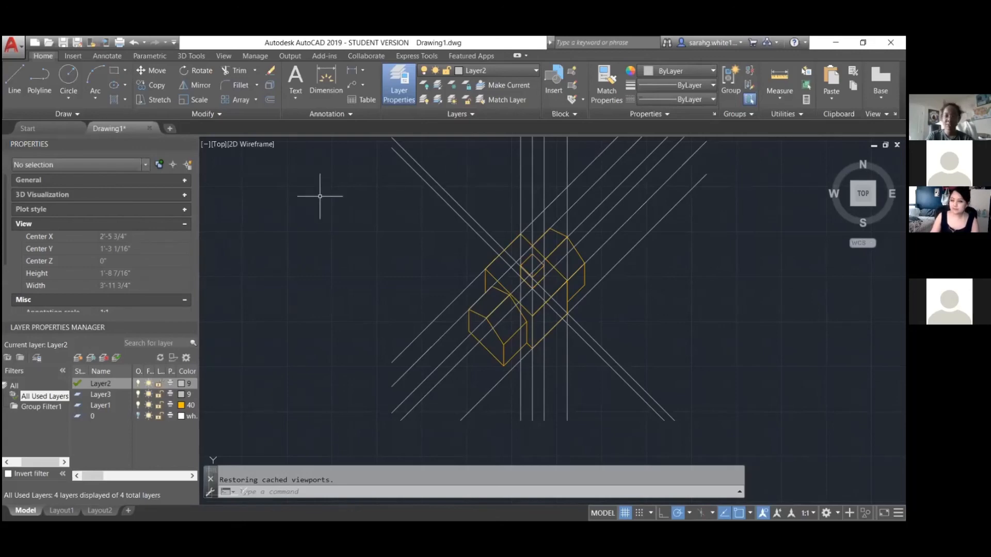
pyautogui.scroll(3, 611, 323)
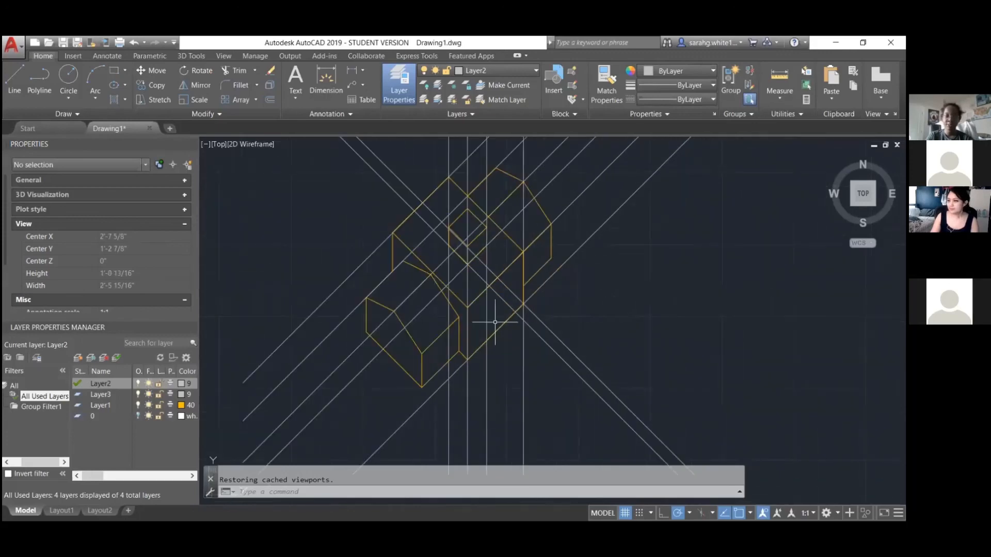
pyautogui.scroll(5, 495, 322)
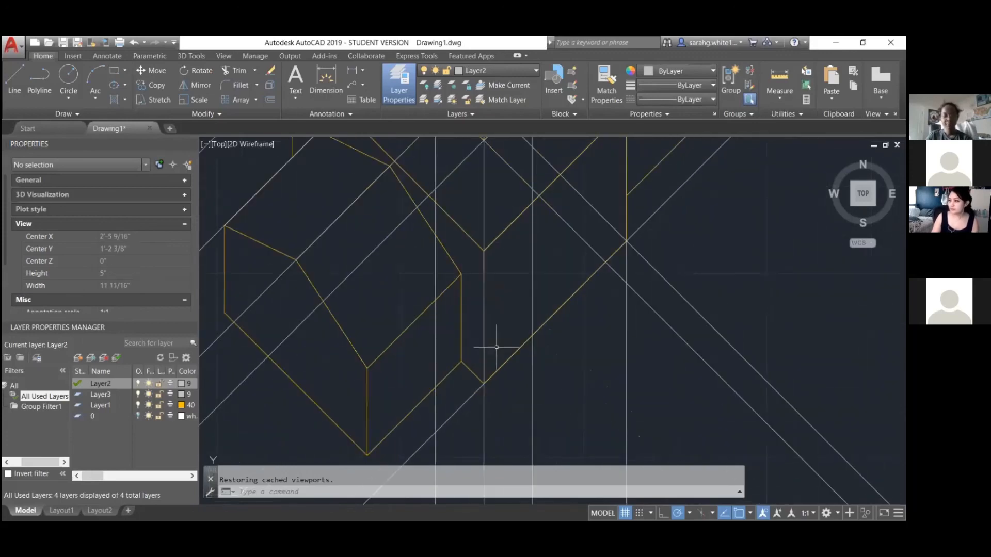
# - Try to move the middle block's front vertical edge above the overlapping construction line with Draworder
pyautogui.write('DRAWORDER')
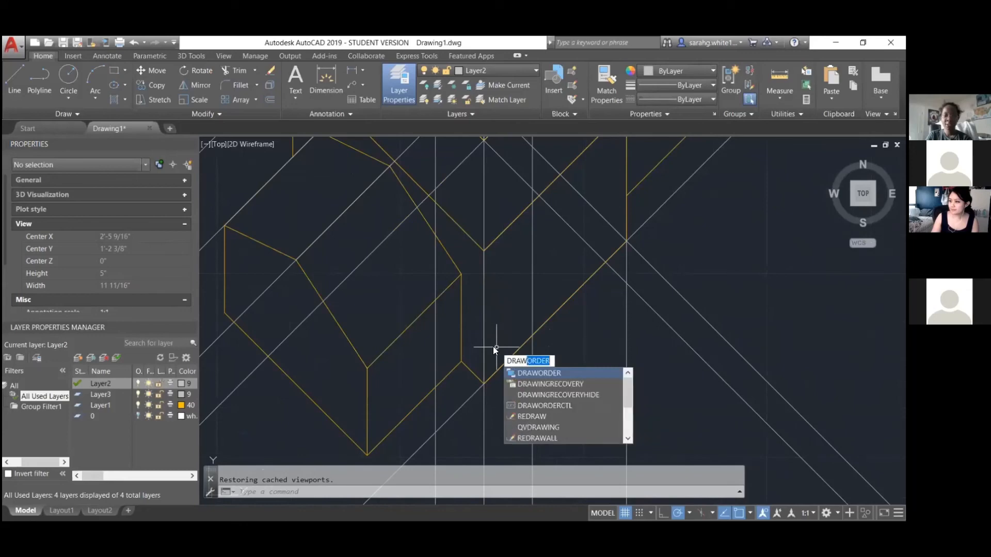
pyautogui.click(528, 373)
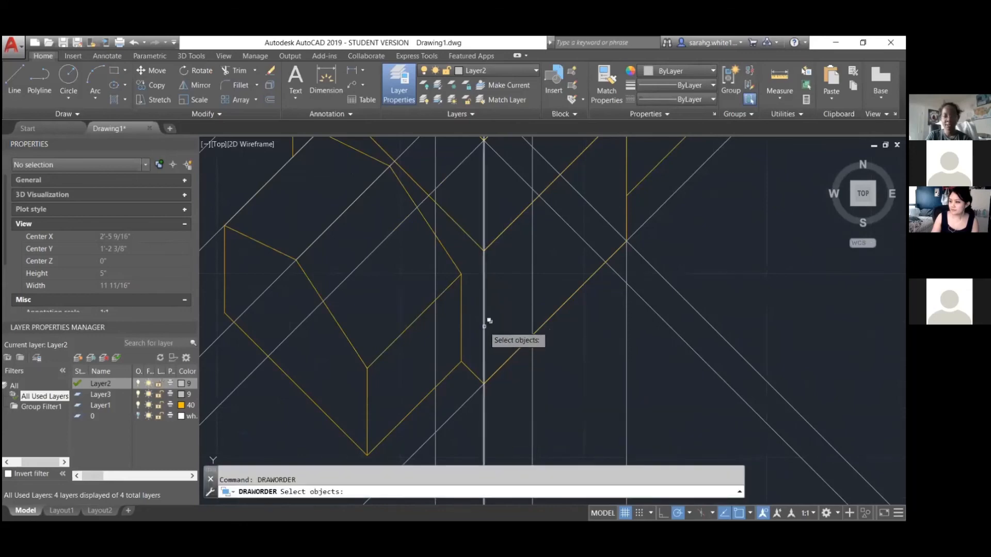
pyautogui.click(484, 327)
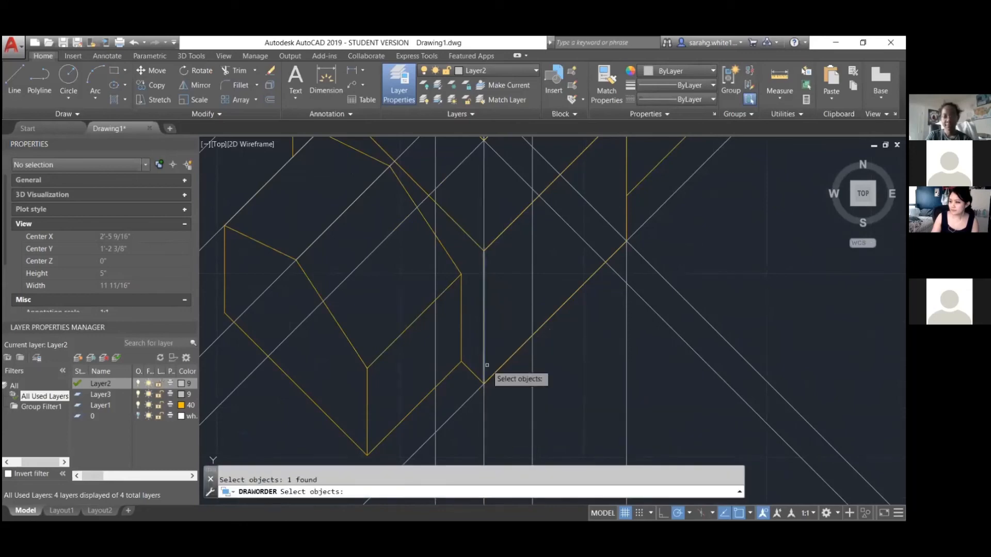
pyautogui.click(484, 381)
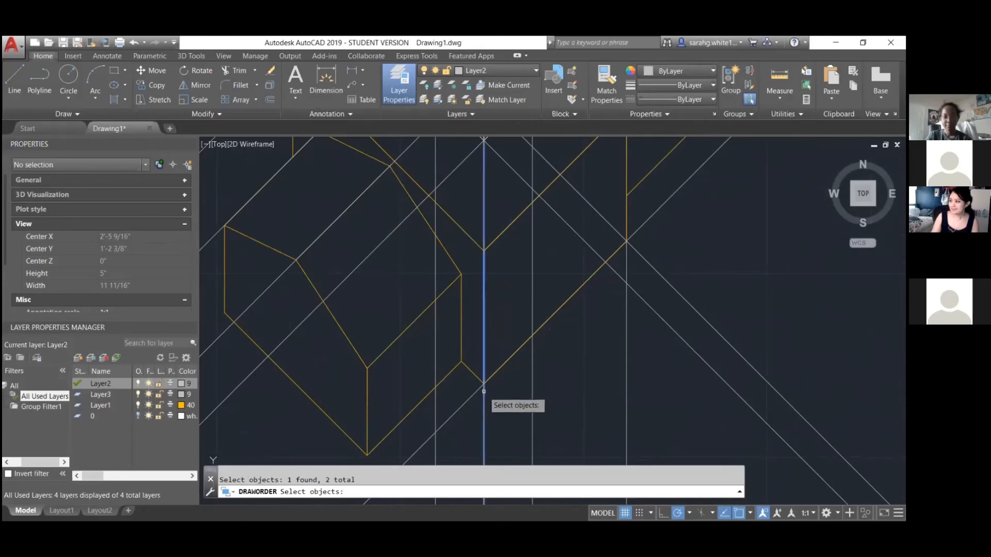
pyautogui.press('Return')
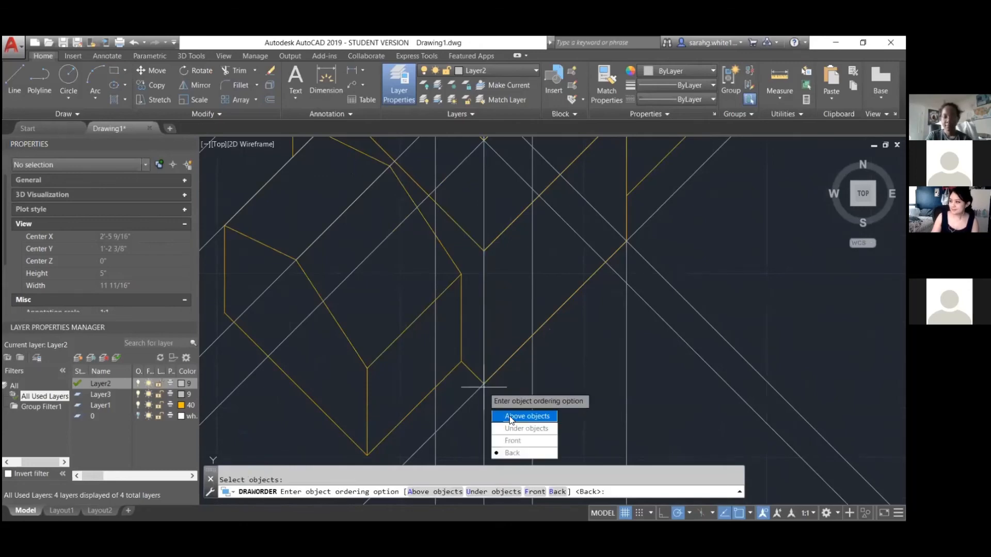
pyautogui.click(511, 417)
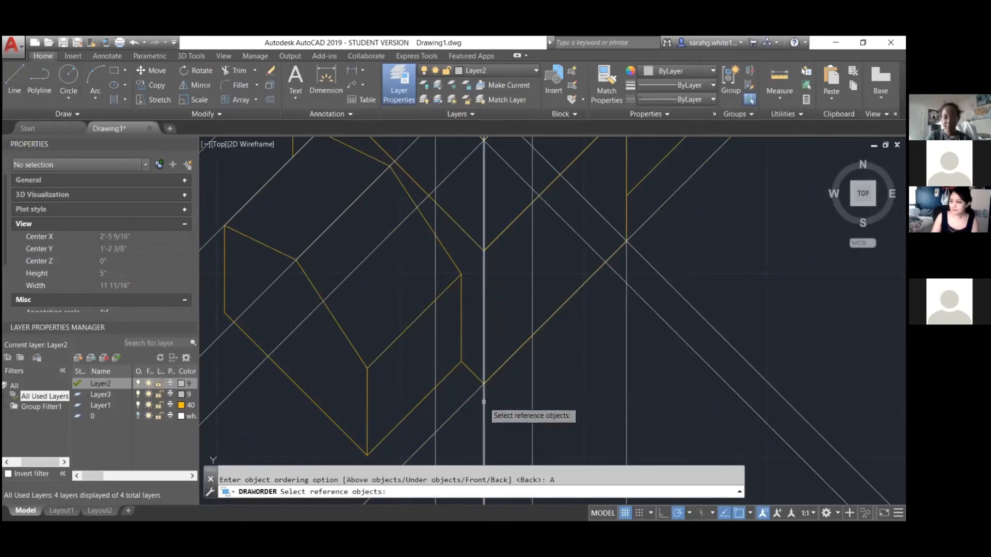
pyautogui.click(484, 400)
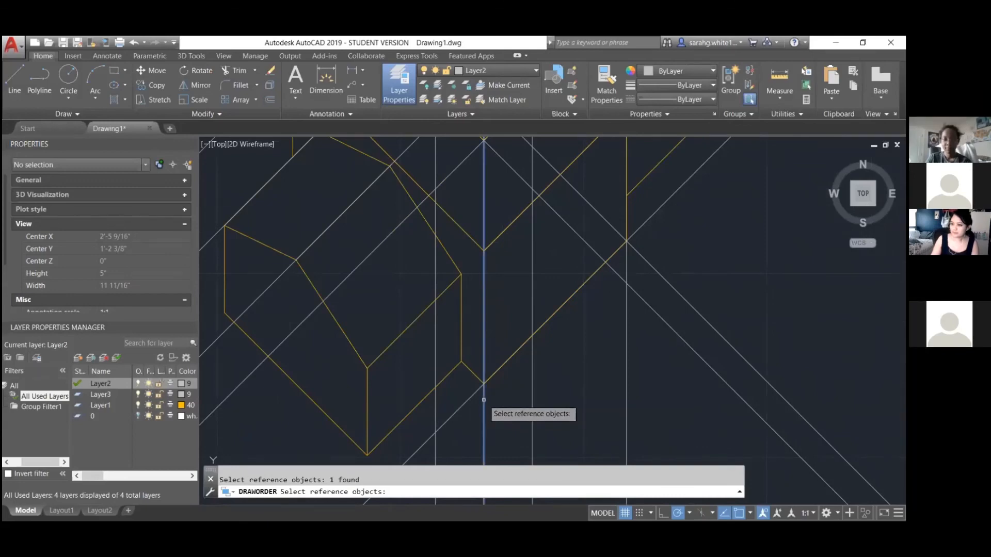
pyautogui.press('Return')
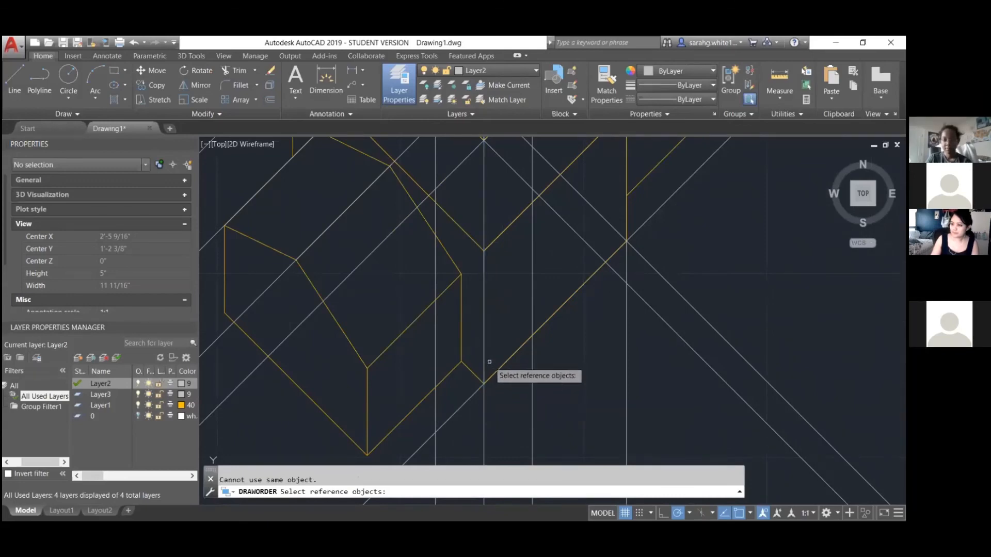
pyautogui.press('Escape')
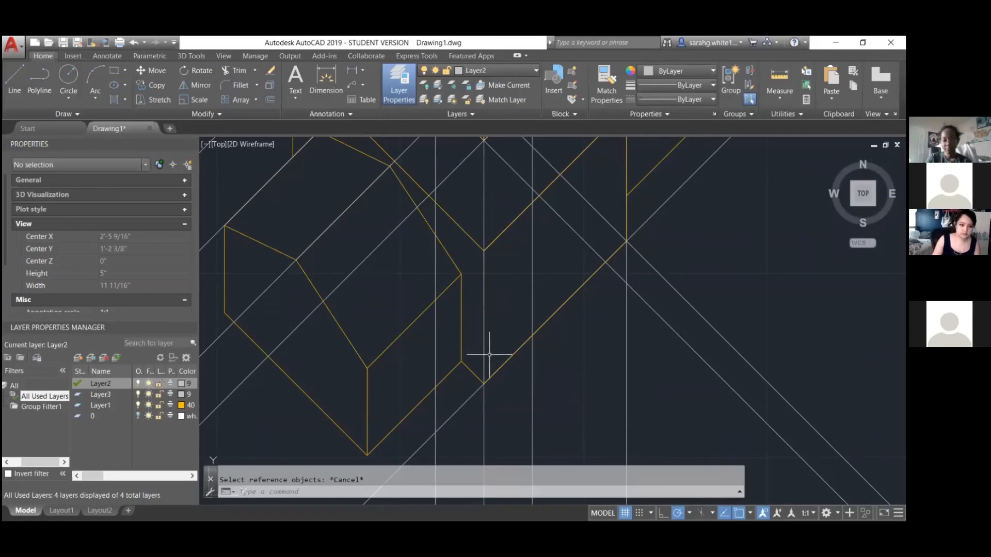
# - Use Draworder to place the middle block's front vertical edge and the small diamond-topped block's two vertical edges above the two overlapping vertical construction lines
pyautogui.scroll(-1, 490, 354)
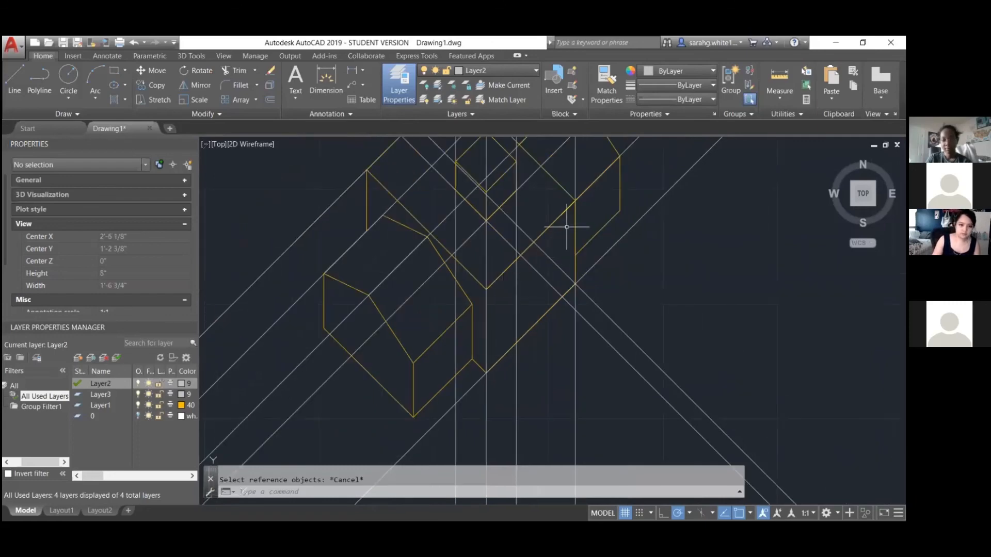
pyautogui.write('DR')
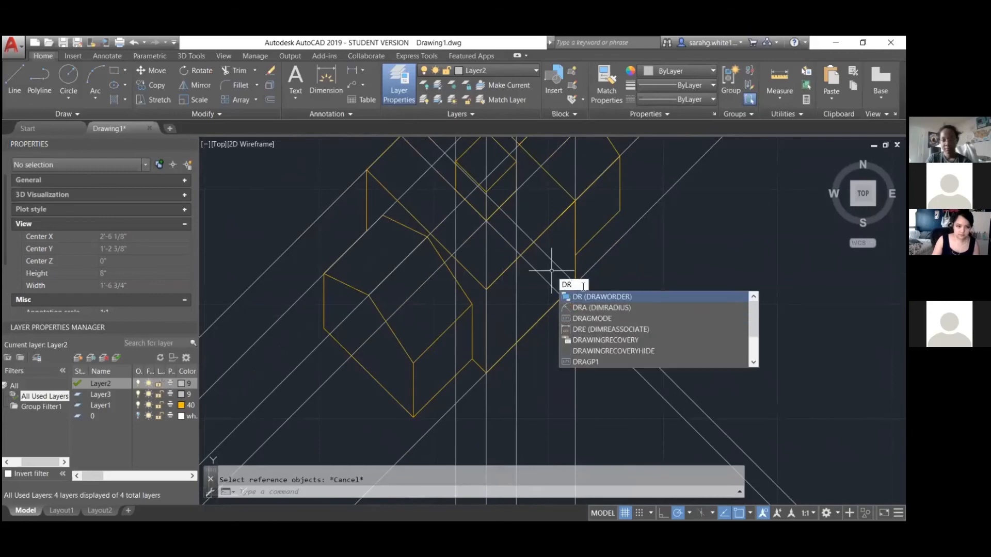
pyautogui.click(592, 298)
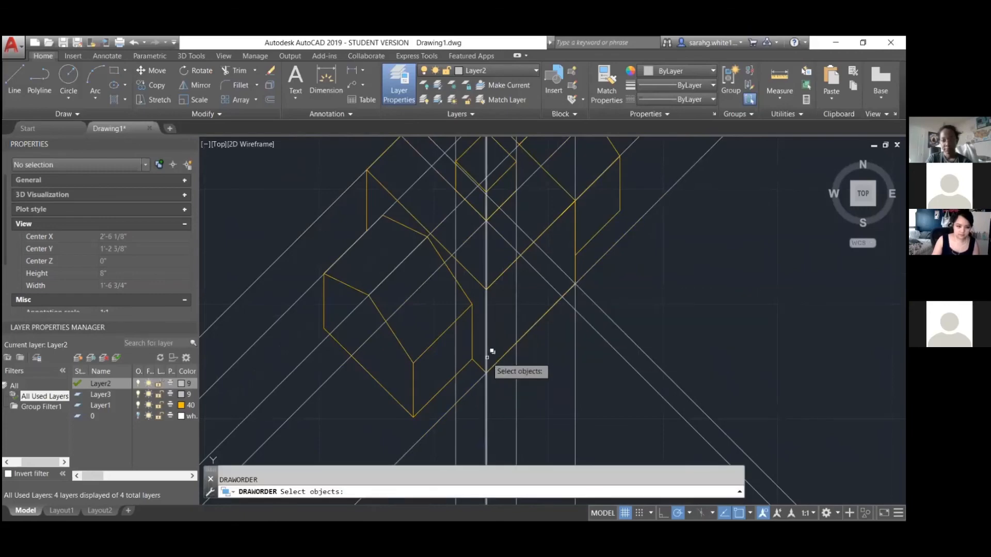
pyautogui.click(487, 357)
pyautogui.click(521, 413)
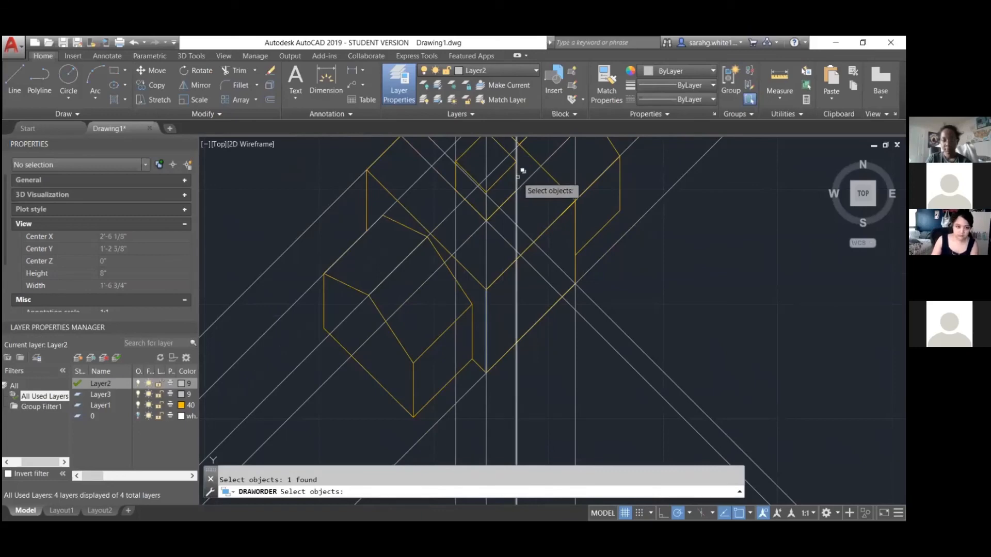
pyautogui.click(533, 234)
pyautogui.click(547, 236)
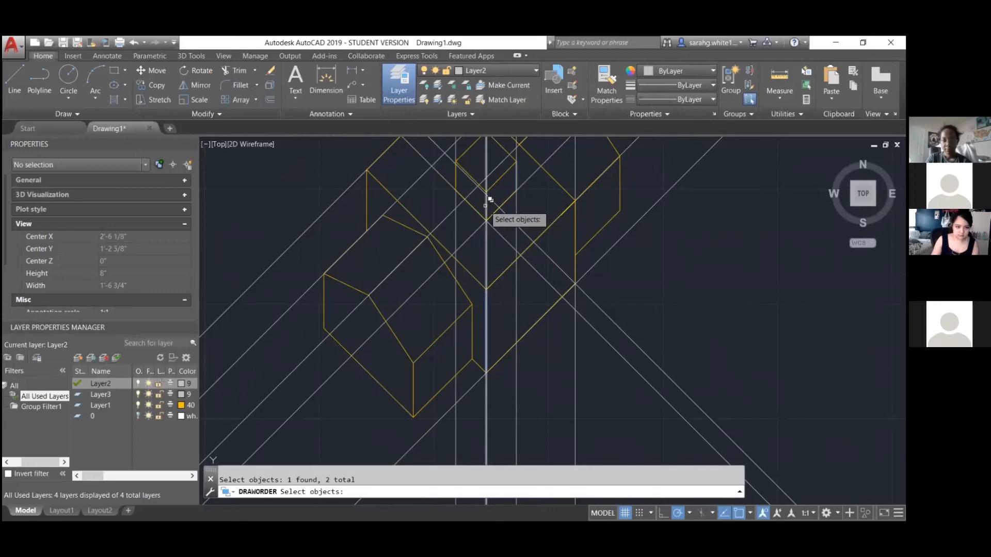
pyautogui.click(485, 206)
pyautogui.click(531, 263)
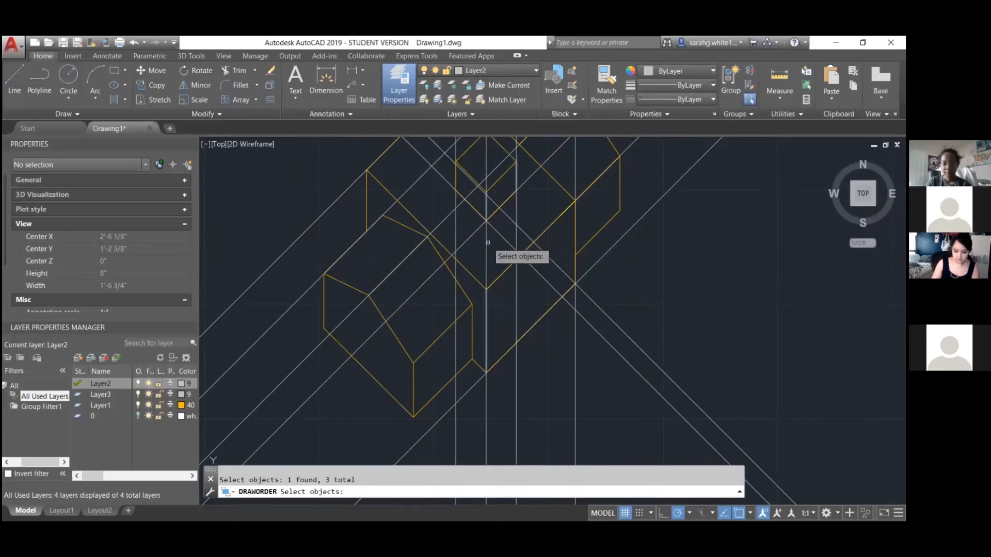
pyautogui.press('Return')
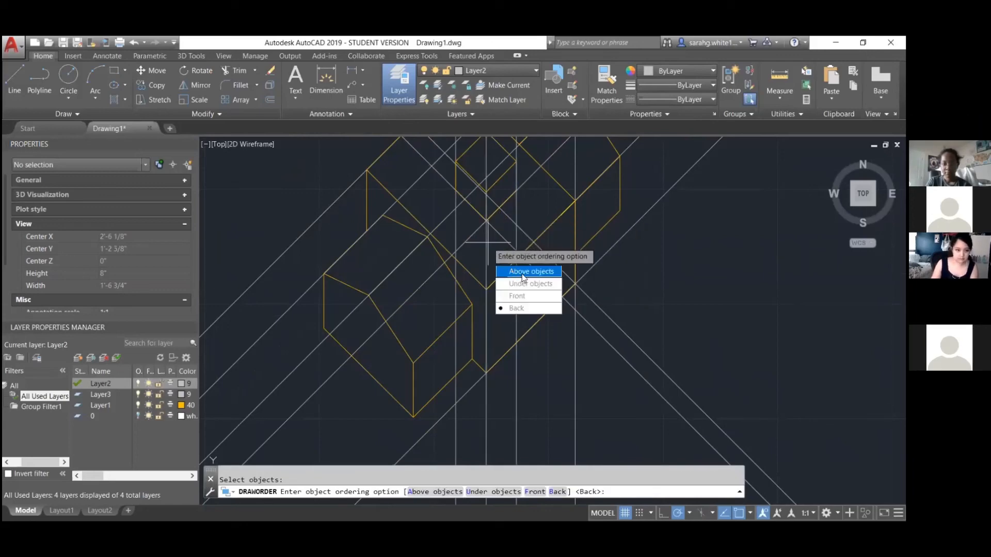
pyautogui.click(524, 278)
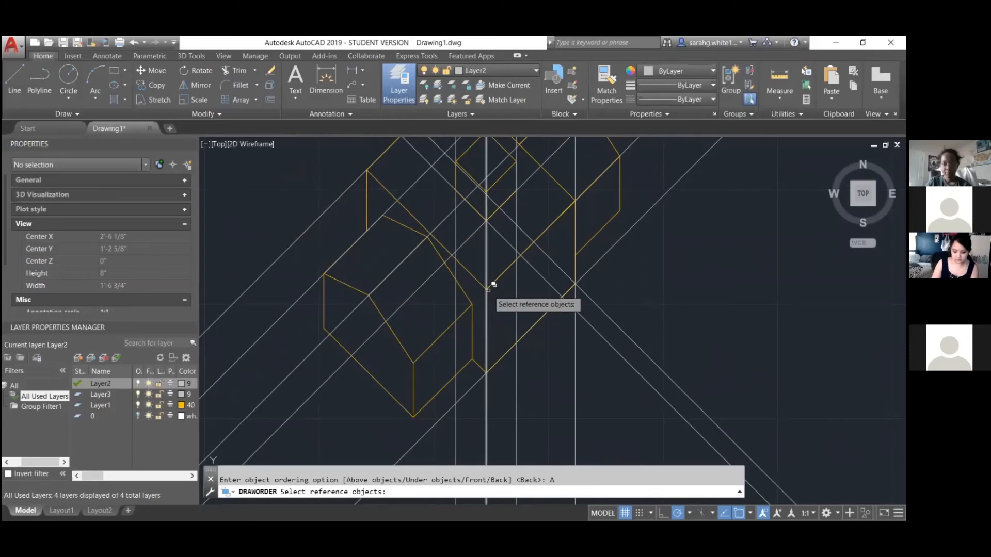
pyautogui.click(485, 255)
pyautogui.click(517, 209)
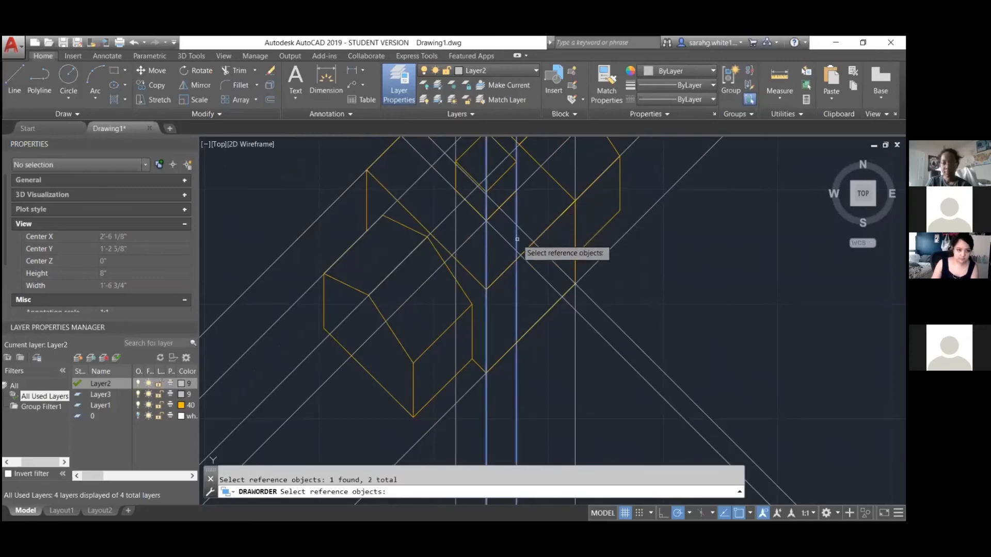
pyautogui.press('Return')
pyautogui.scroll(-2, 520, 309)
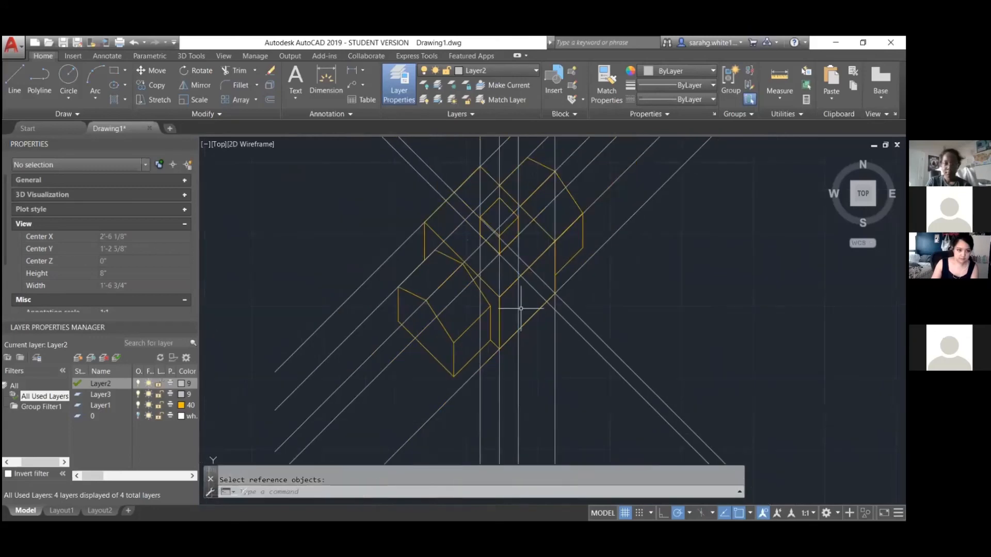
pyautogui.scroll(2, 524, 208)
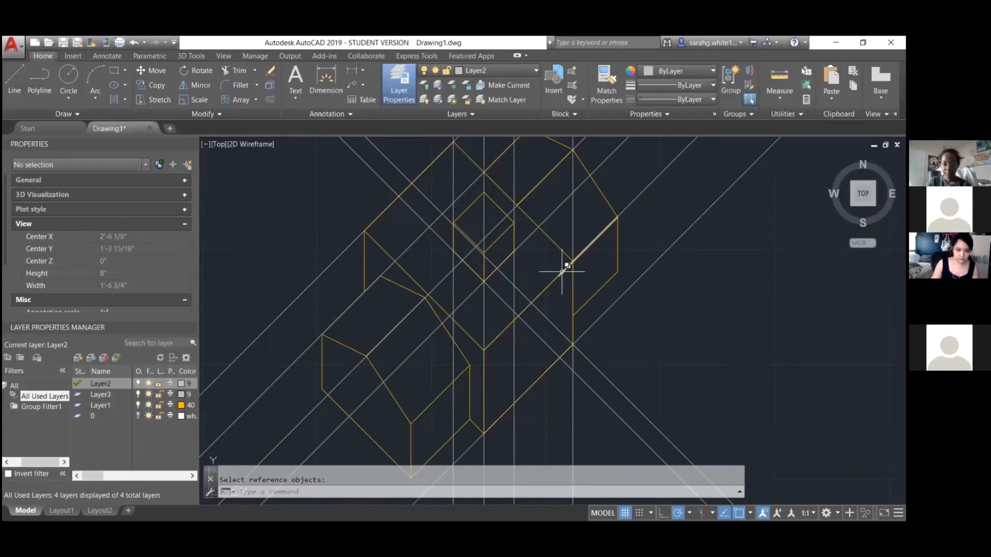
pyautogui.click(562, 271)
pyautogui.click(558, 276)
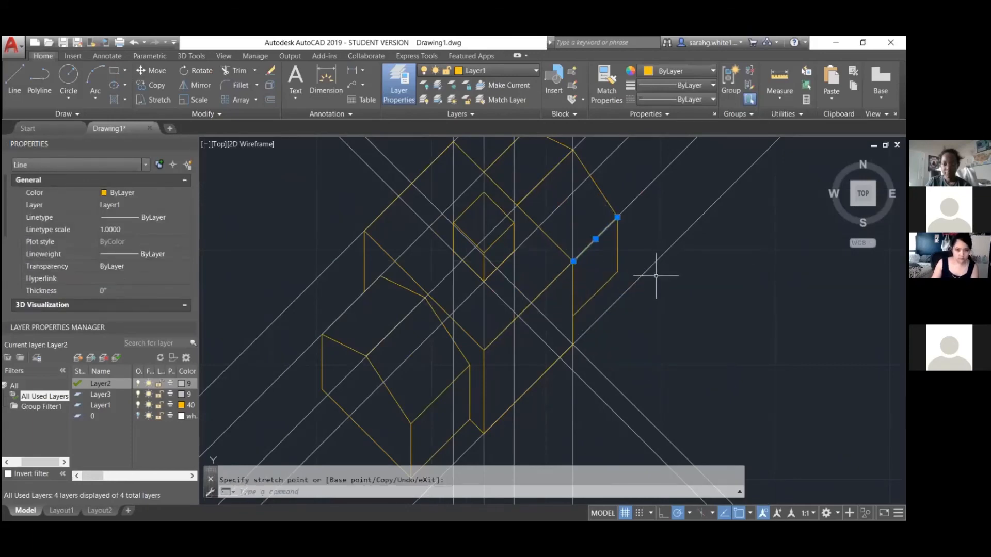
pyautogui.press('Escape')
pyautogui.press('Escape')
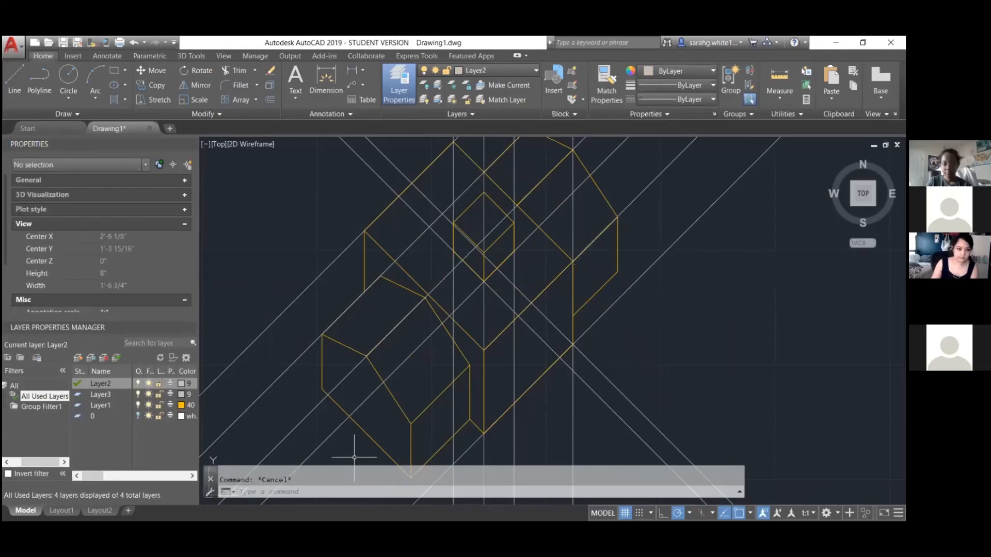
# - Switch to Layout1 and examine how the reordered block edges appear over the construction lines on the sheet
pyautogui.click(63, 511)
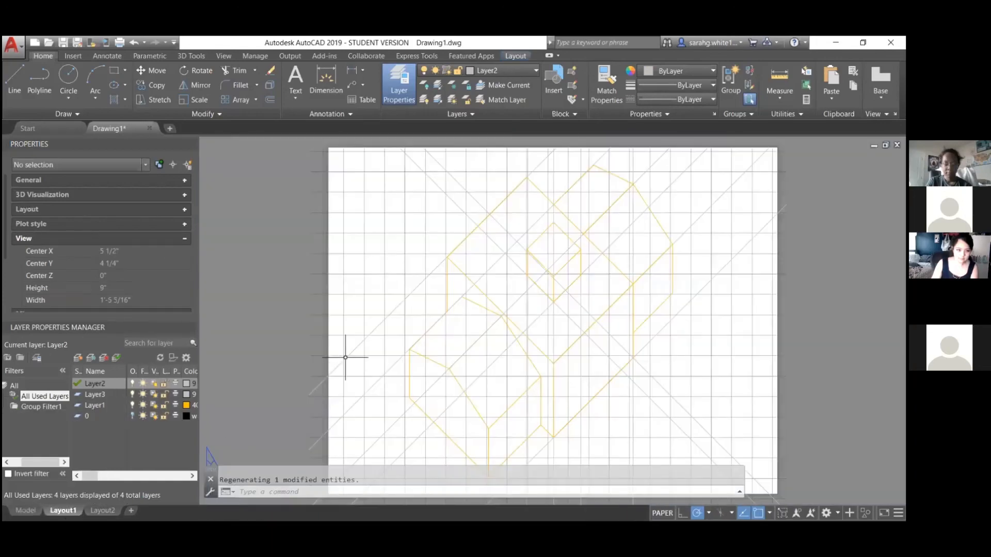
pyautogui.scroll(-1, 346, 357)
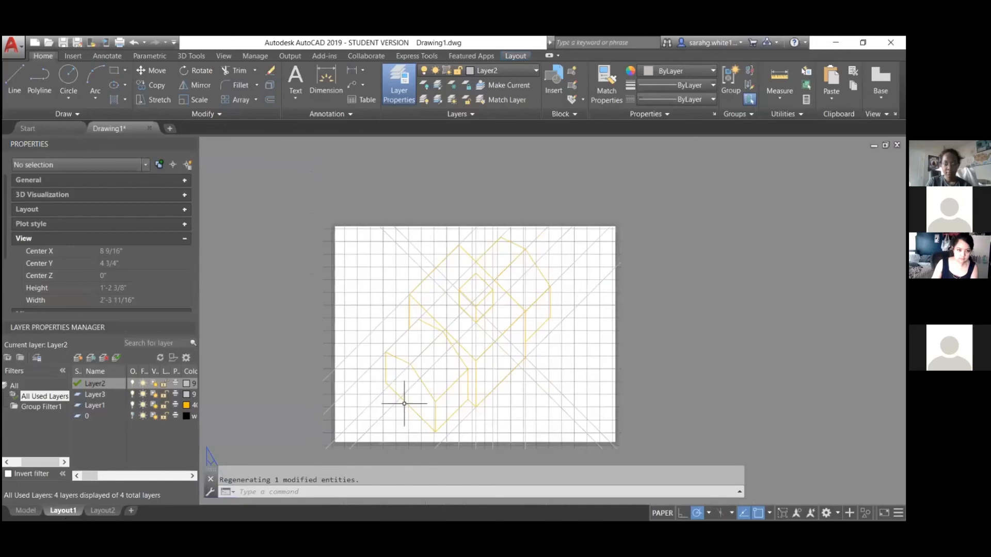
pyautogui.scroll(1, 404, 403)
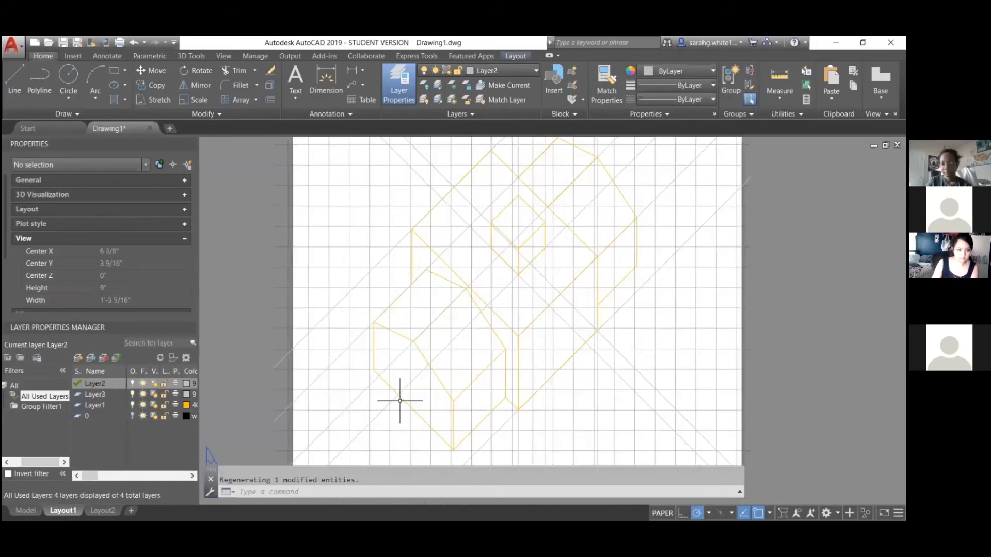